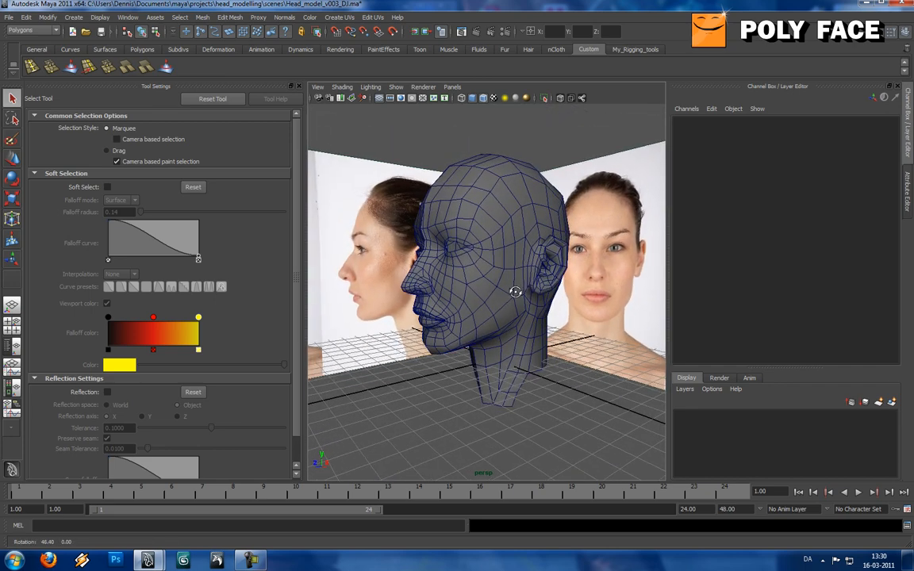
Step: Examine the head model's wireframe topology from the front, three-quarter and side views, including the face, ear and neck
{"action": "scroll", "coordinate": [548, 290], "scroll_direction": "up", "scroll_amount": 3}
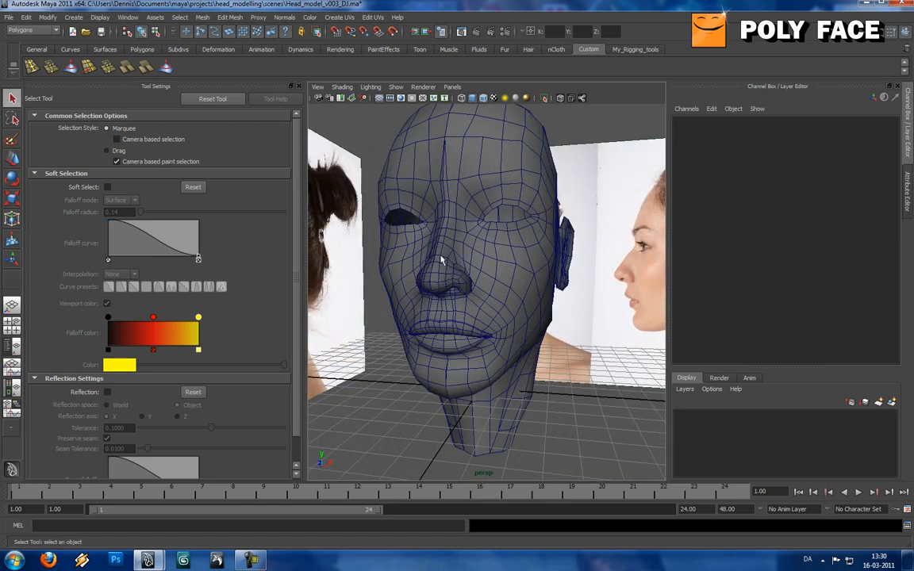
{"action": "scroll", "coordinate": [462, 293], "scroll_direction": "up", "scroll_amount": 4}
{"action": "mouse_move", "coordinate": [469, 290]}
{"action": "left_mouse_down", "text": "alt"}
{"action": "mouse_move", "coordinate": [514, 279]}
{"action": "mouse_move", "coordinate": [488, 291]}
{"action": "mouse_move", "coordinate": [419, 285]}
{"action": "mouse_move", "coordinate": [392, 259]}
{"action": "mouse_move", "coordinate": [447, 288]}
{"action": "mouse_move", "coordinate": [500, 296]}
{"action": "mouse_move", "coordinate": [483, 302]}
{"action": "left_mouse_up", "text": "alt"}
{"action": "scroll", "coordinate": [488, 292], "scroll_direction": "down", "scroll_amount": 3}
{"action": "scroll", "coordinate": [509, 296], "scroll_direction": "up", "scroll_amount": 4}
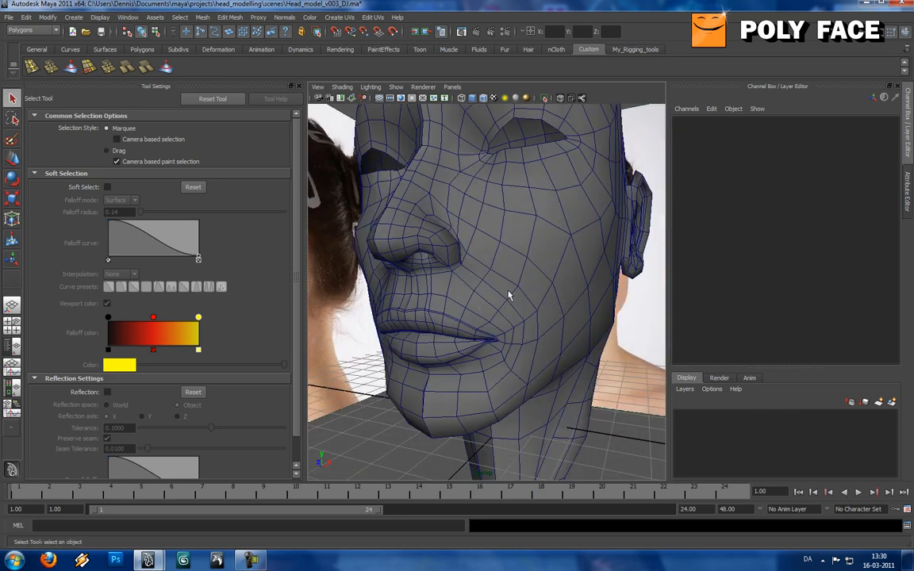
{"action": "left_click_drag", "start_coordinate": [429, 338], "coordinate": [464, 343], "text": "alt"}
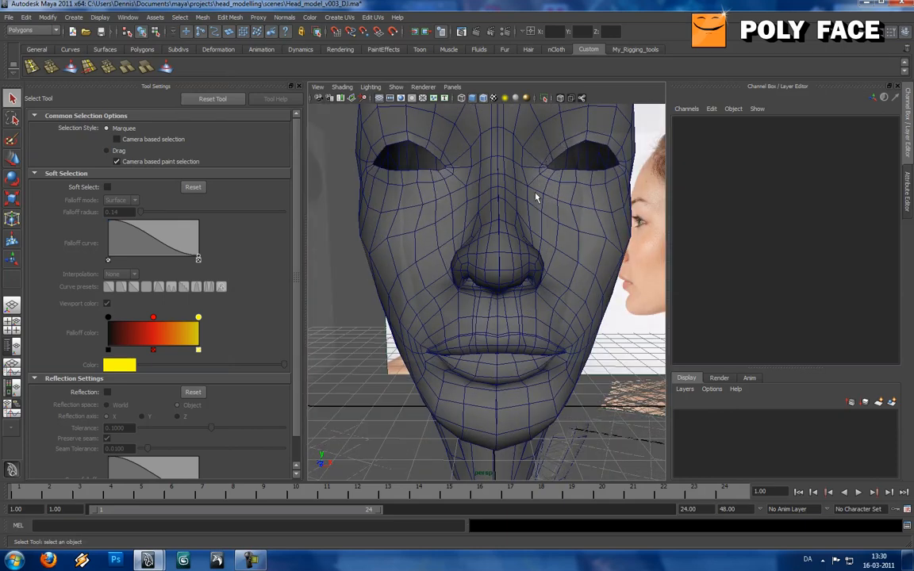
{"action": "scroll", "coordinate": [535, 202], "scroll_direction": "down", "scroll_amount": 3}
{"action": "left_click_drag", "start_coordinate": [545, 208], "coordinate": [438, 268], "text": "alt"}
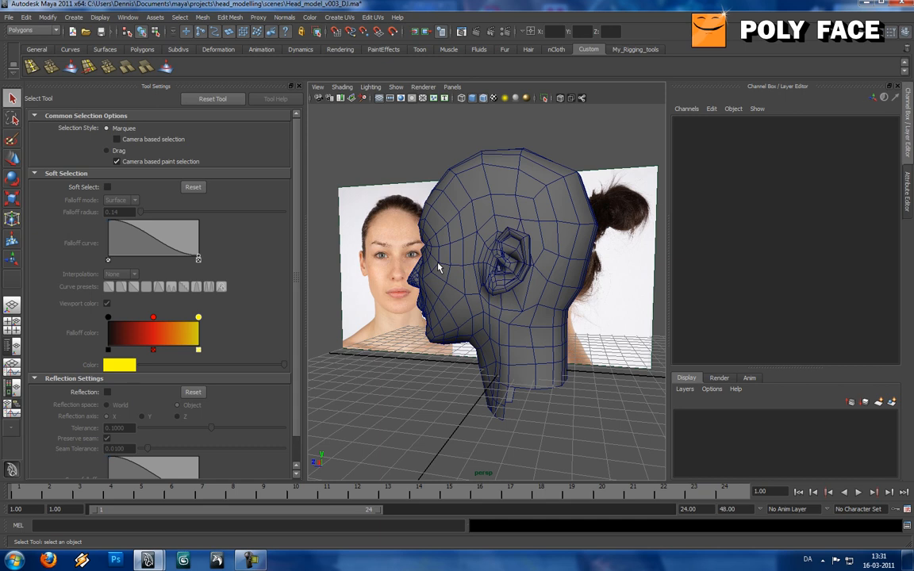
{"action": "left_click_drag", "start_coordinate": [434, 277], "coordinate": [491, 282], "text": "alt"}
{"action": "scroll", "coordinate": [526, 294], "scroll_direction": "up", "scroll_amount": 3}
{"action": "scroll", "coordinate": [464, 297], "scroll_direction": "down", "scroll_amount": 4}
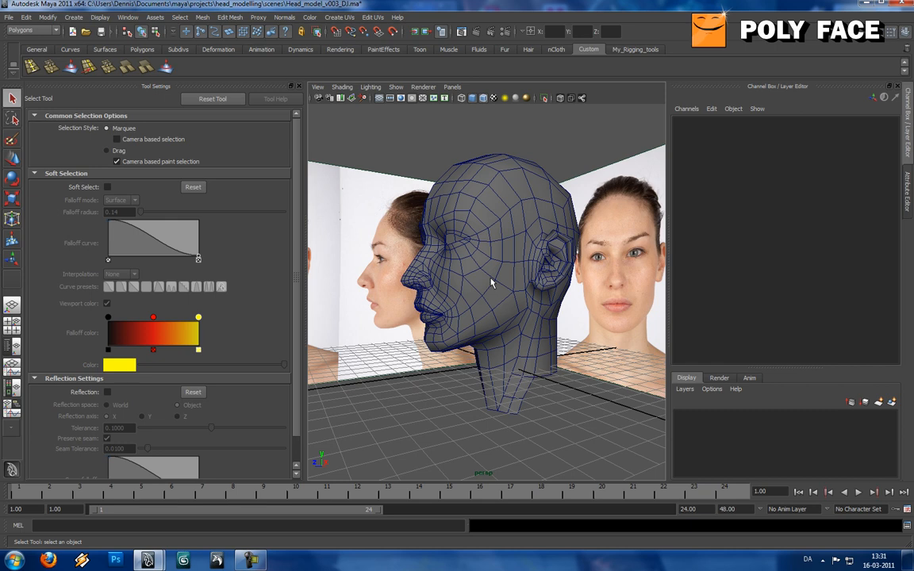
{"action": "left_click_drag", "start_coordinate": [490, 281], "coordinate": [440, 276], "text": "alt"}
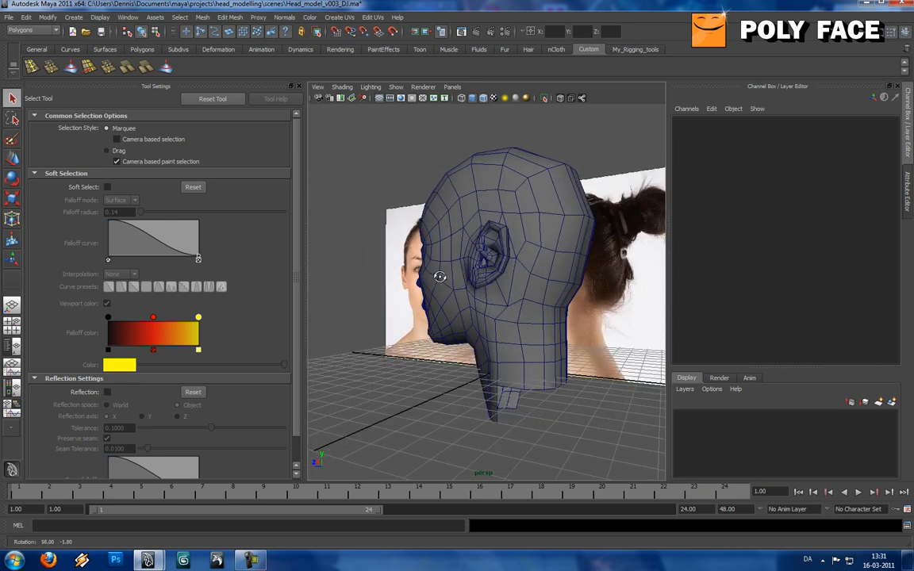
{"action": "mouse_move", "coordinate": [514, 313]}
{"action": "left_mouse_down", "text": "alt"}
{"action": "mouse_move", "coordinate": [500, 302]}
{"action": "mouse_move", "coordinate": [513, 309]}
{"action": "left_mouse_up", "text": "alt"}
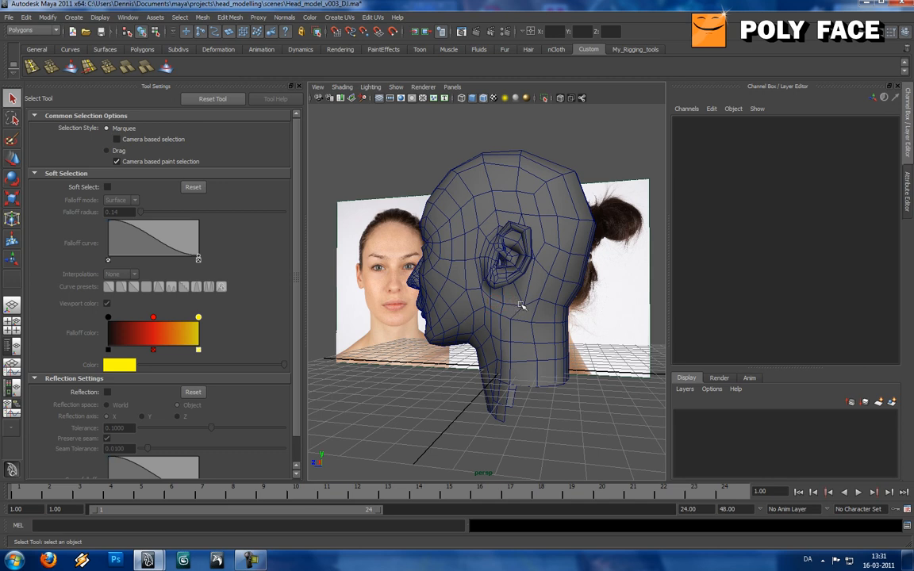
Step: Enter vertex editing on the head mesh and adjust the vertices just below the ear with the Move tool
{"action": "key", "text": "w"}
{"action": "left_click", "coordinate": [521, 305]}
{"action": "right_click_drag", "start_coordinate": [529, 302], "coordinate": [505, 303]}
{"action": "left_click", "coordinate": [521, 305]}
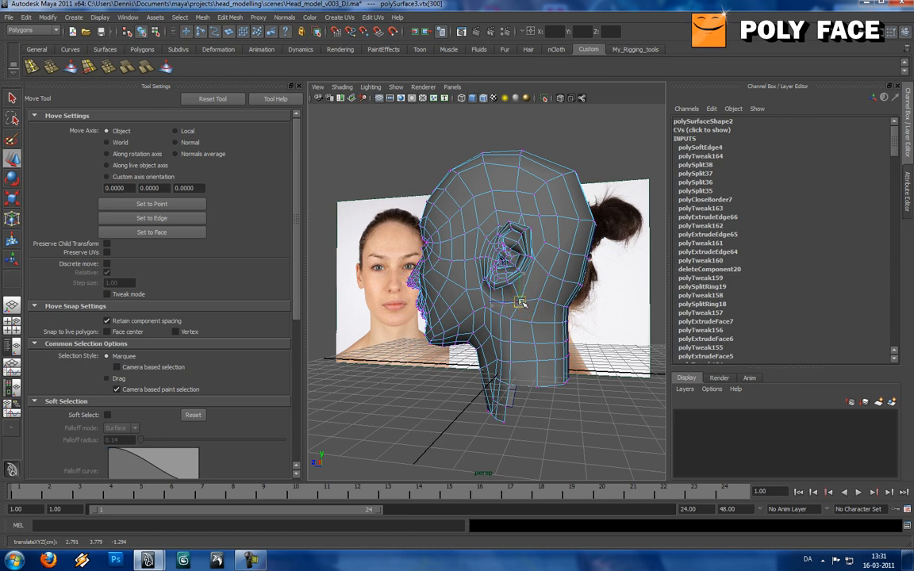
{"action": "left_click", "coordinate": [513, 320]}
{"action": "left_click_drag", "start_coordinate": [516, 323], "coordinate": [514, 322]}
Step: Adjust the vertices along the side of the nose, from above the nostril up to the bridge
{"action": "left_click_drag", "start_coordinate": [543, 277], "coordinate": [508, 299], "text": "alt"}
{"action": "scroll", "coordinate": [522, 291], "scroll_direction": "up", "scroll_amount": 4}
{"action": "scroll", "coordinate": [429, 234], "scroll_direction": "down", "scroll_amount": 3}
{"action": "mouse_move", "coordinate": [426, 235]}
{"action": "left_mouse_down", "text": "alt"}
{"action": "mouse_move", "coordinate": [568, 228]}
{"action": "mouse_move", "coordinate": [453, 236]}
{"action": "mouse_move", "coordinate": [547, 265]}
{"action": "left_mouse_up", "text": "alt"}
{"action": "scroll", "coordinate": [546, 231], "scroll_direction": "up", "scroll_amount": 5}
{"action": "scroll", "coordinate": [535, 265], "scroll_direction": "down", "scroll_amount": 2}
{"action": "left_click_drag", "start_coordinate": [489, 256], "coordinate": [442, 311], "text": "alt"}
{"action": "left_click", "coordinate": [450, 306]}
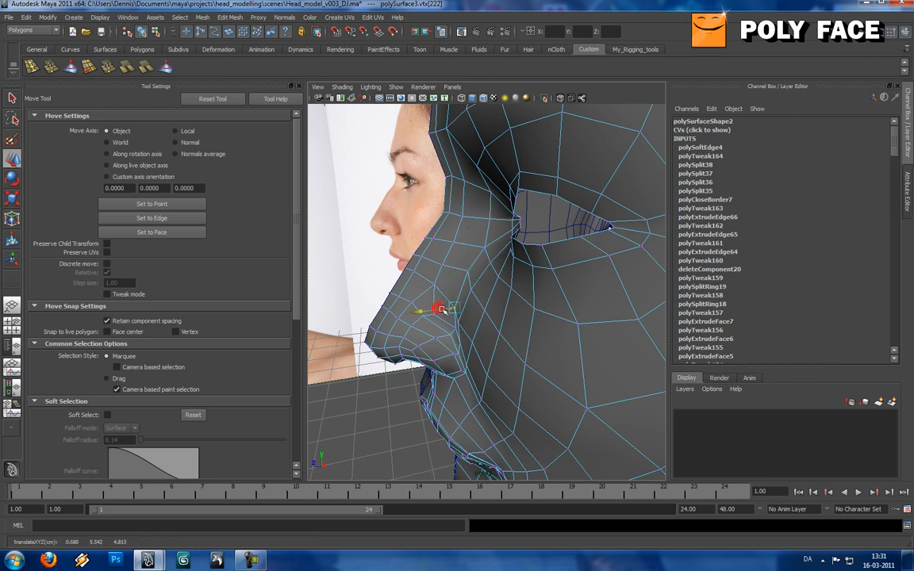
{"action": "left_click", "coordinate": [465, 273]}
{"action": "left_click_drag", "start_coordinate": [447, 274], "coordinate": [421, 253]}
{"action": "left_click", "coordinate": [454, 245]}
{"action": "left_click", "coordinate": [464, 218]}
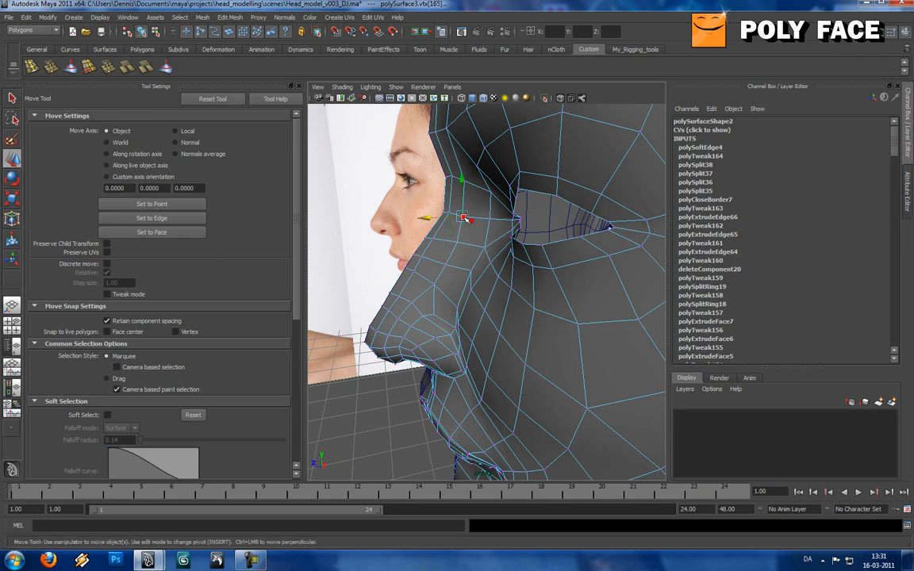
Step: Adjust the vertices on the upper lip's outer edge below the nostril and return the mesh to object mode
{"action": "left_click_drag", "start_coordinate": [397, 198], "coordinate": [528, 276], "text": "alt"}
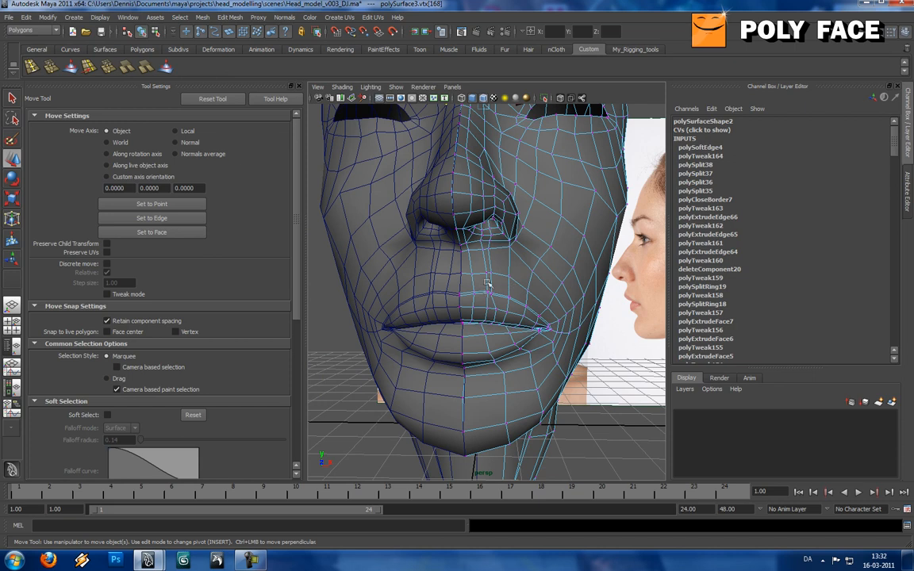
{"action": "scroll", "coordinate": [481, 290], "scroll_direction": "up", "scroll_amount": 3}
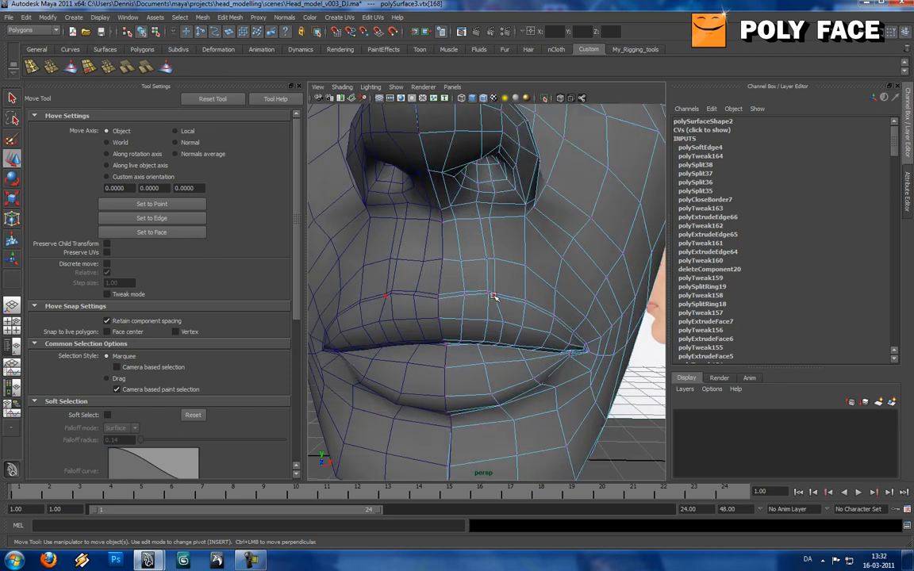
{"action": "left_click_drag", "start_coordinate": [516, 297], "coordinate": [522, 298]}
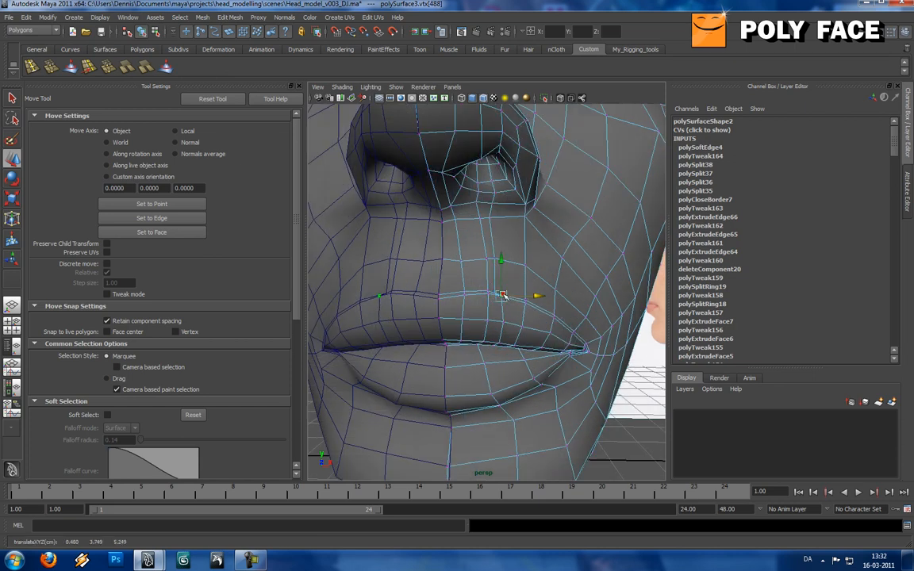
{"action": "right_click_drag", "start_coordinate": [485, 258], "coordinate": [485, 249]}
{"action": "left_click", "coordinate": [485, 249]}
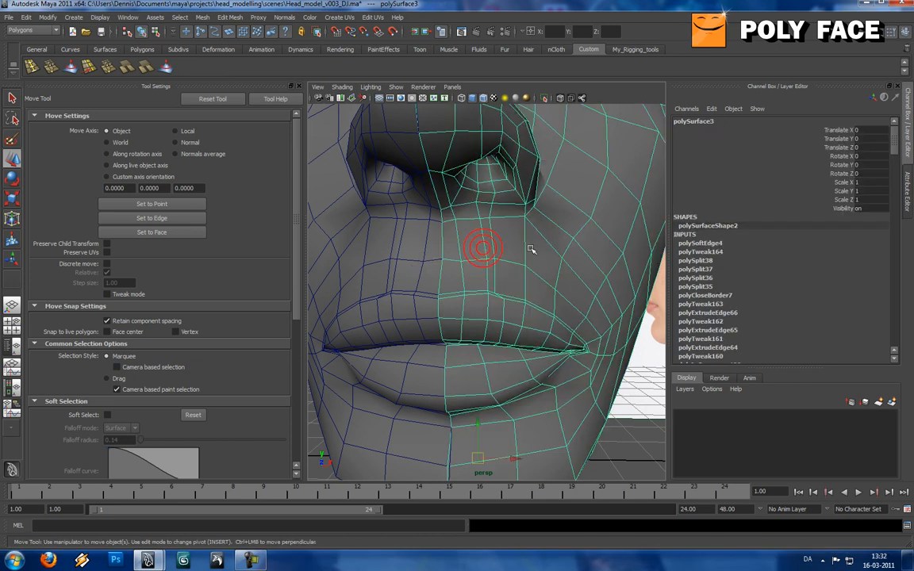
Step: Deselect the head mesh and turn off the wireframe overlay on shaded geometry
{"action": "scroll", "coordinate": [556, 369], "scroll_direction": "down", "scroll_amount": 5}
{"action": "left_click", "coordinate": [333, 445]}
{"action": "left_click_drag", "start_coordinate": [469, 271], "coordinate": [516, 270], "text": "alt"}
{"action": "left_click", "coordinate": [484, 97]}
Step: Select the vertices along the crease between the nose and cheek and adjust their position
{"action": "mouse_move", "coordinate": [490, 197]}
{"action": "left_mouse_down", "text": "alt"}
{"action": "mouse_move", "coordinate": [469, 214]}
{"action": "mouse_move", "coordinate": [409, 221]}
{"action": "mouse_move", "coordinate": [476, 231]}
{"action": "mouse_move", "coordinate": [508, 260]}
{"action": "mouse_move", "coordinate": [568, 261]}
{"action": "mouse_move", "coordinate": [503, 260]}
{"action": "left_mouse_up", "text": "alt"}
{"action": "left_click", "coordinate": [476, 231]}
{"action": "right_click_drag", "start_coordinate": [502, 259], "coordinate": [460, 259]}
{"action": "left_click", "coordinate": [479, 220]}
{"action": "left_click", "coordinate": [493, 203]}
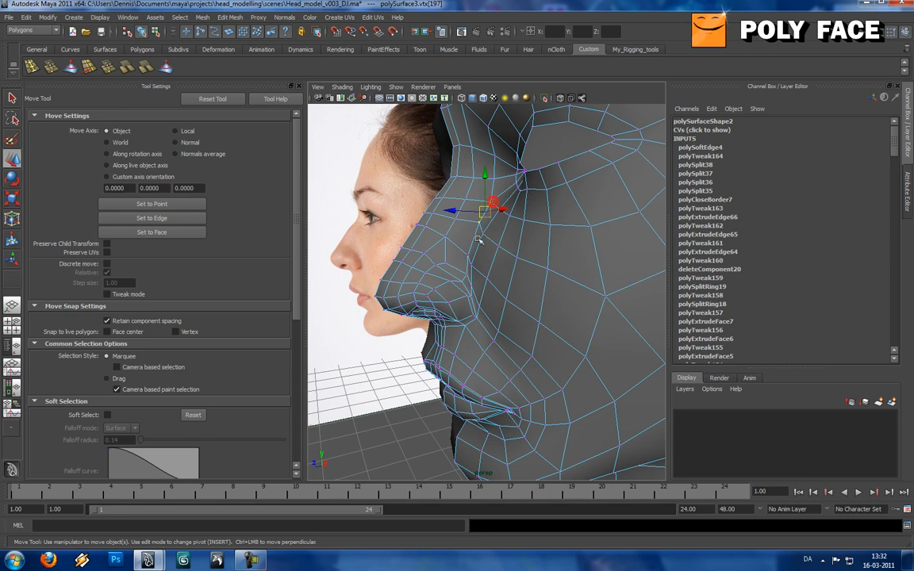
{"action": "left_click", "coordinate": [469, 255], "text": "shift"}
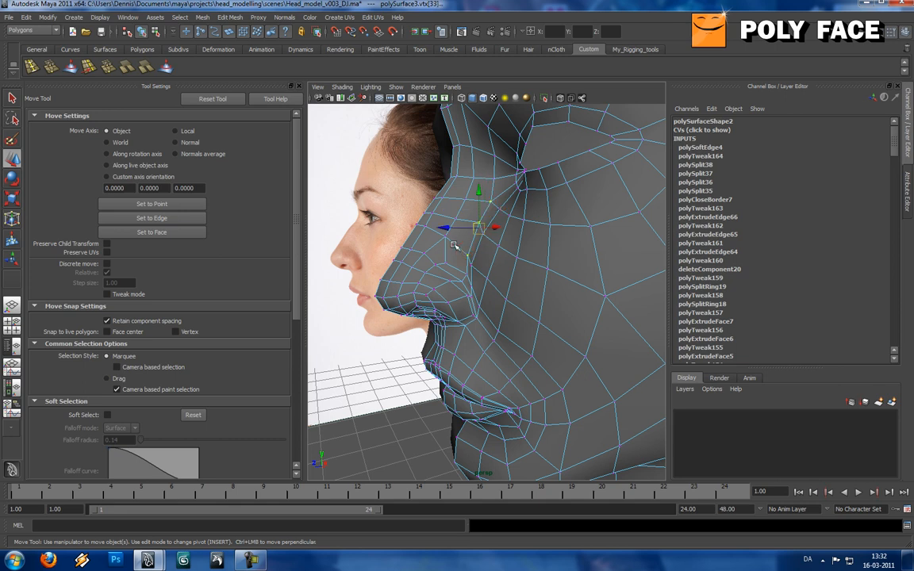
{"action": "left_click_drag", "start_coordinate": [458, 234], "coordinate": [537, 230]}
Step: Reselect the head mesh in vertex mode and adjust the cheek vertices between the inner eye corner and the nostril
{"action": "key", "text": "F8"}
{"action": "left_click", "coordinate": [541, 235]}
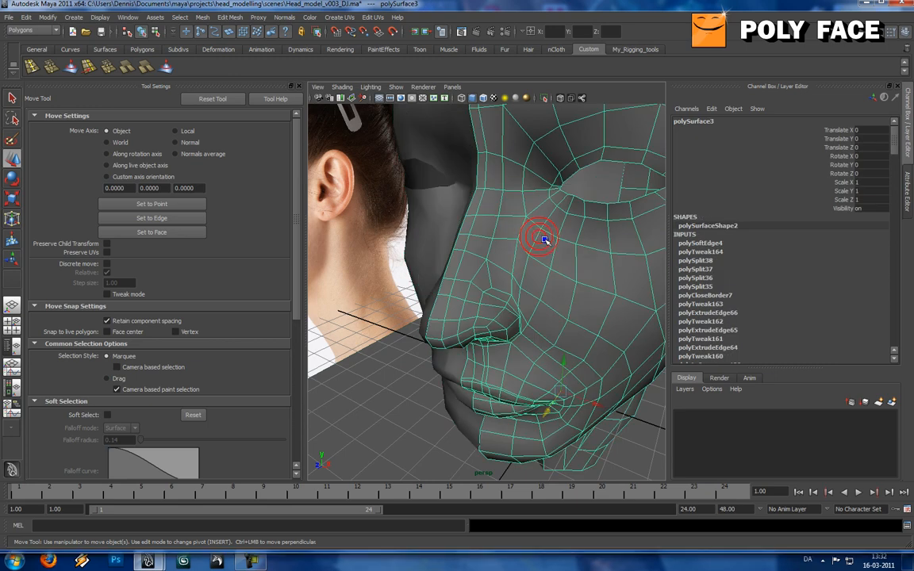
{"action": "right_click_drag", "start_coordinate": [540, 236], "coordinate": [522, 235]}
{"action": "left_click", "coordinate": [539, 230]}
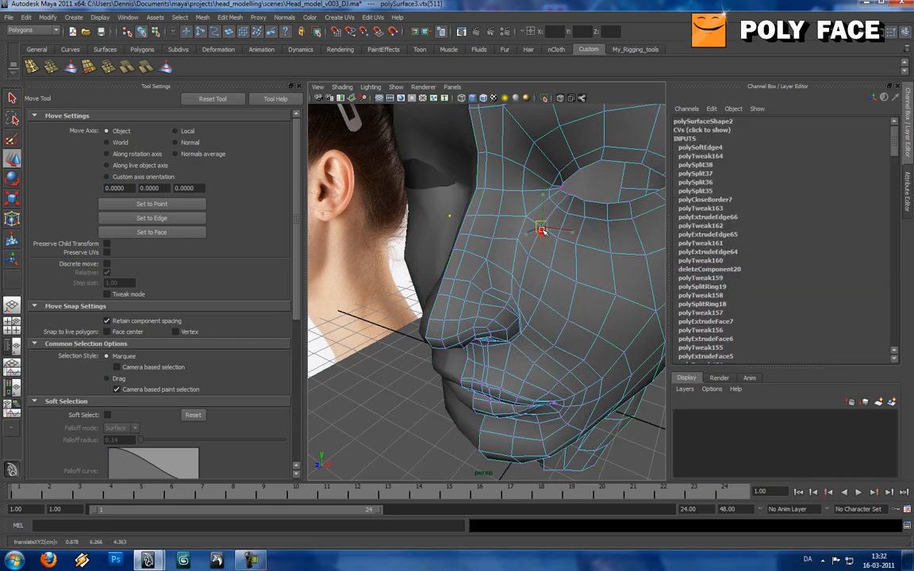
{"action": "left_click", "coordinate": [529, 257]}
{"action": "key", "text": "ctrl+z"}
{"action": "left_click", "coordinate": [521, 287]}
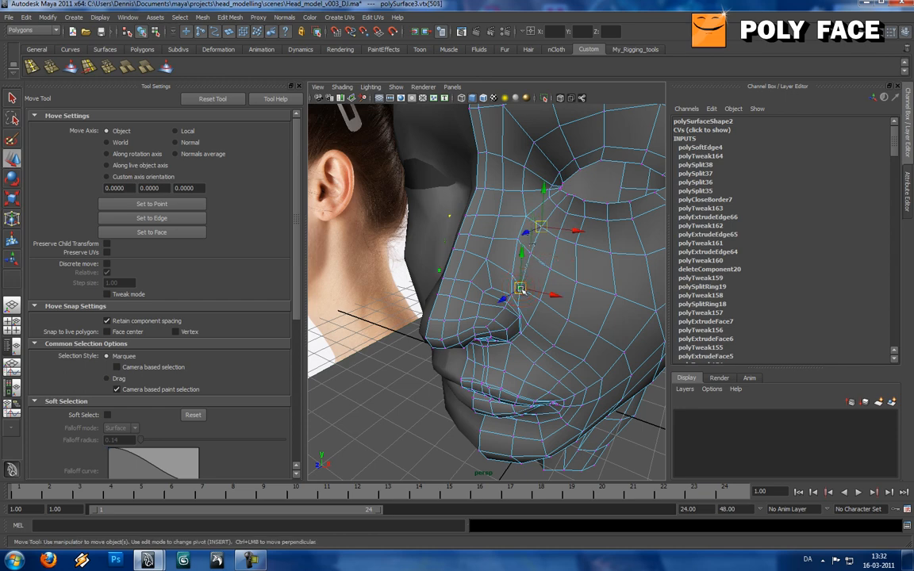
Step: Adjust the row of cheek vertices below the eye beside the nose, and return the mesh to object mode
{"action": "scroll", "coordinate": [524, 278], "scroll_direction": "down", "scroll_amount": 5}
{"action": "left_click_drag", "start_coordinate": [530, 265], "coordinate": [492, 236], "text": "alt"}
{"action": "scroll", "coordinate": [482, 258], "scroll_direction": "up", "scroll_amount": 5}
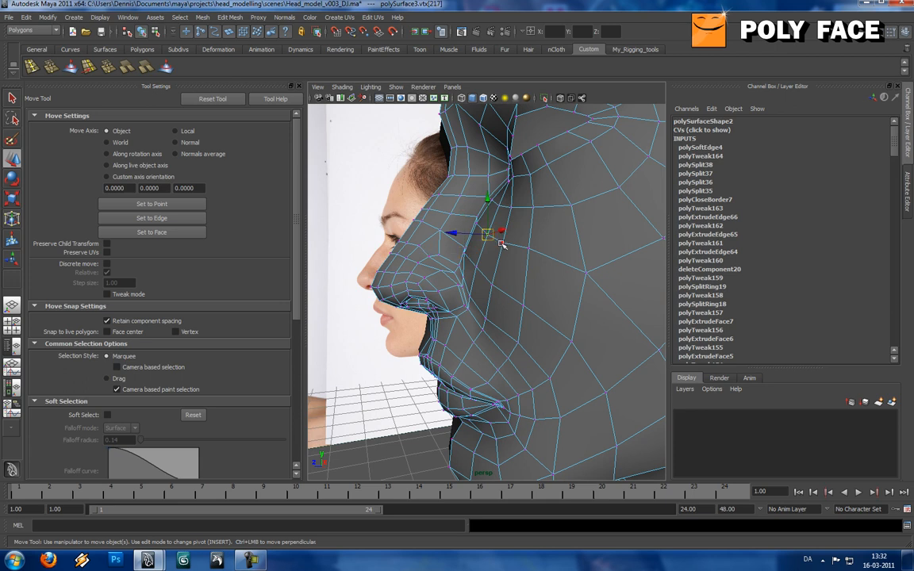
{"action": "left_click_drag", "start_coordinate": [487, 241], "coordinate": [460, 260], "text": "alt"}
{"action": "scroll", "coordinate": [438, 262], "scroll_direction": "up", "scroll_amount": 5}
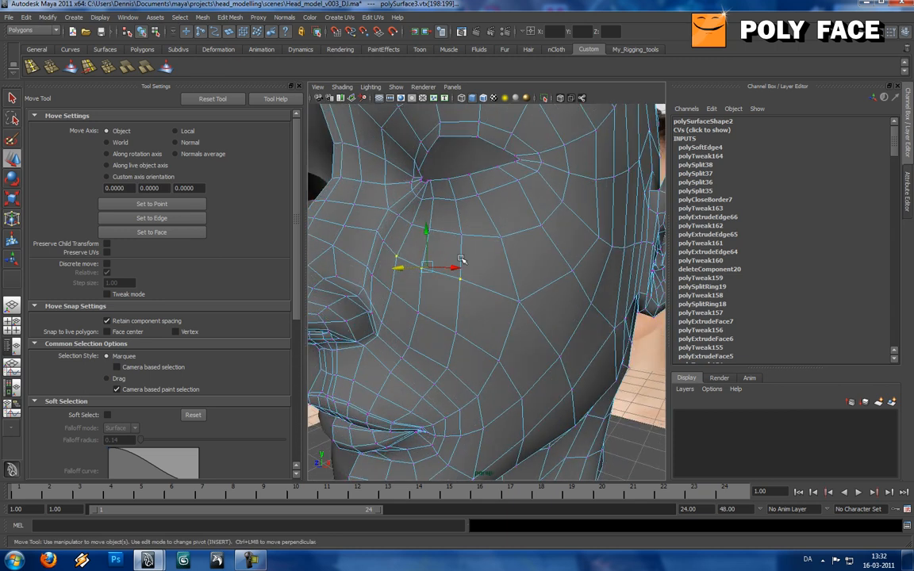
{"action": "right_click_drag", "start_coordinate": [497, 251], "coordinate": [536, 236]}
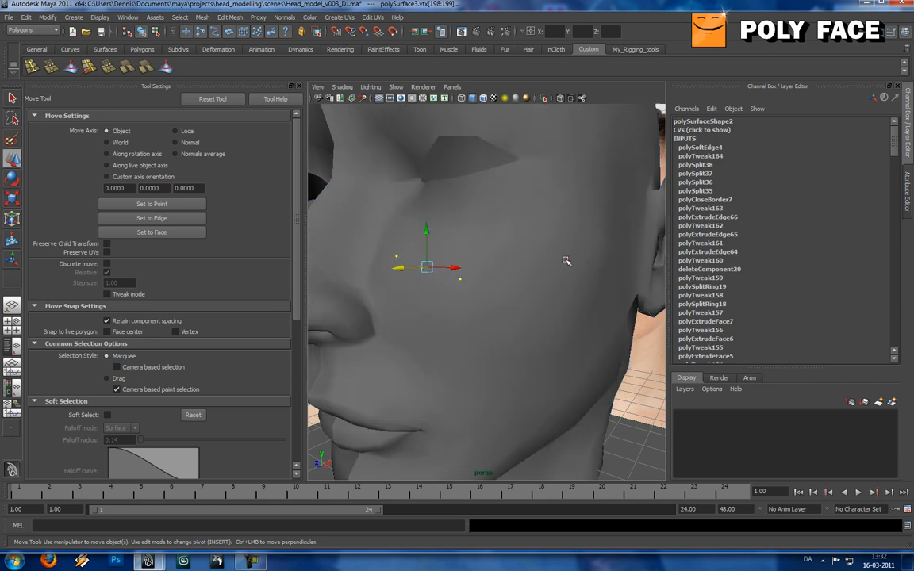
{"action": "left_click", "coordinate": [565, 262]}
{"action": "left_click", "coordinate": [619, 441]}
{"action": "scroll", "coordinate": [522, 315], "scroll_direction": "down", "scroll_amount": 5}
{"action": "left_click_drag", "start_coordinate": [522, 316], "coordinate": [488, 293], "text": "alt"}
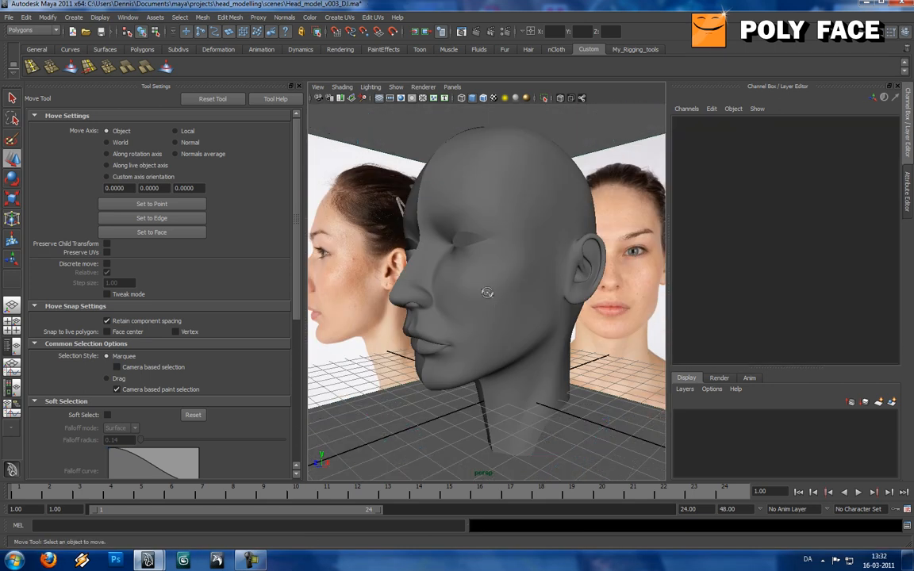
Step: Smooth the cheek beside the nose with the Sculpt Geometry Tool, using a brush radius of 0.4569
{"action": "left_click", "coordinate": [487, 293]}
{"action": "scroll", "coordinate": [500, 291], "scroll_direction": "up", "scroll_amount": 5}
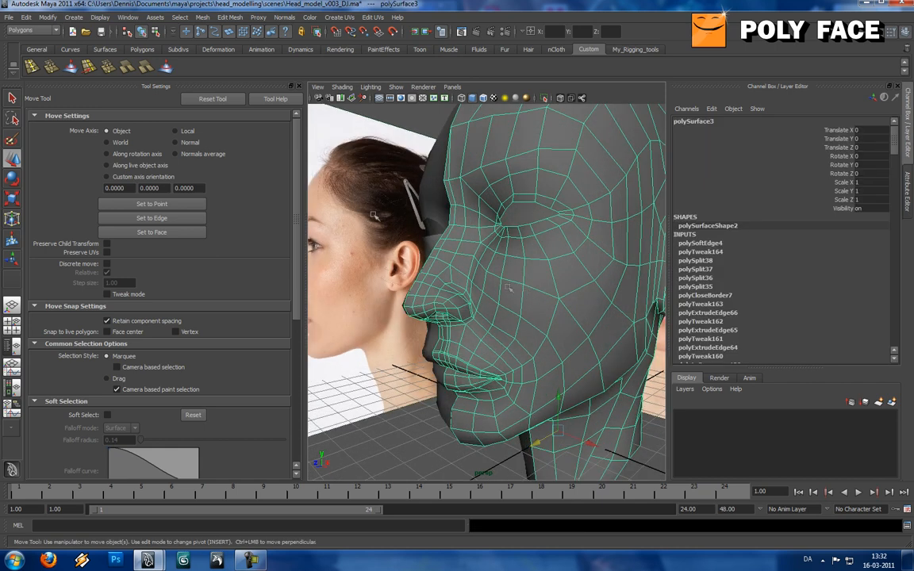
{"action": "left_click", "coordinate": [167, 67]}
{"action": "left_click_drag", "start_coordinate": [595, 271], "coordinate": [538, 273], "text": "alt"}
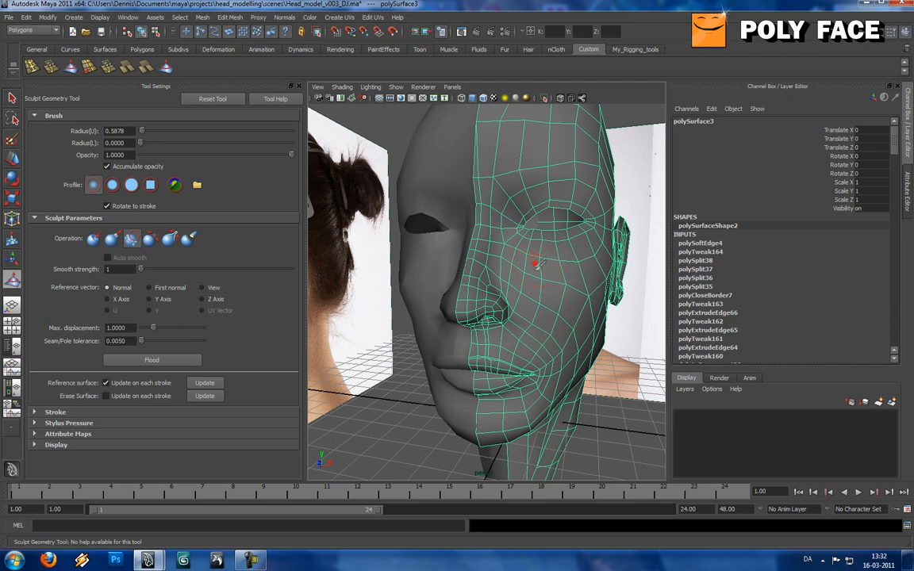
{"action": "left_click_drag", "start_coordinate": [542, 290], "coordinate": [484, 273], "text": "alt"}
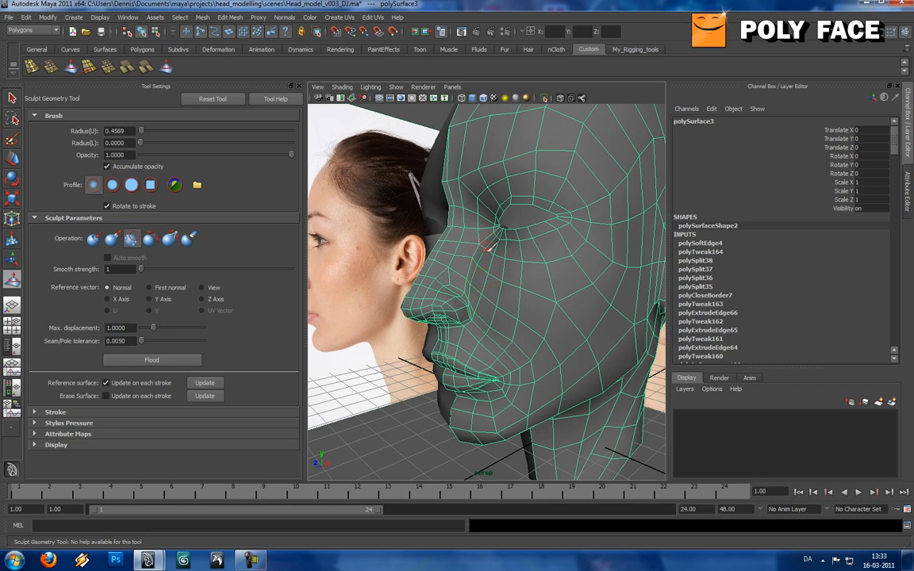
{"action": "mouse_move", "coordinate": [475, 272]}
{"action": "left_mouse_down", "text": "alt"}
{"action": "mouse_move", "coordinate": [508, 274]}
{"action": "mouse_move", "coordinate": [457, 308]}
{"action": "mouse_move", "coordinate": [486, 300]}
{"action": "mouse_move", "coordinate": [491, 282]}
{"action": "left_mouse_up", "text": "alt"}
{"action": "key", "text": "w"}
{"action": "key", "text": "y"}
{"action": "left_click", "coordinate": [416, 406]}
Step: Move the individual vertices along the upper nose-to-cheek crease slightly towards the front of the face
{"action": "key", "text": "w"}
{"action": "scroll", "coordinate": [458, 308], "scroll_direction": "down", "scroll_amount": 3}
{"action": "left_click", "coordinate": [496, 292]}
{"action": "scroll", "coordinate": [501, 298], "scroll_direction": "up", "scroll_amount": 3}
{"action": "right_click_drag", "start_coordinate": [491, 282], "coordinate": [467, 279]}
{"action": "left_click", "coordinate": [467, 268]}
{"action": "left_click_drag", "start_coordinate": [468, 270], "coordinate": [453, 268]}
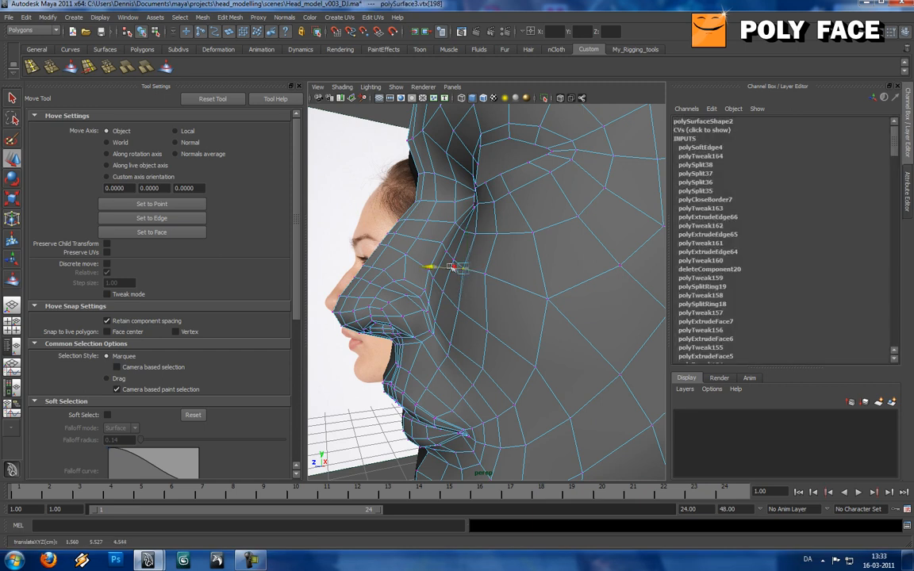
{"action": "left_click_drag", "start_coordinate": [456, 232], "coordinate": [451, 232]}
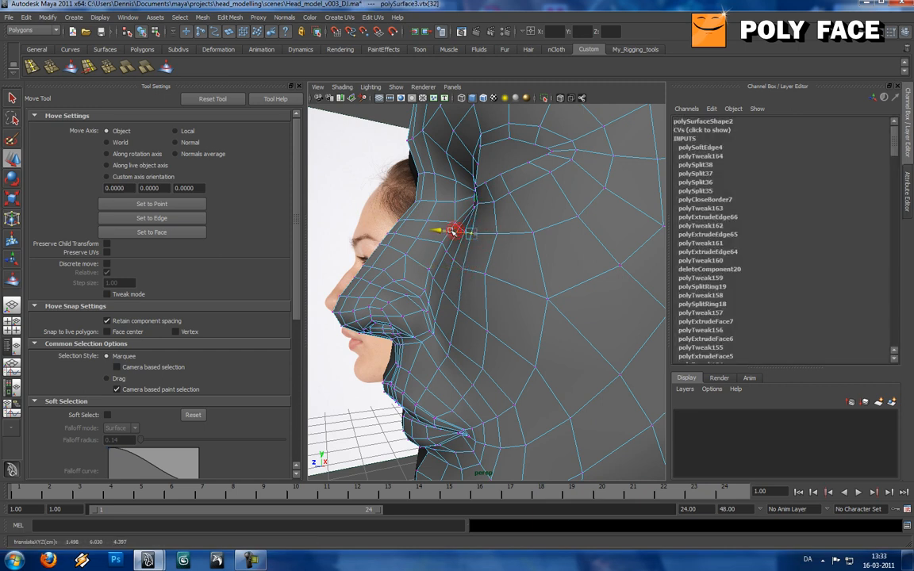
{"action": "left_click", "coordinate": [462, 269]}
{"action": "left_click_drag", "start_coordinate": [449, 269], "coordinate": [449, 271]}
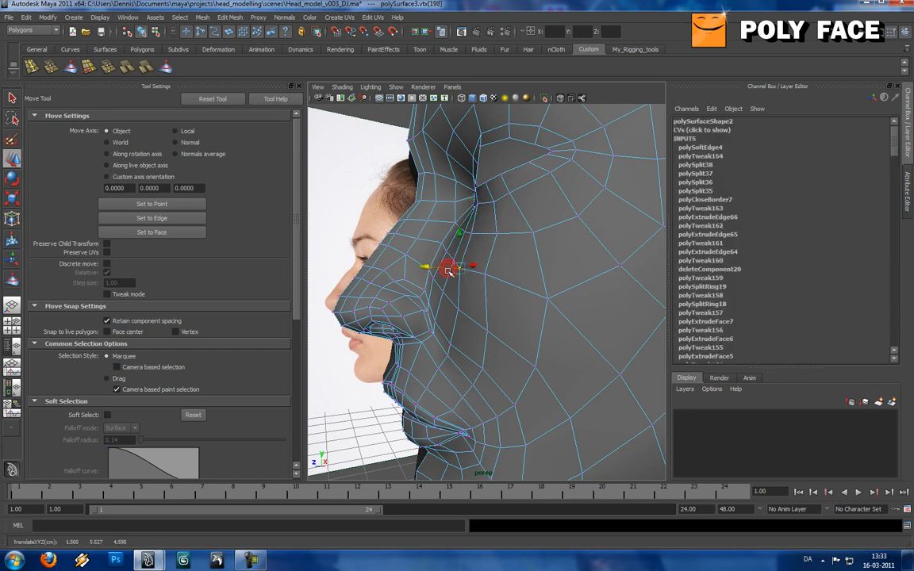
Step: Adjust the two cheek vertices beside the nostril, return to object mode and deselect the mesh
{"action": "left_click", "coordinate": [457, 310]}
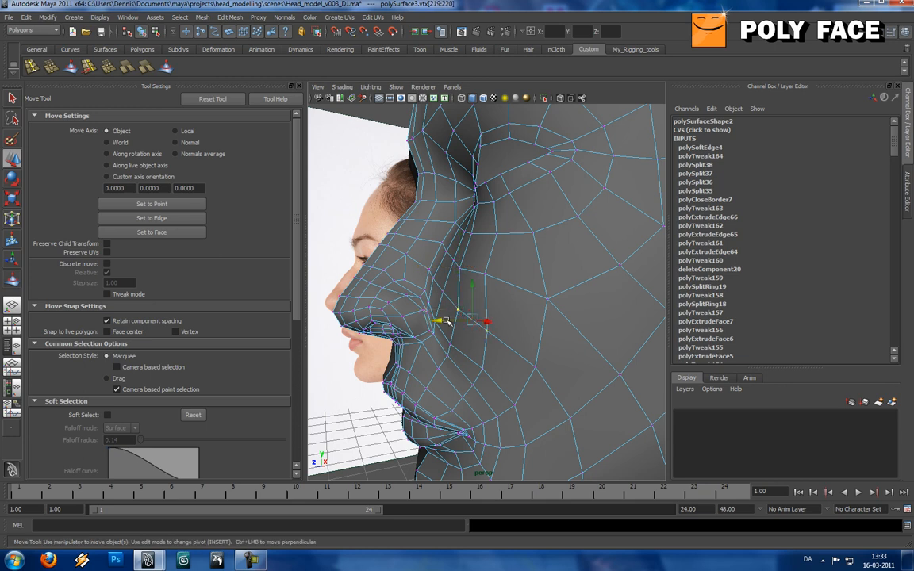
{"action": "left_click_drag", "start_coordinate": [446, 321], "coordinate": [474, 256], "text": "alt"}
{"action": "right_click", "coordinate": [476, 253]}
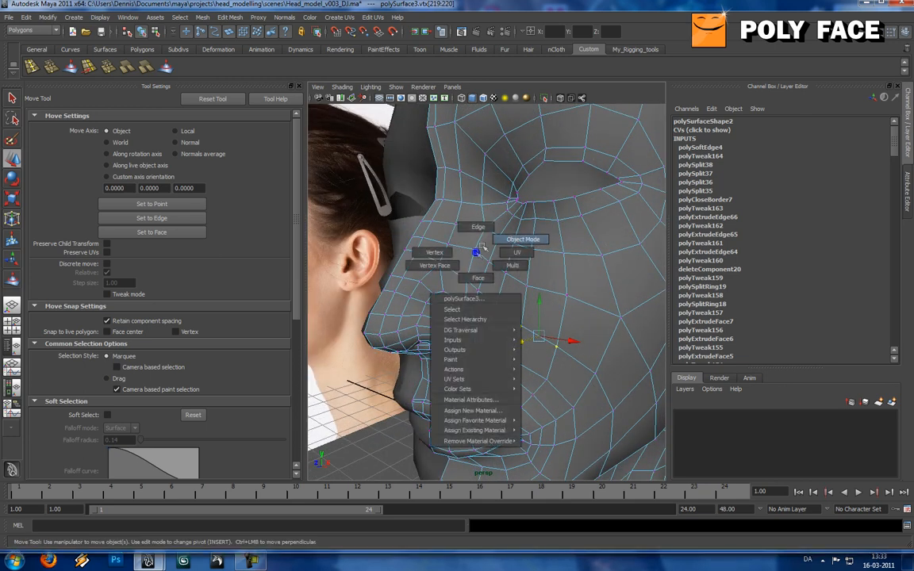
{"action": "right_click_drag", "start_coordinate": [477, 252], "coordinate": [485, 247]}
{"action": "key", "text": "3"}
{"action": "left_click", "coordinate": [395, 399]}
Step: Select the half head mesh and move the two inner philtrum vertices below the nose slightly away from the centre line
{"action": "scroll", "coordinate": [422, 322], "scroll_direction": "down", "scroll_amount": 3}
{"action": "left_click_drag", "start_coordinate": [443, 319], "coordinate": [538, 286], "text": "alt"}
{"action": "left_click", "coordinate": [498, 302]}
{"action": "scroll", "coordinate": [498, 301], "scroll_direction": "up", "scroll_amount": 5}
{"action": "scroll", "coordinate": [556, 293], "scroll_direction": "up", "scroll_amount": 5}
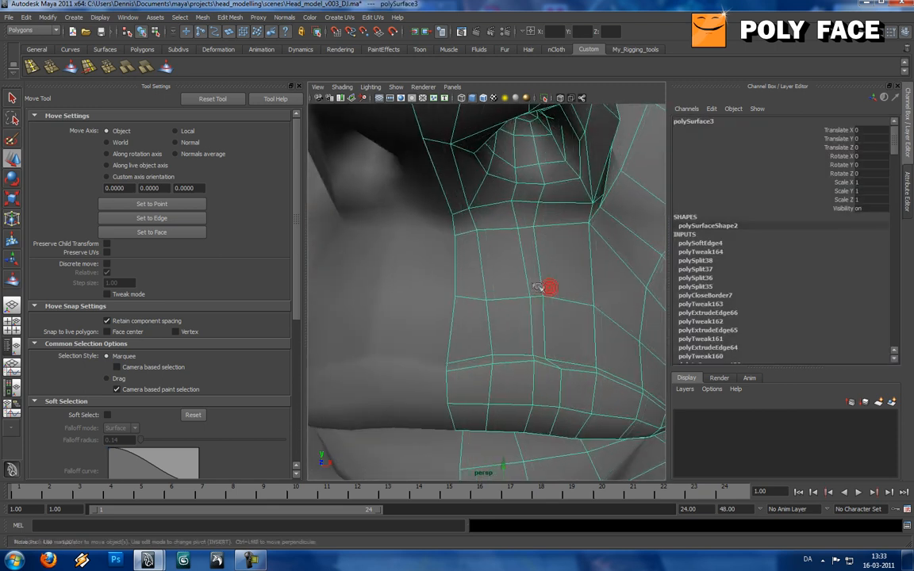
{"action": "scroll", "coordinate": [539, 286], "scroll_direction": "down", "scroll_amount": 4}
{"action": "right_click", "coordinate": [531, 290]}
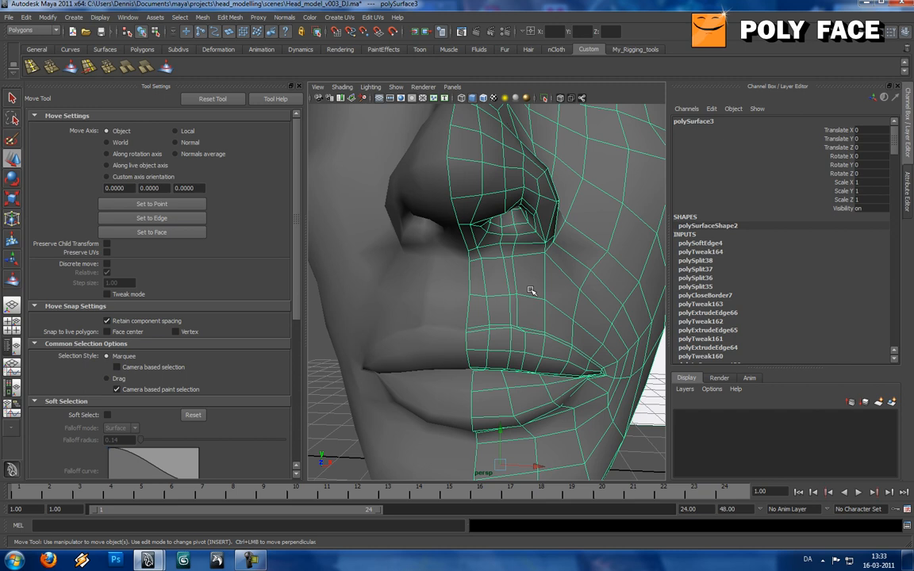
{"action": "left_click_drag", "start_coordinate": [531, 291], "coordinate": [526, 290], "text": "alt"}
{"action": "scroll", "coordinate": [526, 300], "scroll_direction": "up", "scroll_amount": 3}
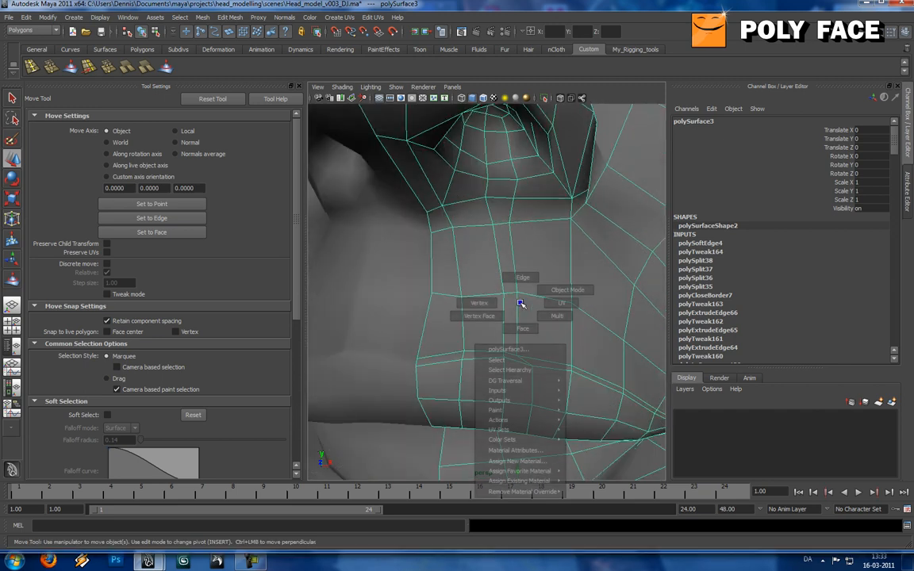
{"action": "right_click_drag", "start_coordinate": [523, 306], "coordinate": [492, 296]}
{"action": "left_click", "coordinate": [461, 296]}
{"action": "left_click", "coordinate": [454, 228]}
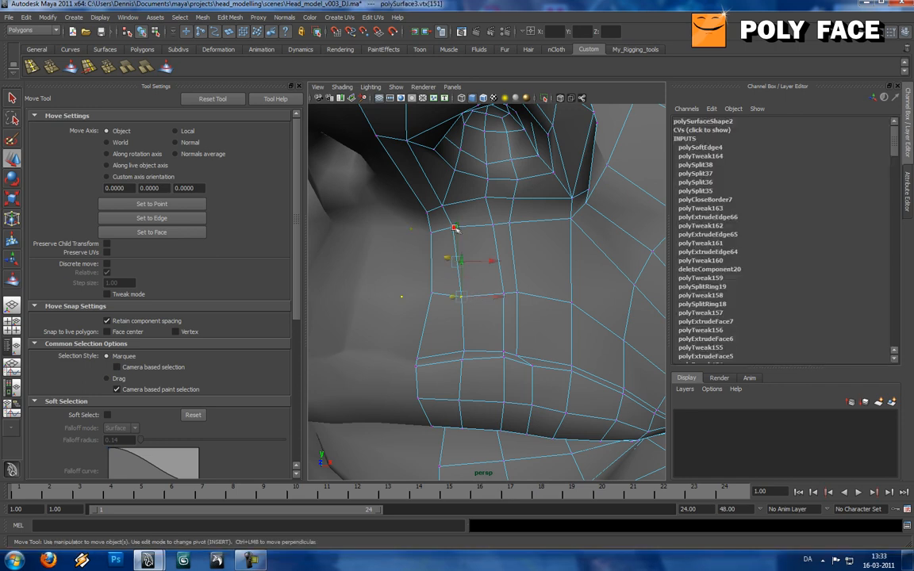
{"action": "left_click_drag", "start_coordinate": [503, 267], "coordinate": [502, 262]}
Step: Adjust the vertices of the outer philtrum column, return to object mode with smoothed display and deselect the mesh
{"action": "left_click", "coordinate": [447, 206]}
{"action": "left_click", "coordinate": [511, 224]}
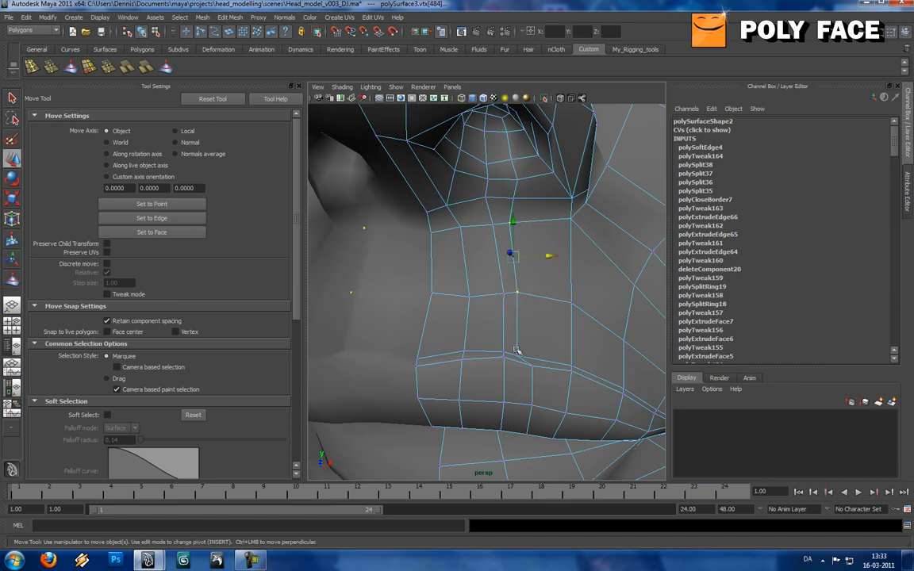
{"action": "left_click_drag", "start_coordinate": [549, 288], "coordinate": [484, 289]}
{"action": "scroll", "coordinate": [479, 289], "scroll_direction": "down", "scroll_amount": 5}
{"action": "middle_click_drag", "start_coordinate": [478, 289], "coordinate": [521, 285], "text": "alt"}
{"action": "left_click_drag", "start_coordinate": [521, 285], "coordinate": [471, 284], "text": "alt"}
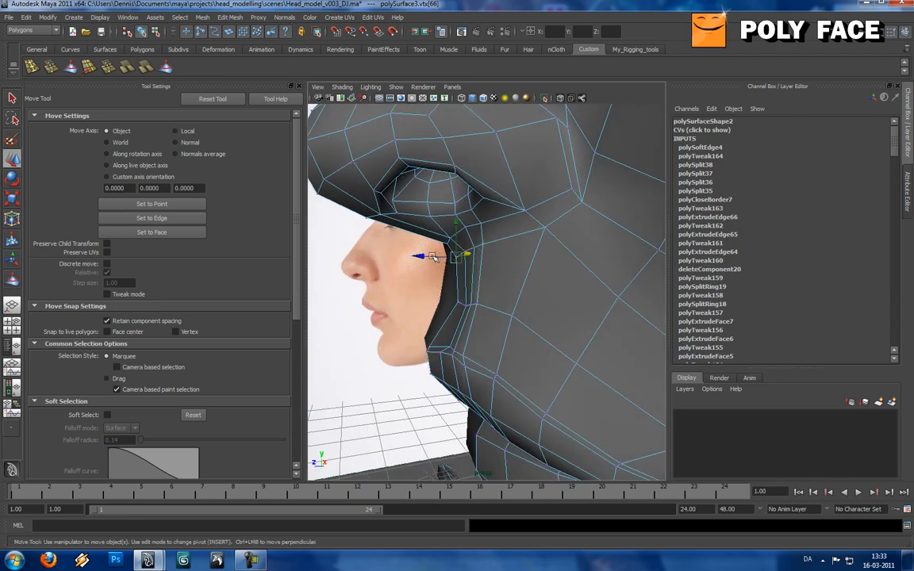
{"action": "key", "text": "F8"}
{"action": "key", "text": "3"}
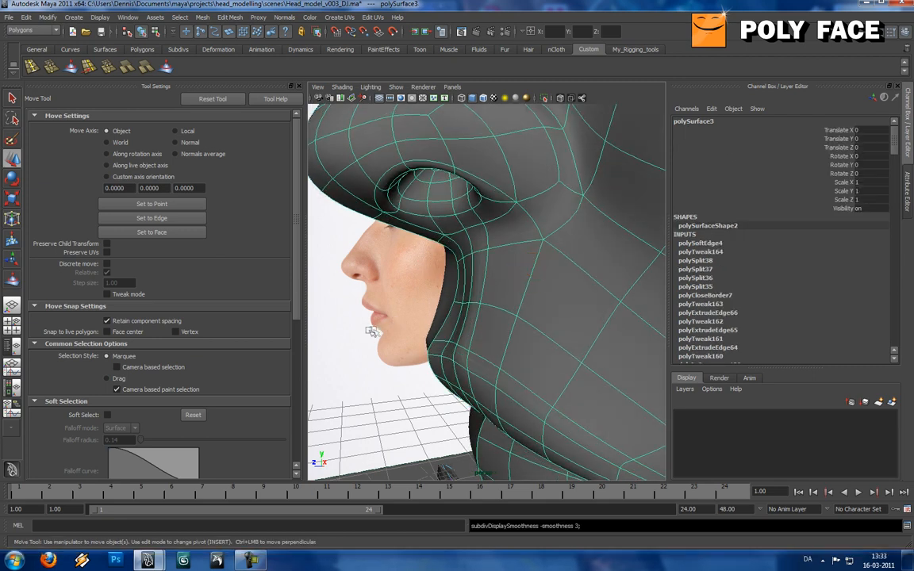
{"action": "left_click", "coordinate": [375, 331]}
Step: Adjust the single vertices between the nostril and the upper lip edge, restore the smoothed object display and deselect
{"action": "left_click_drag", "start_coordinate": [363, 326], "coordinate": [386, 326], "text": "alt"}
{"action": "left_click_drag", "start_coordinate": [447, 324], "coordinate": [409, 326], "text": "alt"}
{"action": "left_click_drag", "start_coordinate": [465, 312], "coordinate": [491, 216], "text": "alt"}
{"action": "middle_click_drag", "start_coordinate": [539, 242], "coordinate": [483, 253], "text": "alt"}
{"action": "scroll", "coordinate": [483, 253], "scroll_direction": "up", "scroll_amount": 6}
{"action": "left_click", "coordinate": [443, 306]}
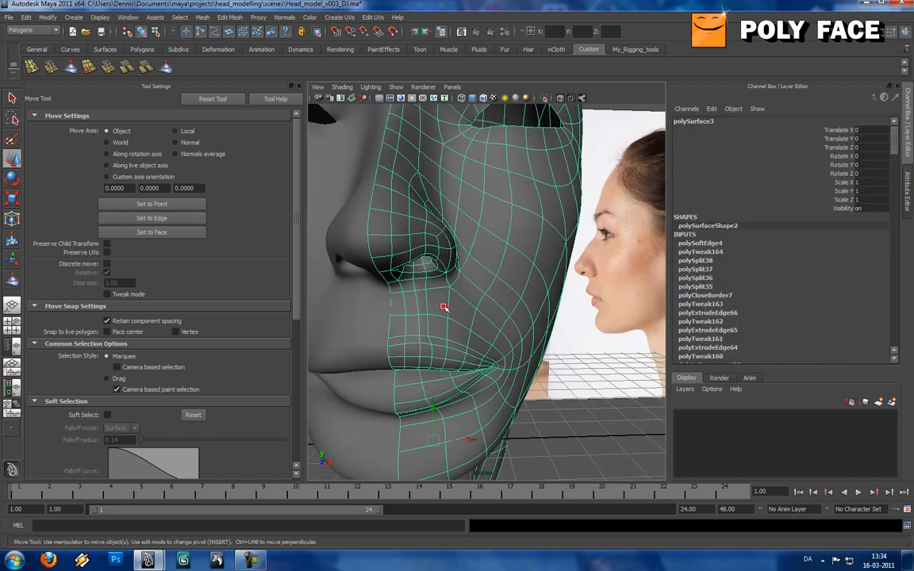
{"action": "left_click_drag", "start_coordinate": [443, 306], "coordinate": [479, 296], "text": "alt"}
{"action": "scroll", "coordinate": [477, 299], "scroll_direction": "up", "scroll_amount": 3}
{"action": "right_click_drag", "start_coordinate": [476, 298], "coordinate": [441, 304]}
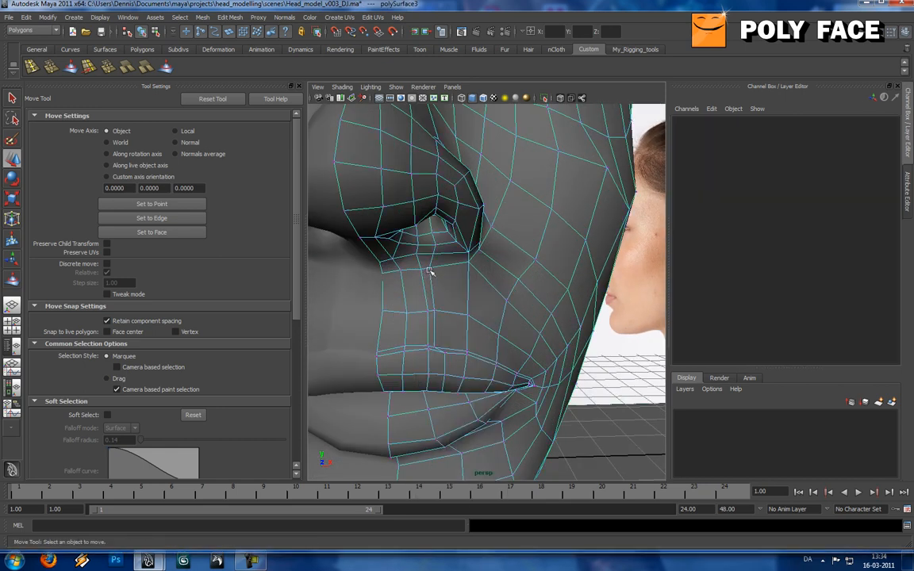
{"action": "left_click", "coordinate": [430, 270]}
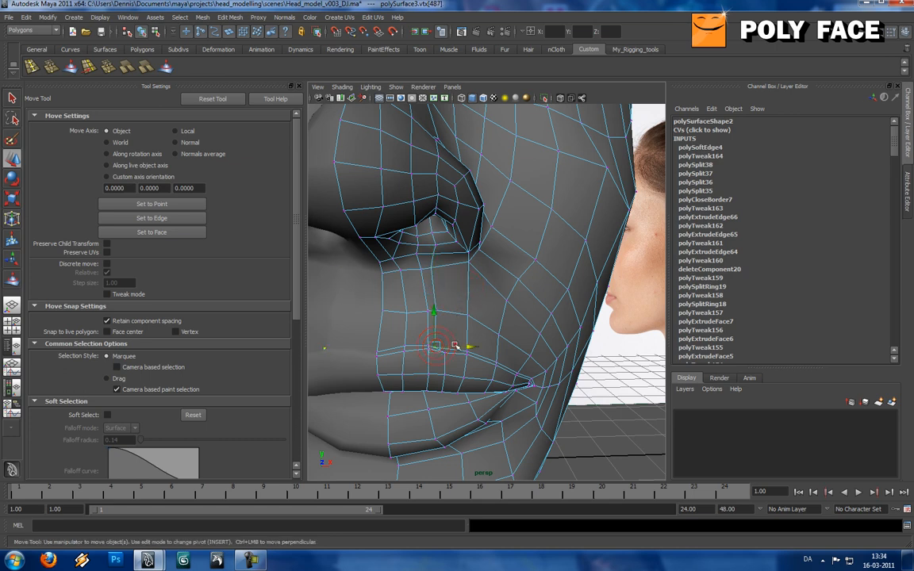
{"action": "right_click_drag", "start_coordinate": [465, 302], "coordinate": [480, 292]}
{"action": "left_click", "coordinate": [477, 294]}
{"action": "key", "text": "3"}
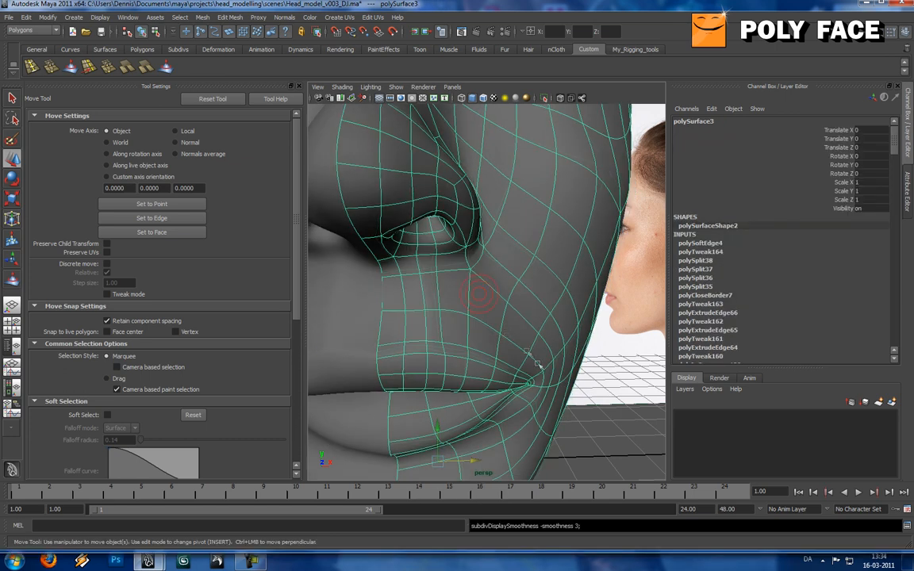
{"action": "left_click", "coordinate": [611, 439]}
Step: Switch to the front view, turn on X-Ray shading over the reference photo and select the modelled half of the head
{"action": "left_click_drag", "start_coordinate": [449, 330], "coordinate": [388, 326], "text": "alt"}
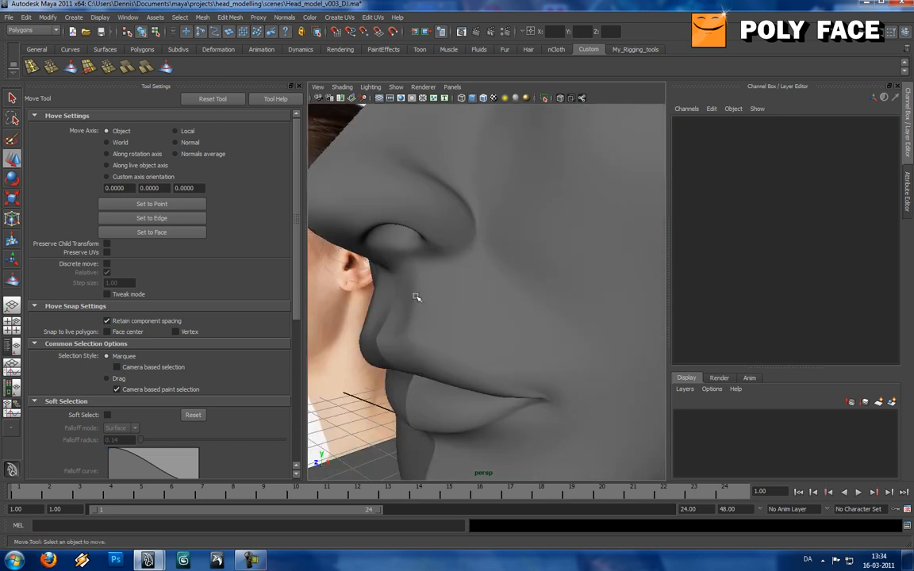
{"action": "scroll", "coordinate": [449, 291], "scroll_direction": "down", "scroll_amount": 4}
{"action": "left_click_drag", "start_coordinate": [458, 293], "coordinate": [511, 310], "text": "alt"}
{"action": "key", "text": "space"}
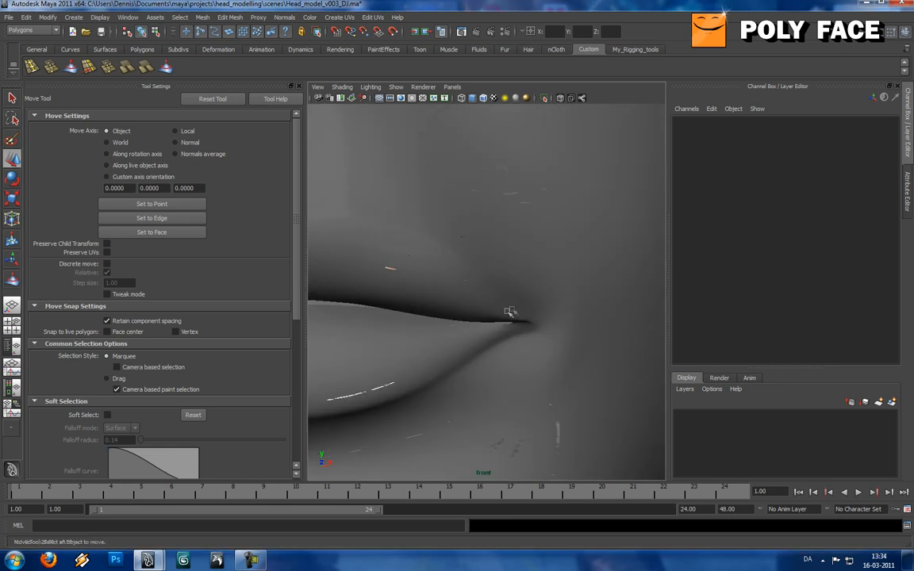
{"action": "scroll", "coordinate": [490, 306], "scroll_direction": "down", "scroll_amount": 6}
{"action": "scroll", "coordinate": [489, 309], "scroll_direction": "up", "scroll_amount": 2}
{"action": "scroll", "coordinate": [489, 310], "scroll_direction": "up", "scroll_amount": 3}
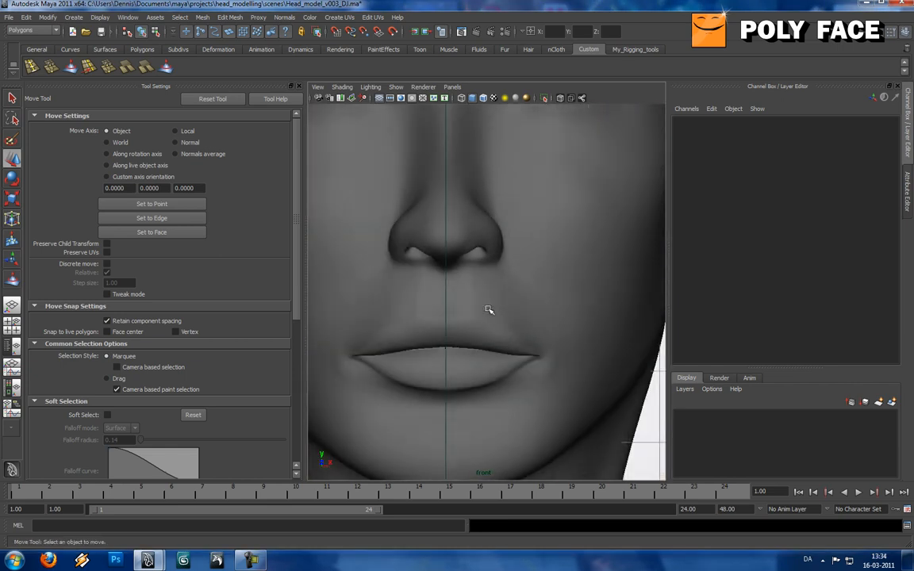
{"action": "left_click", "coordinate": [343, 88]}
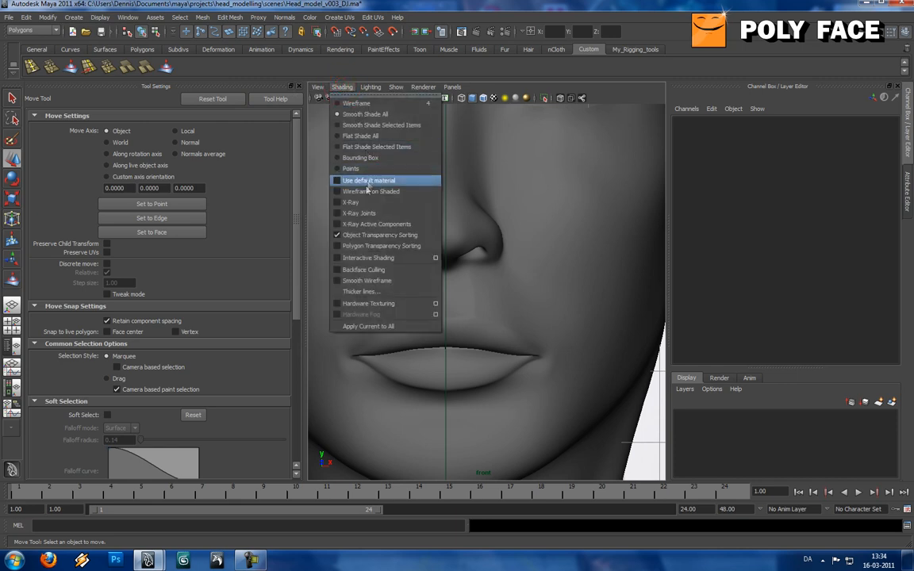
{"action": "left_click", "coordinate": [349, 183]}
{"action": "left_click", "coordinate": [509, 287]}
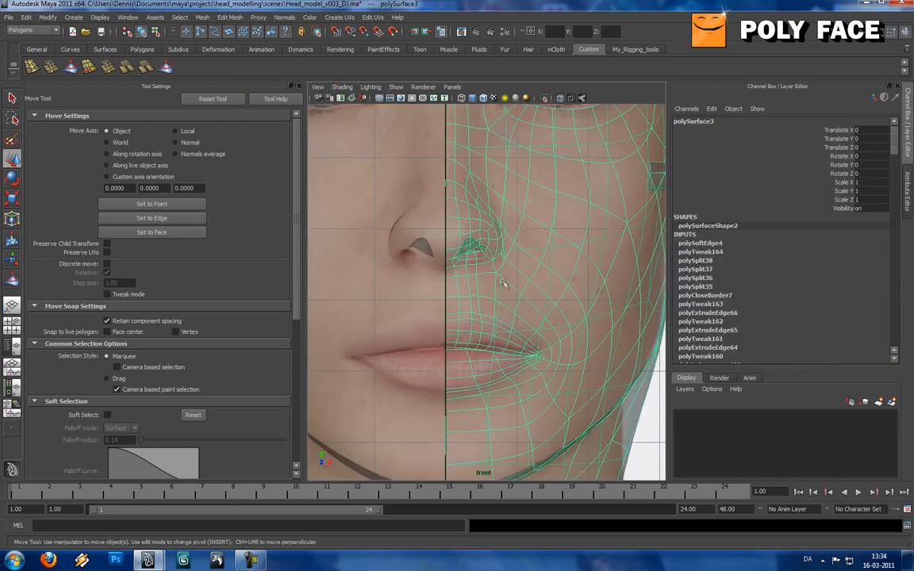
Step: Compare the nose and mouth mesh with the front reference photo in unsmoothed and smoothed display, and return to the perspective view
{"action": "scroll", "coordinate": [501, 284], "scroll_direction": "up", "scroll_amount": 4}
{"action": "scroll", "coordinate": [502, 270], "scroll_direction": "down", "scroll_amount": 6}
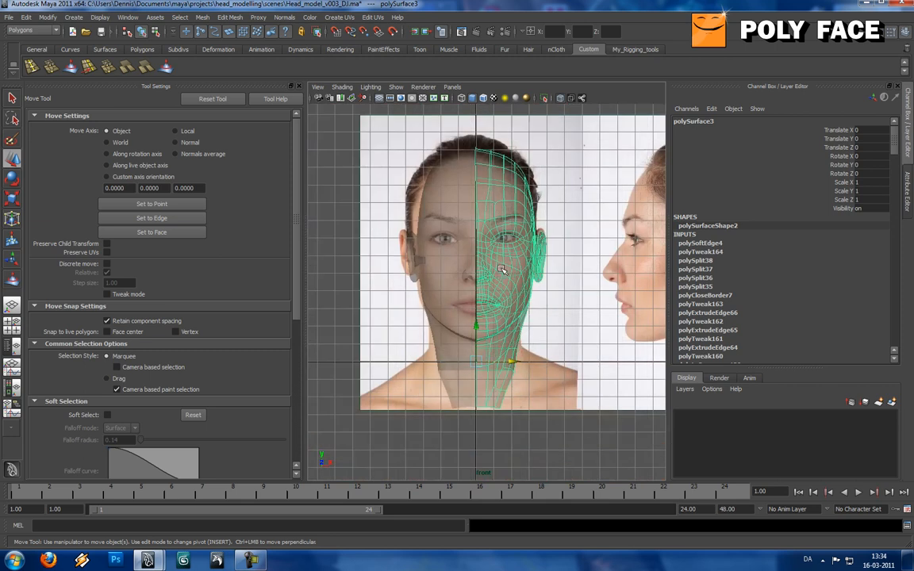
{"action": "scroll", "coordinate": [502, 270], "scroll_direction": "up", "scroll_amount": 2}
{"action": "scroll", "coordinate": [501, 270], "scroll_direction": "up", "scroll_amount": 5}
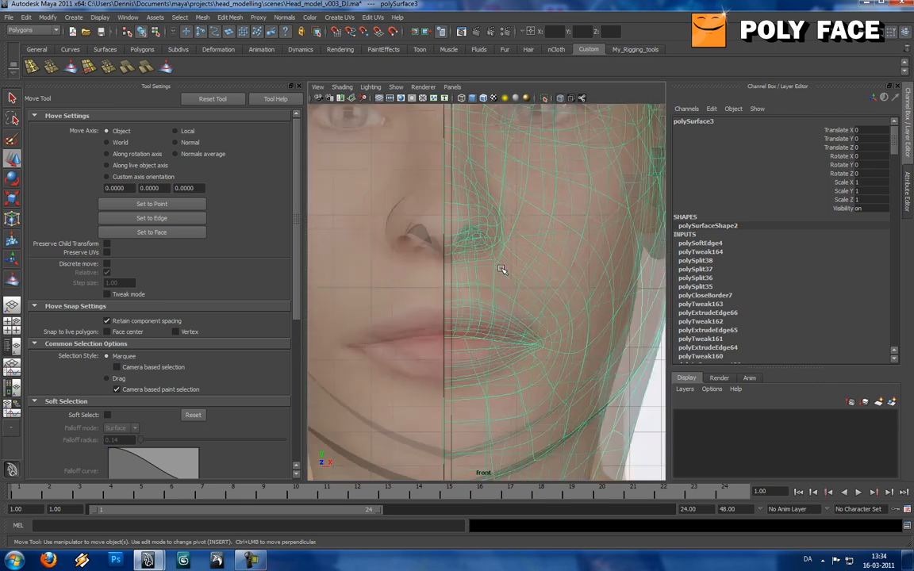
{"action": "key", "text": "1"}
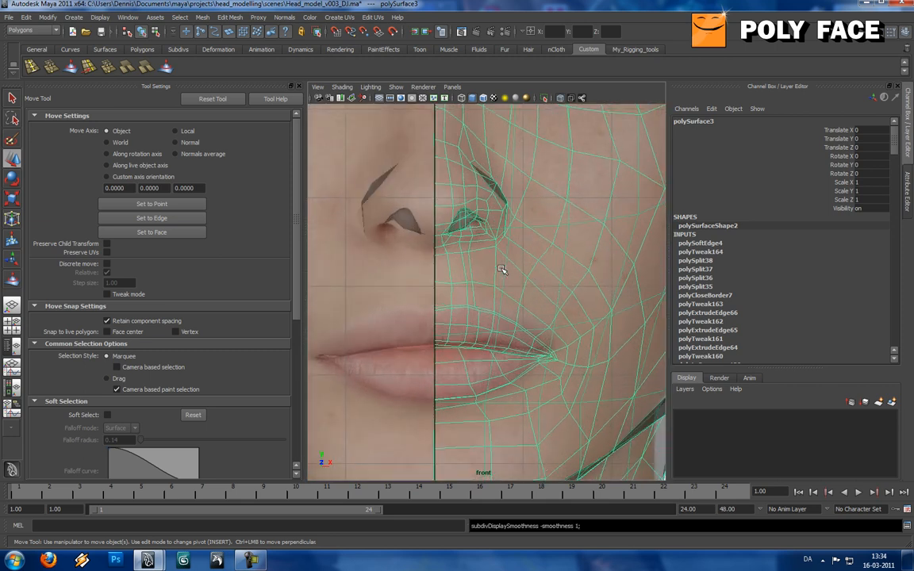
{"action": "key", "text": "3"}
{"action": "key", "text": "space"}
{"action": "mouse_move", "coordinate": [502, 270]}
{"action": "left_mouse_down"}
{"action": "mouse_move", "coordinate": [500, 254]}
{"action": "mouse_move", "coordinate": [508, 264]}
{"action": "left_mouse_up"}
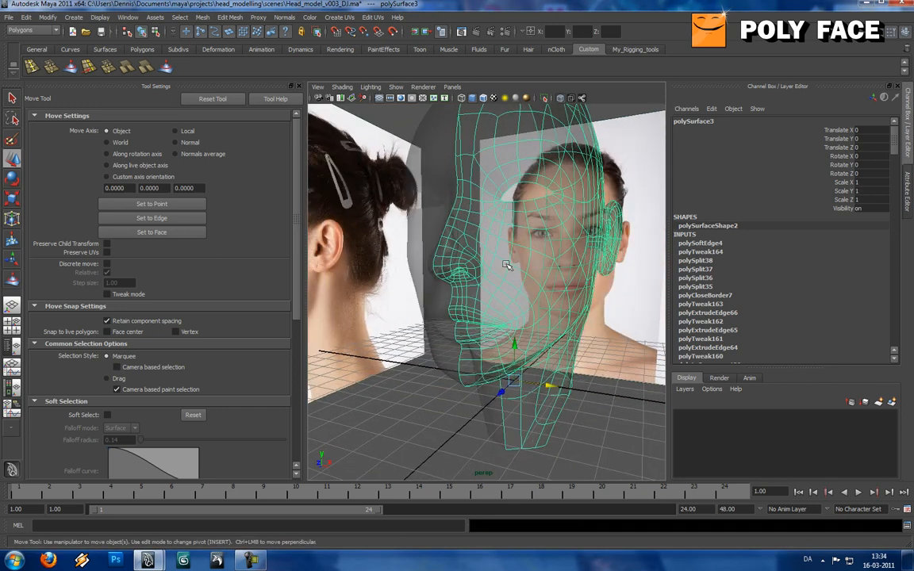
Step: Turn off X-Ray shading and delete the mirrored half of the head
{"action": "left_click", "coordinate": [373, 87]}
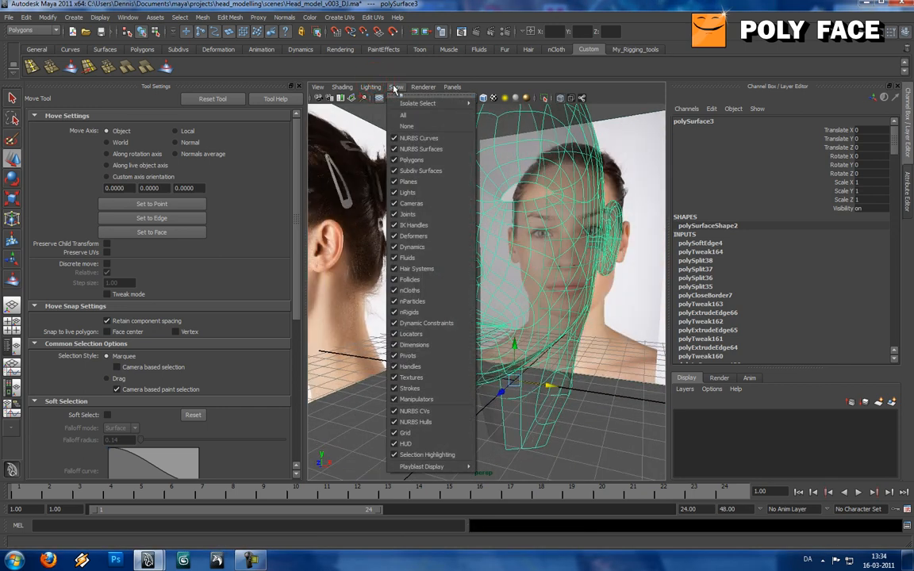
{"action": "left_click", "coordinate": [351, 202]}
{"action": "mouse_move", "coordinate": [450, 270]}
{"action": "left_mouse_down", "text": "alt"}
{"action": "mouse_move", "coordinate": [486, 274]}
{"action": "mouse_move", "coordinate": [479, 283]}
{"action": "left_mouse_up", "text": "alt"}
{"action": "left_click", "coordinate": [560, 377]}
{"action": "left_click", "coordinate": [444, 277]}
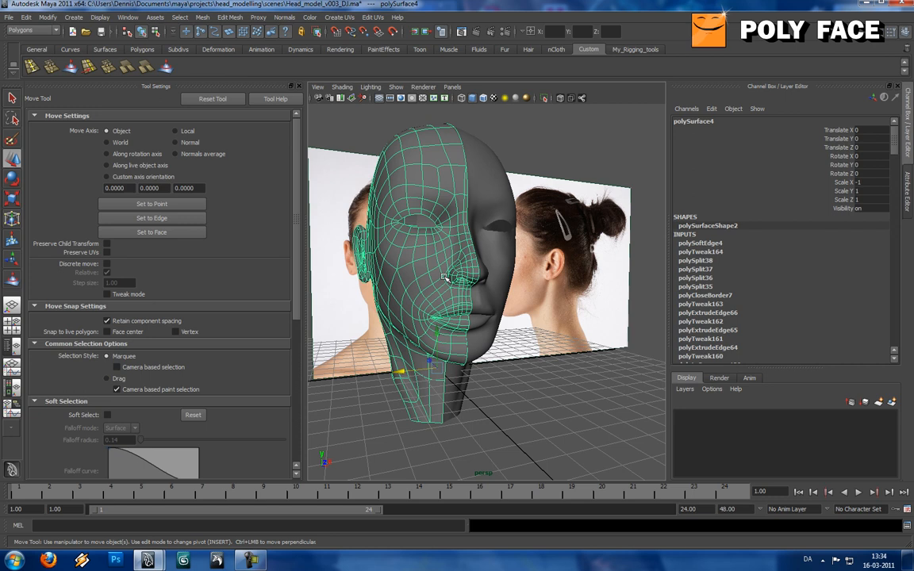
{"action": "key", "text": "Delete"}
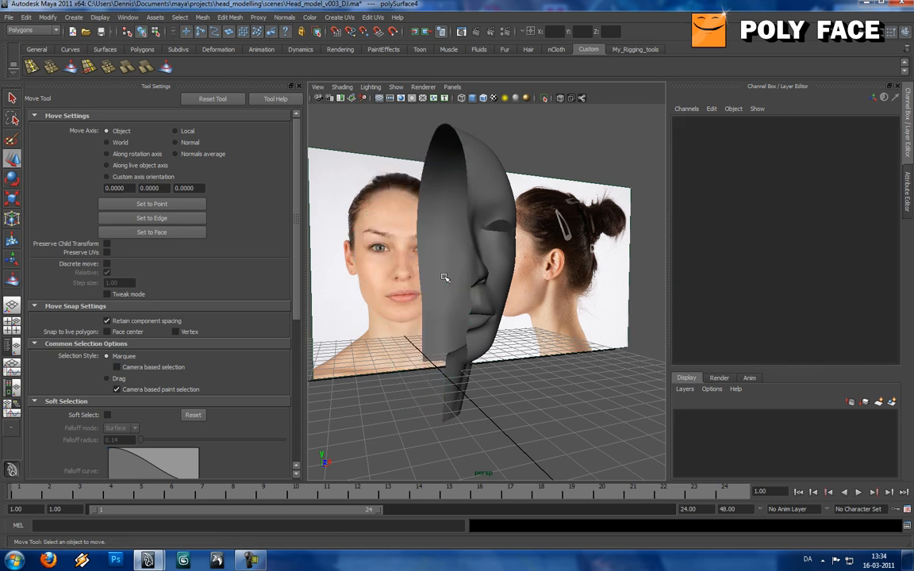
Step: Show the remaining half unsmoothed, select the open border edges along the inside of both lips and extrude them
{"action": "left_click_drag", "start_coordinate": [443, 279], "coordinate": [478, 279], "text": "alt"}
{"action": "left_click", "coordinate": [479, 280]}
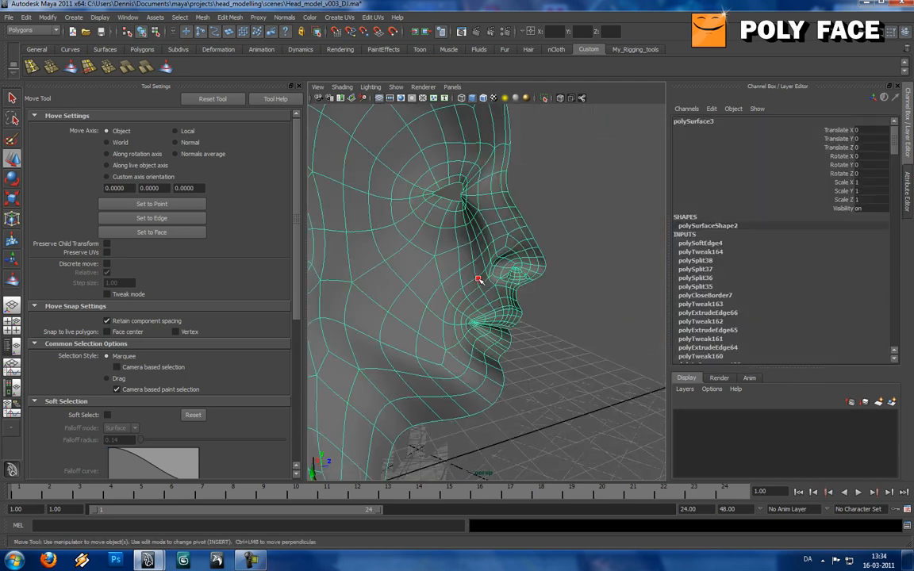
{"action": "key", "text": "1"}
{"action": "middle_click_drag", "start_coordinate": [506, 293], "coordinate": [512, 260], "text": "alt"}
{"action": "scroll", "coordinate": [512, 260], "scroll_direction": "up", "scroll_amount": 7}
{"action": "left_click_drag", "start_coordinate": [512, 259], "coordinate": [544, 274], "text": "alt"}
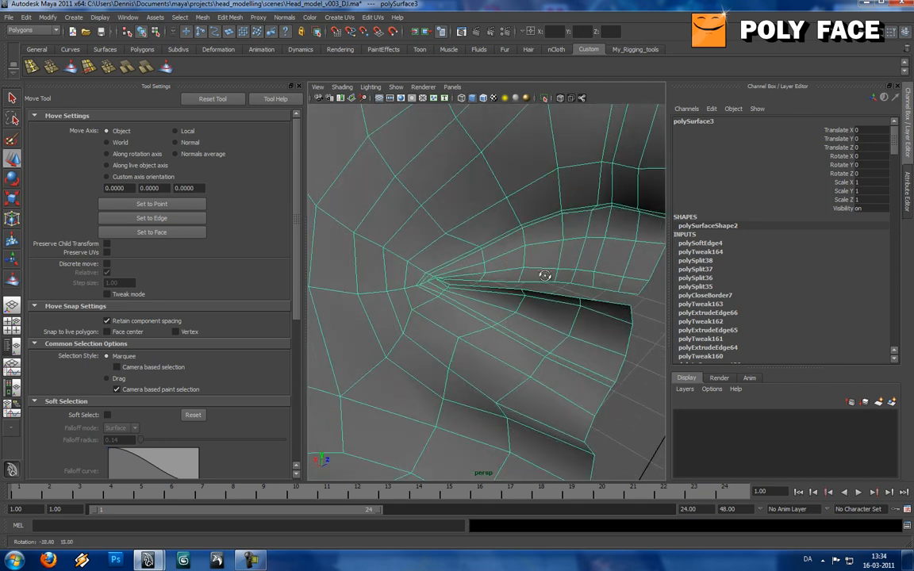
{"action": "middle_click_drag", "start_coordinate": [544, 274], "coordinate": [499, 289], "text": "alt"}
{"action": "right_click_drag", "start_coordinate": [527, 280], "coordinate": [528, 251]}
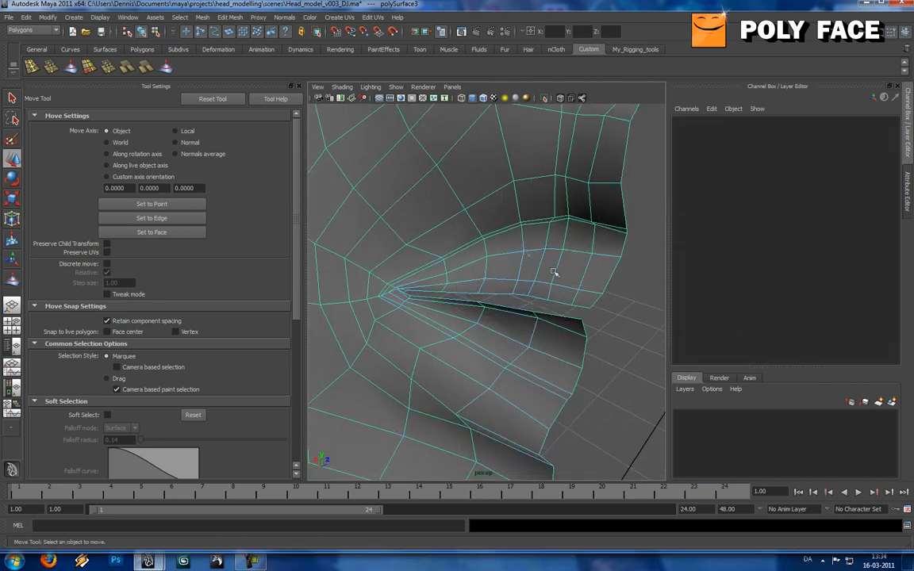
{"action": "left_click", "coordinate": [580, 306]}
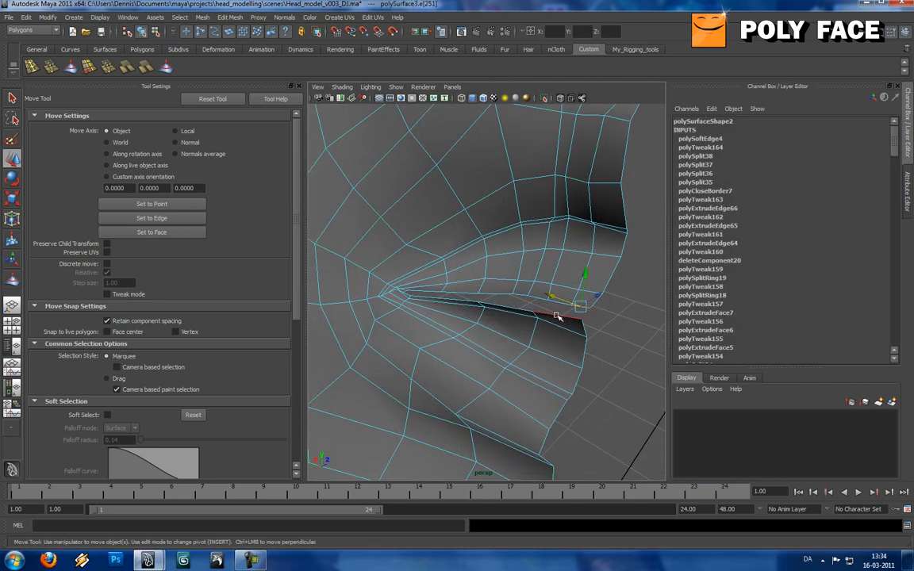
{"action": "left_click_drag", "start_coordinate": [559, 316], "coordinate": [504, 293], "text": "alt"}
{"action": "key", "text": "ctrl+e"}
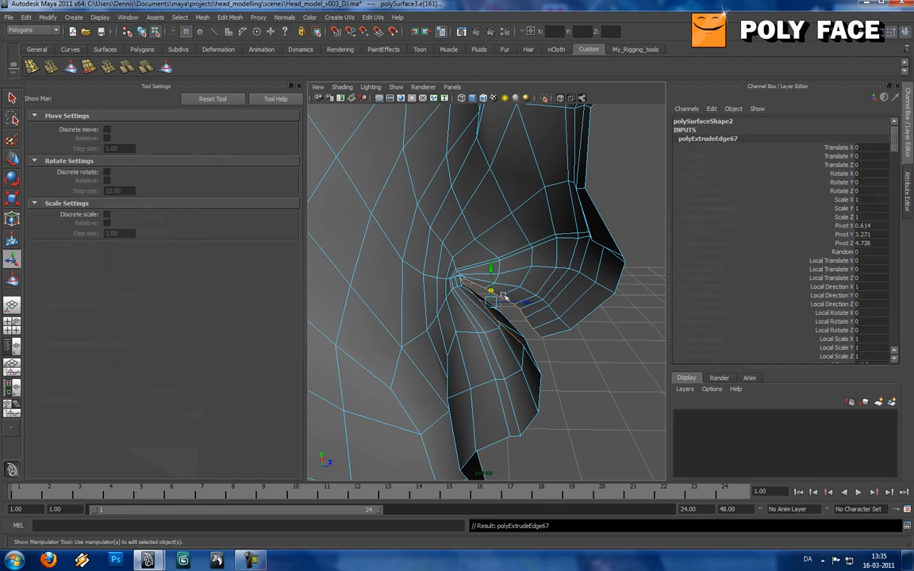
Step: Move the extruded lip edges back into the mouth and scale them vertically to spread them apart
{"action": "key", "text": "w"}
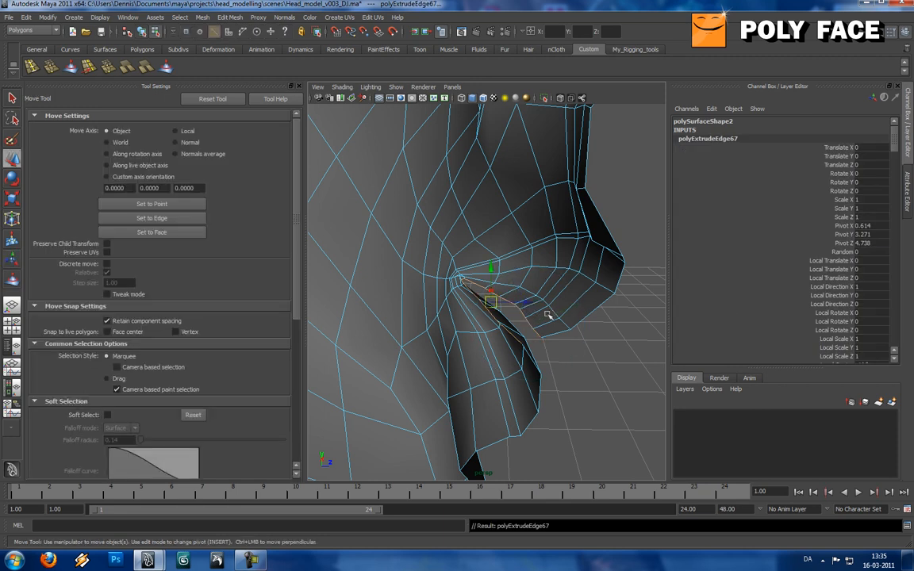
{"action": "left_click_drag", "start_coordinate": [531, 307], "coordinate": [475, 278]}
{"action": "key", "text": "r"}
{"action": "key", "text": "e"}
{"action": "key", "text": "r"}
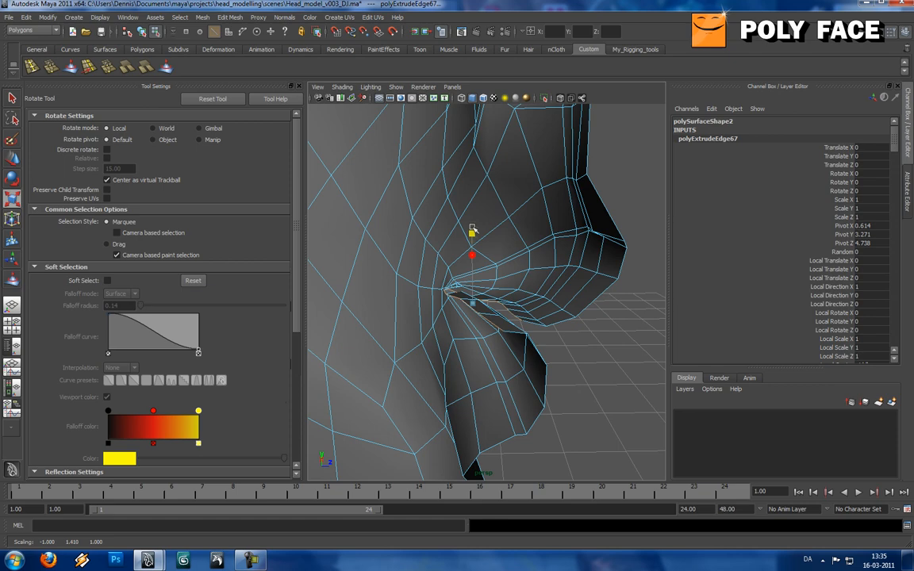
{"action": "left_click_drag", "start_coordinate": [473, 229], "coordinate": [473, 224]}
{"action": "key", "text": "w"}
Step: Examine the extruded inner lips from several angles in smoothed object display with the mesh deselected
{"action": "left_click_drag", "start_coordinate": [488, 278], "coordinate": [509, 319], "text": "alt"}
{"action": "left_click", "coordinate": [516, 342]}
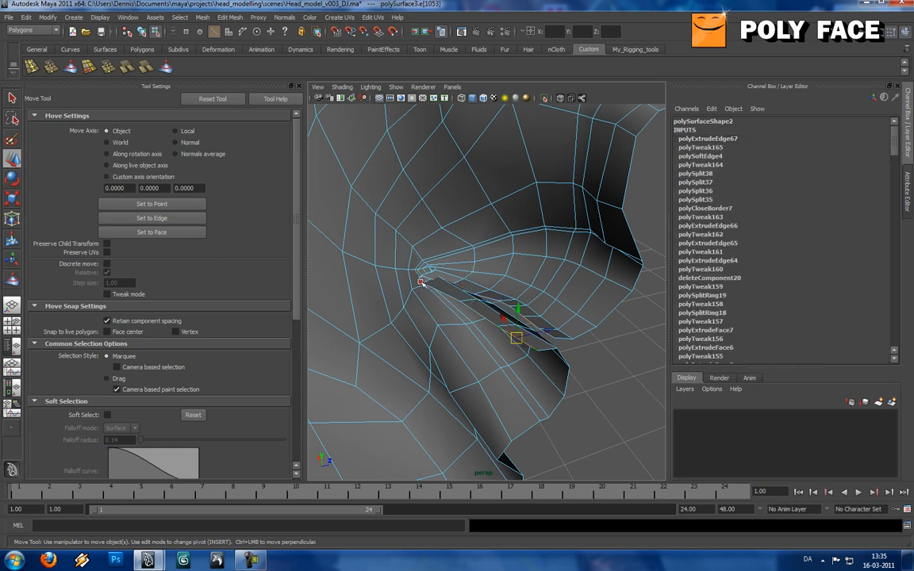
{"action": "left_click_drag", "start_coordinate": [469, 291], "coordinate": [367, 267], "text": "alt"}
{"action": "mouse_move", "coordinate": [531, 254]}
{"action": "right_mouse_down"}
{"action": "mouse_move", "coordinate": [527, 248]}
{"action": "mouse_move", "coordinate": [545, 244]}
{"action": "right_mouse_up"}
{"action": "key", "text": "3"}
{"action": "left_click", "coordinate": [589, 314]}
{"action": "left_click_drag", "start_coordinate": [596, 304], "coordinate": [535, 280], "text": "alt"}
{"action": "scroll", "coordinate": [510, 297], "scroll_direction": "down", "scroll_amount": 5}
{"action": "scroll", "coordinate": [458, 300], "scroll_direction": "down", "scroll_amount": 5}
{"action": "scroll", "coordinate": [514, 296], "scroll_direction": "up", "scroll_amount": 9}
Step: Return the mesh to unsmoothed display and reposition the extruded edges at the inner corner of the mouth
{"action": "left_click", "coordinate": [459, 275]}
{"action": "key", "text": "1"}
{"action": "scroll", "coordinate": [489, 280], "scroll_direction": "up", "scroll_amount": 5}
{"action": "right_click_drag", "start_coordinate": [447, 328], "coordinate": [405, 327]}
{"action": "left_click", "coordinate": [357, 351]}
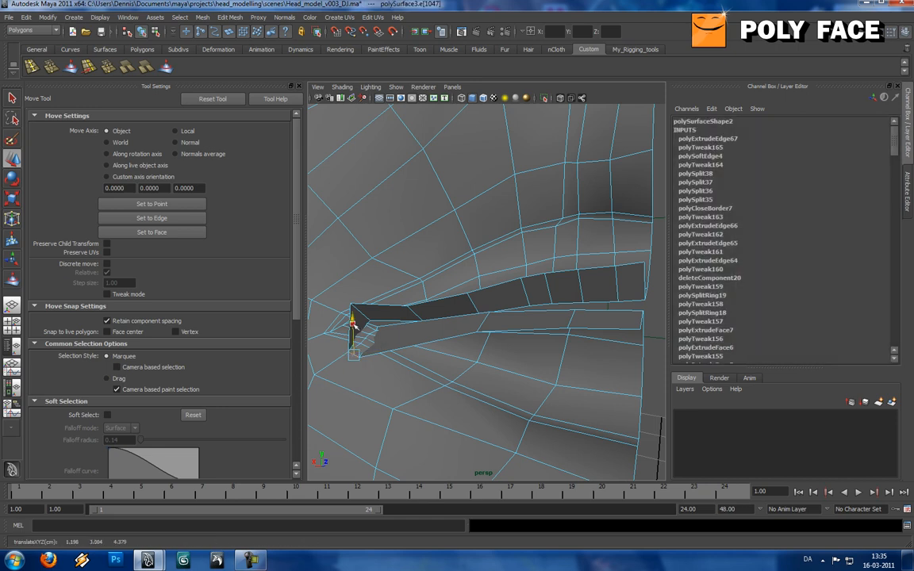
{"action": "left_click_drag", "start_coordinate": [359, 303], "coordinate": [584, 339], "text": "alt"}
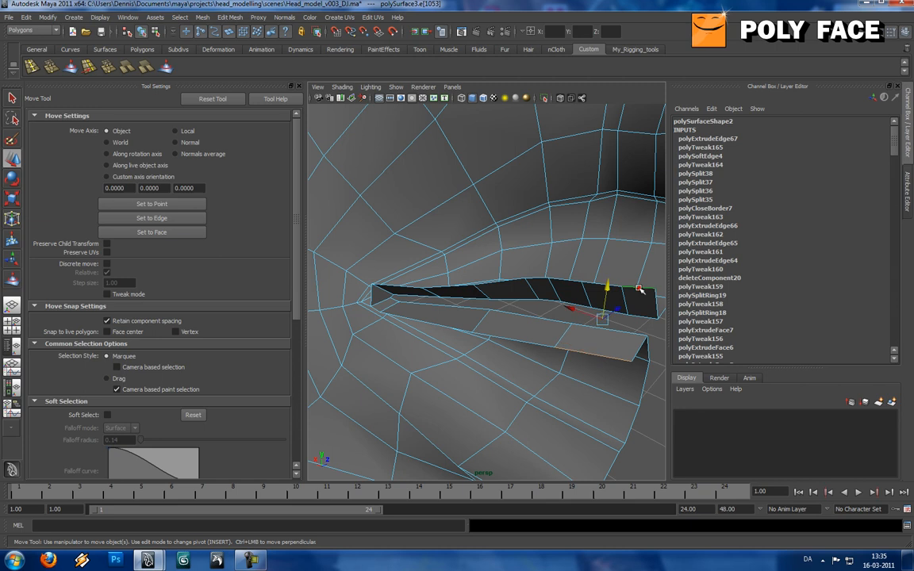
Step: Extrude the inner mouth border edges again, further into the mouth, and scale them vertically
{"action": "left_click_drag", "start_coordinate": [639, 289], "coordinate": [498, 300], "text": "alt"}
{"action": "key", "text": "ctrl+e"}
{"action": "key", "text": "w"}
{"action": "key", "text": "e"}
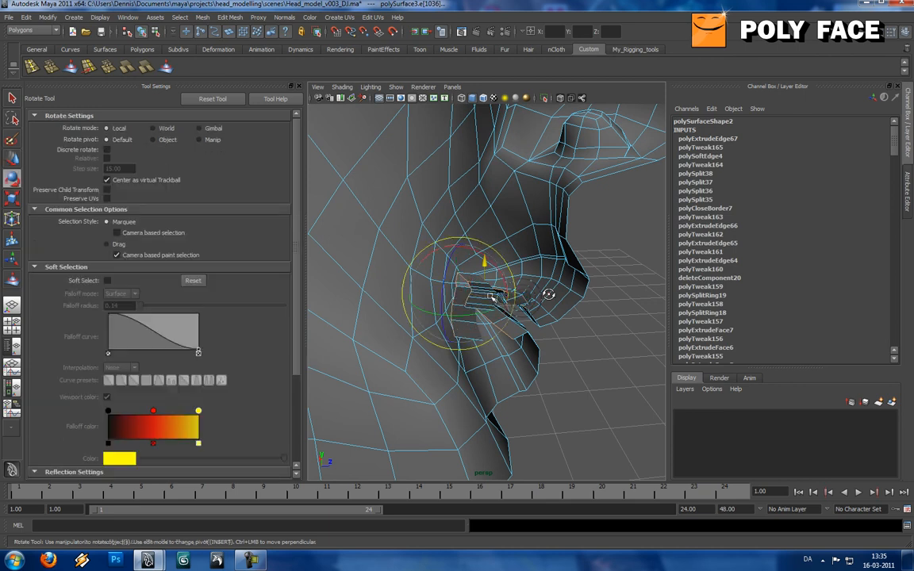
{"action": "key", "text": "r"}
{"action": "left_click_drag", "start_coordinate": [461, 246], "coordinate": [462, 212]}
{"action": "left_click_drag", "start_coordinate": [444, 291], "coordinate": [508, 306], "text": "alt"}
{"action": "scroll", "coordinate": [517, 292], "scroll_direction": "up", "scroll_amount": 3}
{"action": "key", "text": "w"}
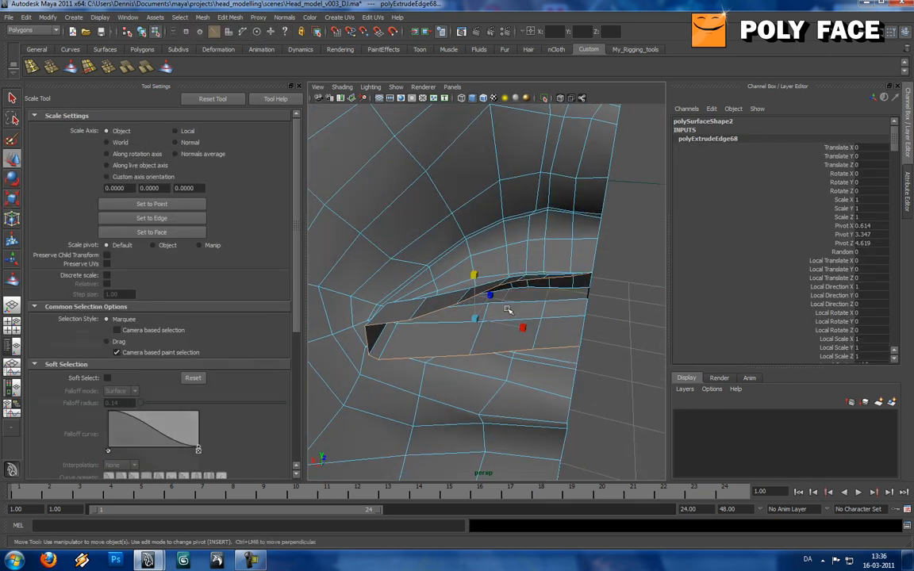
Step: Reposition the vertices on the upper extruded mouth border near the corner of the mouth
{"action": "right_click_drag", "start_coordinate": [506, 288], "coordinate": [462, 288]}
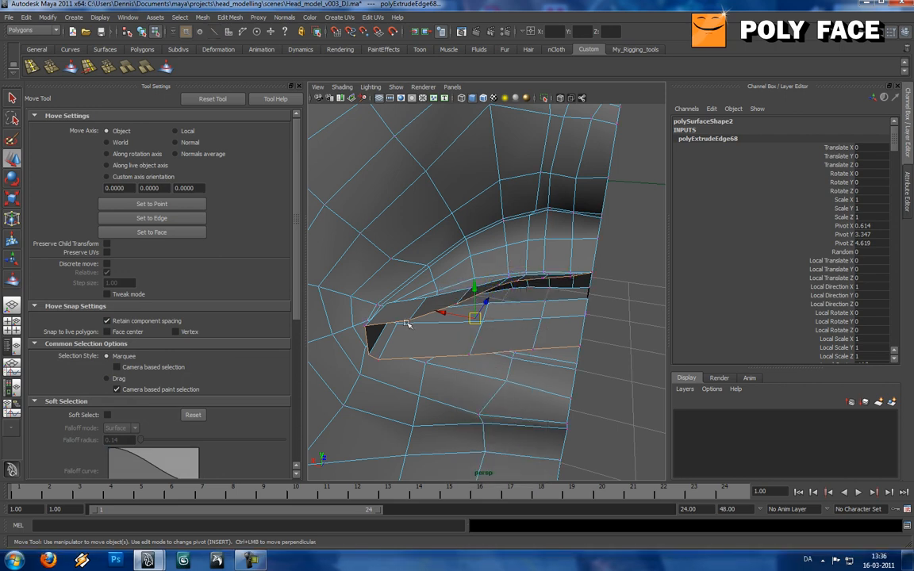
{"action": "left_click", "coordinate": [407, 322]}
{"action": "left_click_drag", "start_coordinate": [454, 307], "coordinate": [436, 271], "text": "alt"}
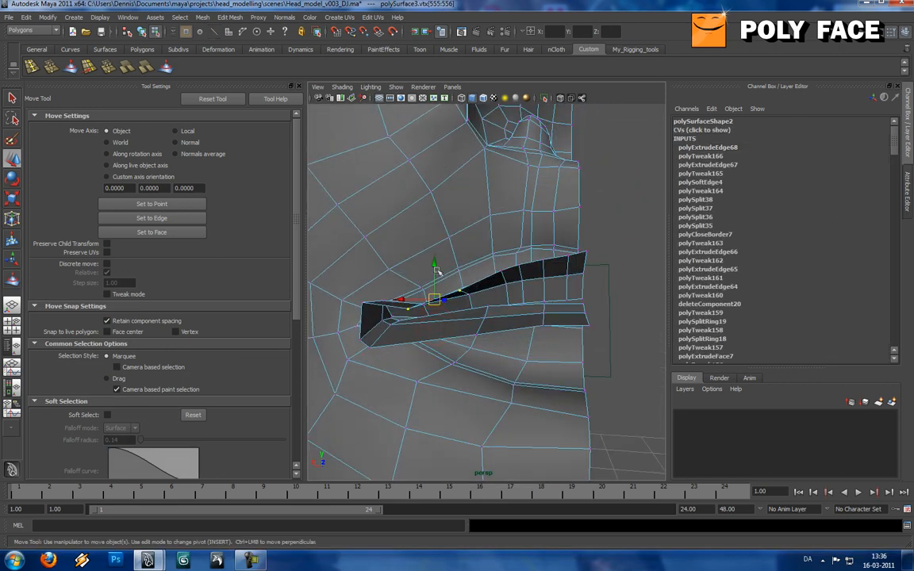
{"action": "left_click_drag", "start_coordinate": [503, 231], "coordinate": [468, 269], "text": "alt"}
Step: Examine the head and the extruded inner lips from several angles and distances in smoothed object display
{"action": "right_click_drag", "start_coordinate": [522, 270], "coordinate": [543, 258]}
{"action": "left_click", "coordinate": [516, 271]}
{"action": "key", "text": "3"}
{"action": "left_click", "coordinate": [597, 341]}
{"action": "left_click_drag", "start_coordinate": [412, 294], "coordinate": [491, 299], "text": "alt"}
{"action": "scroll", "coordinate": [459, 280], "scroll_direction": "down", "scroll_amount": 3}
{"action": "scroll", "coordinate": [506, 284], "scroll_direction": "up", "scroll_amount": 6}
{"action": "scroll", "coordinate": [465, 286], "scroll_direction": "down", "scroll_amount": 8}
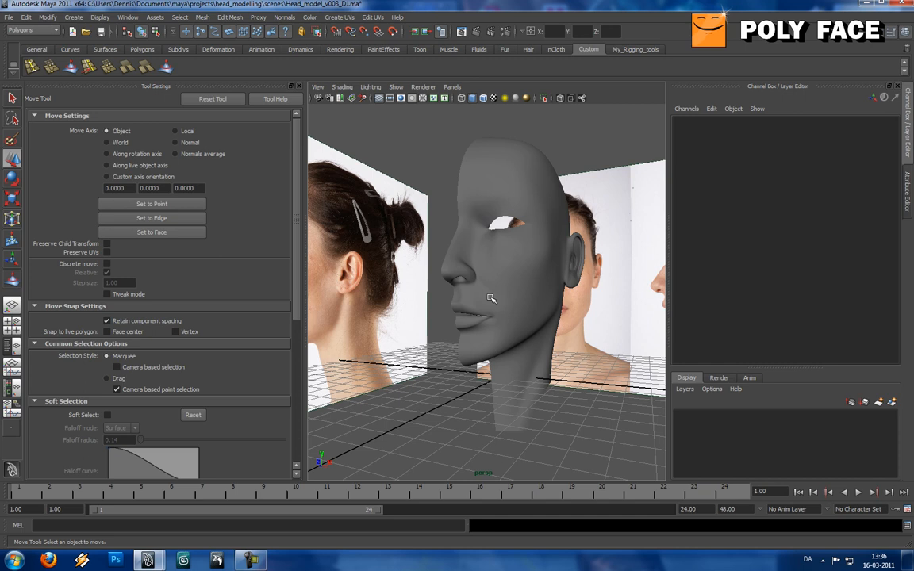
{"action": "left_click_drag", "start_coordinate": [472, 316], "coordinate": [559, 327], "text": "alt"}
{"action": "scroll", "coordinate": [500, 314], "scroll_direction": "up", "scroll_amount": 8}
{"action": "left_click", "coordinate": [543, 331]}
{"action": "middle_click_drag", "start_coordinate": [543, 331], "coordinate": [531, 288], "text": "alt"}
{"action": "scroll", "coordinate": [531, 288], "scroll_direction": "up", "scroll_amount": 5}
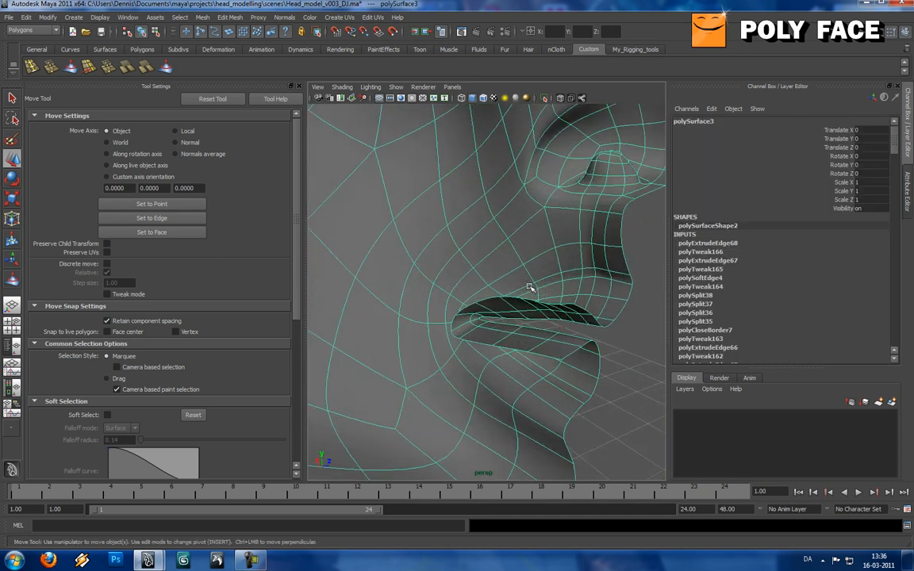
Step: Return the mesh to unsmoothed display, select the inner mouth border edges and scale them along the depth axis to flatten the border
{"action": "key", "text": "1"}
{"action": "left_click_drag", "start_coordinate": [539, 293], "coordinate": [516, 353], "text": "alt"}
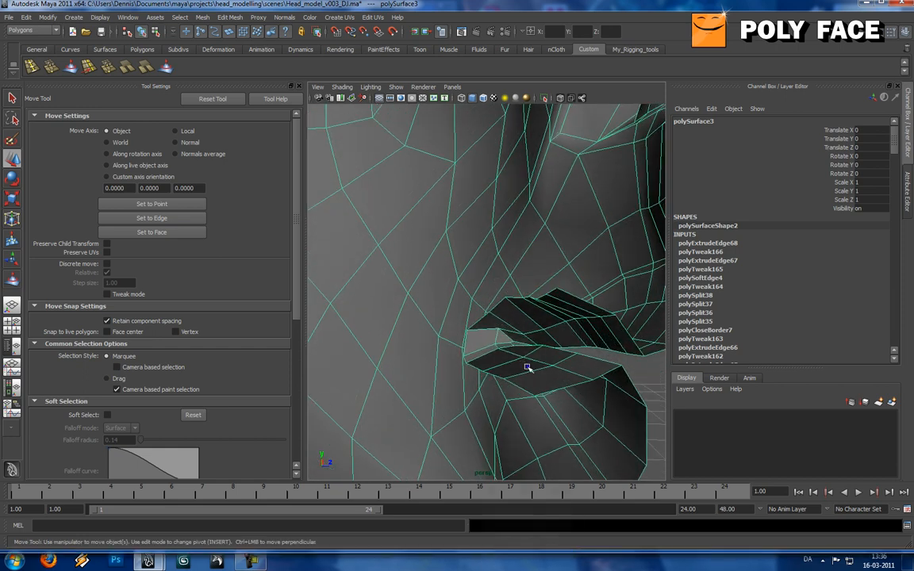
{"action": "right_click_drag", "start_coordinate": [527, 367], "coordinate": [526, 344]}
{"action": "left_click", "coordinate": [525, 390]}
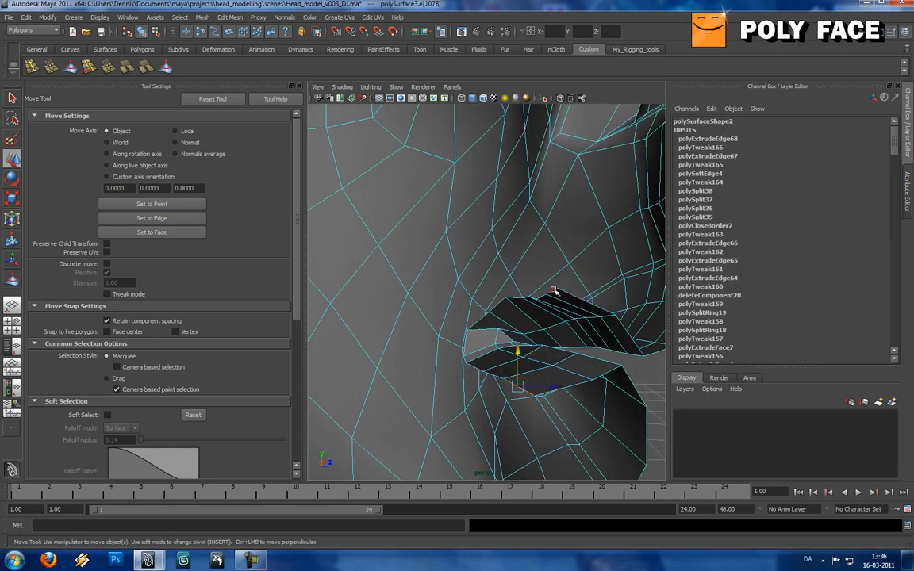
{"action": "left_click_drag", "start_coordinate": [533, 305], "coordinate": [524, 343], "text": "alt"}
{"action": "key", "text": "e"}
{"action": "key", "text": "r"}
{"action": "middle_click_drag", "start_coordinate": [538, 347], "coordinate": [523, 343]}
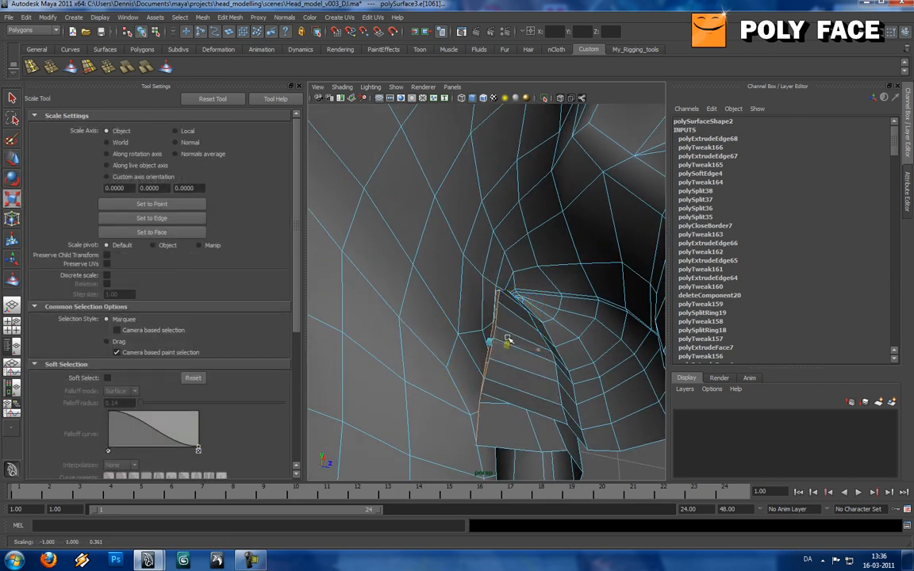
{"action": "left_click_drag", "start_coordinate": [508, 339], "coordinate": [519, 311], "text": "alt"}
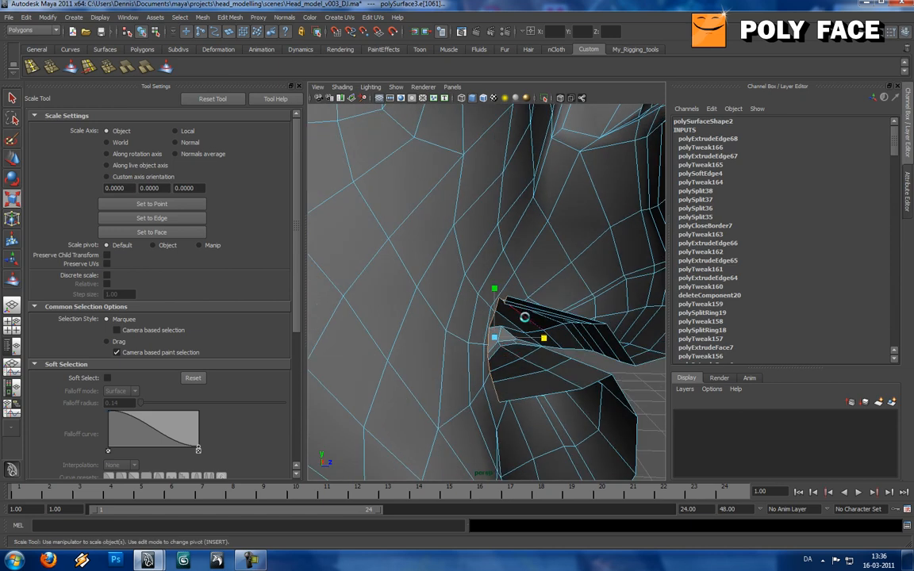
Step: Extrude the flattened mouth border edges, move them further back into the head and scale them up vertically
{"action": "key", "text": "ctrl+e"}
{"action": "key", "text": "w"}
{"action": "middle_click_drag", "start_coordinate": [530, 336], "coordinate": [512, 336]}
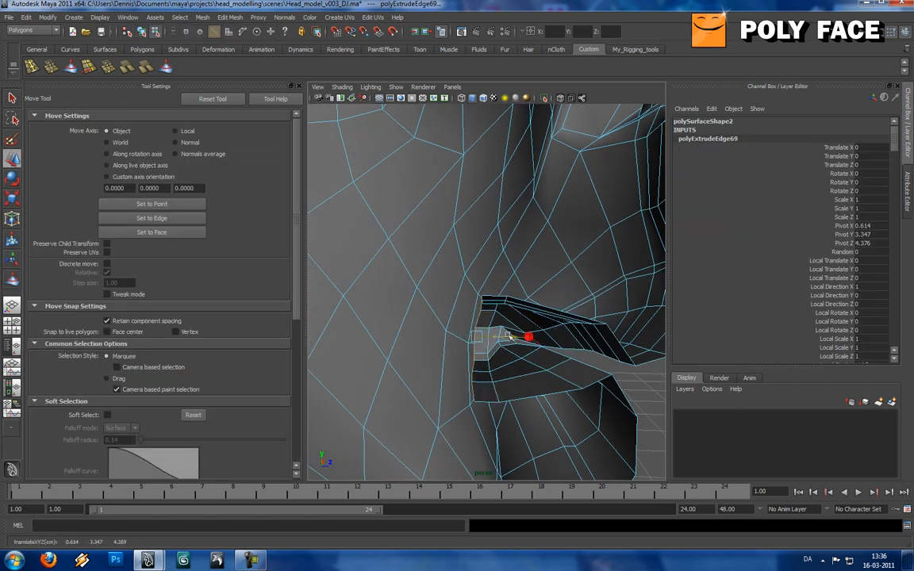
{"action": "left_click_drag", "start_coordinate": [483, 336], "coordinate": [480, 337]}
{"action": "key", "text": "e"}
{"action": "key", "text": "r"}
{"action": "left_click_drag", "start_coordinate": [448, 287], "coordinate": [447, 277]}
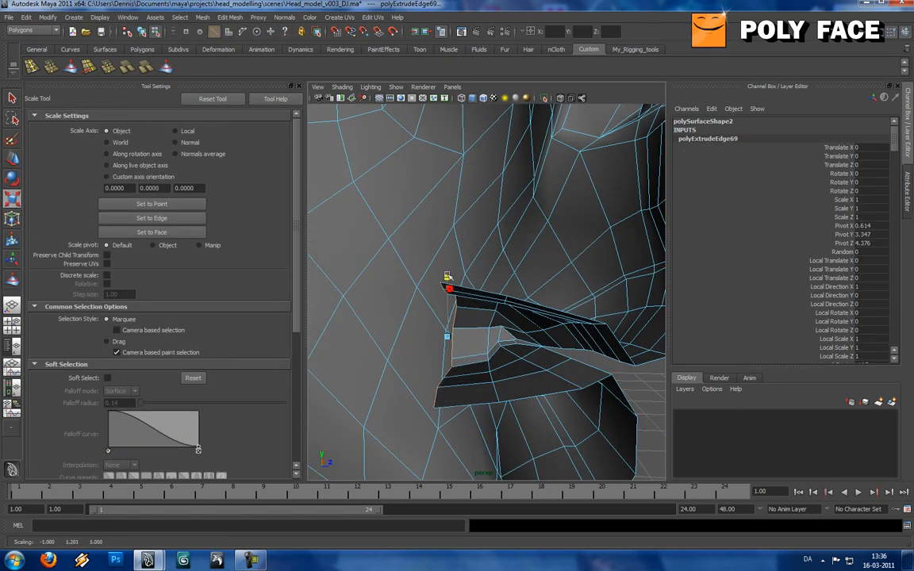
{"action": "scroll", "coordinate": [468, 266], "scroll_direction": "down", "scroll_amount": 10}
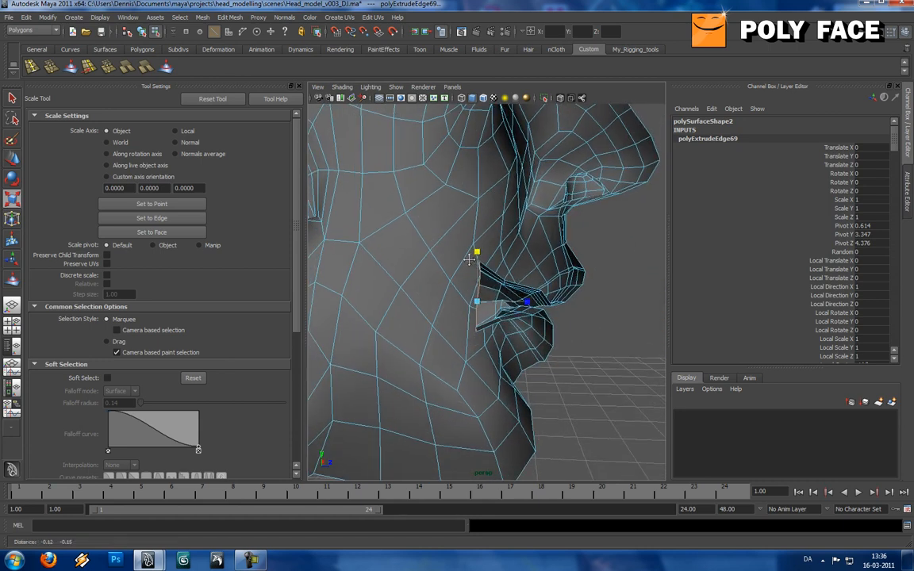
{"action": "mouse_move", "coordinate": [476, 265]}
{"action": "left_mouse_down", "text": "alt"}
{"action": "mouse_move", "coordinate": [516, 263]}
{"action": "mouse_move", "coordinate": [466, 265]}
{"action": "left_mouse_up", "text": "alt"}
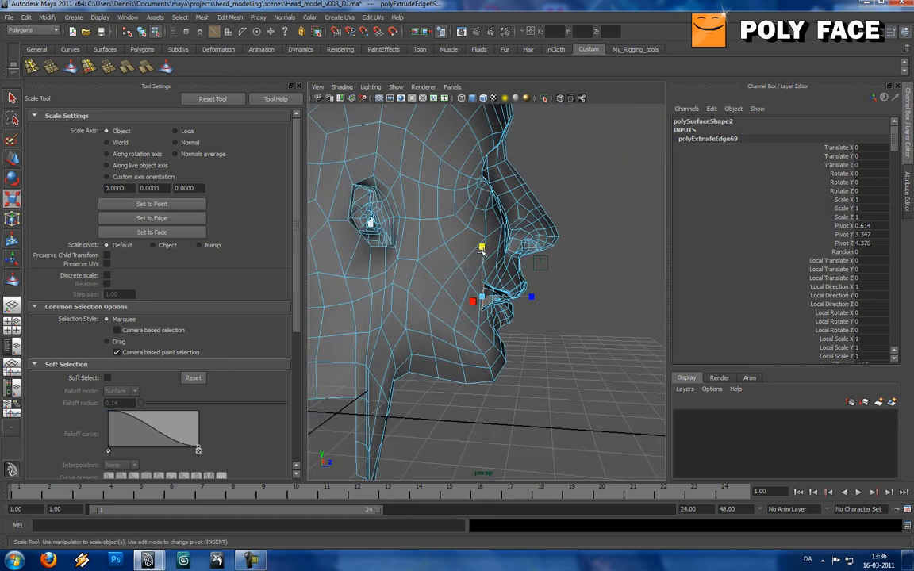
Step: Extrude the mouth border edges once more, move them backward and spread them apart vertically to enlarge the mouth cavity
{"action": "key", "text": "ctrl+e"}
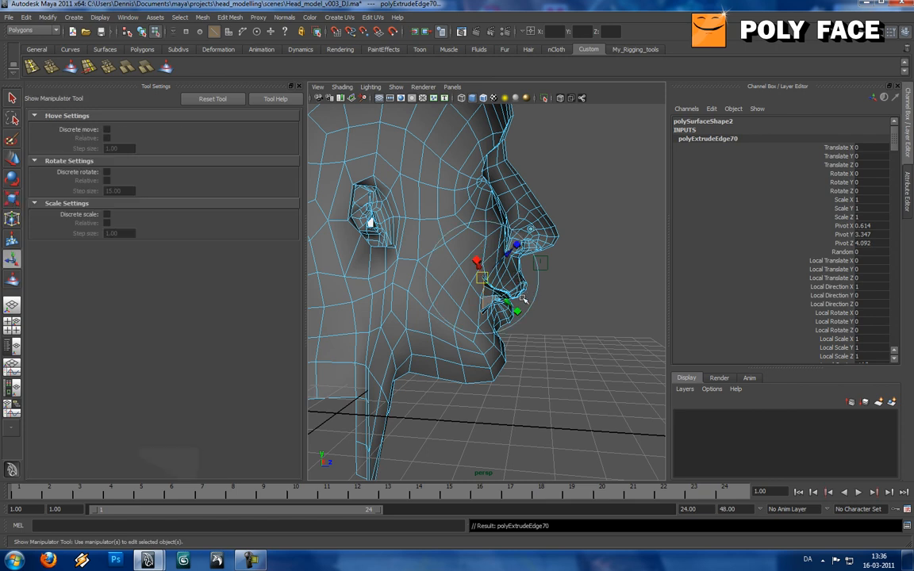
{"action": "key", "text": "w"}
{"action": "key", "text": "e"}
{"action": "key", "text": "r"}
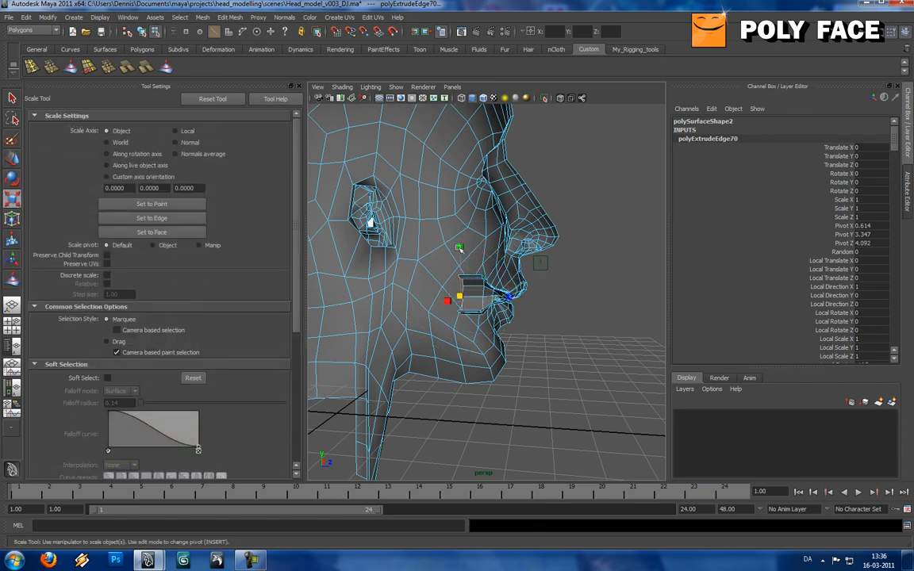
{"action": "left_click_drag", "start_coordinate": [491, 278], "coordinate": [470, 272], "text": "alt"}
Step: Extrude the border edges toward the throat, scale them down vertically and rotate the new border to tilt it
{"action": "key", "text": "g"}
{"action": "key", "text": "e"}
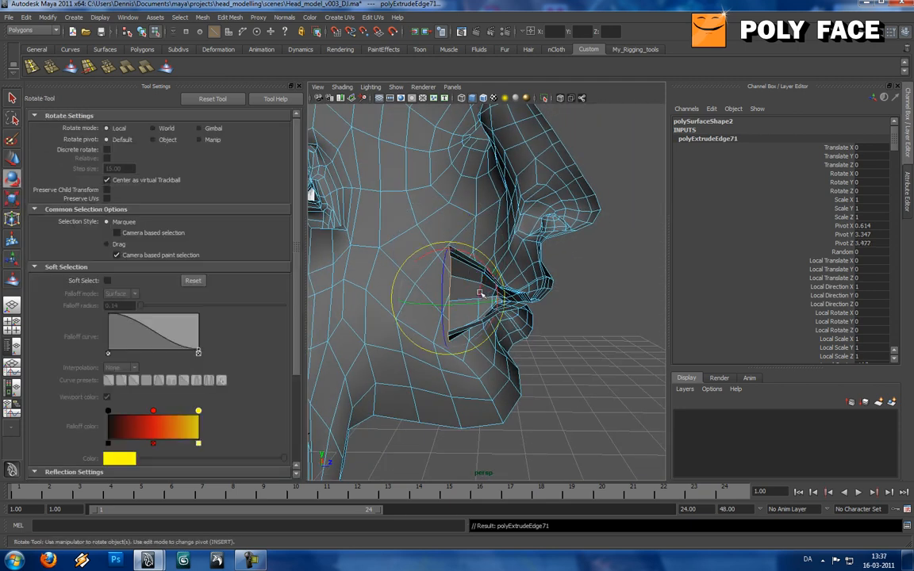
{"action": "key", "text": "w"}
{"action": "left_click_drag", "start_coordinate": [482, 298], "coordinate": [441, 297]}
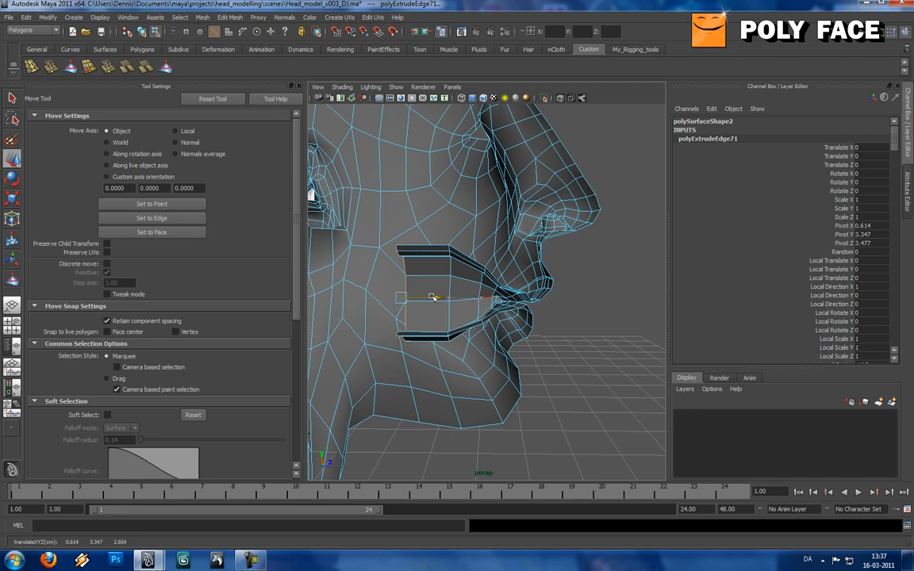
{"action": "key", "text": "r"}
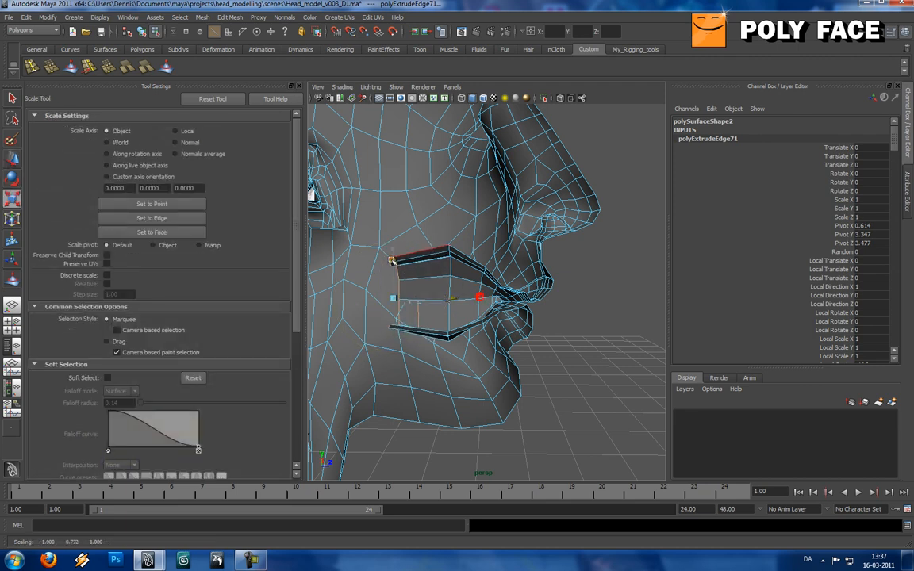
{"action": "key", "text": "e"}
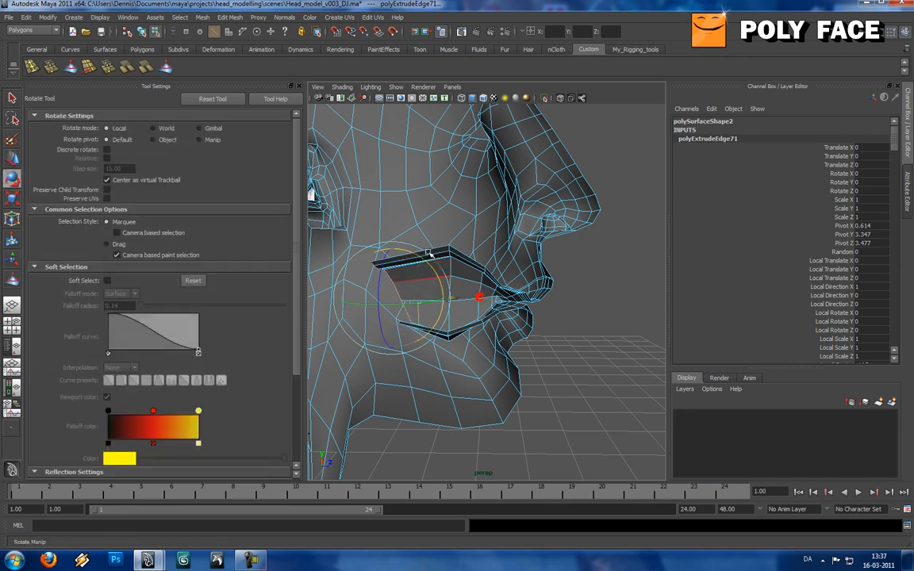
{"action": "key", "text": "w"}
Step: Examine the mouth cavity in smoothed object display from different distances and angles
{"action": "key", "text": "F8"}
{"action": "left_click", "coordinate": [481, 274]}
{"action": "key", "text": "3"}
{"action": "left_click", "coordinate": [570, 319]}
{"action": "mouse_move", "coordinate": [570, 319]}
{"action": "left_mouse_down", "text": "alt"}
{"action": "mouse_move", "coordinate": [430, 317]}
{"action": "mouse_move", "coordinate": [556, 318]}
{"action": "left_mouse_up", "text": "alt"}
{"action": "scroll", "coordinate": [430, 319], "scroll_direction": "down", "scroll_amount": 5}
{"action": "scroll", "coordinate": [490, 308], "scroll_direction": "up", "scroll_amount": 8}
{"action": "left_click", "coordinate": [480, 318]}
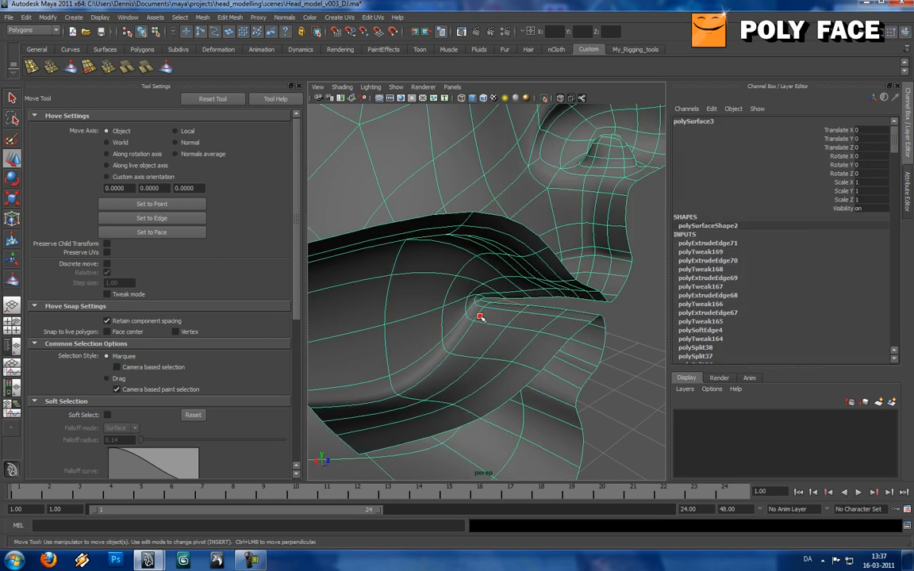
Step: Return to unsmoothed display and smooth the inner cheek, upper and lower walls of the mouth cavity with the Sculpt Geometry Tool
{"action": "key", "text": "1"}
{"action": "left_click", "coordinate": [165, 68]}
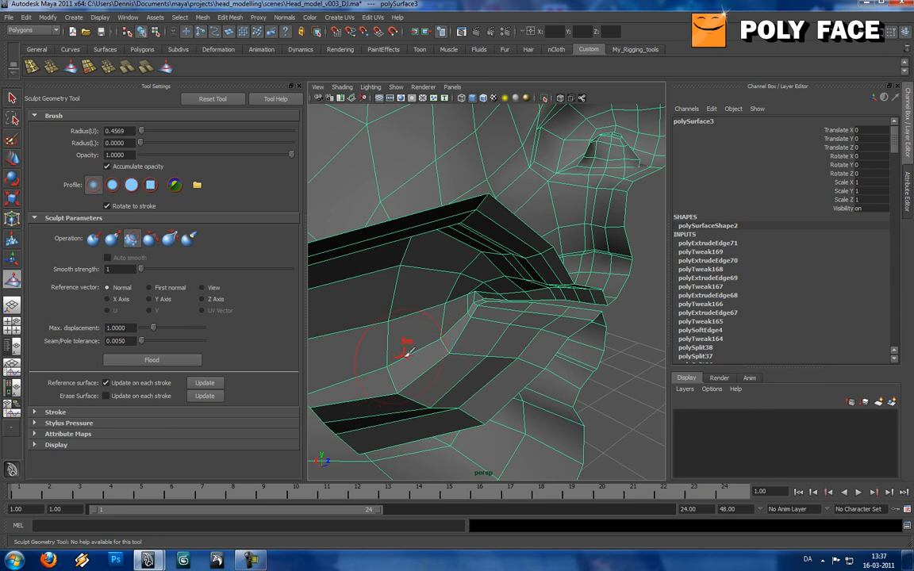
{"action": "mouse_move", "coordinate": [413, 348]}
{"action": "left_mouse_down", "text": "alt"}
{"action": "mouse_move", "coordinate": [459, 373]}
{"action": "mouse_move", "coordinate": [461, 347]}
{"action": "left_mouse_up", "text": "alt"}
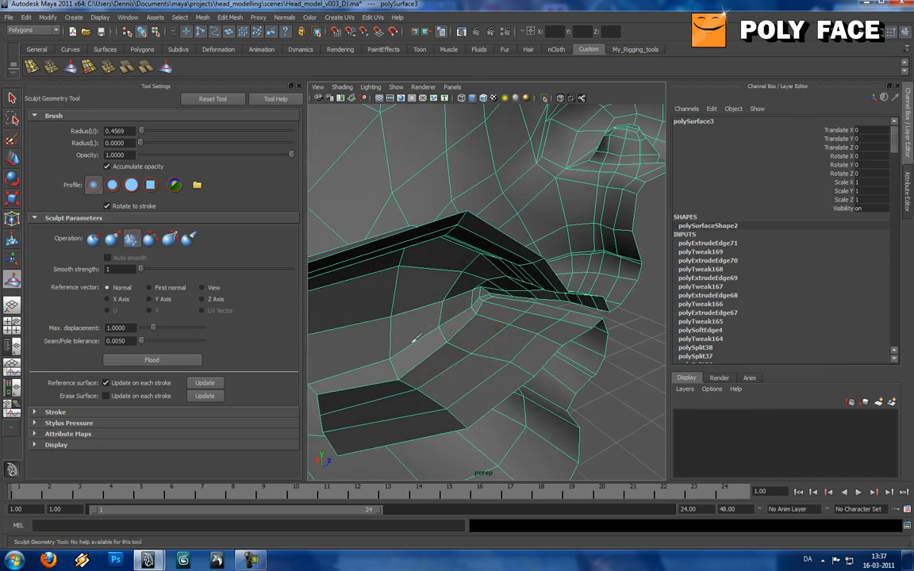
{"action": "mouse_move", "coordinate": [397, 356]}
{"action": "left_mouse_down"}
{"action": "mouse_move", "coordinate": [400, 332]}
{"action": "mouse_move", "coordinate": [423, 331]}
{"action": "left_mouse_up"}
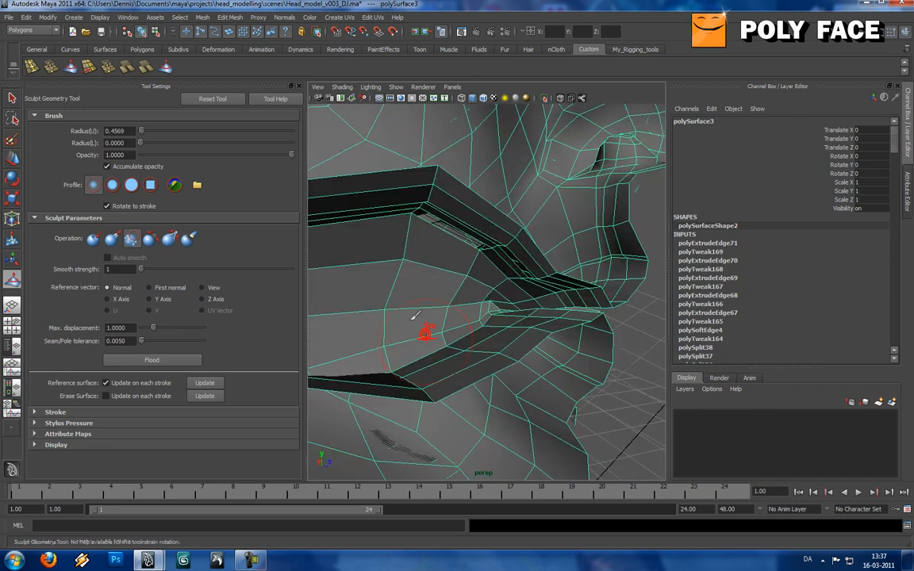
{"action": "left_click_drag", "start_coordinate": [415, 278], "coordinate": [408, 249], "text": "alt"}
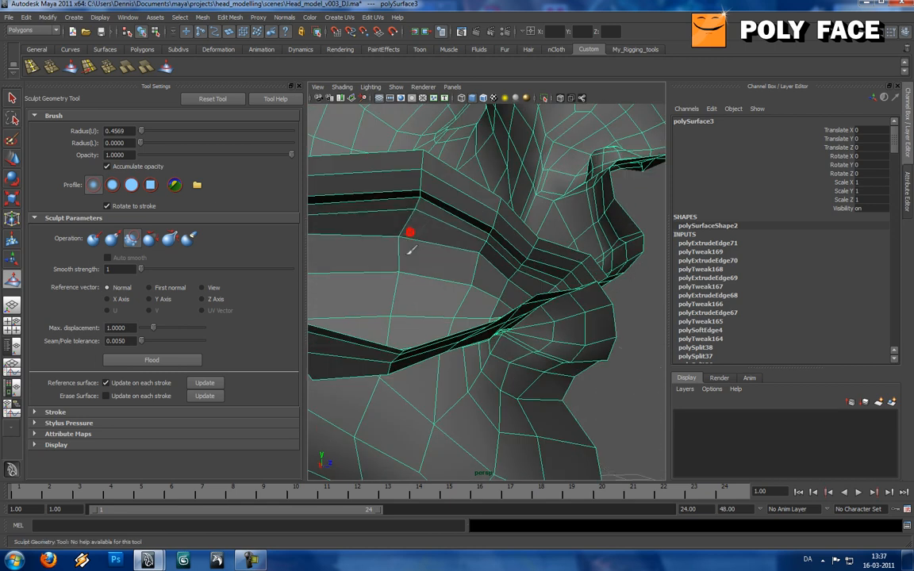
{"action": "left_click_drag", "start_coordinate": [473, 274], "coordinate": [511, 240], "text": "alt"}
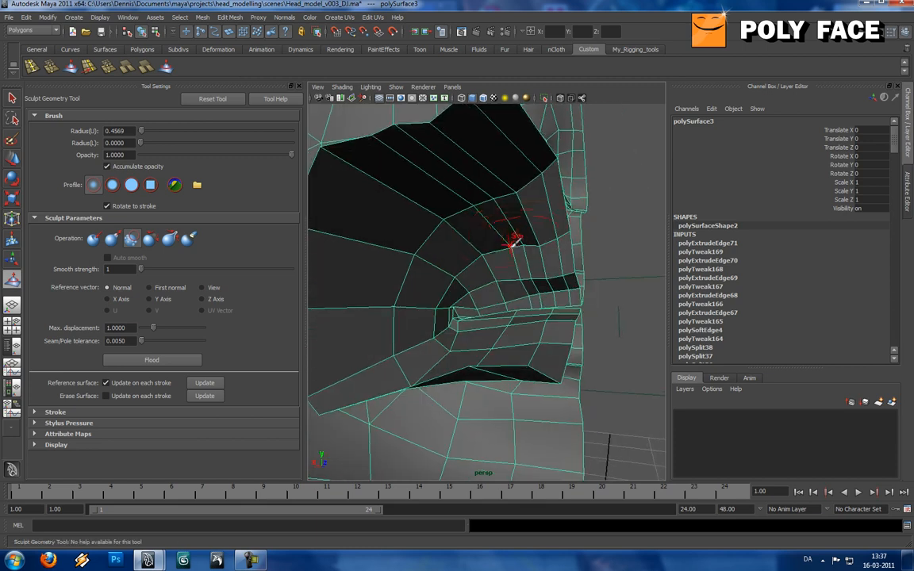
{"action": "mouse_move", "coordinate": [487, 273]}
{"action": "left_mouse_down", "text": "alt"}
{"action": "mouse_move", "coordinate": [481, 255]}
{"action": "mouse_move", "coordinate": [465, 257]}
{"action": "mouse_move", "coordinate": [532, 267]}
{"action": "mouse_move", "coordinate": [498, 264]}
{"action": "left_mouse_up", "text": "alt"}
{"action": "left_click_drag", "start_coordinate": [435, 261], "coordinate": [521, 347], "text": "alt"}
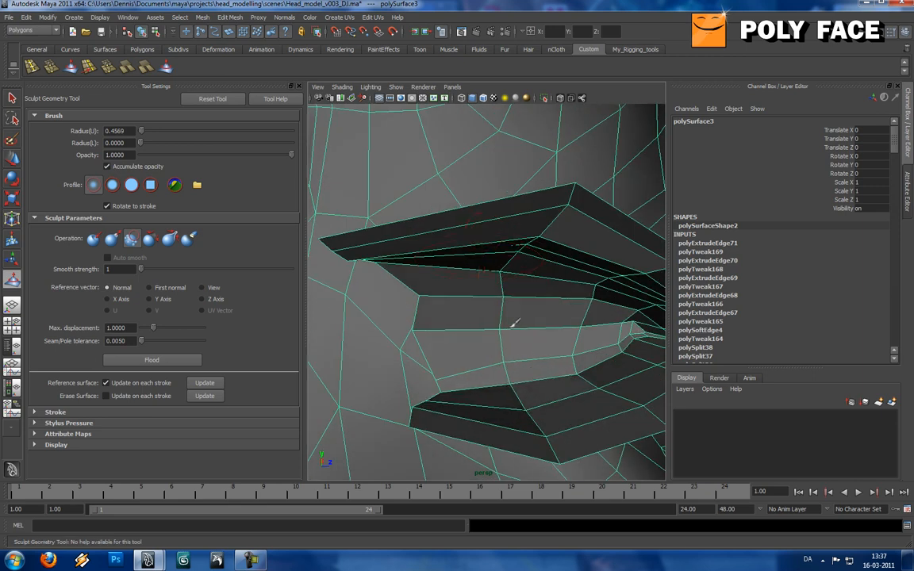
{"action": "left_click_drag", "start_coordinate": [558, 352], "coordinate": [578, 306]}
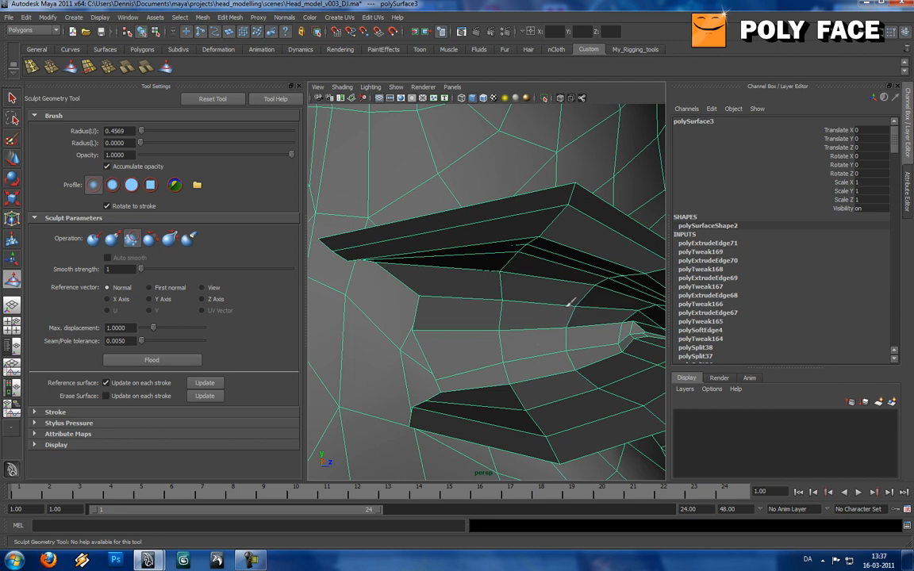
{"action": "mouse_move", "coordinate": [506, 282]}
{"action": "left_mouse_down"}
{"action": "mouse_move", "coordinate": [520, 341]}
{"action": "mouse_move", "coordinate": [484, 388]}
{"action": "mouse_move", "coordinate": [467, 431]}
{"action": "mouse_move", "coordinate": [536, 420]}
{"action": "left_mouse_up"}
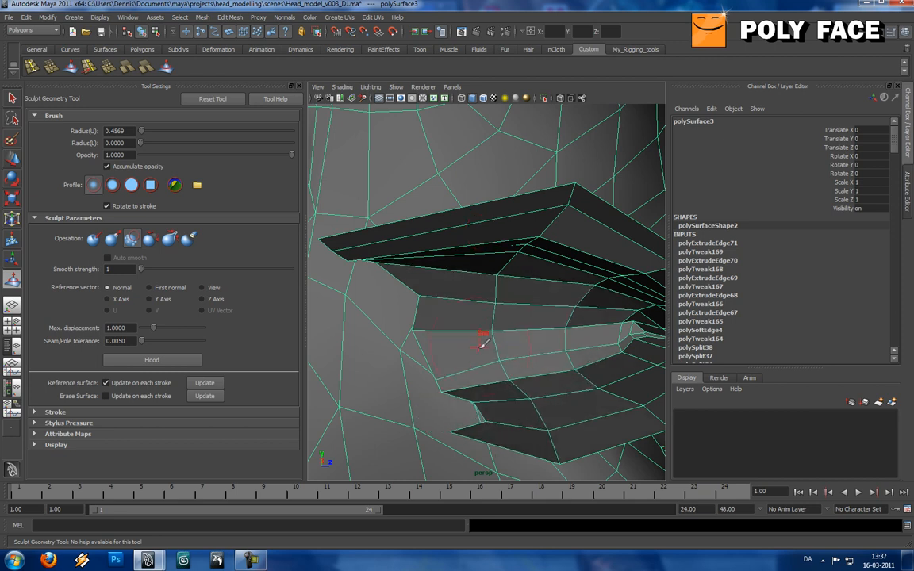
{"action": "left_click_drag", "start_coordinate": [483, 345], "coordinate": [473, 318], "text": "alt"}
{"action": "left_click_drag", "start_coordinate": [515, 240], "coordinate": [507, 261], "text": "alt"}
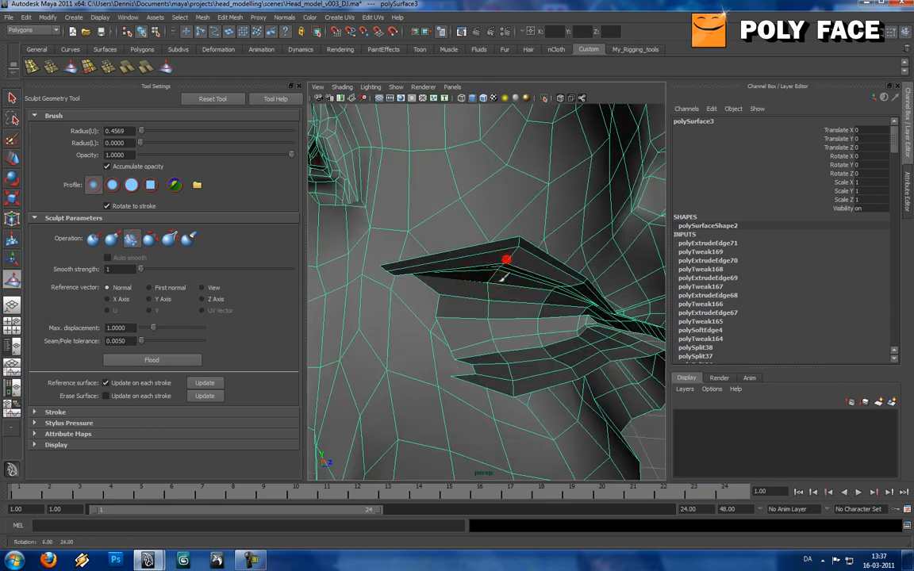
Step: Select the rearmost ring of faces of the mouth cavity and delete it
{"action": "right_click", "coordinate": [493, 304]}
{"action": "right_click_drag", "start_coordinate": [496, 321], "coordinate": [493, 330]}
{"action": "key", "text": "w"}
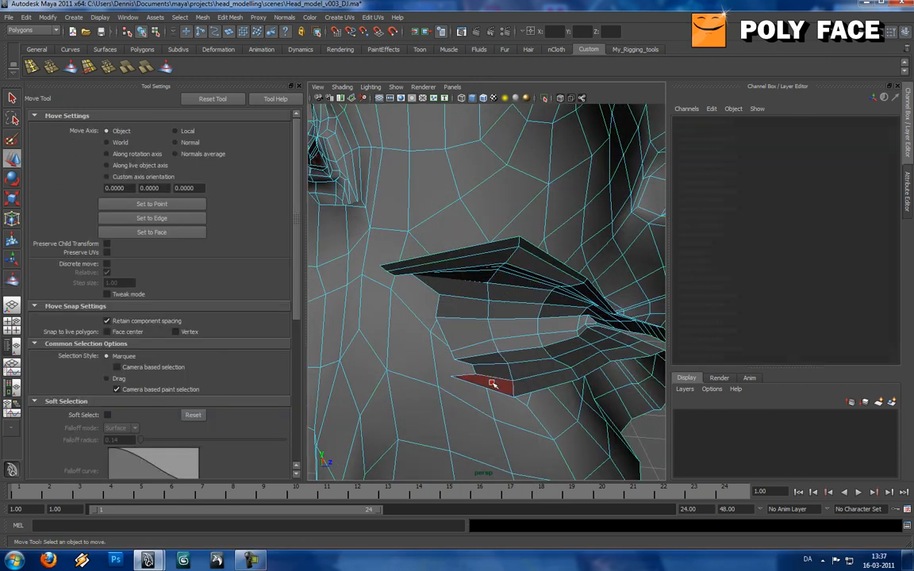
{"action": "left_click", "coordinate": [481, 377]}
{"action": "double_click", "coordinate": [481, 250]}
{"action": "left_click_drag", "start_coordinate": [480, 252], "coordinate": [477, 279], "text": "alt"}
{"action": "key", "text": "Delete"}
Step: Select the open border edges at the back of the mouth cavity
{"action": "right_click_drag", "start_coordinate": [490, 302], "coordinate": [440, 277]}
{"action": "left_click", "coordinate": [489, 309]}
{"action": "left_click", "coordinate": [491, 311]}
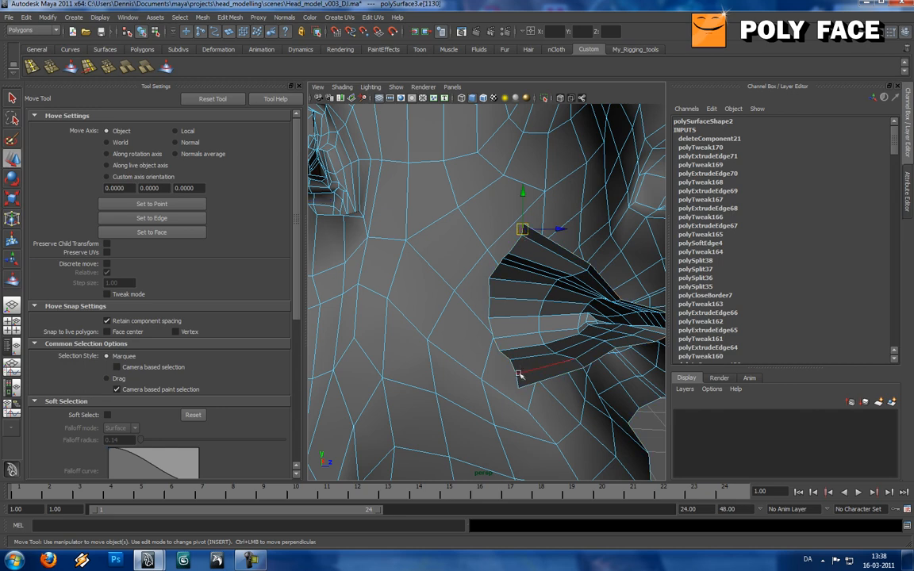
{"action": "left_click_drag", "start_coordinate": [518, 380], "coordinate": [465, 293], "text": "alt"}
{"action": "middle_click_drag", "start_coordinate": [466, 292], "coordinate": [465, 308], "text": "alt"}
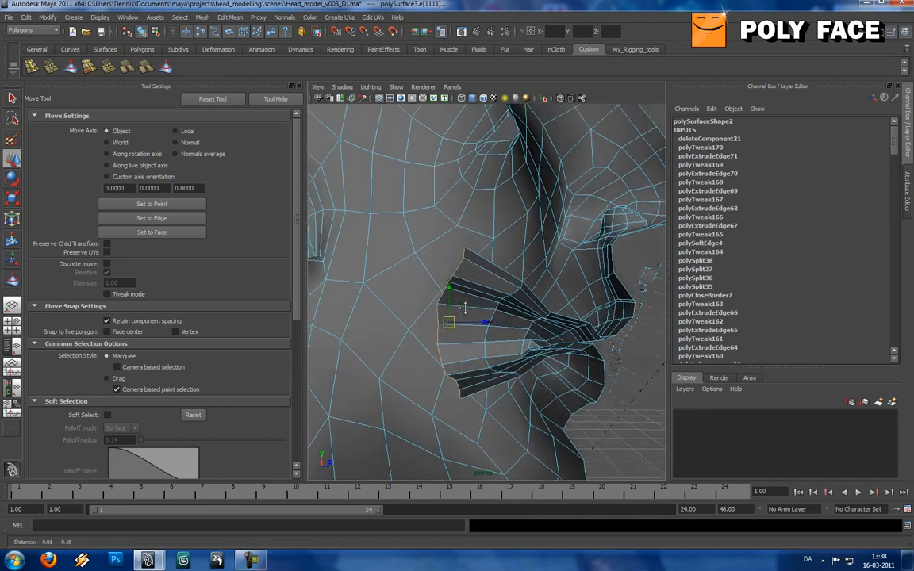
{"action": "scroll", "coordinate": [466, 308], "scroll_direction": "up", "scroll_amount": 3}
Step: Lower the topmost vertices and raise the bottom vertex of the cavity's rear border to round its outline
{"action": "right_click_drag", "start_coordinate": [480, 268], "coordinate": [447, 260]}
{"action": "left_click", "coordinate": [451, 242]}
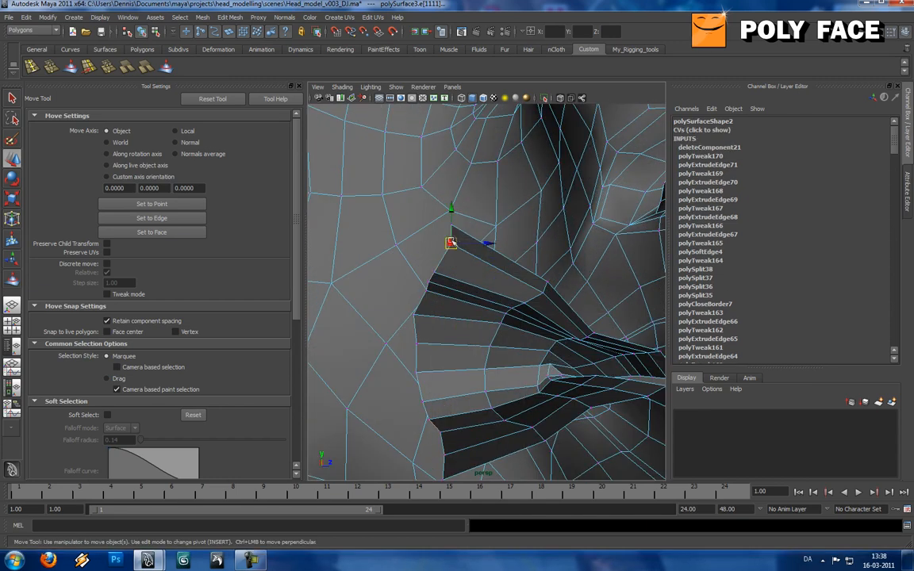
{"action": "left_click_drag", "start_coordinate": [450, 210], "coordinate": [451, 232]}
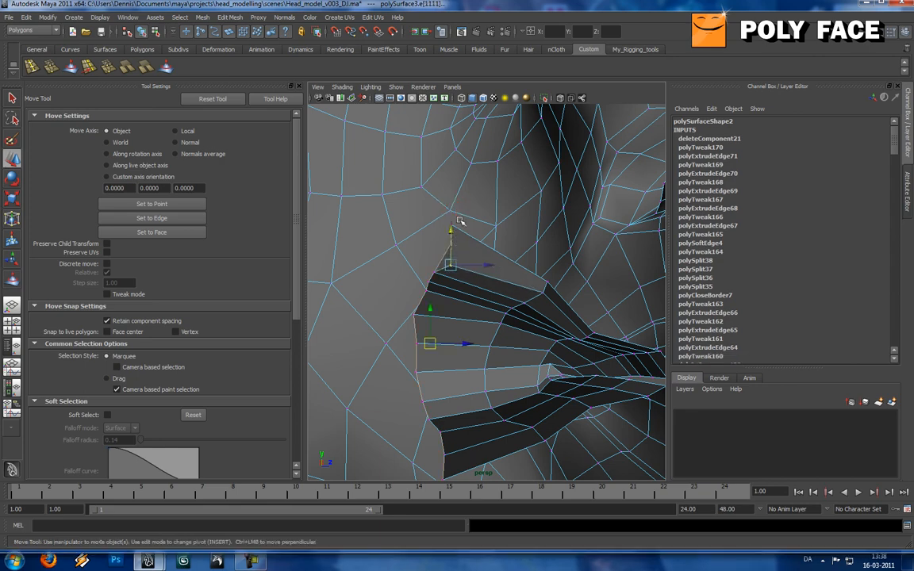
{"action": "left_click_drag", "start_coordinate": [450, 195], "coordinate": [442, 230]}
{"action": "right_click_drag", "start_coordinate": [492, 345], "coordinate": [494, 293]}
{"action": "left_click", "coordinate": [449, 463]}
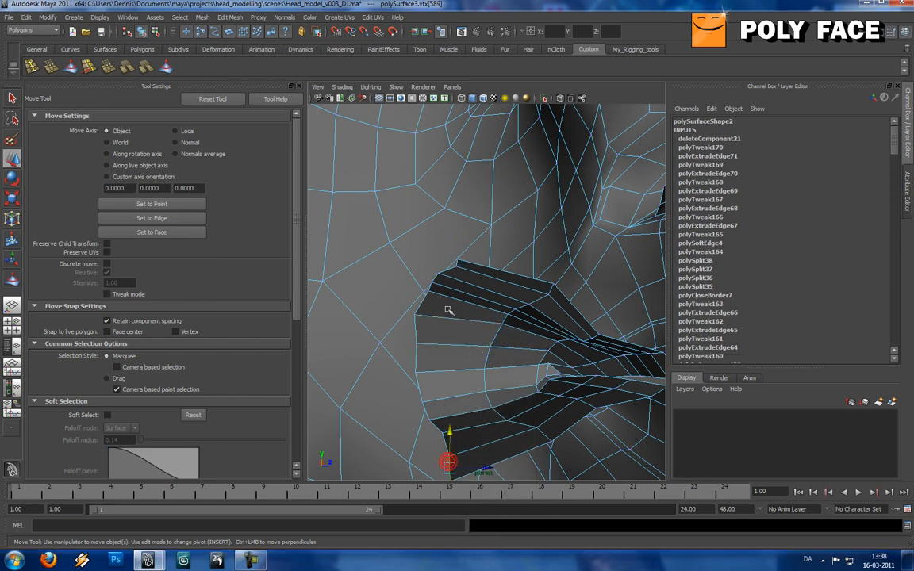
{"action": "left_click_drag", "start_coordinate": [458, 274], "coordinate": [474, 331], "text": "alt"}
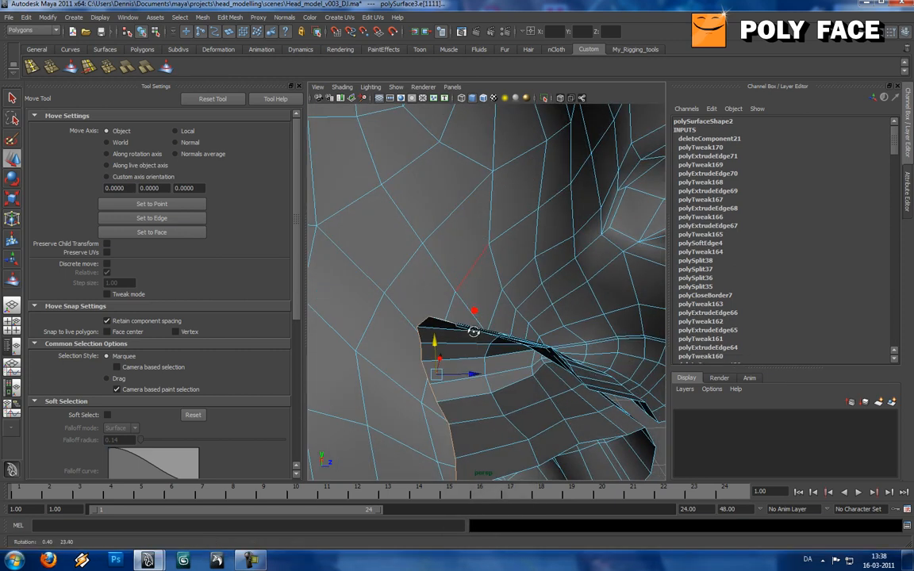
Step: Flatten the mouth cavity's rear border front to back by scaling, then extrude it and pull the new edges further back
{"action": "key", "text": "e"}
{"action": "key", "text": "r"}
{"action": "left_click_drag", "start_coordinate": [488, 376], "coordinate": [455, 376]}
{"action": "key", "text": "ctrl+e"}
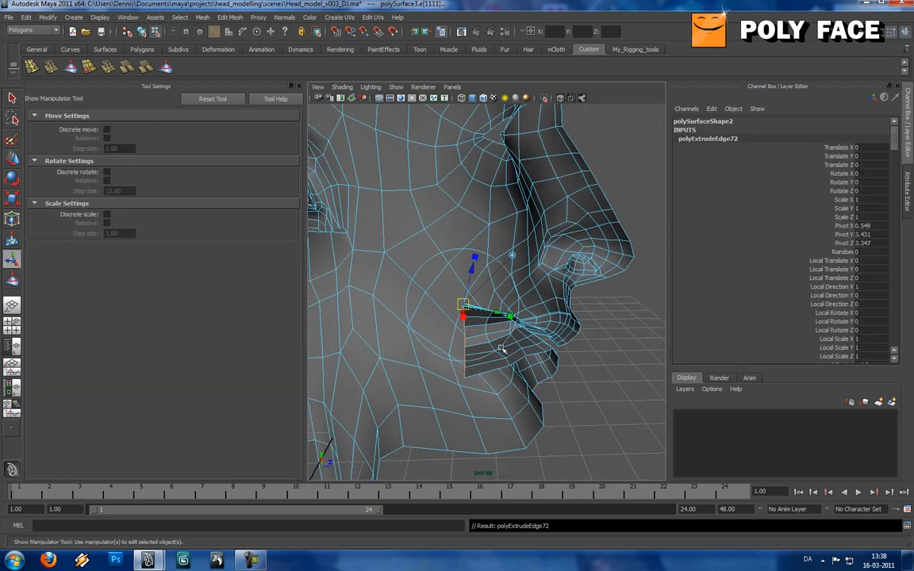
{"action": "key", "text": "w"}
{"action": "left_click_drag", "start_coordinate": [497, 332], "coordinate": [471, 333]}
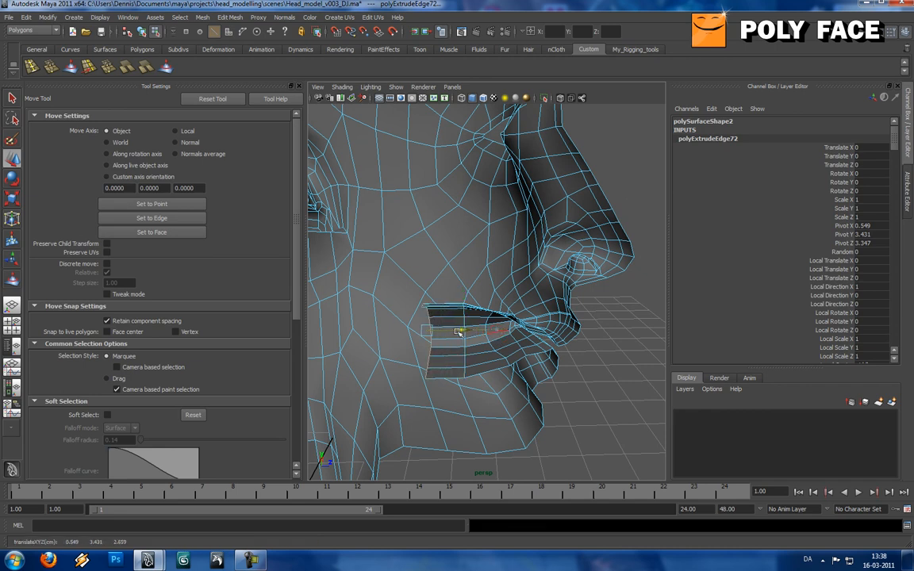
{"action": "key", "text": "e"}
Step: Extrude the cavity's rear border again, moving the new edges back and down, and tilt and narrow them to start the throat
{"action": "key", "text": "ctrl+e"}
{"action": "mouse_move", "coordinate": [453, 310]}
{"action": "left_mouse_down", "text": "alt"}
{"action": "mouse_move", "coordinate": [491, 324]}
{"action": "mouse_move", "coordinate": [486, 315]}
{"action": "mouse_move", "coordinate": [445, 323]}
{"action": "left_mouse_up", "text": "alt"}
{"action": "key", "text": "w"}
{"action": "key", "text": "e"}
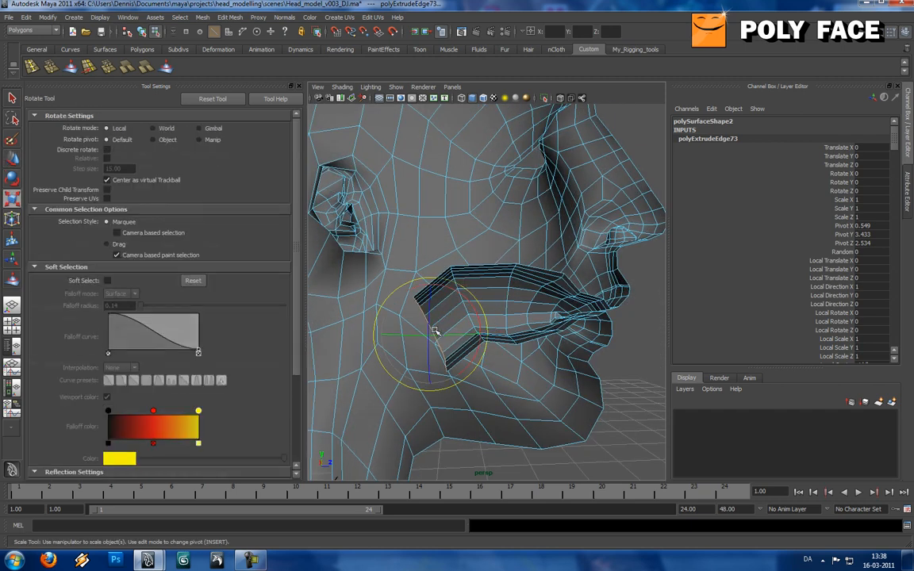
{"action": "key", "text": "r"}
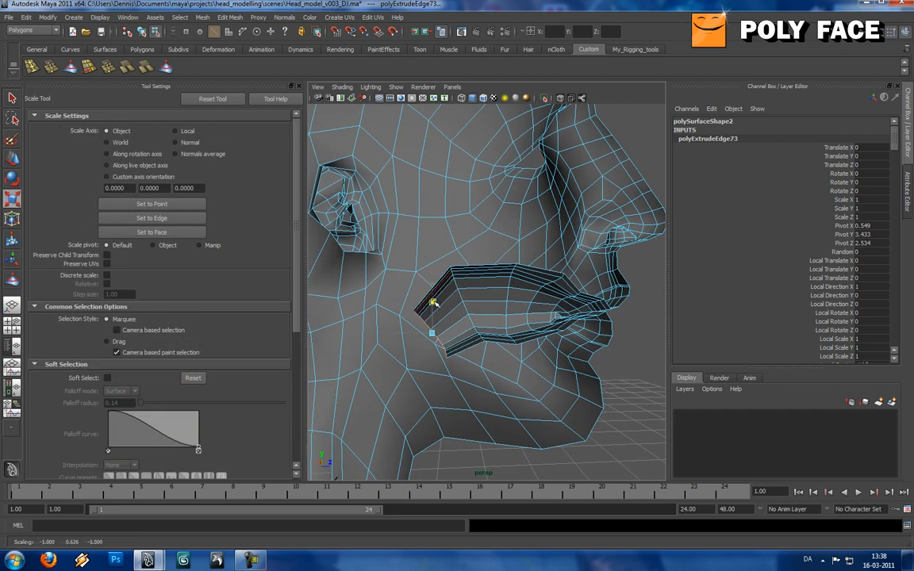
{"action": "key", "text": "w"}
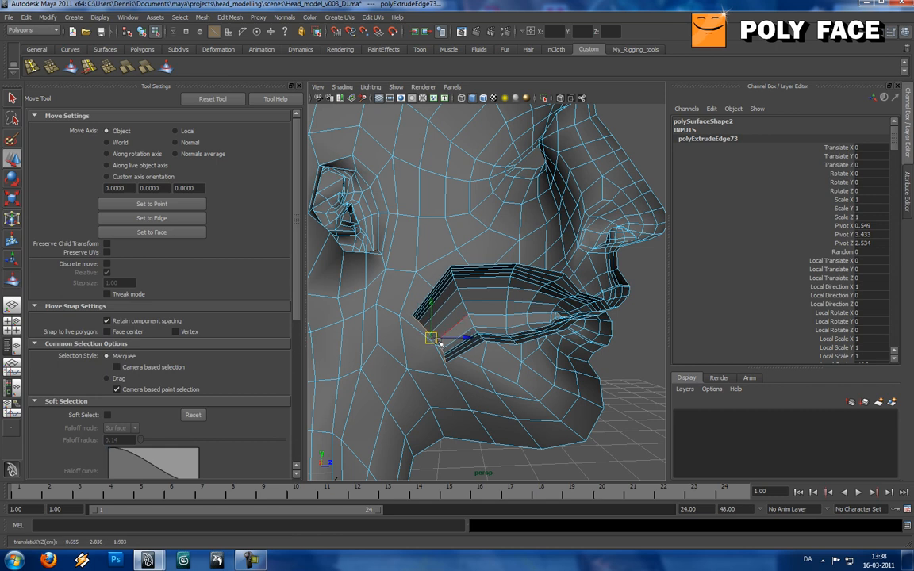
{"action": "key", "text": "r"}
{"action": "key", "text": "w"}
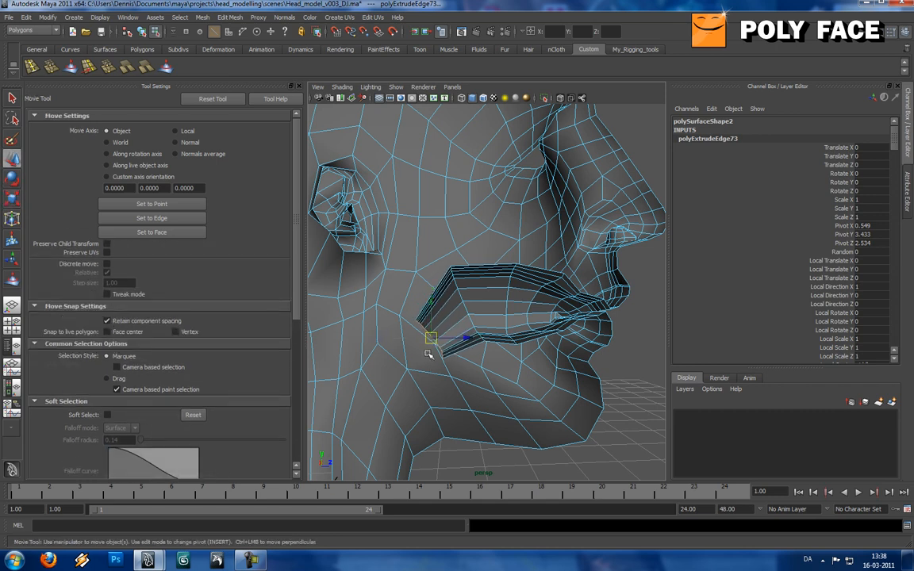
Step: Extrude the throat border once more, moving it down toward the neck and rotating it to follow the throat's direction
{"action": "key", "text": "ctrl+e"}
{"action": "key", "text": "w"}
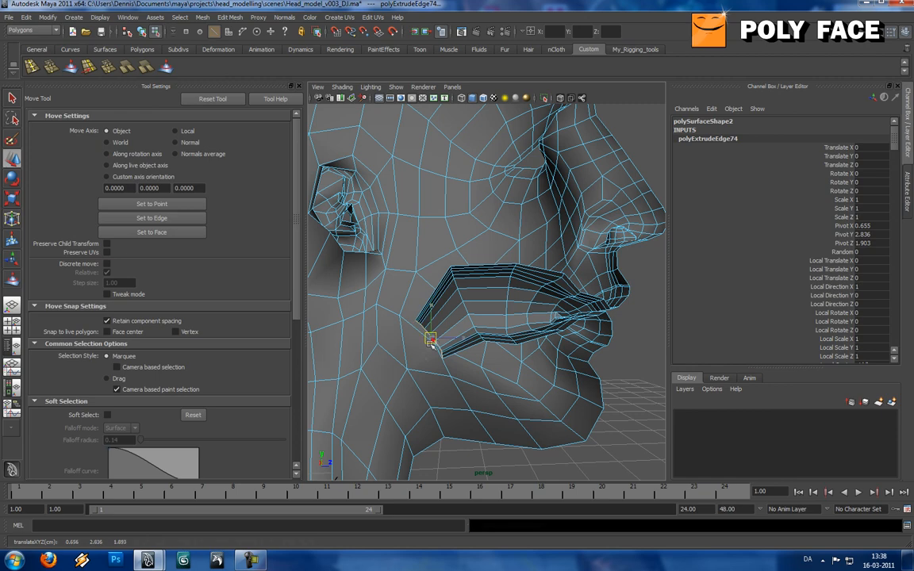
{"action": "key", "text": "e"}
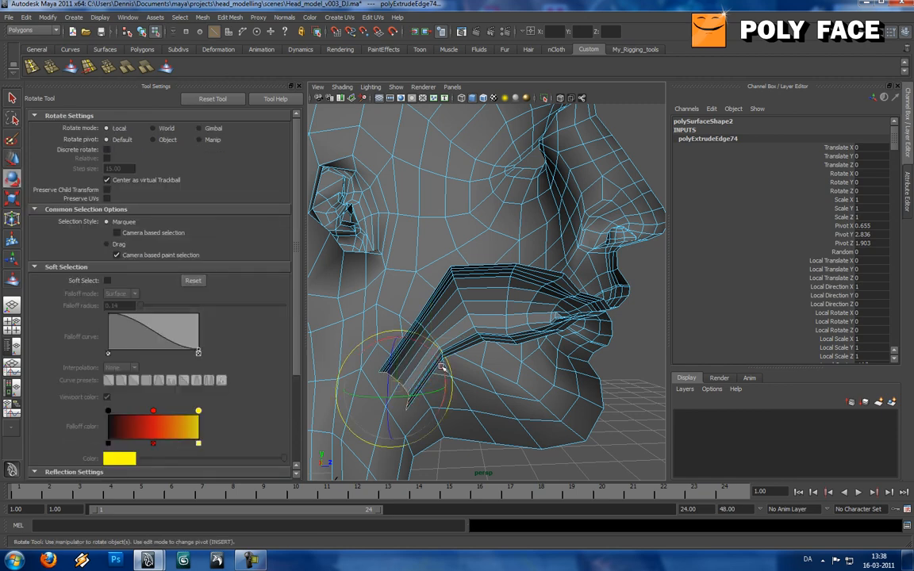
{"action": "key", "text": "t"}
{"action": "left_click_drag", "start_coordinate": [434, 345], "coordinate": [494, 340], "text": "alt"}
{"action": "key", "text": "e"}
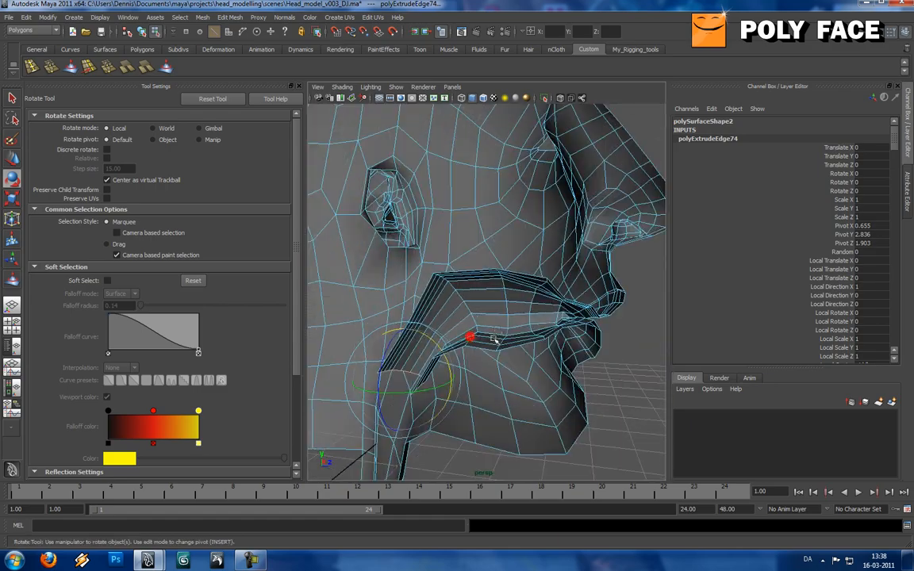
Step: Preview the head smoothed, examine the mouth corner from outside and inside the cavity, and return to the unsmoothed display
{"action": "key", "text": "w"}
{"action": "right_click_drag", "start_coordinate": [515, 307], "coordinate": [532, 293]}
{"action": "left_click", "coordinate": [533, 294]}
{"action": "key", "text": "3"}
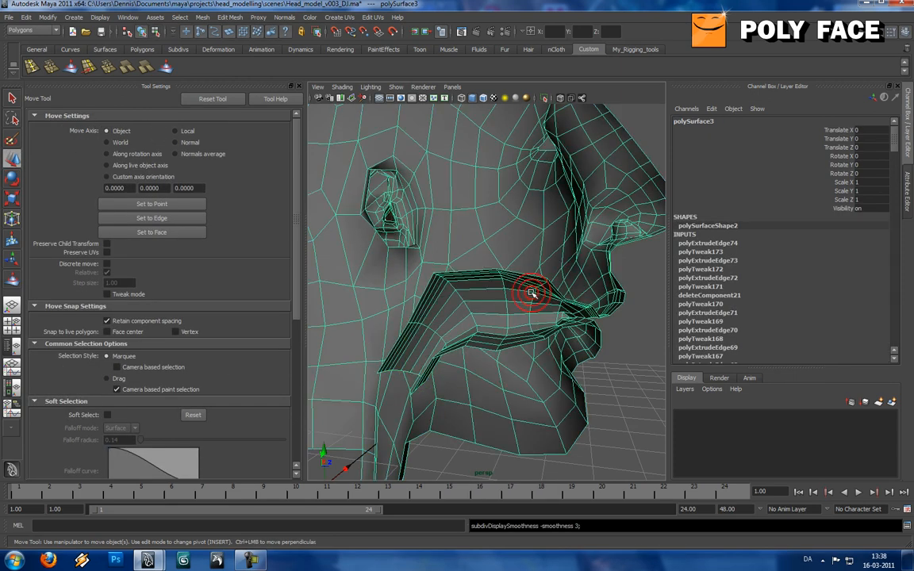
{"action": "left_click", "coordinate": [615, 326]}
{"action": "left_click_drag", "start_coordinate": [615, 326], "coordinate": [500, 321], "text": "alt"}
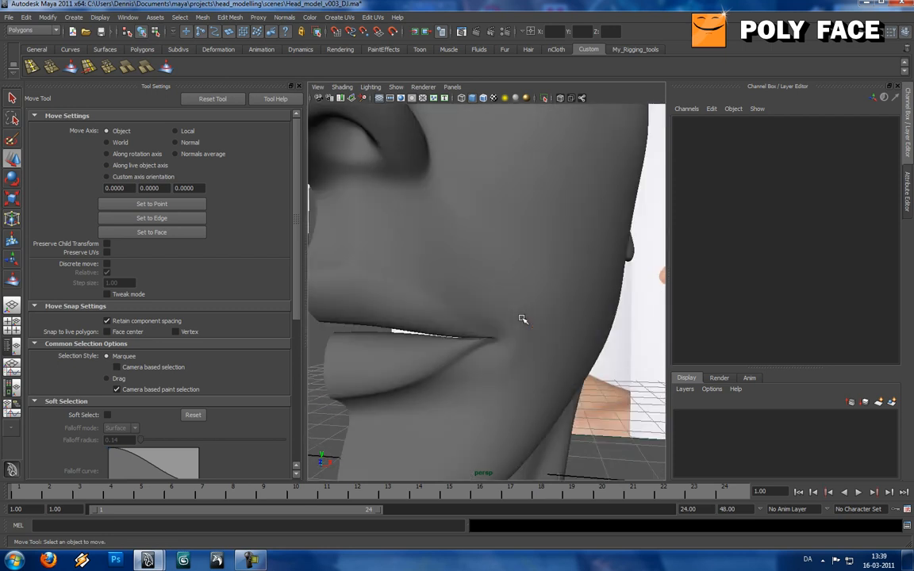
{"action": "left_click", "coordinate": [535, 322]}
{"action": "middle_click_drag", "start_coordinate": [535, 322], "coordinate": [534, 324], "text": "alt"}
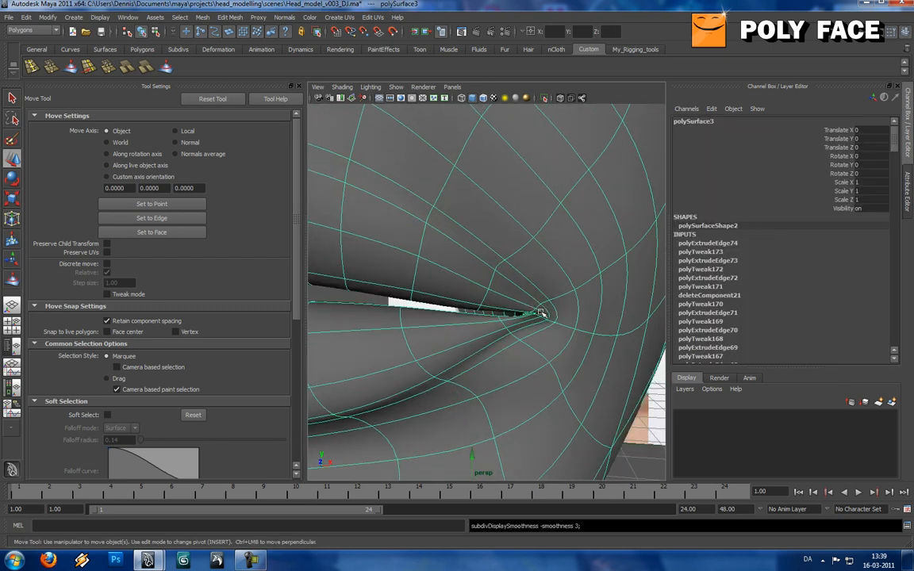
{"action": "key", "text": "f"}
{"action": "left_click", "coordinate": [600, 413]}
{"action": "left_click_drag", "start_coordinate": [569, 347], "coordinate": [530, 326], "text": "alt"}
{"action": "scroll", "coordinate": [519, 328], "scroll_direction": "up", "scroll_amount": 3}
{"action": "left_click", "coordinate": [525, 316]}
{"action": "scroll", "coordinate": [541, 315], "scroll_direction": "up", "scroll_amount": 5}
Step: Reposition the edges of the cavity's upper and lower walls just behind the mouth corner to even out their spacing
{"action": "right_click_drag", "start_coordinate": [528, 328], "coordinate": [514, 329]}
{"action": "left_click", "coordinate": [524, 420]}
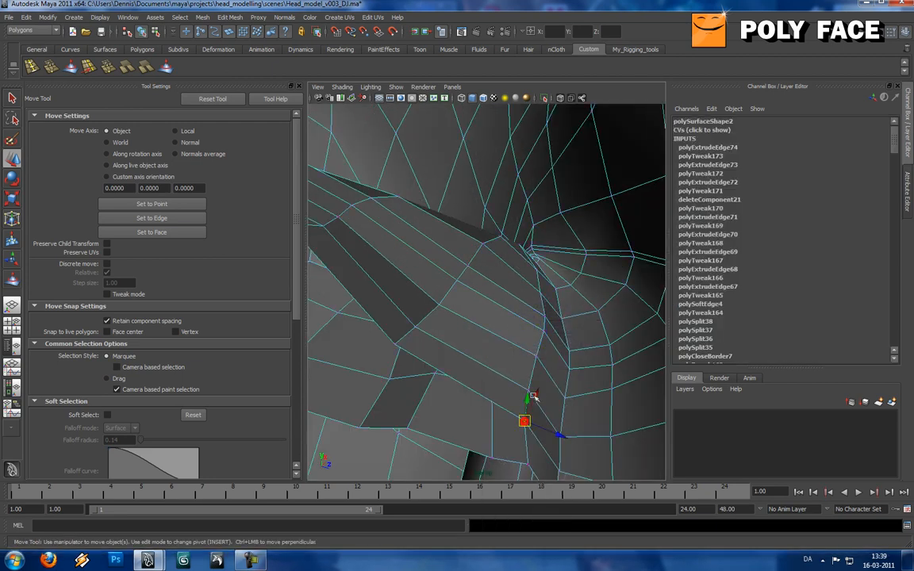
{"action": "left_click_drag", "start_coordinate": [549, 357], "coordinate": [510, 340], "text": "alt"}
{"action": "right_click_drag", "start_coordinate": [506, 340], "coordinate": [506, 413]}
{"action": "left_click", "coordinate": [514, 417]}
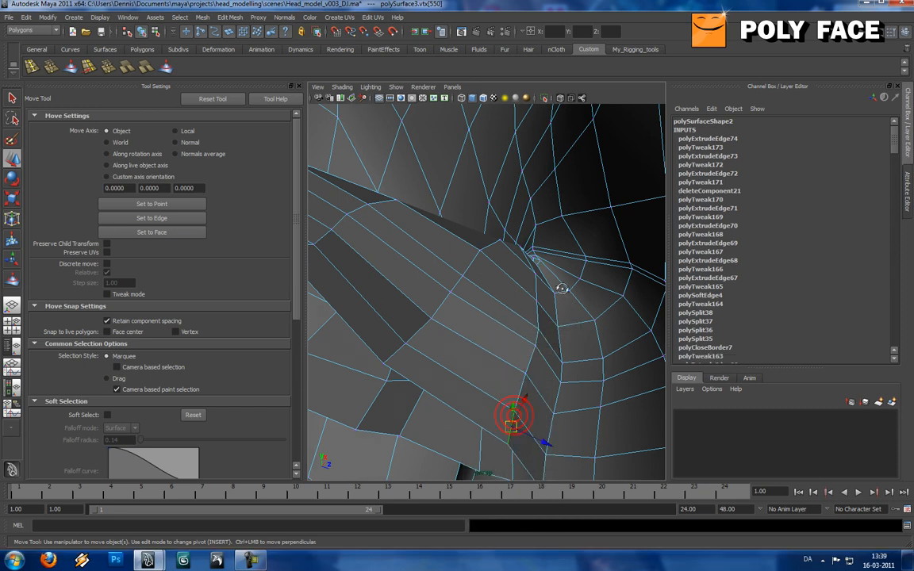
{"action": "left_click_drag", "start_coordinate": [561, 289], "coordinate": [550, 305], "text": "alt"}
{"action": "left_click", "coordinate": [520, 345], "text": "shift"}
{"action": "left_click_drag", "start_coordinate": [521, 344], "coordinate": [547, 269], "text": "alt"}
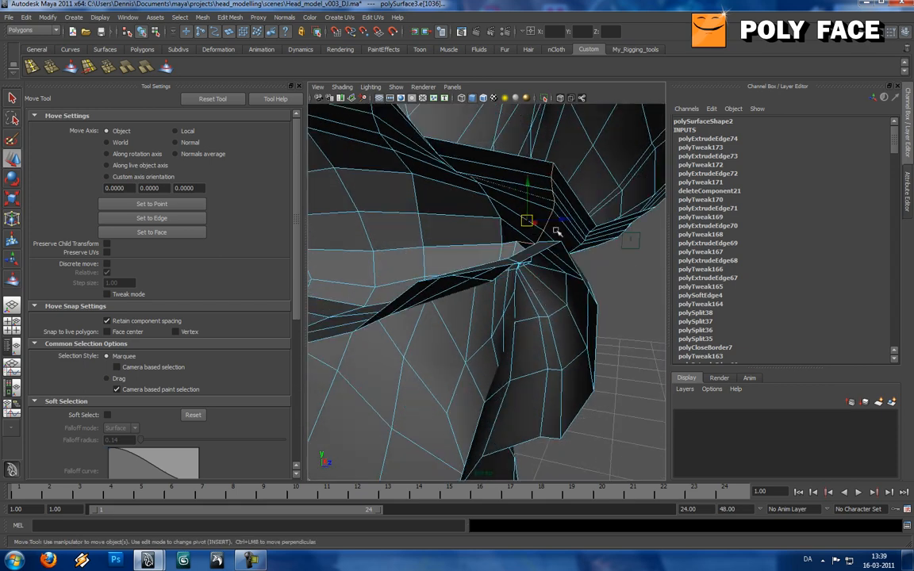
{"action": "left_click_drag", "start_coordinate": [529, 187], "coordinate": [579, 244]}
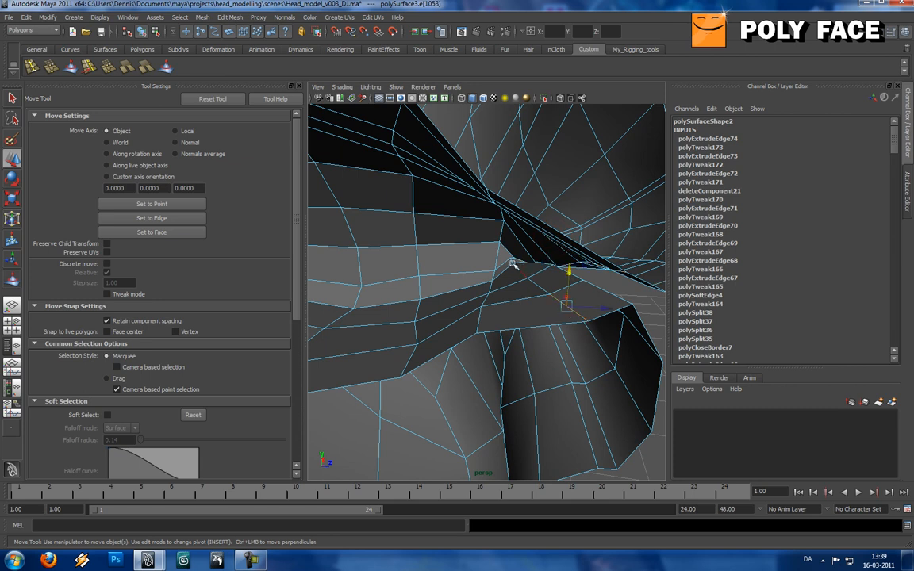
{"action": "left_click_drag", "start_coordinate": [538, 254], "coordinate": [522, 269], "text": "alt"}
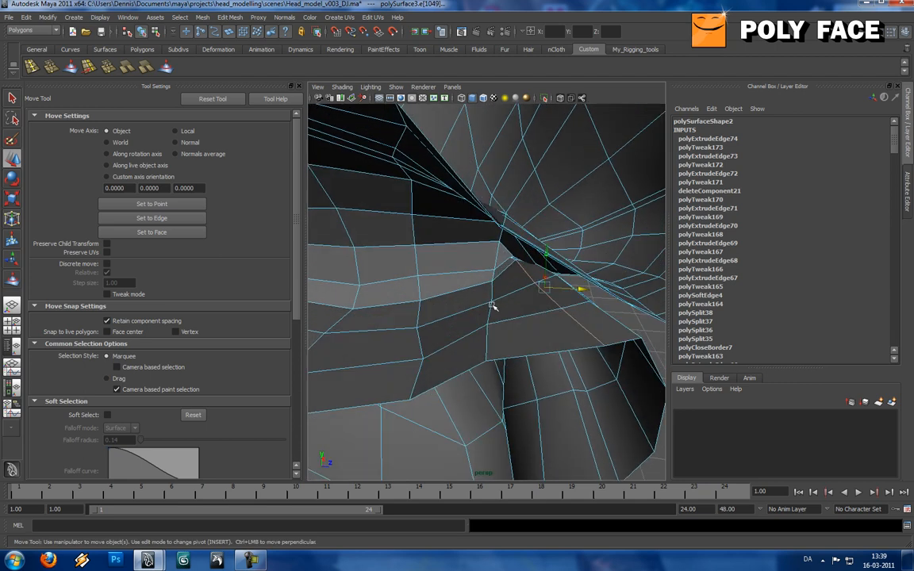
Step: Select the edges across the lower and upper cavity walls behind the mouth corner and adjust their placement
{"action": "left_click", "coordinate": [487, 339]}
{"action": "left_click_drag", "start_coordinate": [488, 339], "coordinate": [579, 211], "text": "alt"}
{"action": "left_click", "coordinate": [604, 183], "text": "shift"}
{"action": "left_click_drag", "start_coordinate": [548, 259], "coordinate": [546, 225], "text": "alt"}
{"action": "key", "text": "e"}
{"action": "key", "text": "r"}
{"action": "key", "text": "w"}
Step: Return to object selection and examine the whole head half in smoothed preview, then restore the unsmoothed display
{"action": "right_click_drag", "start_coordinate": [554, 240], "coordinate": [577, 234]}
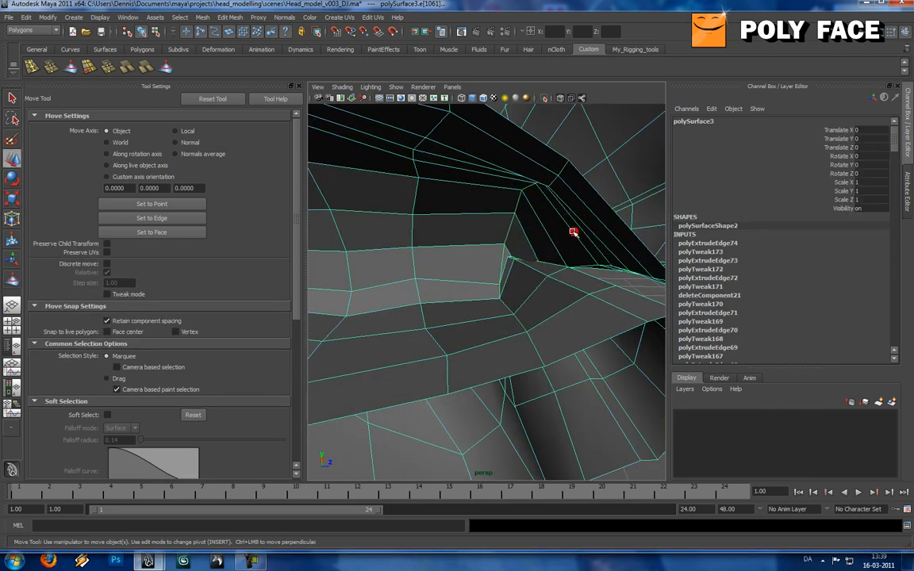
{"action": "key", "text": "3"}
{"action": "scroll", "coordinate": [588, 270], "scroll_direction": "down", "scroll_amount": 5}
{"action": "left_click", "coordinate": [606, 290]}
{"action": "left_click_drag", "start_coordinate": [626, 299], "coordinate": [490, 277], "text": "alt"}
{"action": "left_click", "coordinate": [489, 278]}
{"action": "key", "text": "1"}
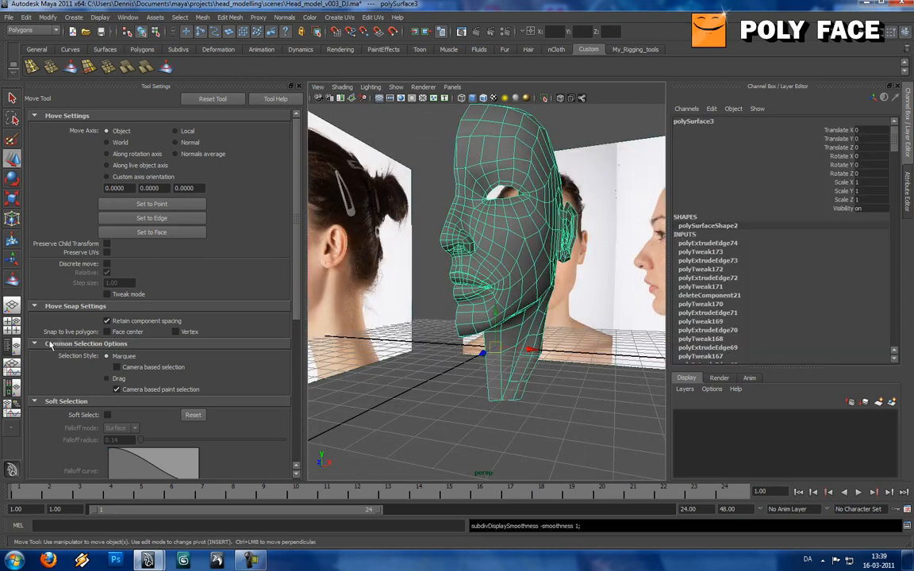
Step: Open the Outliner beside the viewport and unhide the mirrored head half polySurface4
{"action": "left_click", "coordinate": [6, 349]}
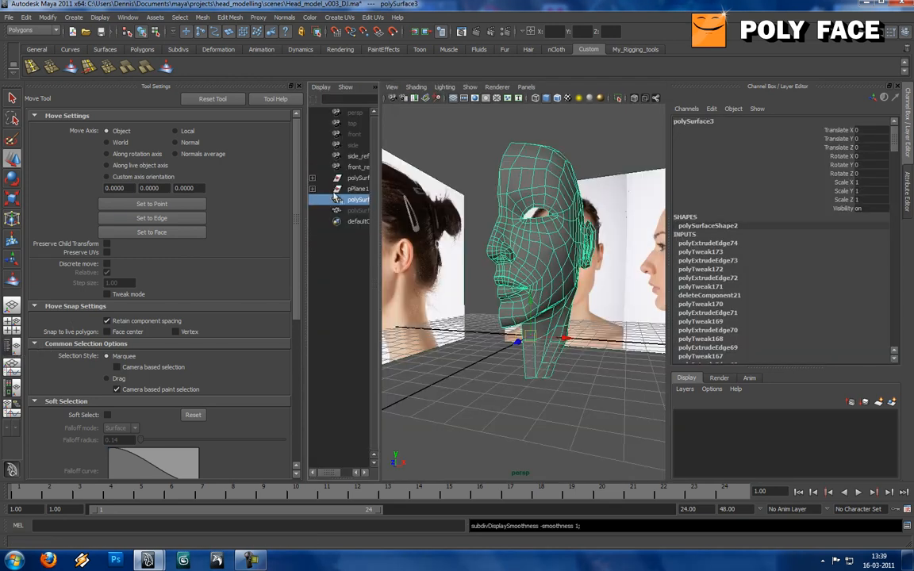
{"action": "left_click", "coordinate": [349, 210]}
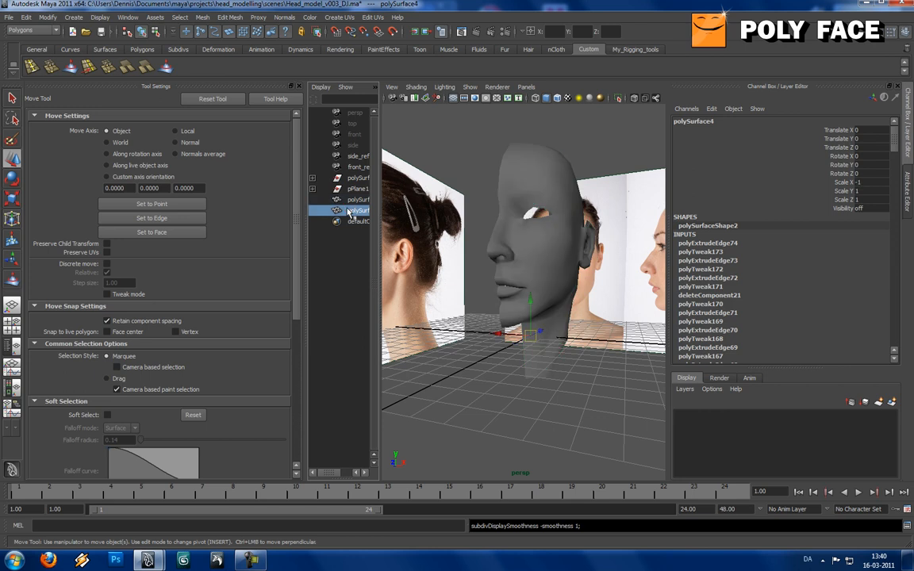
{"action": "left_click_drag", "start_coordinate": [492, 272], "coordinate": [502, 274], "text": "alt"}
{"action": "left_click", "coordinate": [486, 376]}
{"action": "left_click_drag", "start_coordinate": [487, 319], "coordinate": [512, 322], "text": "alt"}
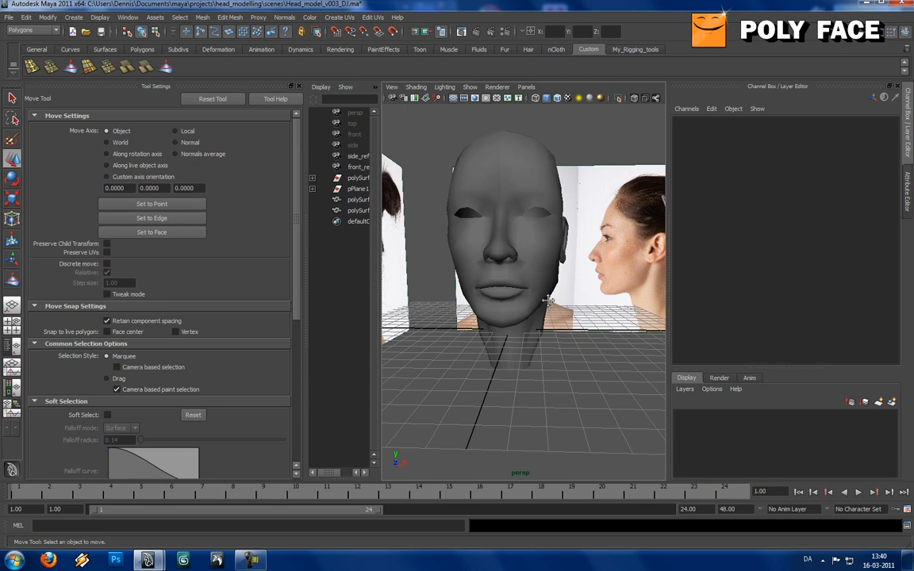
Step: Examine the complete two-sided head from the front and at an angle, checking the mouth and eye areas
{"action": "right_click_drag", "start_coordinate": [547, 300], "coordinate": [555, 333], "text": "alt"}
{"action": "left_click", "coordinate": [551, 326]}
{"action": "left_click", "coordinate": [591, 412]}
{"action": "right_click_drag", "start_coordinate": [591, 412], "coordinate": [561, 347], "text": "alt"}
{"action": "left_click_drag", "start_coordinate": [461, 341], "coordinate": [529, 309], "text": "alt"}
{"action": "left_click", "coordinate": [529, 309]}
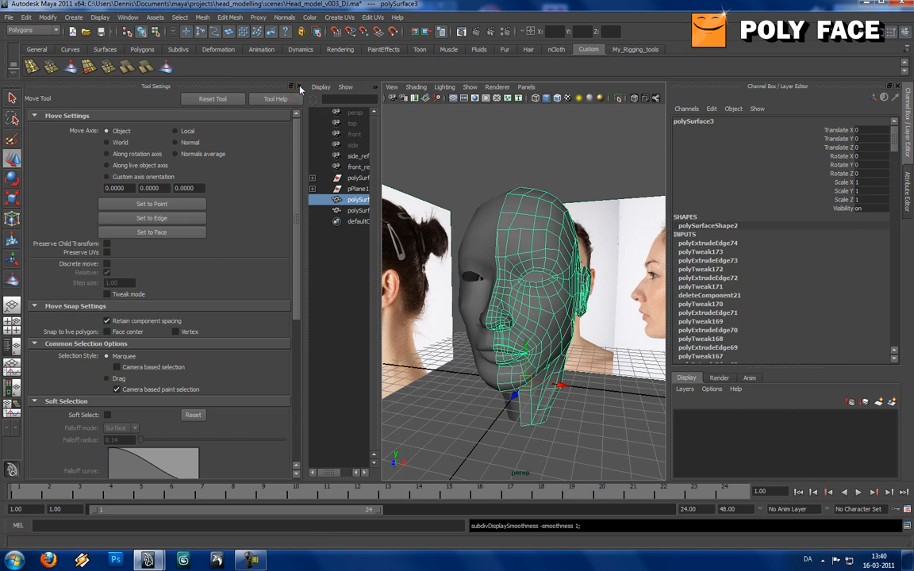
Step: Close the tool settings to enlarge the viewport and create a polygon sphere on the grid beside the head
{"action": "left_click", "coordinate": [299, 87]}
{"action": "left_click_drag", "start_coordinate": [418, 267], "coordinate": [416, 316], "text": "alt"}
{"action": "scroll", "coordinate": [445, 349], "scroll_direction": "down", "scroll_amount": 2}
{"action": "left_click", "coordinate": [456, 363]}
{"action": "left_click_drag", "start_coordinate": [446, 370], "coordinate": [466, 380], "text": "alt"}
{"action": "right_click", "coordinate": [466, 379], "text": "shift"}
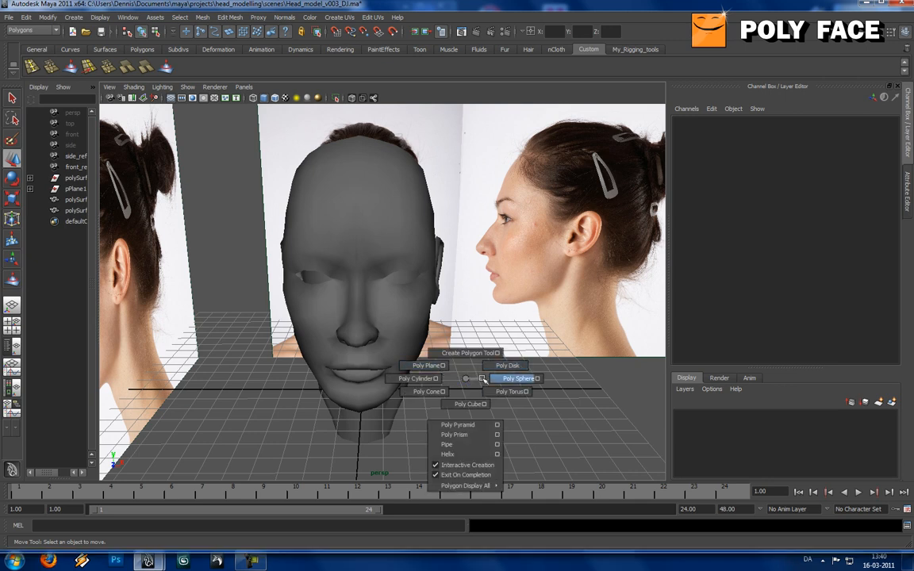
{"action": "left_click", "coordinate": [484, 380]}
{"action": "mouse_move", "coordinate": [500, 377]}
{"action": "left_mouse_down", "text": "alt"}
{"action": "mouse_move", "coordinate": [474, 369]}
{"action": "mouse_move", "coordinate": [477, 396]}
{"action": "mouse_move", "coordinate": [442, 451]}
{"action": "left_mouse_up", "text": "alt"}
Step: Rotate the new sphere 90 degrees about the X axis so its pole faces forward
{"action": "key", "text": "e"}
{"action": "key", "text": "e"}
{"action": "mouse_move", "coordinate": [493, 399]}
{"action": "left_mouse_down", "text": "alt"}
{"action": "mouse_move", "coordinate": [497, 389]}
{"action": "mouse_move", "coordinate": [458, 406]}
{"action": "mouse_move", "coordinate": [454, 419]}
{"action": "mouse_move", "coordinate": [454, 385]}
{"action": "mouse_move", "coordinate": [505, 385]}
{"action": "left_mouse_up", "text": "alt"}
Step: In the front wireframe view, move the sphere over the reference eye at about X 1.63, Y 7.01
{"action": "key", "text": "space"}
{"action": "key", "text": "space"}
{"action": "left_click_drag", "start_coordinate": [457, 283], "coordinate": [452, 306]}
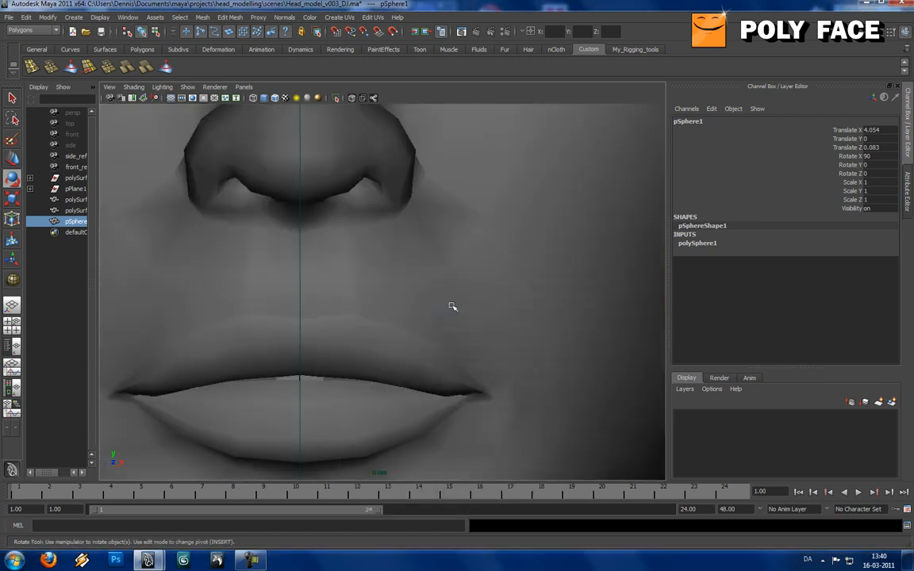
{"action": "middle_click_drag", "start_coordinate": [451, 307], "coordinate": [457, 300], "text": "alt"}
{"action": "scroll", "coordinate": [456, 300], "scroll_direction": "down", "scroll_amount": 8}
{"action": "key", "text": "4"}
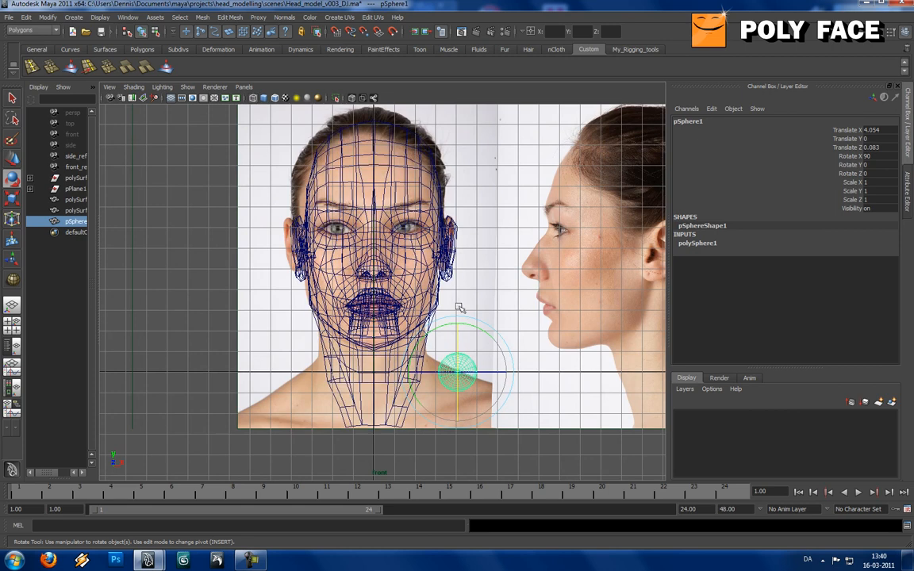
{"action": "key", "text": "w"}
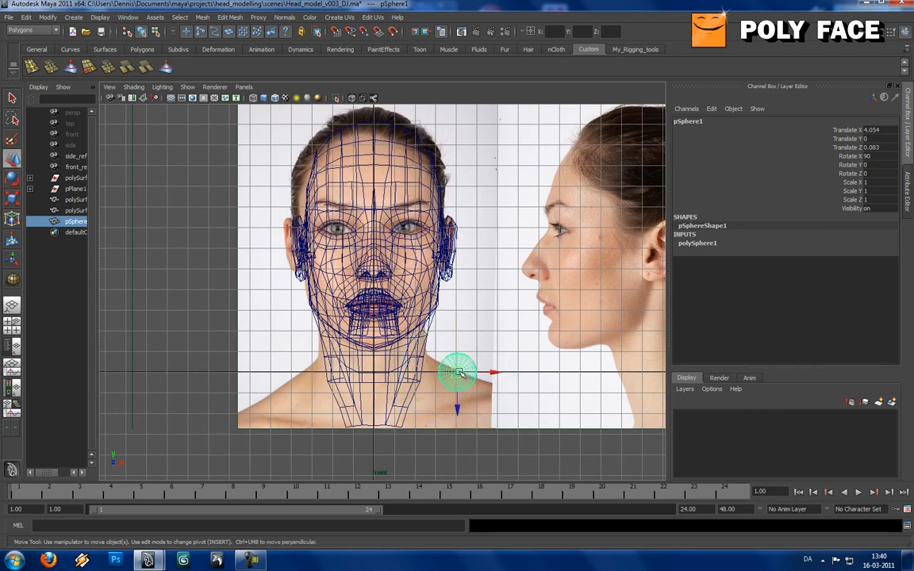
{"action": "left_click_drag", "start_coordinate": [459, 373], "coordinate": [411, 231]}
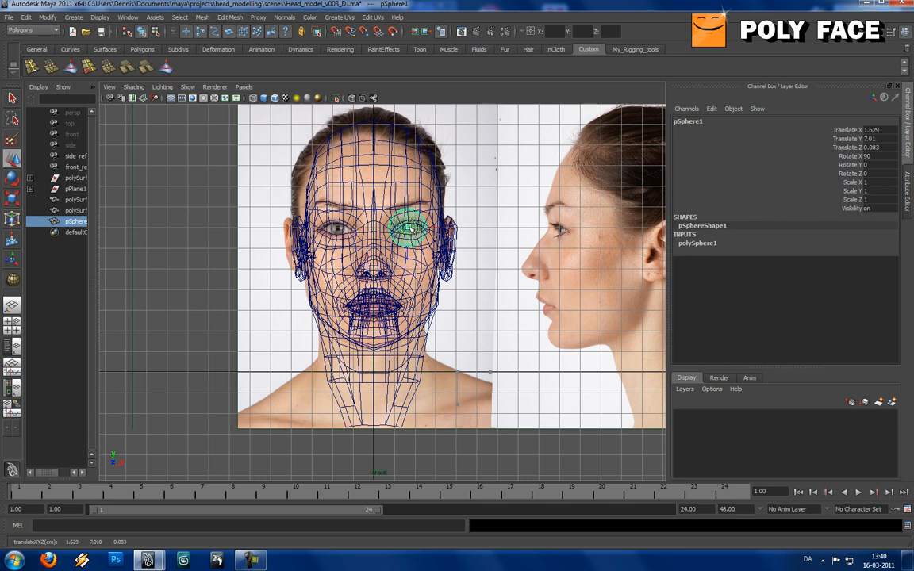
Step: Shift the sphere sideways onto the opposite reference eye at about X -1.80
{"action": "key", "text": "f"}
{"action": "scroll", "coordinate": [416, 262], "scroll_direction": "down", "scroll_amount": 8}
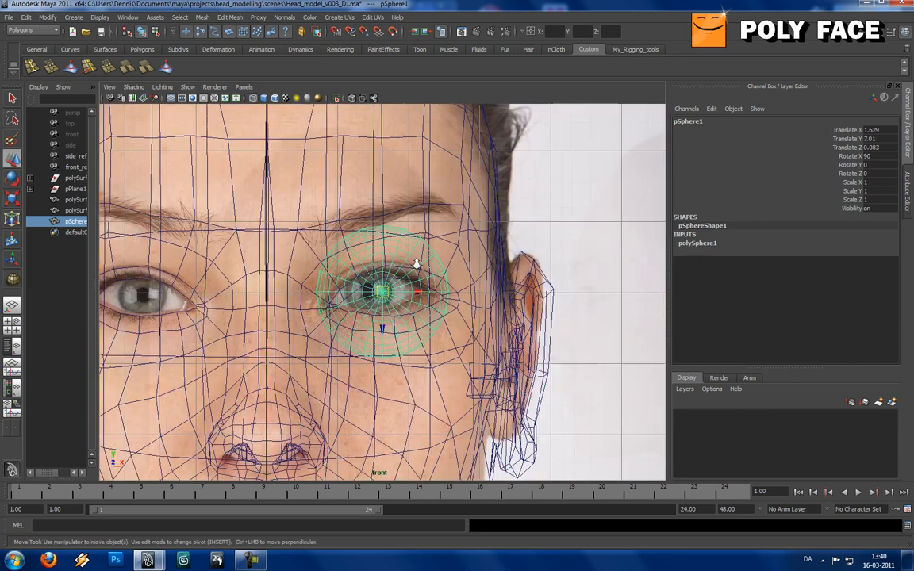
{"action": "scroll", "coordinate": [416, 266], "scroll_direction": "up", "scroll_amount": 2}
{"action": "scroll", "coordinate": [416, 266], "scroll_direction": "up", "scroll_amount": 3}
{"action": "left_click_drag", "start_coordinate": [418, 294], "coordinate": [205, 294]}
{"action": "middle_click_drag", "start_coordinate": [205, 294], "coordinate": [352, 282], "text": "alt"}
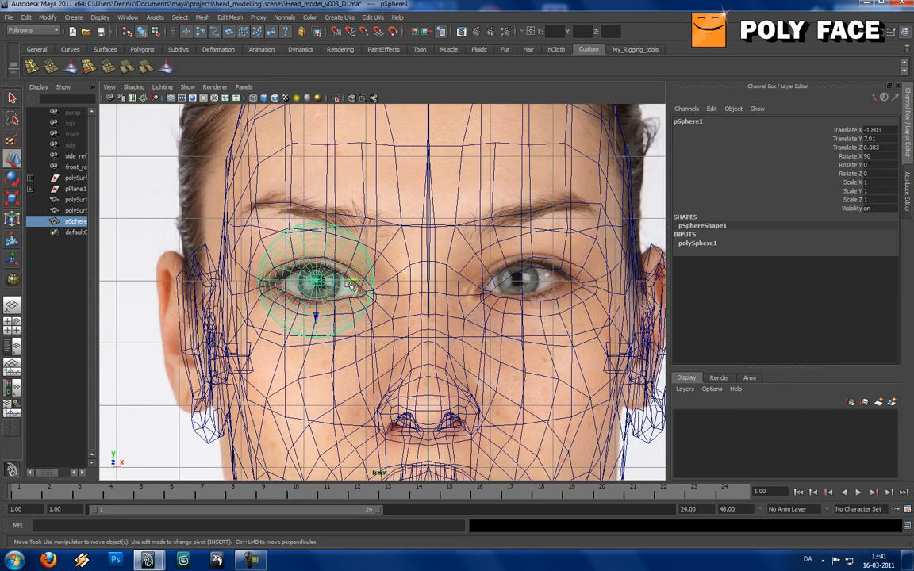
Step: Scale the eyeball sphere uniformly to about 1.032 and center it on the iris at about X -1.76, Y 6.97
{"action": "key", "text": "r"}
{"action": "mouse_move", "coordinate": [318, 283]}
{"action": "left_mouse_down"}
{"action": "mouse_move", "coordinate": [340, 281]}
{"action": "mouse_move", "coordinate": [320, 283]}
{"action": "left_mouse_up"}
{"action": "key", "text": "w"}
{"action": "key", "text": "e"}
{"action": "key", "text": "r"}
{"action": "key", "text": "e"}
{"action": "key", "text": "w"}
{"action": "key", "text": "space"}
{"action": "left_click", "coordinate": [350, 282]}
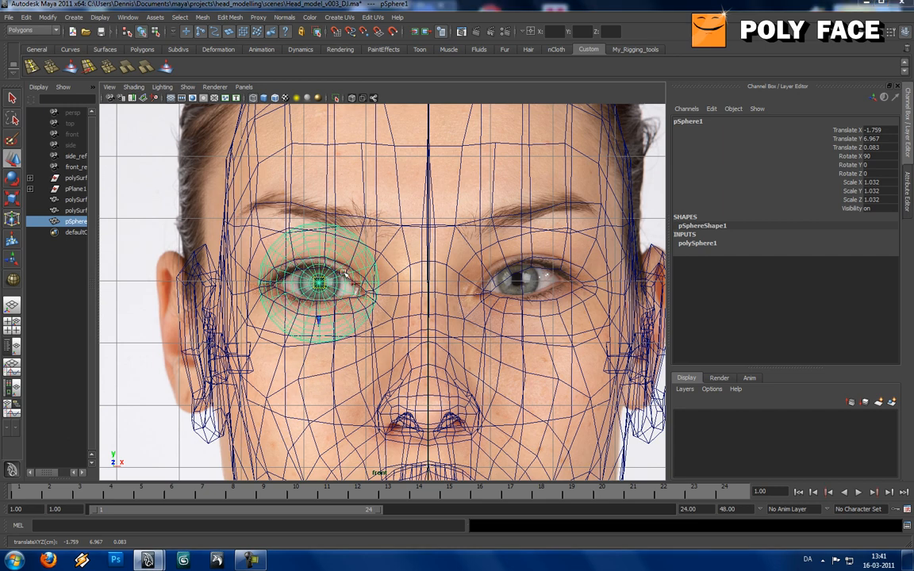
Step: In the side wireframe view, move the eyeball sphere forward into the eye socket at about Z 3.29
{"action": "key", "text": "space"}
{"action": "mouse_move", "coordinate": [342, 273]}
{"action": "left_mouse_down"}
{"action": "mouse_move", "coordinate": [343, 246]}
{"action": "mouse_move", "coordinate": [381, 273]}
{"action": "mouse_move", "coordinate": [406, 271]}
{"action": "left_mouse_up"}
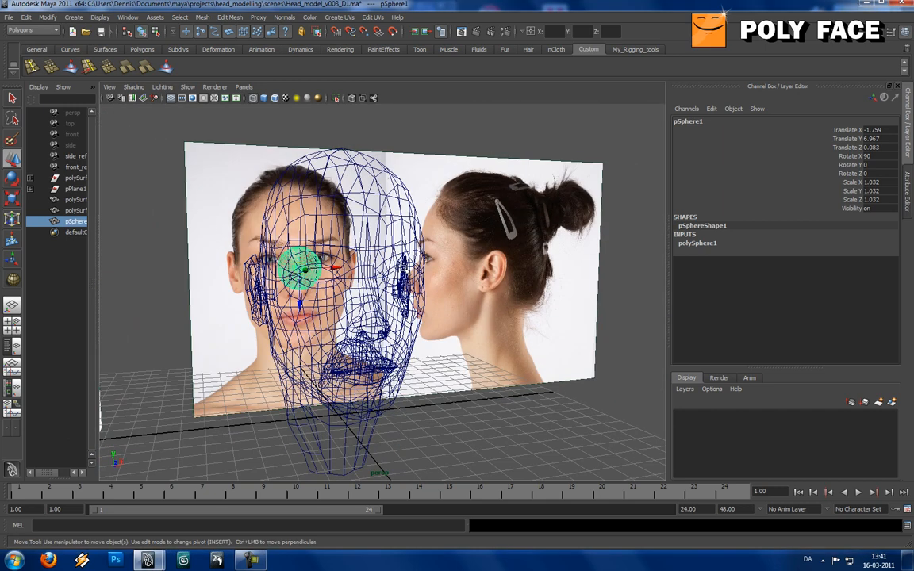
{"action": "key", "text": "5"}
{"action": "left_click_drag", "start_coordinate": [293, 274], "coordinate": [382, 284], "text": "alt"}
{"action": "scroll", "coordinate": [355, 288], "scroll_direction": "up", "scroll_amount": 5}
{"action": "scroll", "coordinate": [356, 288], "scroll_direction": "down", "scroll_amount": 5}
{"action": "key", "text": "space"}
{"action": "key", "text": "4"}
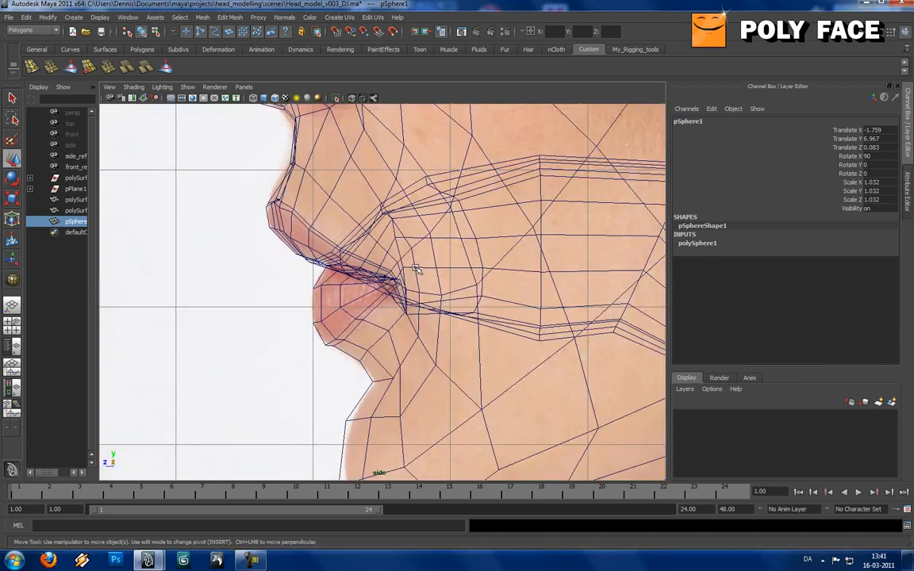
{"action": "scroll", "coordinate": [417, 269], "scroll_direction": "down", "scroll_amount": 5}
{"action": "scroll", "coordinate": [493, 254], "scroll_direction": "up", "scroll_amount": 2}
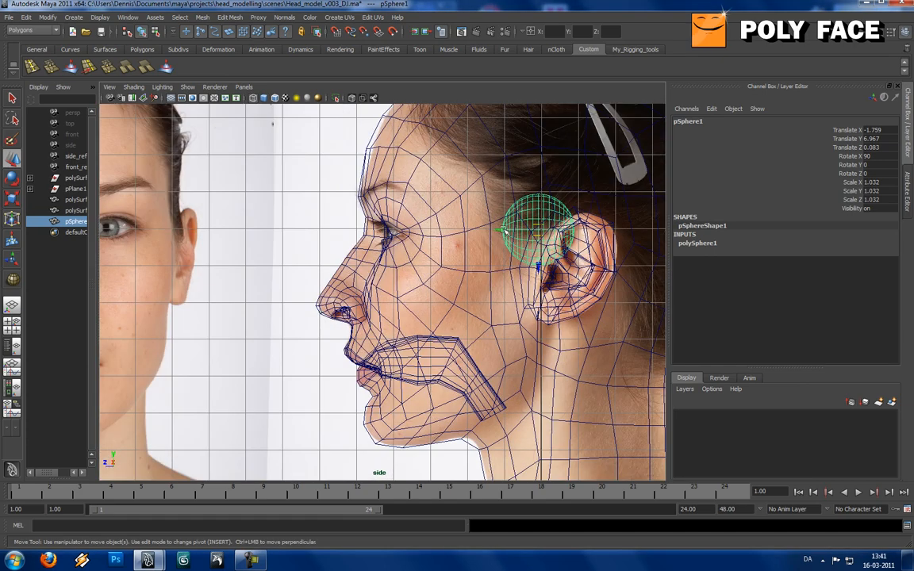
{"action": "left_click_drag", "start_coordinate": [502, 231], "coordinate": [416, 230]}
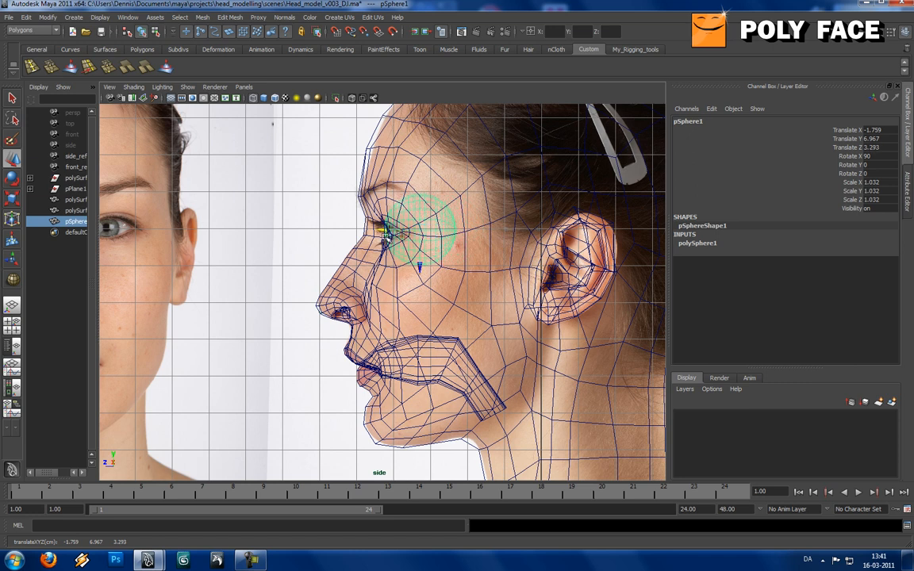
Step: Move the eyeball sphere back to Z 3.27, matching the side reference of the eye
{"action": "scroll", "coordinate": [390, 235], "scroll_direction": "up", "scroll_amount": 5}
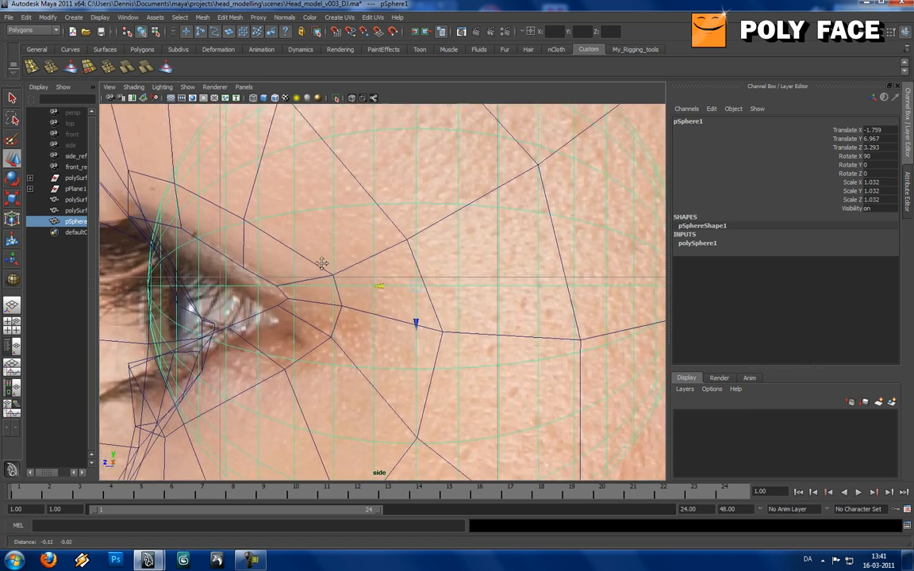
{"action": "scroll", "coordinate": [394, 286], "scroll_direction": "down", "scroll_amount": 4}
{"action": "left_click_drag", "start_coordinate": [378, 288], "coordinate": [291, 277]}
Step: In the perspective view, scale the eyeball sphere uniformly to 0.95
{"action": "key", "text": "space"}
{"action": "key", "text": "space"}
{"action": "key", "text": "space"}
{"action": "scroll", "coordinate": [311, 256], "scroll_direction": "down", "scroll_amount": 2}
{"action": "key", "text": "e"}
{"action": "key", "text": "r"}
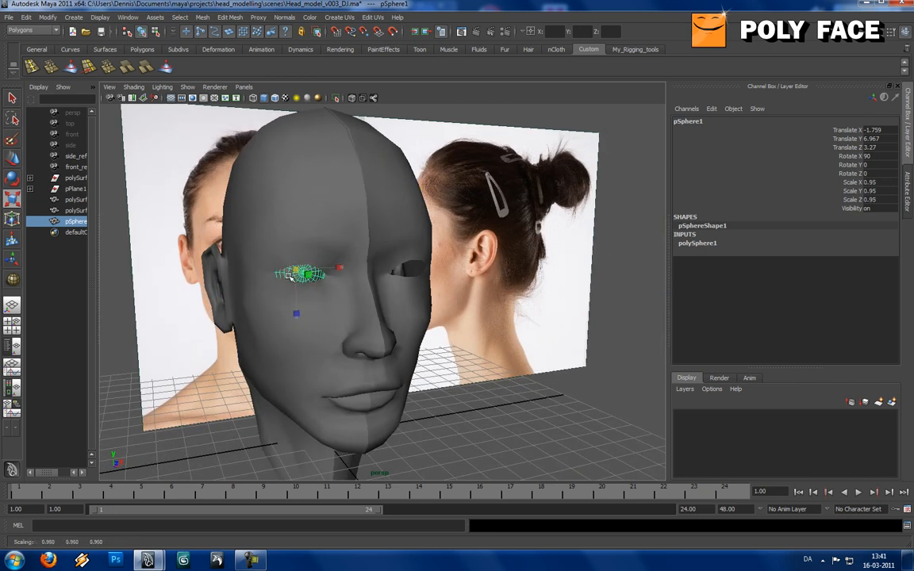
Step: Using X-Ray shading, scale the eyeball sphere down to about 0.929 and move it inward to about X -1.725
{"action": "left_click", "coordinate": [133, 86]}
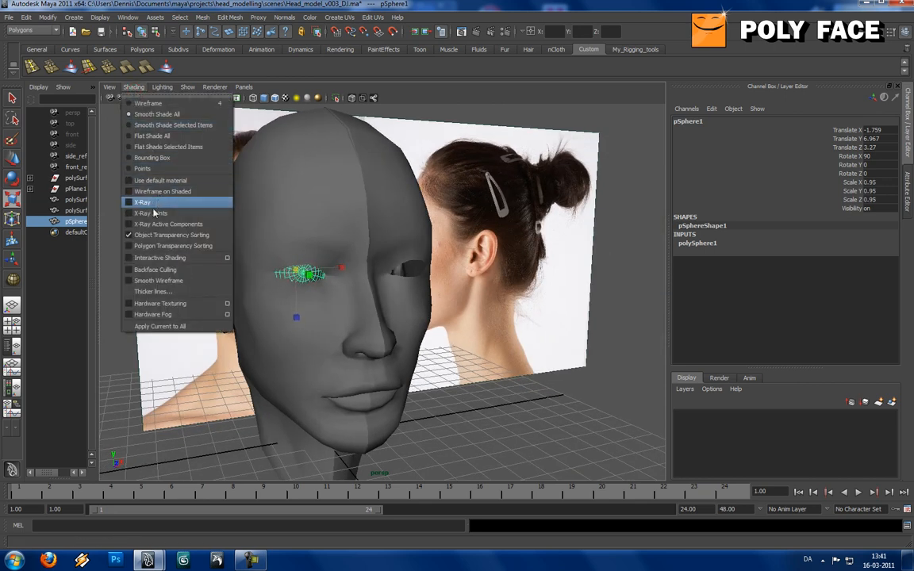
{"action": "left_click", "coordinate": [143, 202]}
{"action": "mouse_move", "coordinate": [153, 204]}
{"action": "left_mouse_down", "text": "alt"}
{"action": "mouse_move", "coordinate": [400, 249]}
{"action": "mouse_move", "coordinate": [358, 274]}
{"action": "left_mouse_up", "text": "alt"}
{"action": "key", "text": "w"}
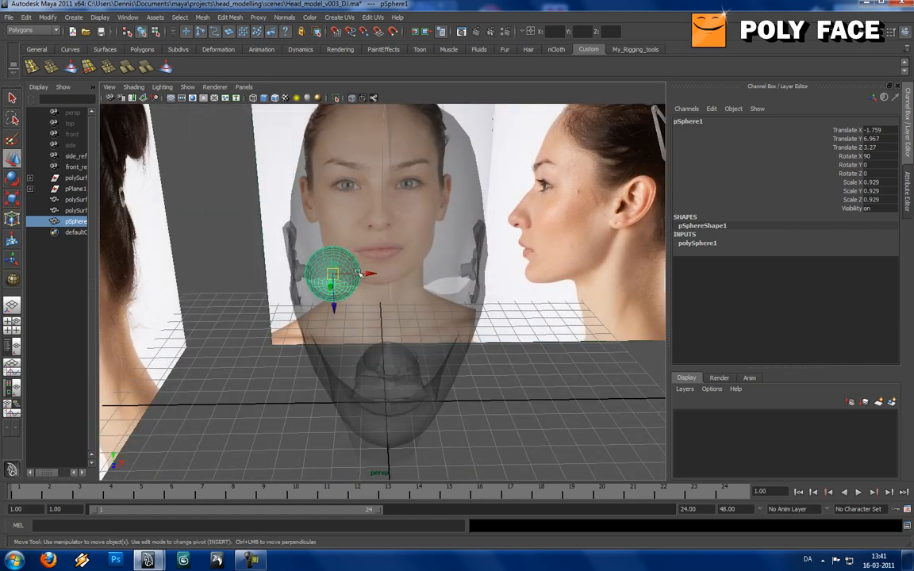
{"action": "left_click", "coordinate": [362, 274]}
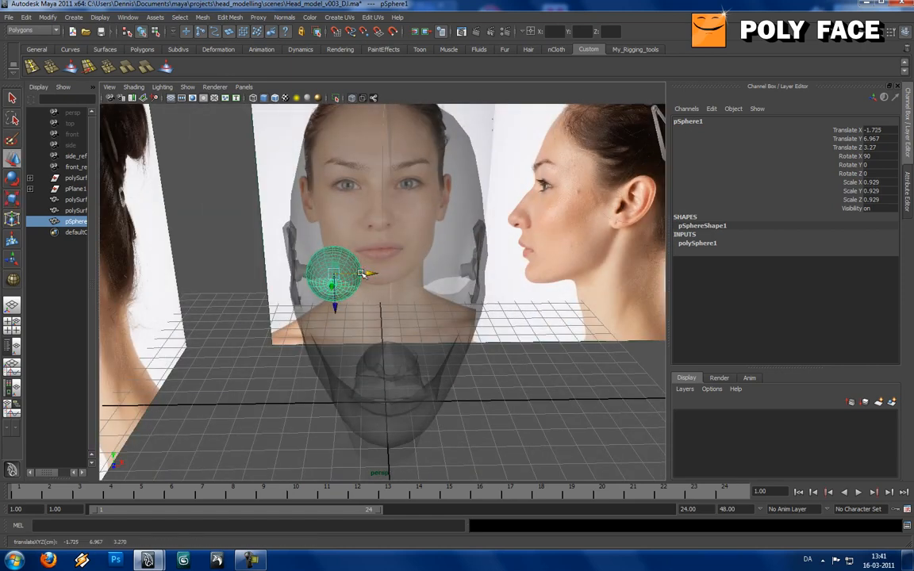
Step: Turn off X-Ray shading and display the head half around the eyeball as an unsmoothed mesh
{"action": "left_click", "coordinate": [163, 87]}
{"action": "left_click", "coordinate": [175, 202]}
{"action": "left_click_drag", "start_coordinate": [301, 247], "coordinate": [318, 254], "text": "alt"}
{"action": "left_click", "coordinate": [361, 231]}
{"action": "left_click_drag", "start_coordinate": [362, 231], "coordinate": [439, 218], "text": "alt"}
{"action": "key", "text": "1"}
{"action": "key", "text": "w"}
Step: Adjust the upper-lid and outer-corner vertices of the eye opening so they follow the eyeball surface
{"action": "right_click", "coordinate": [429, 196]}
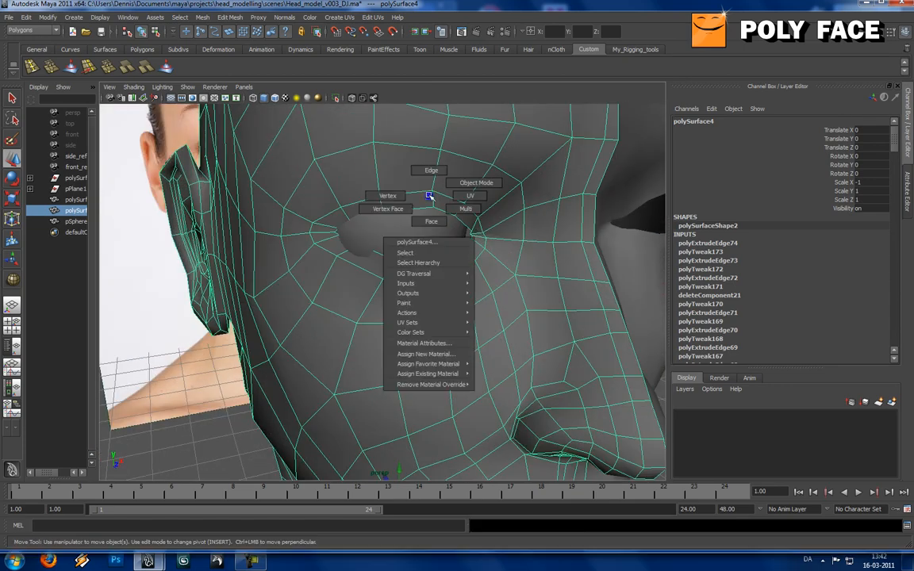
{"action": "right_click_drag", "start_coordinate": [429, 196], "coordinate": [387, 196]}
{"action": "left_click", "coordinate": [380, 215]}
{"action": "left_click_drag", "start_coordinate": [387, 214], "coordinate": [407, 256], "text": "alt"}
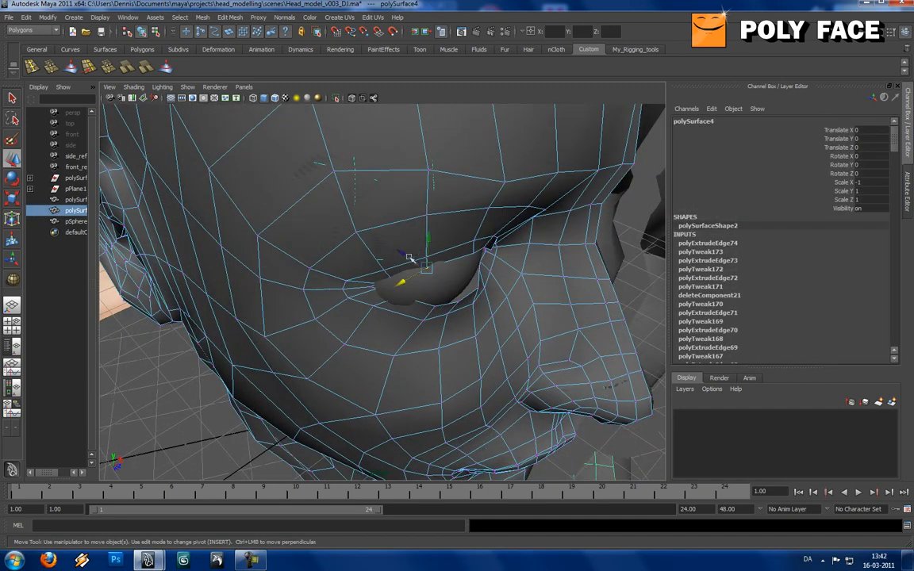
{"action": "left_click", "coordinate": [379, 287]}
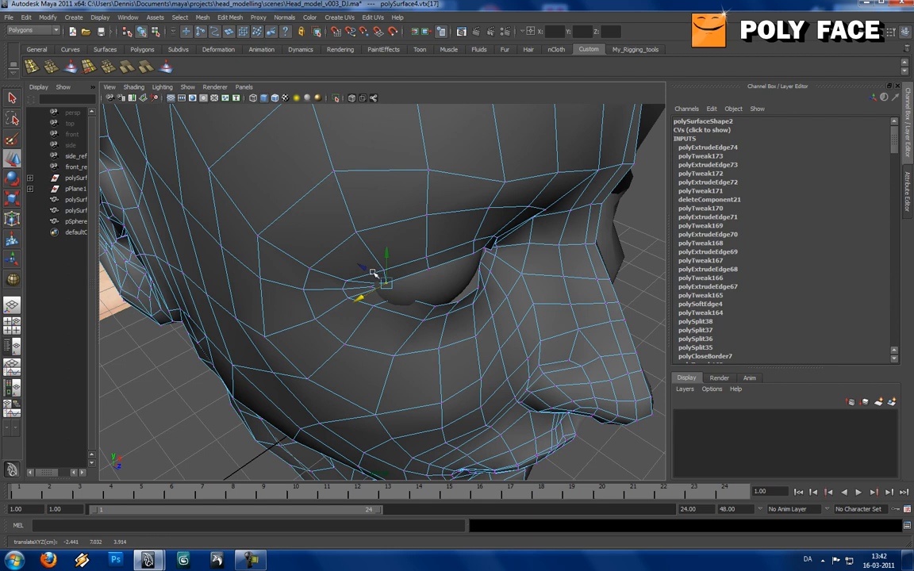
{"action": "left_click_drag", "start_coordinate": [369, 294], "coordinate": [472, 308]}
Step: Reposition the lower-lid vertices near the inner corner so the opening hugs the eyeball
{"action": "left_click", "coordinate": [481, 266]}
{"action": "left_click_drag", "start_coordinate": [481, 266], "coordinate": [471, 295], "text": "alt"}
{"action": "left_click", "coordinate": [467, 321]}
{"action": "left_click", "coordinate": [445, 326]}
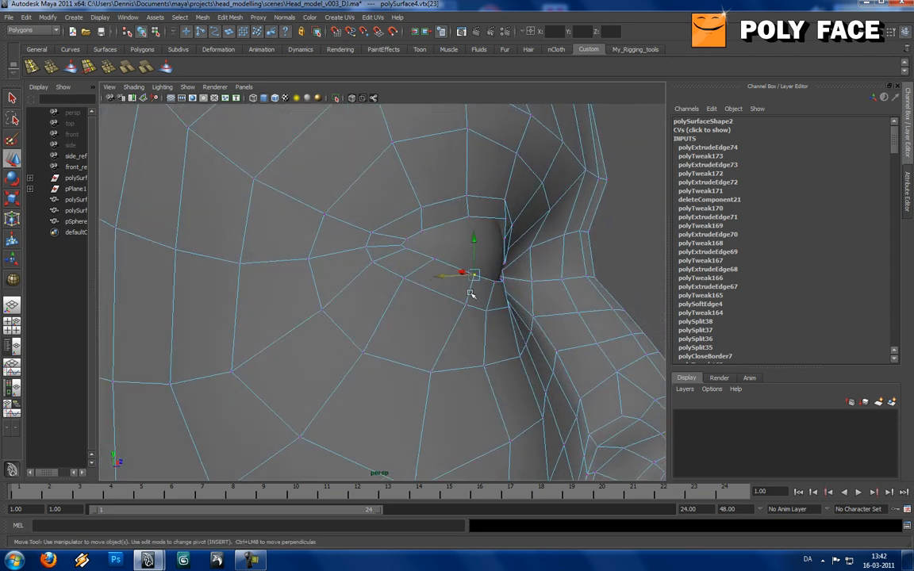
Step: Refine the upper-lid vertices beside the nose and the inner-corner vertices around the eyeball
{"action": "left_click_drag", "start_coordinate": [496, 225], "coordinate": [472, 218]}
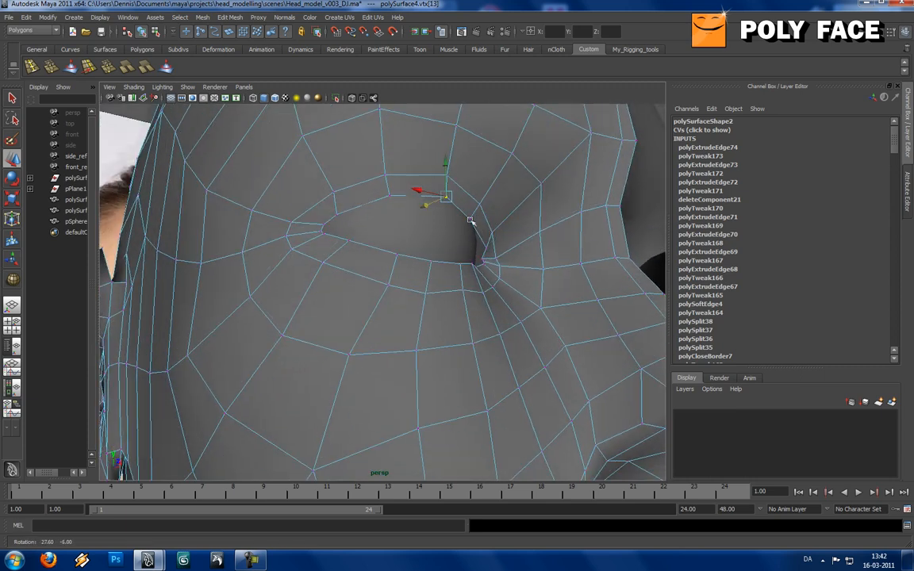
{"action": "left_click_drag", "start_coordinate": [474, 258], "coordinate": [441, 313]}
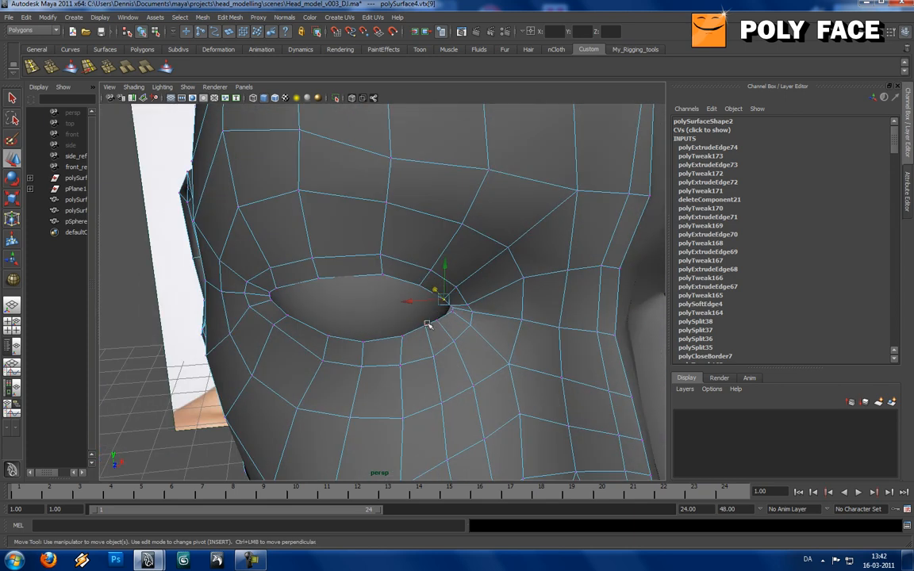
{"action": "key", "text": "f"}
{"action": "left_click_drag", "start_coordinate": [451, 275], "coordinate": [354, 265], "text": "alt"}
{"action": "left_click", "coordinate": [409, 264]}
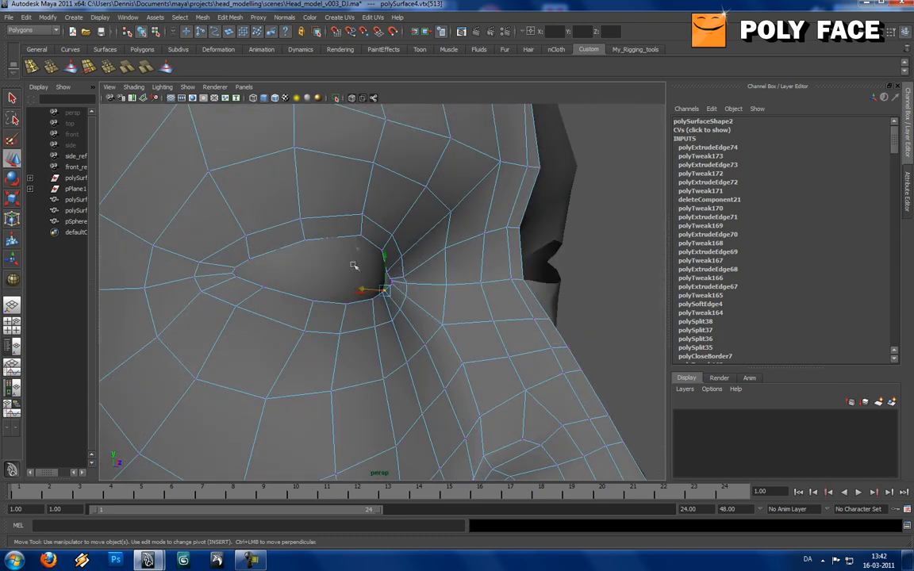
Step: Smooth the mesh around the eye with the Sculpt Geometry Tool, reducing the brush radius to about 0.23
{"action": "right_click_drag", "start_coordinate": [369, 315], "coordinate": [382, 311]}
{"action": "left_click", "coordinate": [382, 312]}
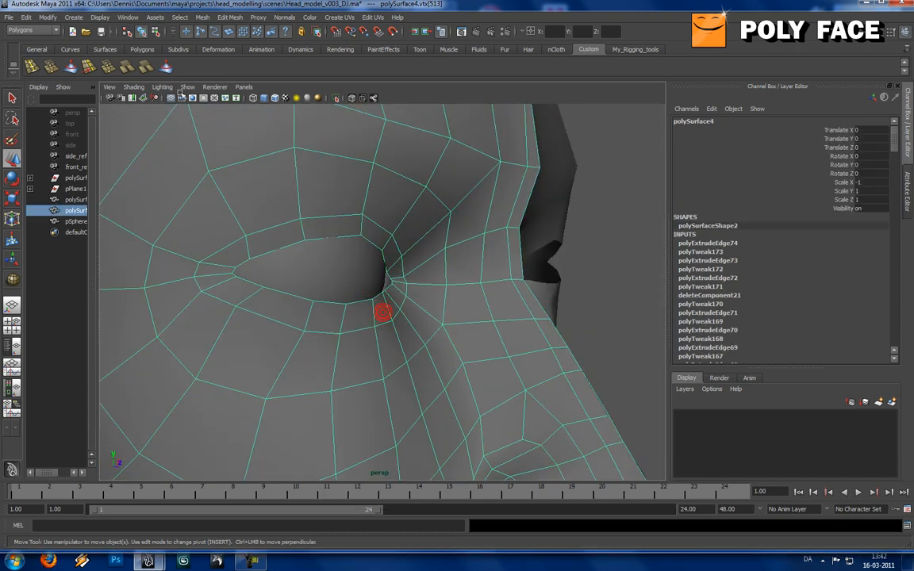
{"action": "double_click", "coordinate": [69, 68]}
{"action": "key", "text": "space"}
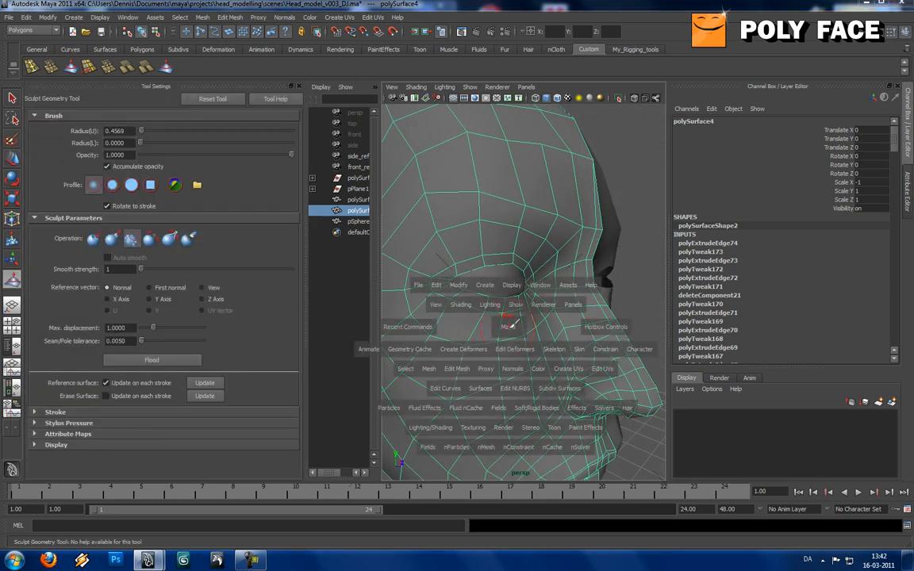
{"action": "left_click_drag", "start_coordinate": [479, 325], "coordinate": [492, 324], "text": "alt"}
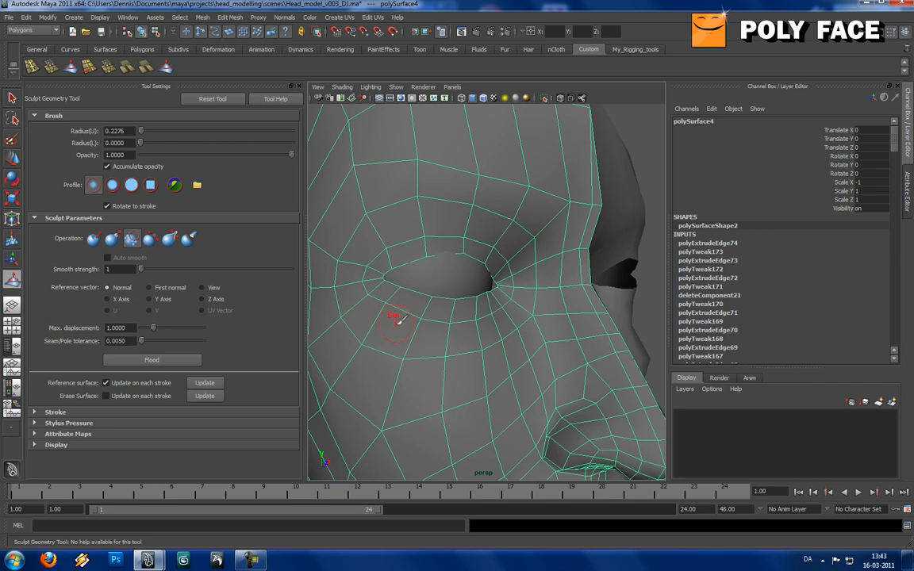
Step: Preview the head half smoothed and check the shape of the eyelids
{"action": "key", "text": "w"}
{"action": "scroll", "coordinate": [444, 324], "scroll_direction": "down", "scroll_amount": 6}
{"action": "key", "text": "3"}
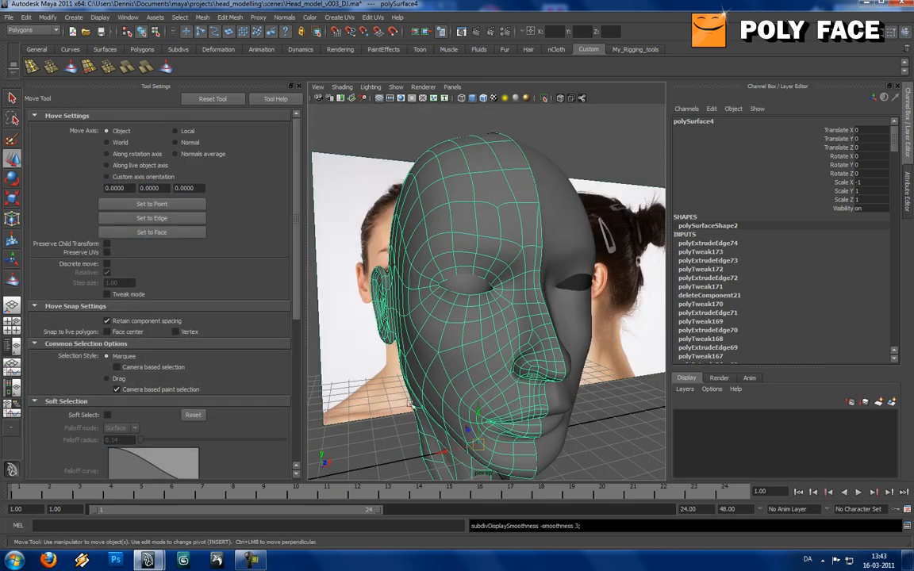
{"action": "left_click", "coordinate": [403, 429]}
{"action": "left_click_drag", "start_coordinate": [510, 327], "coordinate": [479, 314], "text": "alt"}
{"action": "left_click", "coordinate": [480, 313]}
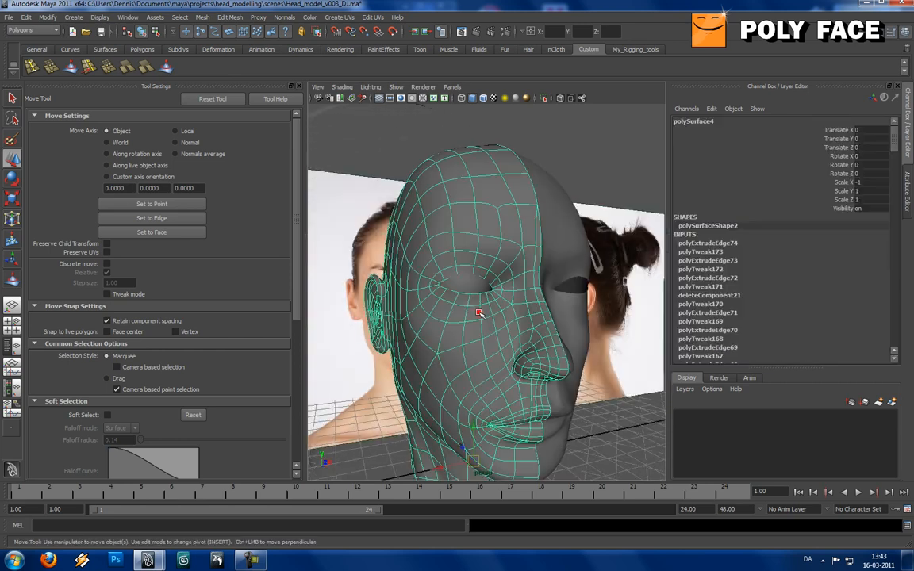
{"action": "scroll", "coordinate": [492, 316], "scroll_direction": "up", "scroll_amount": 6}
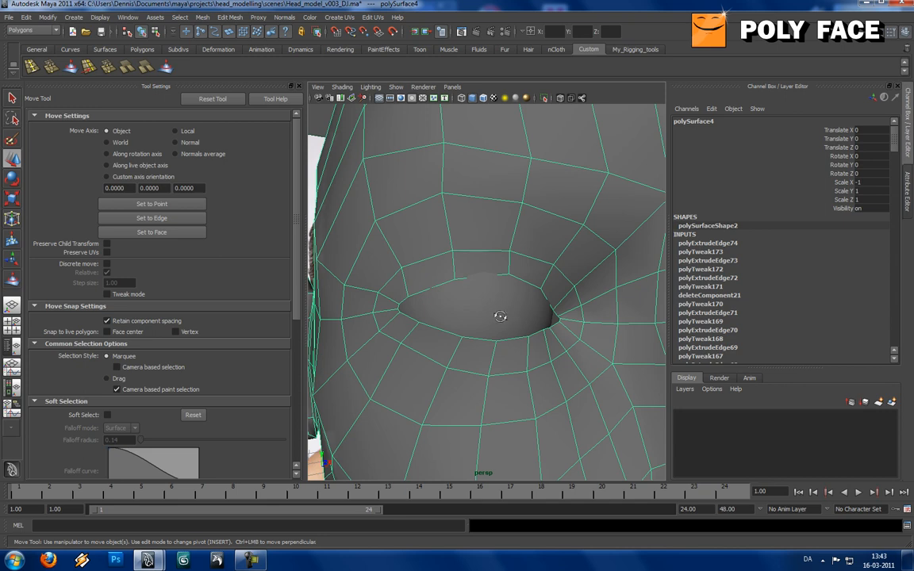
Step: Examine how the unsmoothed eyelids fit the eyeball, both up close and from several distant angles
{"action": "left_click_drag", "start_coordinate": [500, 316], "coordinate": [461, 322], "text": "alt"}
{"action": "right_click_drag", "start_coordinate": [500, 318], "coordinate": [447, 308], "text": "alt"}
{"action": "left_click_drag", "start_coordinate": [447, 308], "coordinate": [494, 310], "text": "alt"}
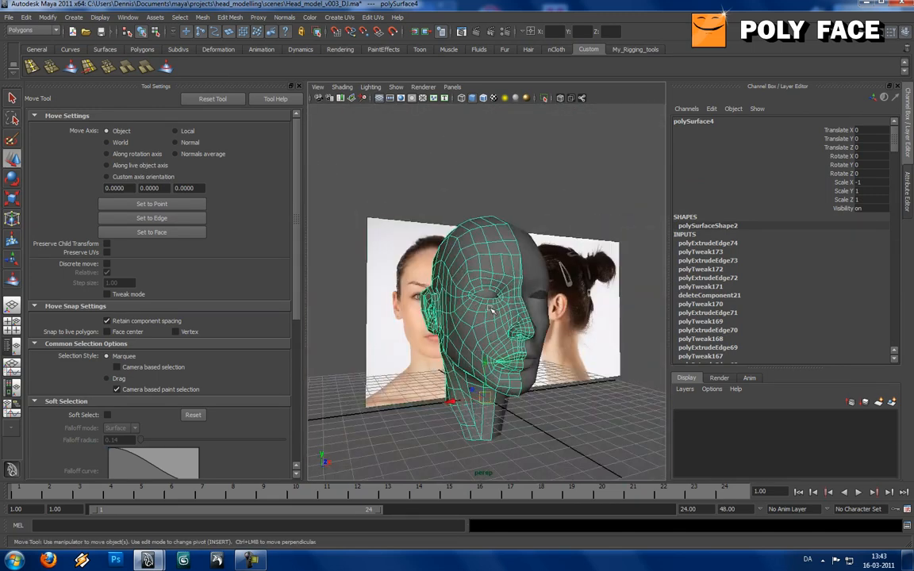
{"action": "right_click_drag", "start_coordinate": [456, 309], "coordinate": [498, 308], "text": "alt"}
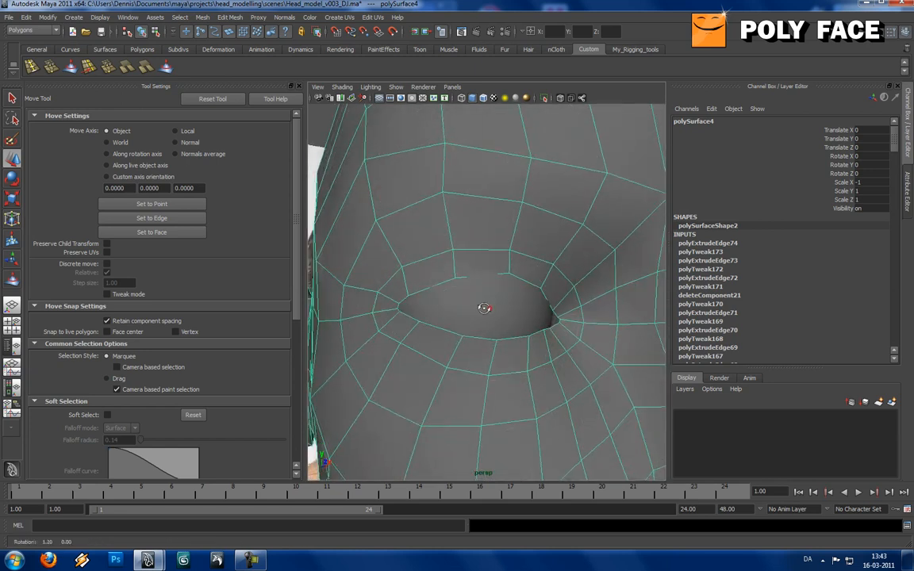
{"action": "left_click_drag", "start_coordinate": [483, 308], "coordinate": [445, 306], "text": "alt"}
{"action": "right_click_drag", "start_coordinate": [481, 308], "coordinate": [446, 308], "text": "alt"}
{"action": "left_click_drag", "start_coordinate": [446, 308], "coordinate": [479, 296], "text": "alt"}
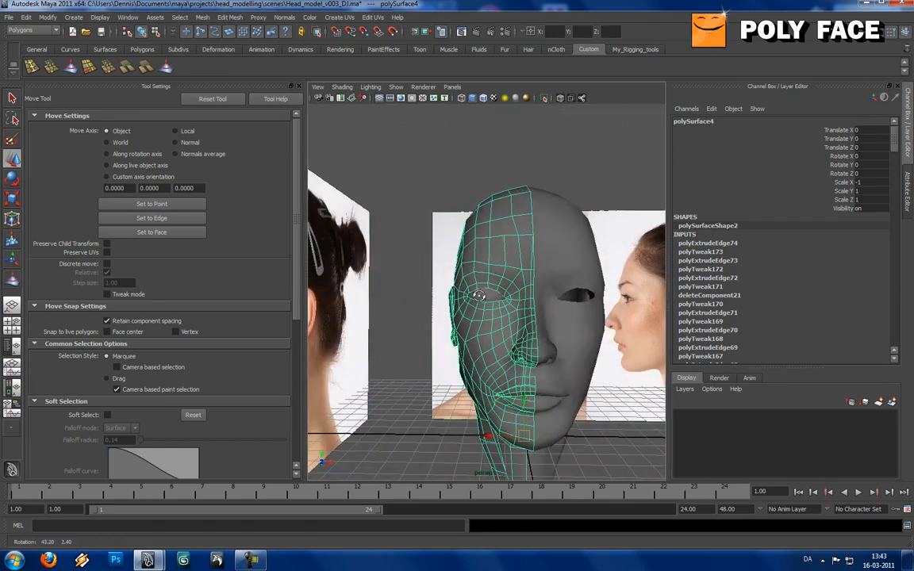
{"action": "scroll", "coordinate": [478, 297], "scroll_direction": "up", "scroll_amount": 8}
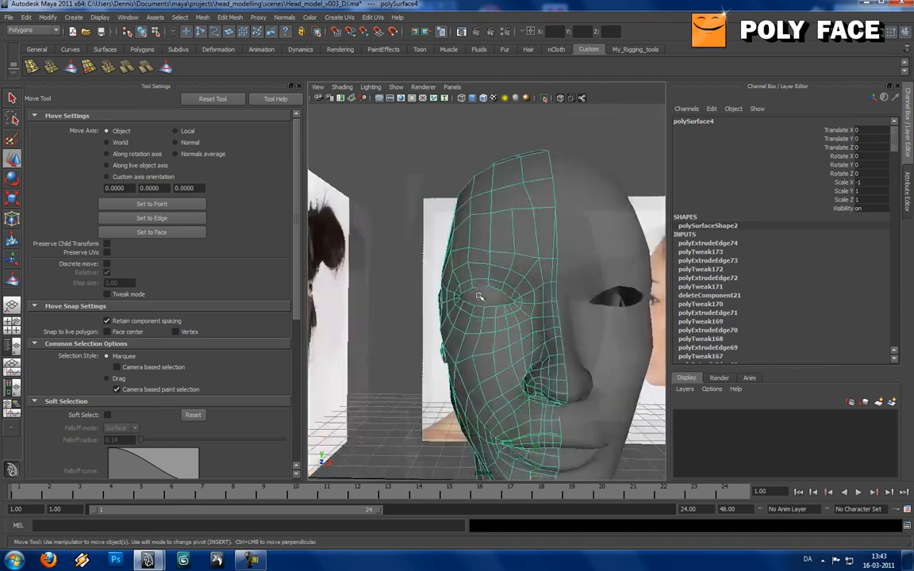
{"action": "scroll", "coordinate": [479, 297], "scroll_direction": "down", "scroll_amount": 8}
{"action": "mouse_move", "coordinate": [479, 297]}
{"action": "left_mouse_down", "text": "alt"}
{"action": "mouse_move", "coordinate": [512, 296]}
{"action": "mouse_move", "coordinate": [475, 300]}
{"action": "left_mouse_up", "text": "alt"}
{"action": "scroll", "coordinate": [475, 298], "scroll_direction": "down", "scroll_amount": 5}
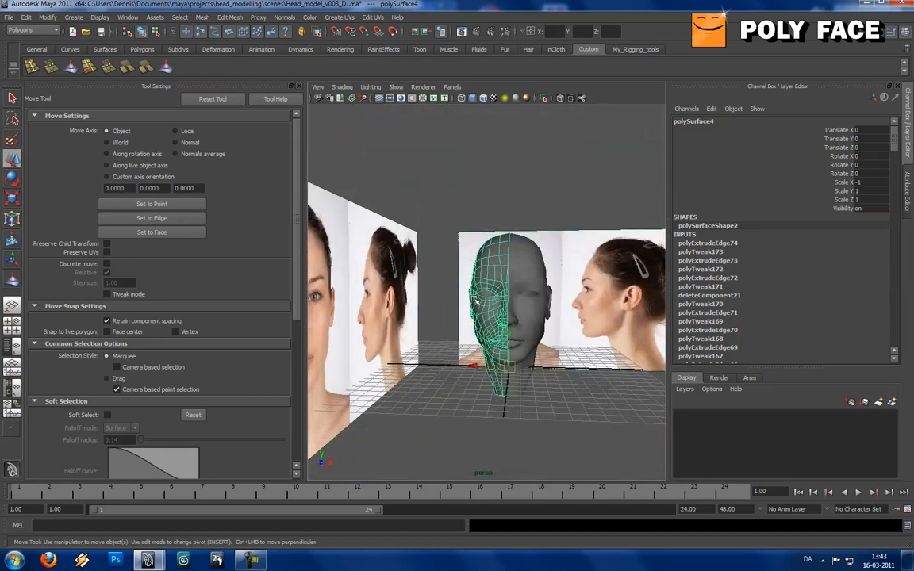
{"action": "scroll", "coordinate": [474, 299], "scroll_direction": "up", "scroll_amount": 8}
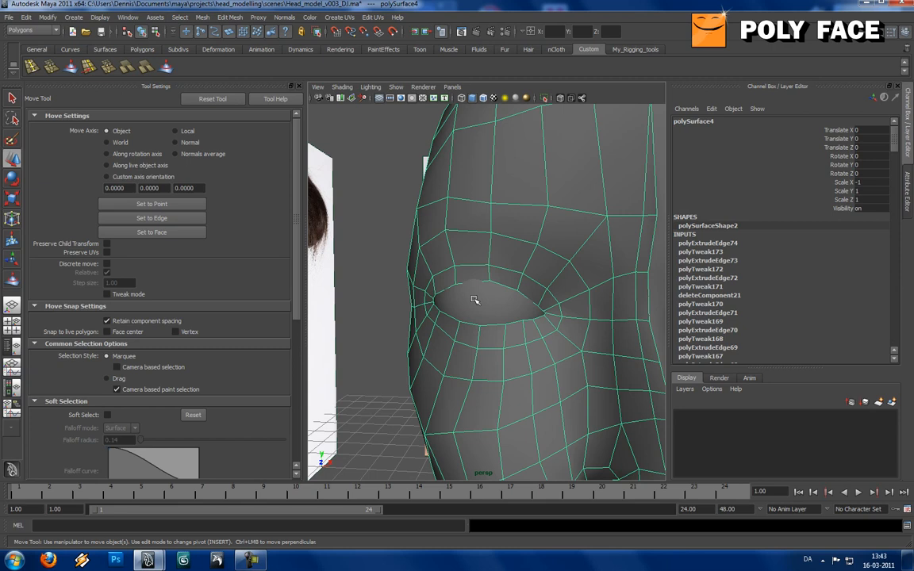
Step: Extrude the eyelid border edge loop inward with local translate Y 0.02 and scale Y 0.87
{"action": "right_click_drag", "start_coordinate": [530, 275], "coordinate": [508, 275]}
{"action": "left_click", "coordinate": [521, 296]}
{"action": "double_click", "coordinate": [520, 295]}
{"action": "mouse_move", "coordinate": [486, 284]}
{"action": "left_mouse_down", "text": "alt"}
{"action": "mouse_move", "coordinate": [544, 286]}
{"action": "mouse_move", "coordinate": [497, 286]}
{"action": "mouse_move", "coordinate": [504, 297]}
{"action": "mouse_move", "coordinate": [494, 289]}
{"action": "left_mouse_up", "text": "alt"}
{"action": "key", "text": "g"}
{"action": "left_click", "coordinate": [496, 293]}
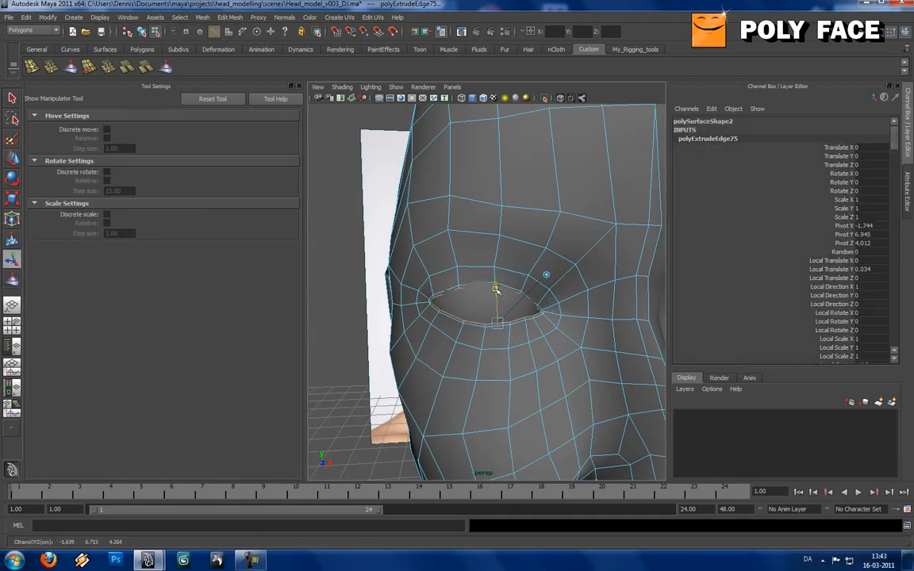
{"action": "left_click_drag", "start_coordinate": [495, 289], "coordinate": [497, 291]}
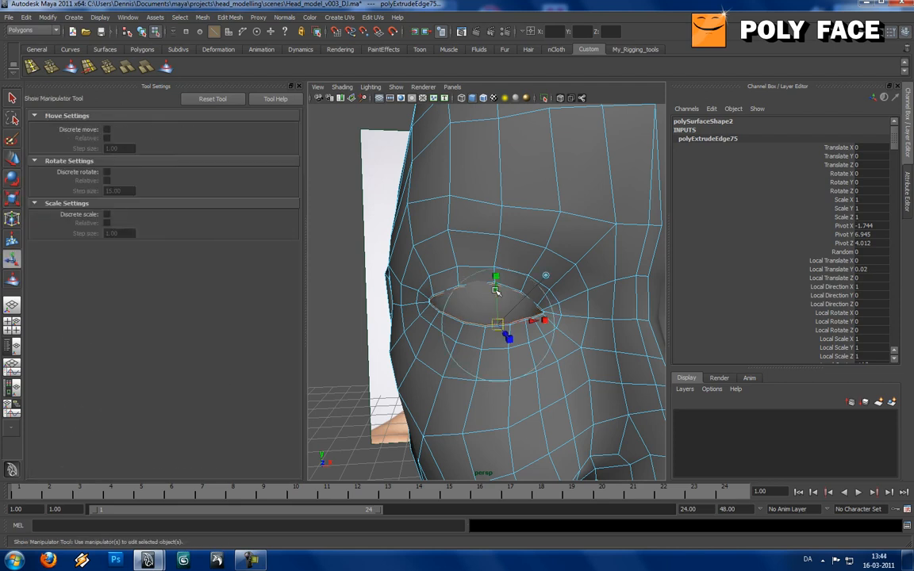
{"action": "left_click_drag", "start_coordinate": [494, 277], "coordinate": [495, 279]}
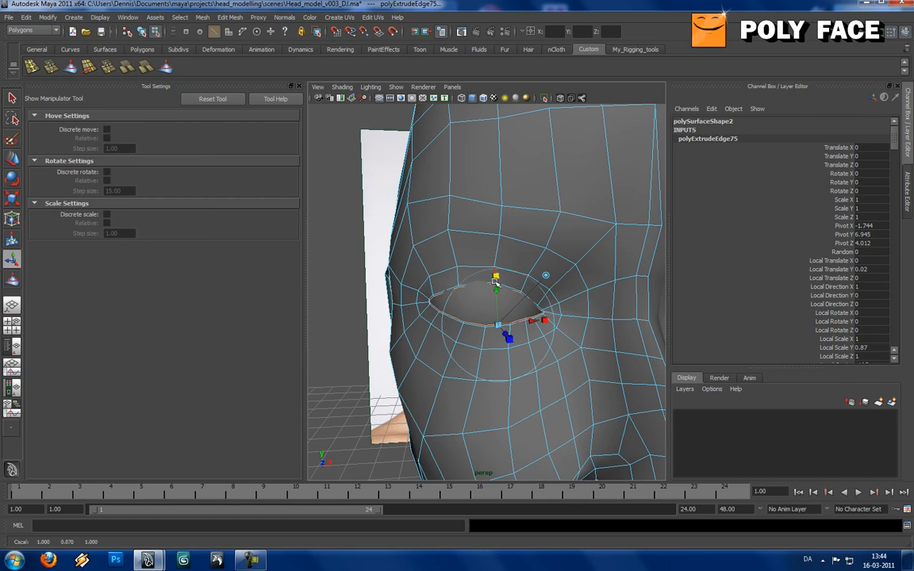
Step: Inspect the extruded eyelid rim from several angles and compare it with the smooth preview
{"action": "key", "text": "r"}
{"action": "key", "text": "w"}
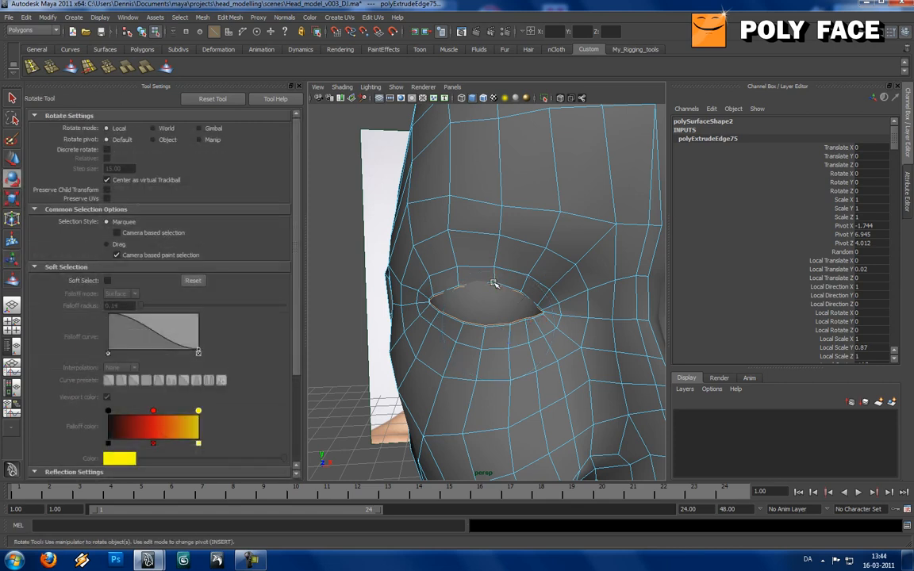
{"action": "left_click", "coordinate": [12, 199]}
{"action": "left_click_drag", "start_coordinate": [505, 279], "coordinate": [490, 323], "text": "alt"}
{"action": "key", "text": "e"}
{"action": "key", "text": "r"}
{"action": "left_click_drag", "start_coordinate": [389, 280], "coordinate": [434, 287], "text": "alt"}
{"action": "key", "text": "w"}
{"action": "middle_click_drag", "start_coordinate": [404, 290], "coordinate": [497, 290], "text": "alt"}
{"action": "scroll", "coordinate": [497, 291], "scroll_direction": "up", "scroll_amount": 3}
{"action": "scroll", "coordinate": [497, 290], "scroll_direction": "up", "scroll_amount": 4}
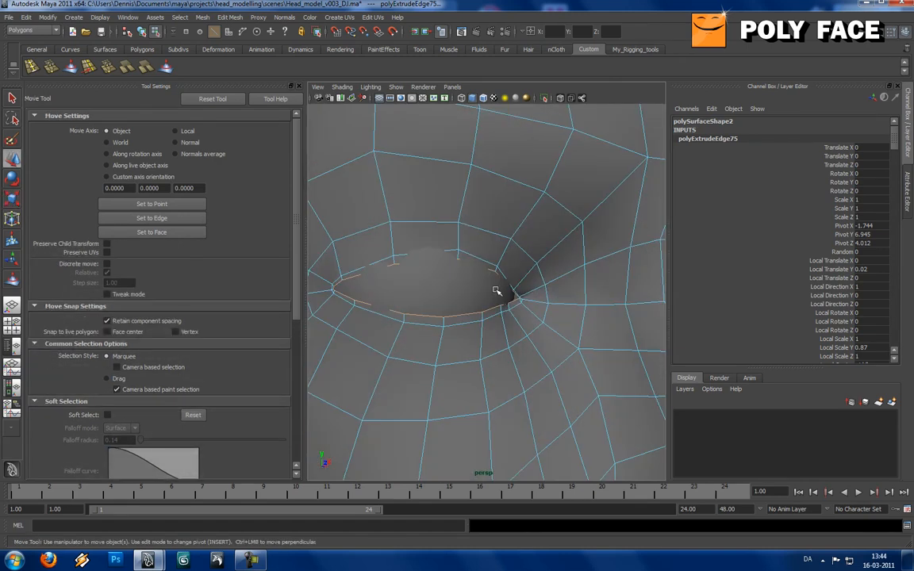
{"action": "left_click_drag", "start_coordinate": [464, 317], "coordinate": [511, 302], "text": "alt"}
{"action": "right_click_drag", "start_coordinate": [511, 283], "coordinate": [530, 270]}
{"action": "key", "text": "3"}
{"action": "left_click", "coordinate": [547, 264]}
{"action": "key", "text": "1"}
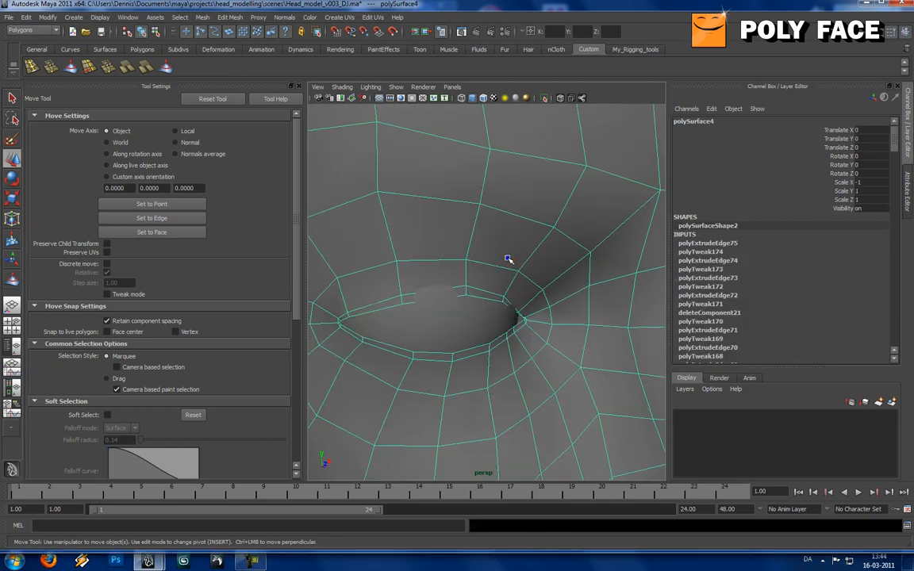
Step: Adjust the extruded rim vertices on the upper lid so the eyelid clears the eyeball
{"action": "right_click_drag", "start_coordinate": [499, 258], "coordinate": [463, 257]}
{"action": "left_click_drag", "start_coordinate": [384, 312], "coordinate": [384, 314]}
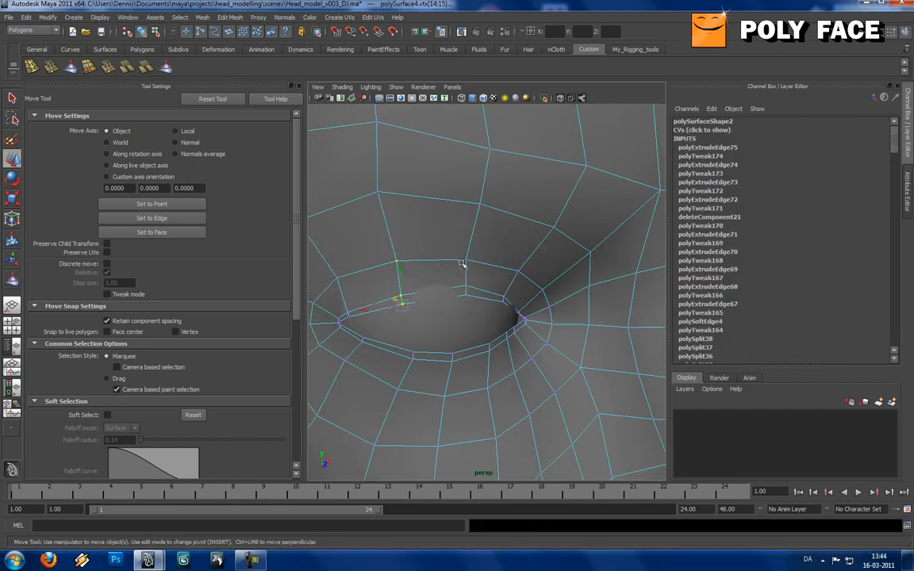
{"action": "left_click_drag", "start_coordinate": [463, 264], "coordinate": [455, 264], "text": "alt"}
{"action": "left_click_drag", "start_coordinate": [396, 345], "coordinate": [395, 345], "text": "ctrl"}
{"action": "left_click_drag", "start_coordinate": [396, 305], "coordinate": [490, 302], "text": "alt"}
{"action": "right_click_drag", "start_coordinate": [500, 279], "coordinate": [506, 283]}
{"action": "left_click_drag", "start_coordinate": [493, 296], "coordinate": [494, 324], "text": "alt"}
{"action": "right_click_drag", "start_coordinate": [429, 307], "coordinate": [446, 300]}
Step: Preview the mesh smoothed and examine the eyelid rim against the eyeball
{"action": "scroll", "coordinate": [446, 300], "scroll_direction": "down", "scroll_amount": 5}
{"action": "key", "text": "3"}
{"action": "left_click", "coordinate": [361, 366]}
{"action": "left_click_drag", "start_coordinate": [361, 365], "coordinate": [435, 312], "text": "alt"}
{"action": "scroll", "coordinate": [467, 312], "scroll_direction": "up", "scroll_amount": 4}
{"action": "left_click", "coordinate": [429, 321]}
{"action": "middle_click_drag", "start_coordinate": [465, 326], "coordinate": [497, 328], "text": "alt"}
{"action": "scroll", "coordinate": [497, 328], "scroll_direction": "up", "scroll_amount": 4}
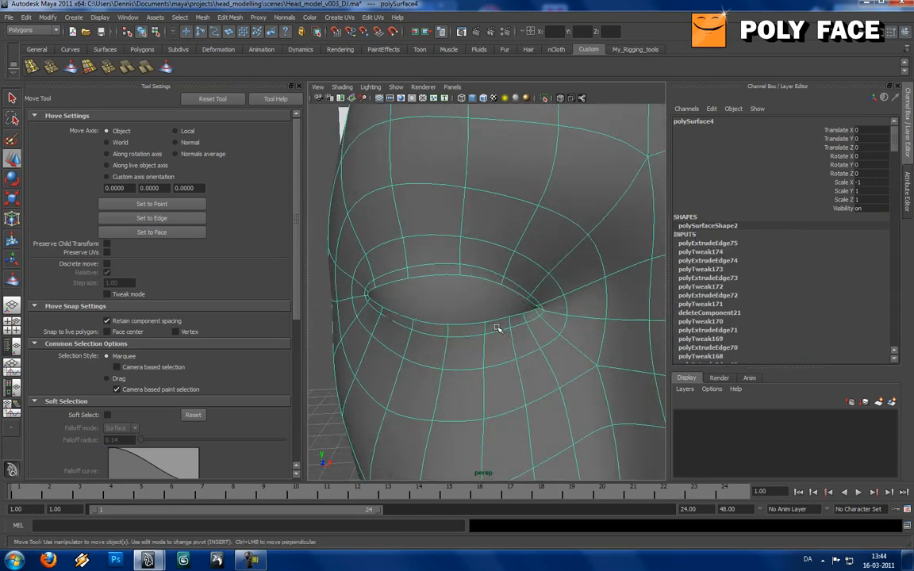
Step: Reposition the upper and lower rim vertices at the outer eye corner to even out the tight eyelid corner
{"action": "scroll", "coordinate": [496, 328], "scroll_direction": "up", "scroll_amount": 8}
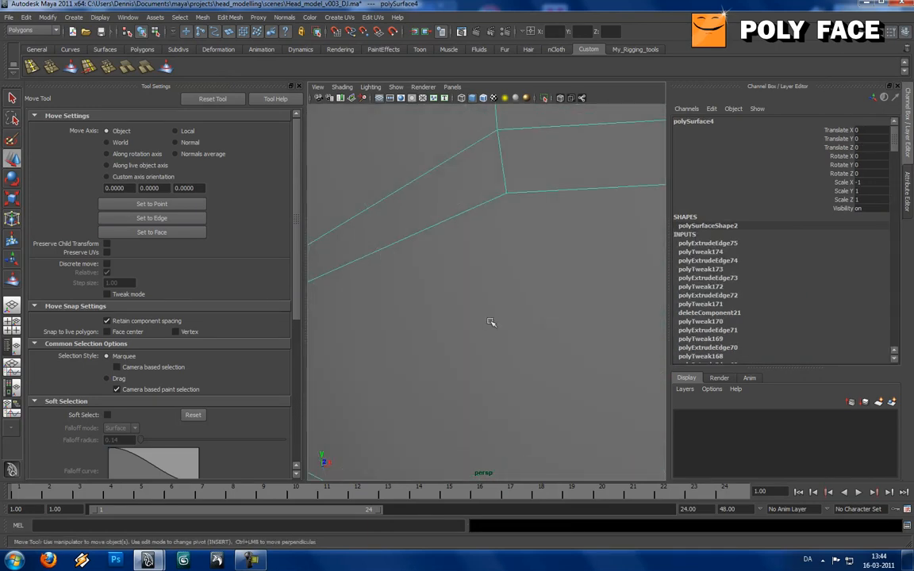
{"action": "scroll", "coordinate": [492, 322], "scroll_direction": "down", "scroll_amount": 4}
{"action": "left_click", "coordinate": [424, 331]}
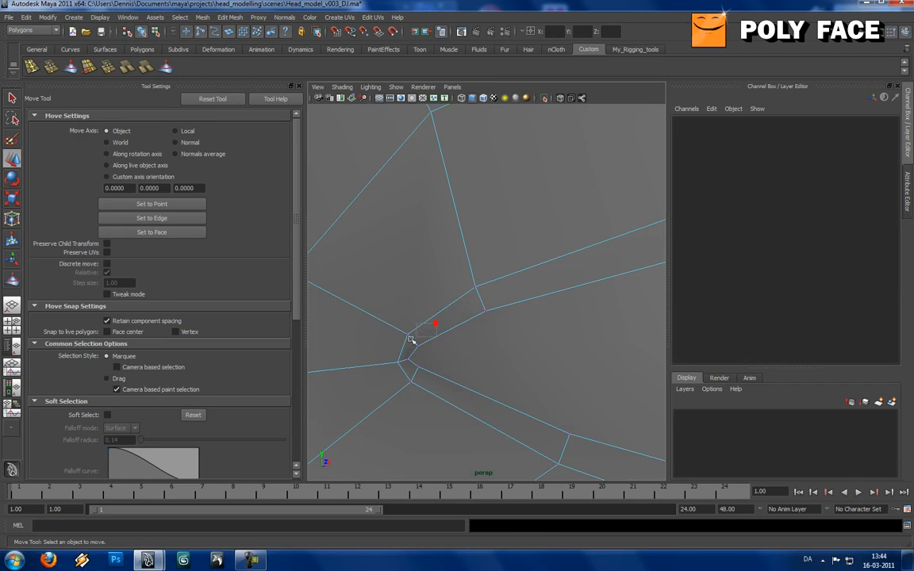
{"action": "left_click", "coordinate": [411, 339]}
{"action": "right_click", "coordinate": [413, 341]}
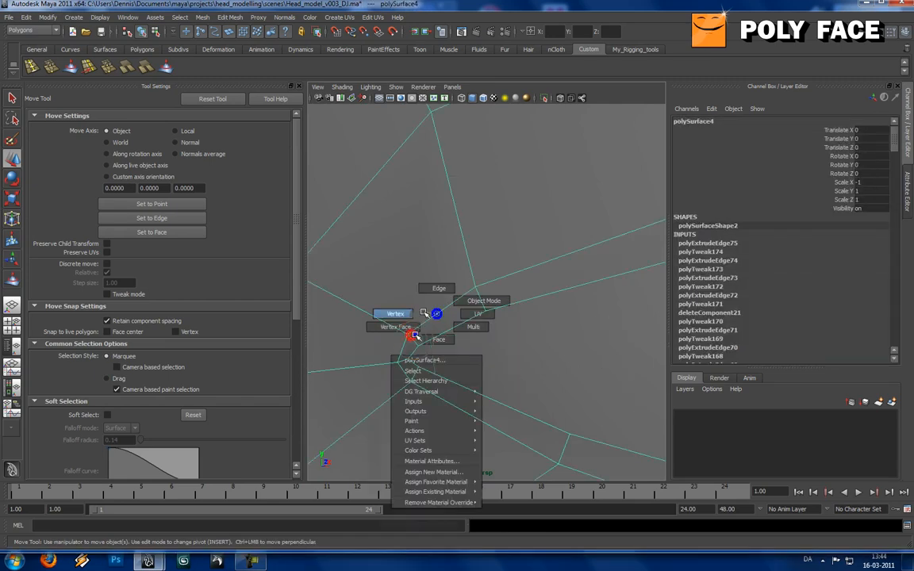
{"action": "left_click", "coordinate": [415, 341]}
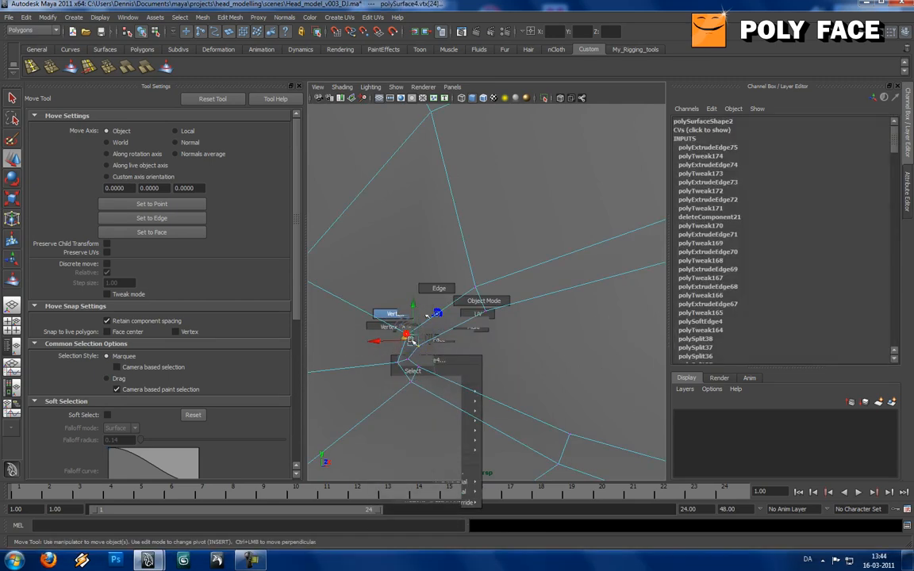
{"action": "left_click_drag", "start_coordinate": [412, 340], "coordinate": [405, 345]}
{"action": "left_click", "coordinate": [416, 367]}
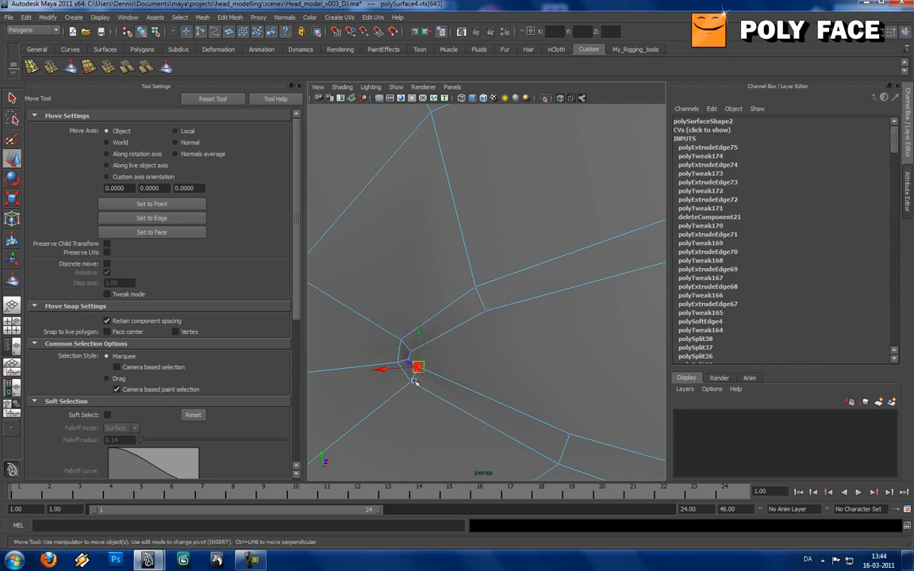
{"action": "left_click", "coordinate": [409, 385]}
{"action": "mouse_move", "coordinate": [409, 385]}
{"action": "left_mouse_down"}
{"action": "mouse_move", "coordinate": [410, 373]}
{"action": "mouse_move", "coordinate": [402, 379]}
{"action": "left_mouse_up"}
{"action": "left_click", "coordinate": [394, 342]}
{"action": "left_click_drag", "start_coordinate": [399, 343], "coordinate": [403, 340]}
Step: Adjust the two vertices of the surrounding edge loop just above and below the outer eye corner
{"action": "scroll", "coordinate": [399, 344], "scroll_direction": "down", "scroll_amount": 5}
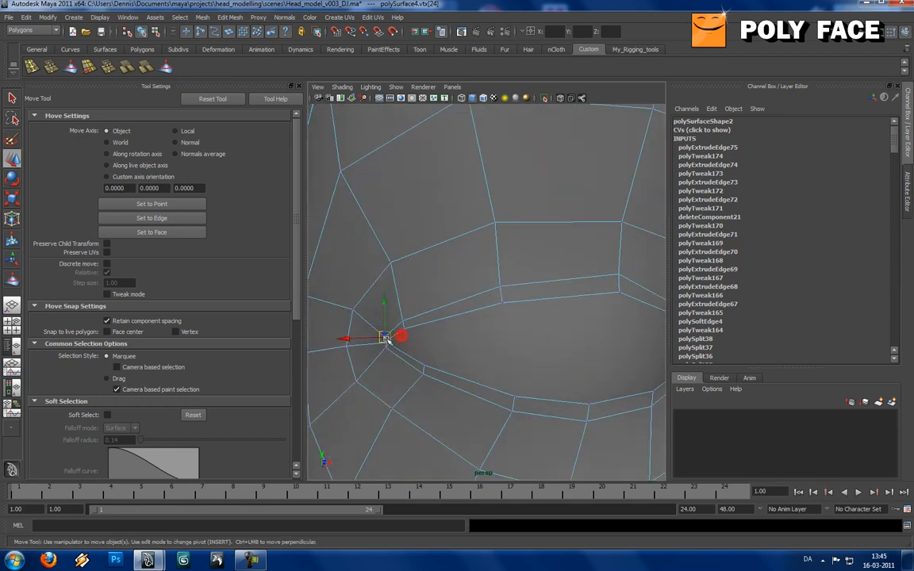
{"action": "left_click", "coordinate": [352, 311]}
{"action": "left_click_drag", "start_coordinate": [357, 310], "coordinate": [354, 320]}
{"action": "left_click", "coordinate": [356, 380]}
{"action": "left_click_drag", "start_coordinate": [356, 381], "coordinate": [356, 381]}
{"action": "scroll", "coordinate": [466, 250], "scroll_direction": "down", "scroll_amount": 6}
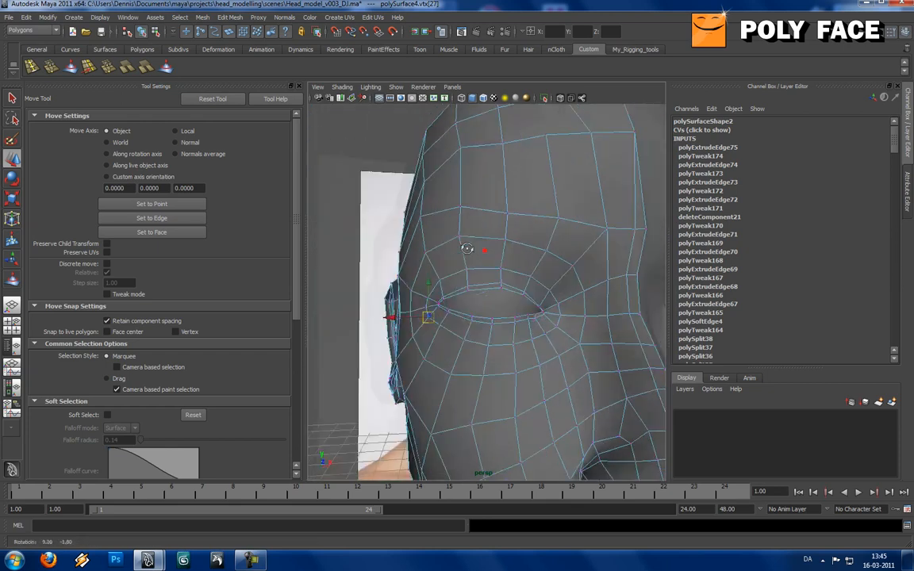
Step: Preview the head mesh smoothed and examine the outer eye corner and eyelid shape
{"action": "left_click_drag", "start_coordinate": [467, 249], "coordinate": [480, 250], "text": "alt"}
{"action": "right_click_drag", "start_coordinate": [480, 250], "coordinate": [490, 242]}
{"action": "key", "text": "3"}
{"action": "left_click", "coordinate": [368, 193]}
{"action": "left_click_drag", "start_coordinate": [421, 223], "coordinate": [464, 249], "text": "alt"}
{"action": "scroll", "coordinate": [436, 232], "scroll_direction": "down", "scroll_amount": 5}
{"action": "left_click", "coordinate": [500, 251]}
{"action": "key", "text": "1"}
Step: Shift the two vertices above the outer eye corner outward and adjust the outer edge vertices of the upper lid rim
{"action": "scroll", "coordinate": [453, 252], "scroll_direction": "up", "scroll_amount": 4}
{"action": "right_click_drag", "start_coordinate": [463, 249], "coordinate": [421, 238]}
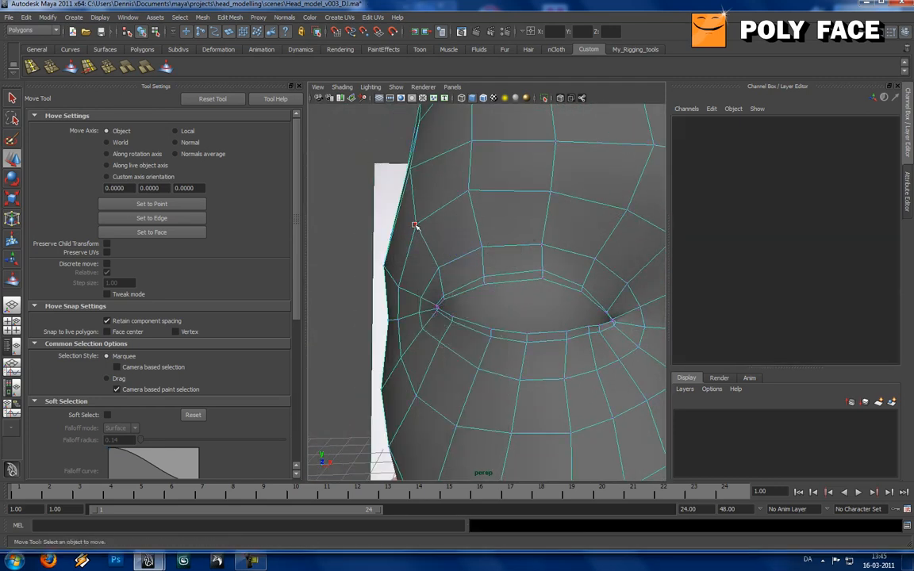
{"action": "left_click", "coordinate": [413, 224]}
{"action": "left_click_drag", "start_coordinate": [412, 247], "coordinate": [406, 246]}
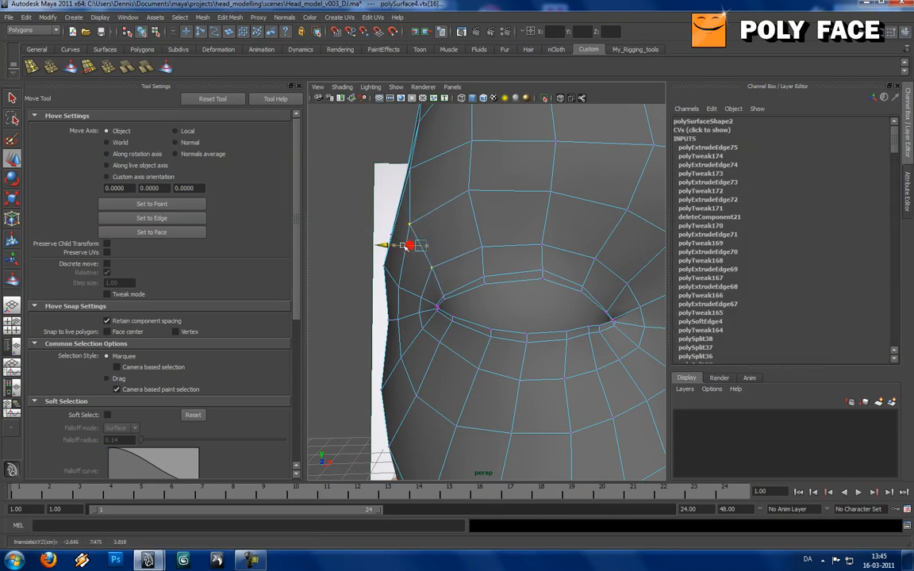
{"action": "left_click", "coordinate": [442, 294]}
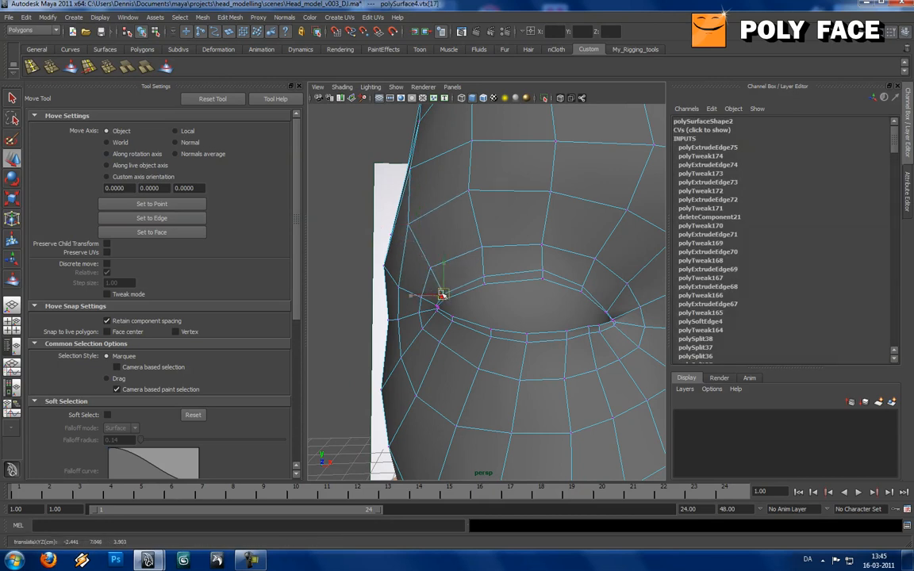
{"action": "left_click", "coordinate": [487, 274]}
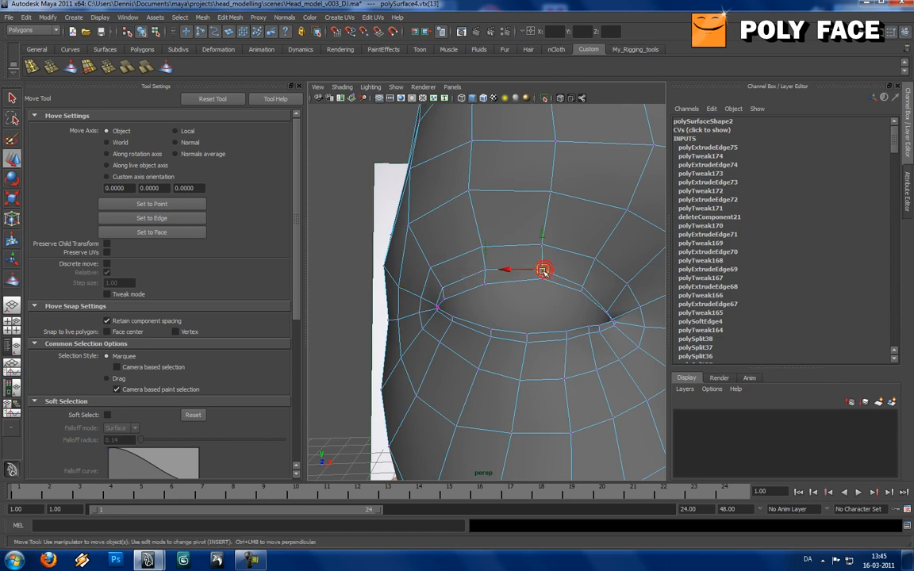
Step: Adjust the upper lid rim vertices near the inner eye corner and the vertices at the corner itself
{"action": "left_click_drag", "start_coordinate": [604, 284], "coordinate": [551, 286], "text": "alt"}
{"action": "middle_click_drag", "start_coordinate": [557, 287], "coordinate": [532, 285], "text": "alt"}
{"action": "scroll", "coordinate": [533, 286], "scroll_direction": "up", "scroll_amount": 4}
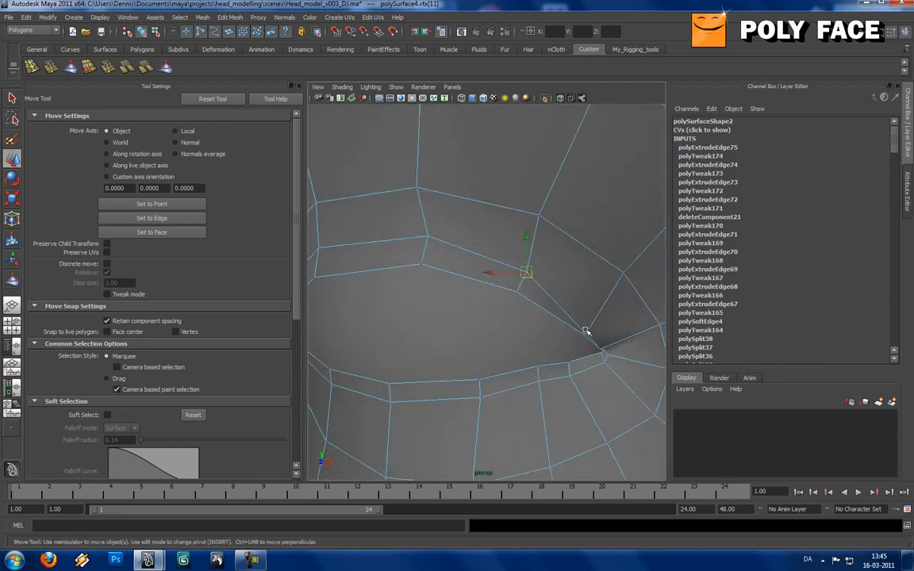
{"action": "key", "text": "ctrl+z"}
{"action": "key", "text": "ctrl+z"}
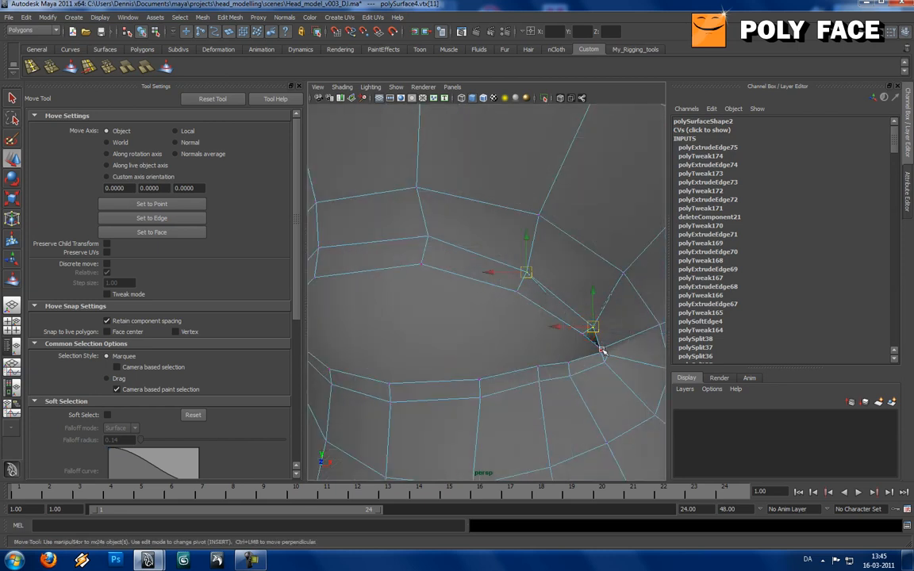
{"action": "left_click_drag", "start_coordinate": [603, 350], "coordinate": [605, 349]}
{"action": "scroll", "coordinate": [608, 343], "scroll_direction": "up", "scroll_amount": 5}
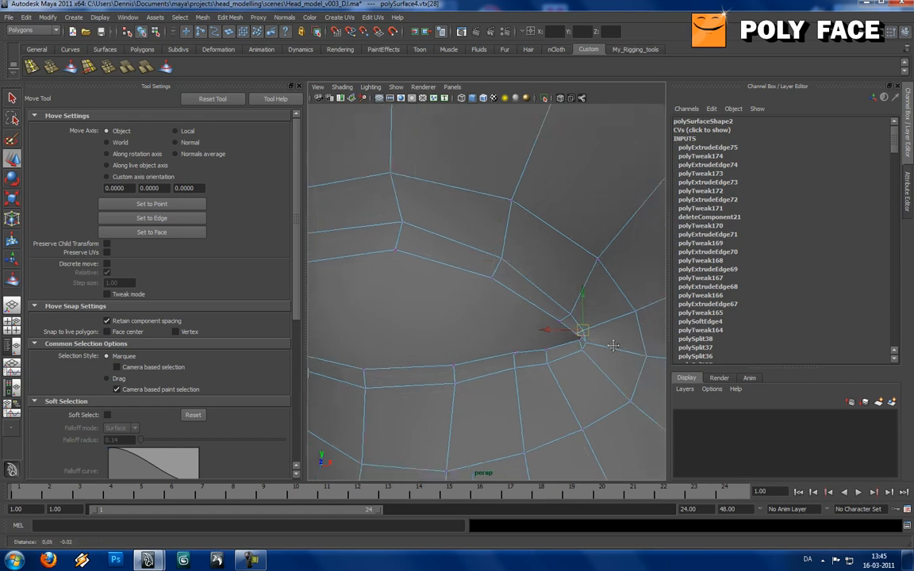
{"action": "scroll", "coordinate": [565, 331], "scroll_direction": "down", "scroll_amount": 3}
{"action": "left_click", "coordinate": [518, 334]}
{"action": "scroll", "coordinate": [397, 258], "scroll_direction": "down", "scroll_amount": 3}
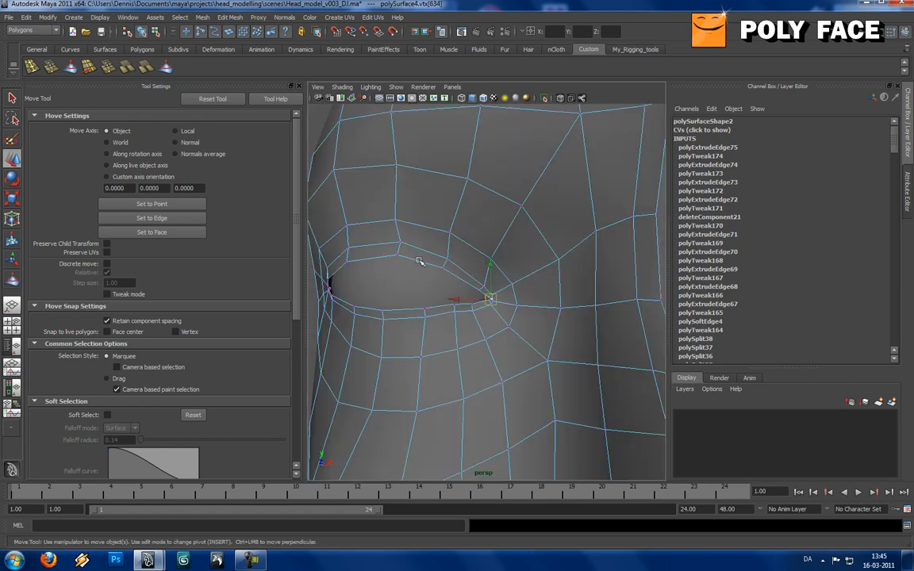
Step: Lower the outer edge vertices along the lower eyelid rim to widen the lid's thickness evenly
{"action": "left_click_drag", "start_coordinate": [419, 262], "coordinate": [418, 260], "text": "alt"}
{"action": "right_click_drag", "start_coordinate": [453, 259], "coordinate": [465, 247]}
{"action": "right_click", "coordinate": [465, 246], "text": "shift"}
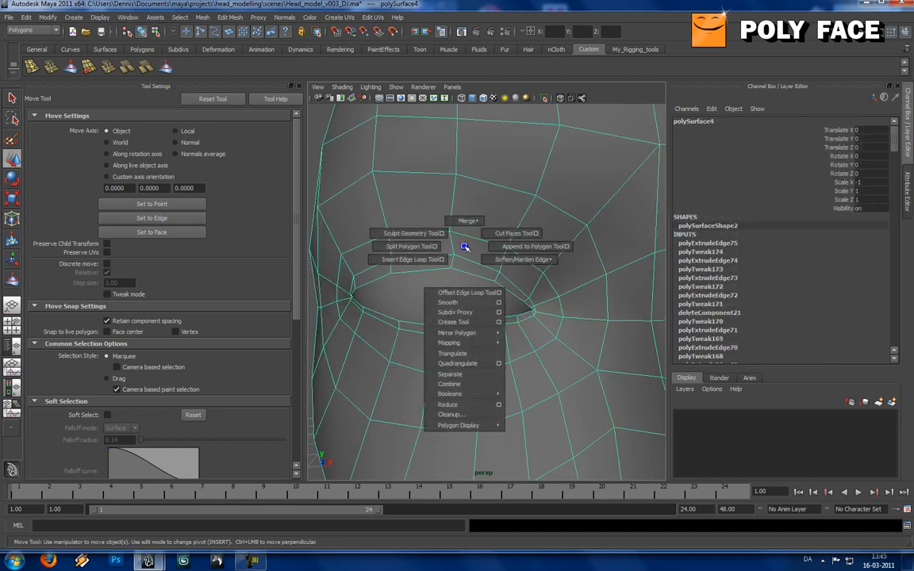
{"action": "right_click_drag", "start_coordinate": [473, 333], "coordinate": [480, 333]}
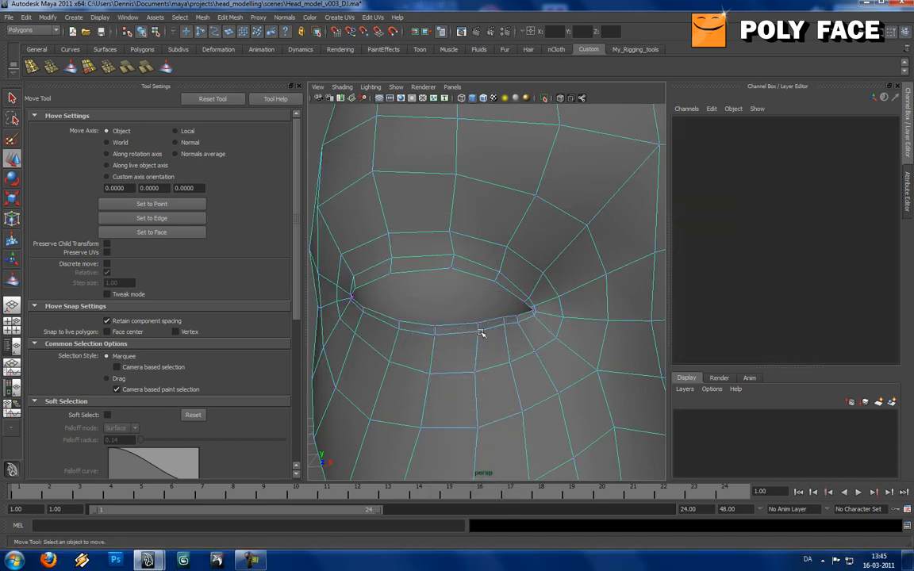
{"action": "left_click", "coordinate": [480, 333]}
{"action": "left_click_drag", "start_coordinate": [477, 312], "coordinate": [400, 316]}
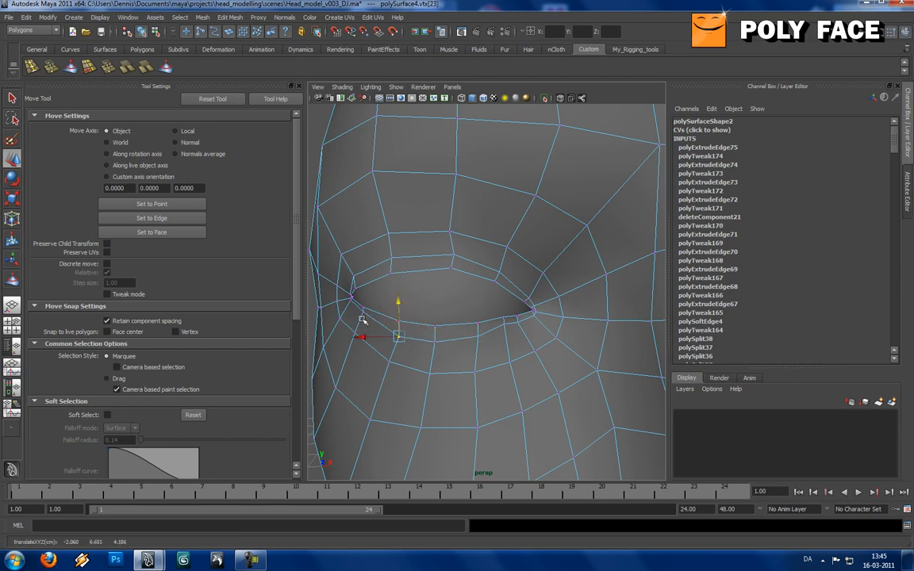
{"action": "left_click", "coordinate": [362, 313]}
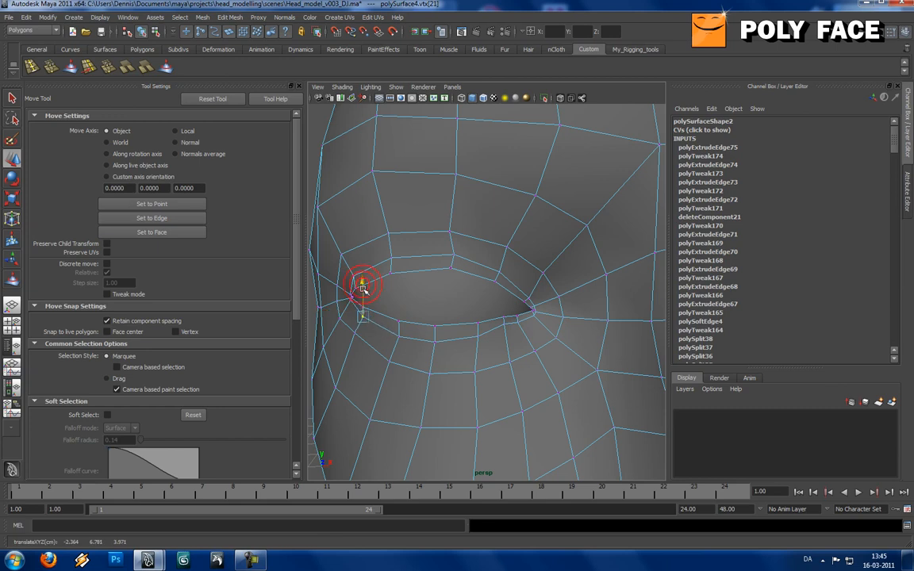
{"action": "mouse_move", "coordinate": [510, 328]}
{"action": "right_mouse_down"}
{"action": "mouse_move", "coordinate": [492, 337]}
{"action": "mouse_move", "coordinate": [499, 331]}
{"action": "right_mouse_up"}
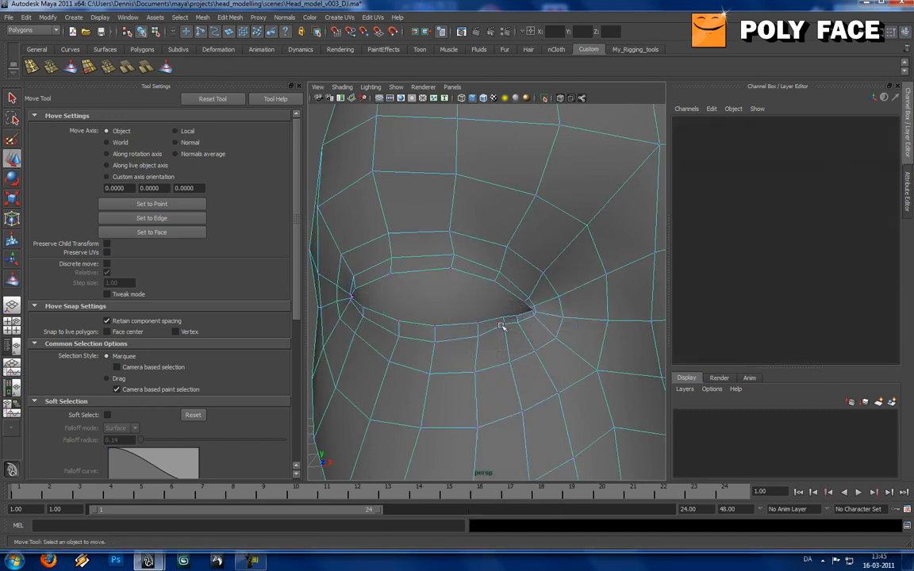
{"action": "left_click", "coordinate": [451, 292]}
{"action": "left_click", "coordinate": [512, 328]}
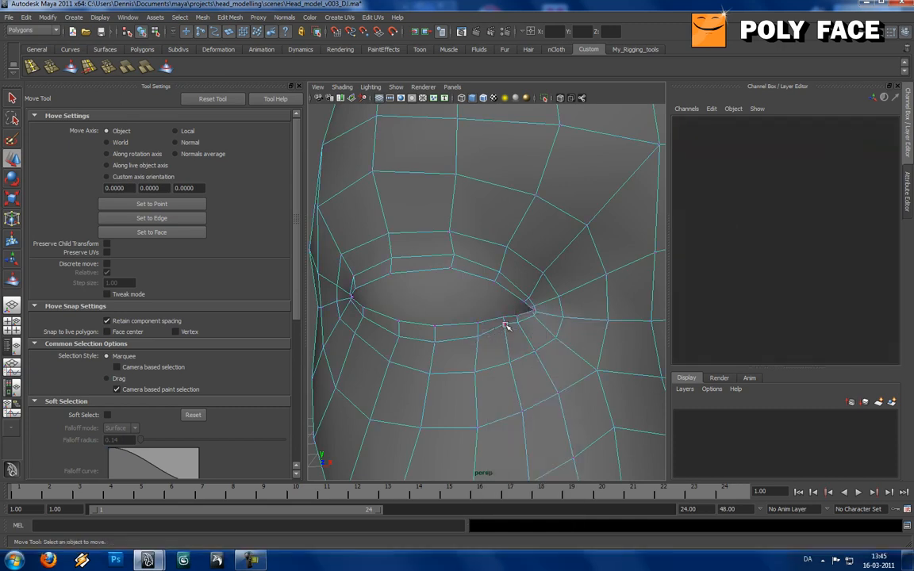
{"action": "left_click", "coordinate": [506, 326]}
{"action": "left_click_drag", "start_coordinate": [506, 324], "coordinate": [503, 303]}
Step: Insert an edge loop around the eyelid rim between its inner and outer edges and adjust the loop's depth
{"action": "right_click_drag", "start_coordinate": [478, 259], "coordinate": [434, 270]}
{"action": "left_click", "coordinate": [455, 264]}
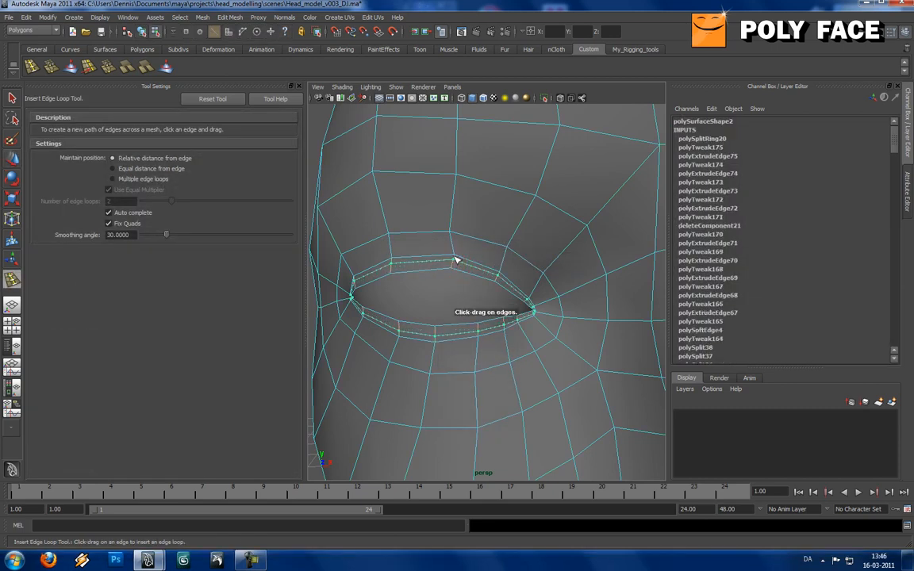
{"action": "left_click_drag", "start_coordinate": [456, 260], "coordinate": [453, 264]}
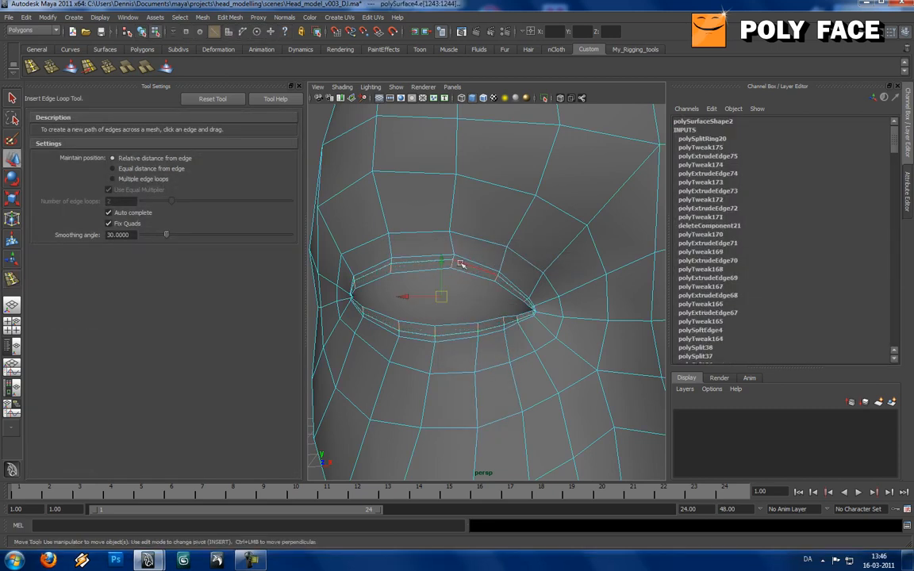
{"action": "left_click_drag", "start_coordinate": [453, 264], "coordinate": [554, 298], "text": "alt"}
{"action": "key", "text": "f"}
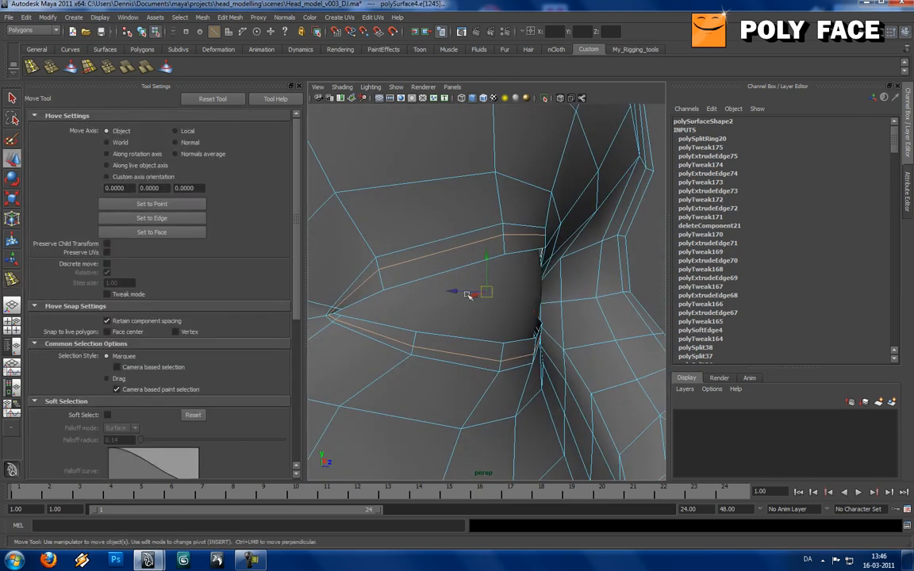
{"action": "left_click_drag", "start_coordinate": [440, 311], "coordinate": [587, 317], "text": "alt"}
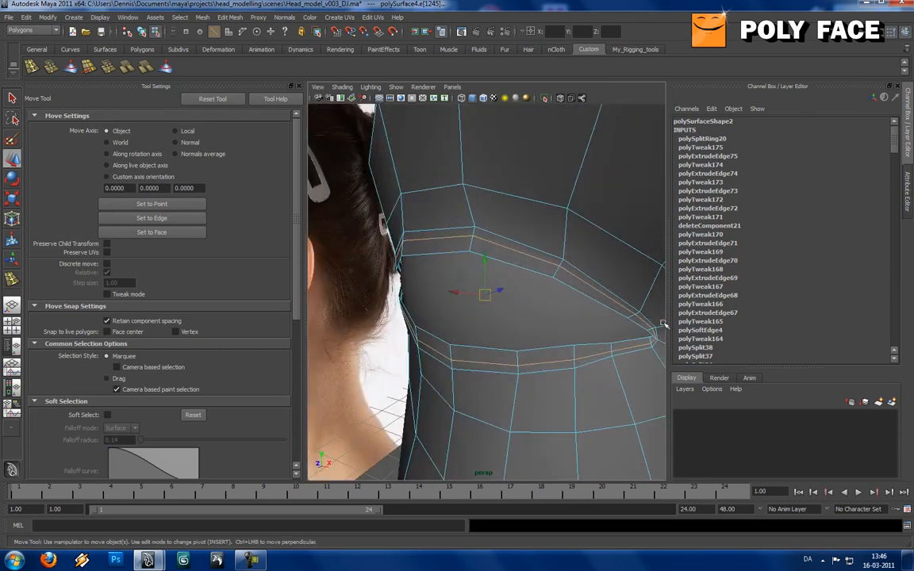
{"action": "left_click_drag", "start_coordinate": [648, 352], "coordinate": [427, 279], "text": "alt"}
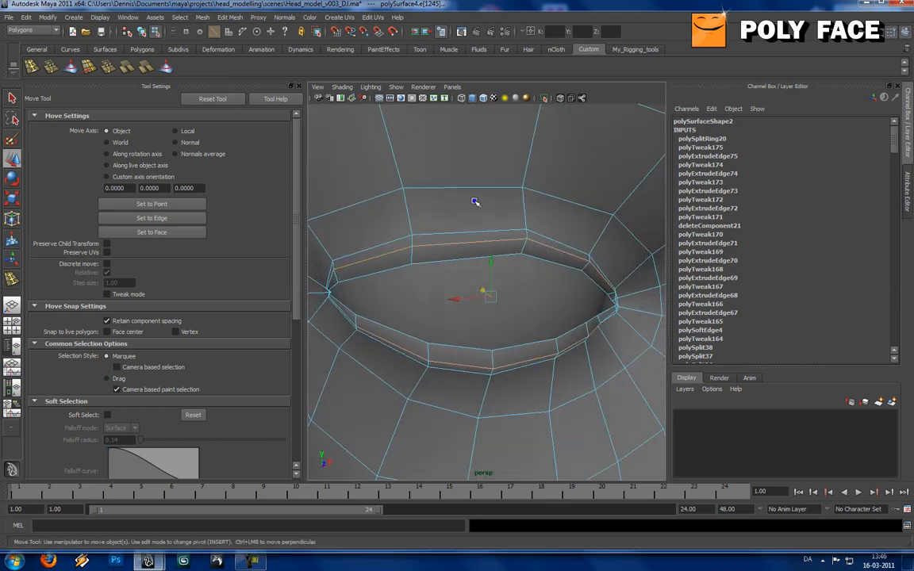
Step: Preview the whole head smoothed and examine the eyelids with the added rim edge loop
{"action": "right_click_drag", "start_coordinate": [475, 202], "coordinate": [483, 194]}
{"action": "key", "text": "3"}
{"action": "scroll", "coordinate": [484, 194], "scroll_direction": "down", "scroll_amount": 5}
{"action": "left_click", "coordinate": [367, 183]}
{"action": "mouse_move", "coordinate": [437, 223]}
{"action": "left_mouse_down", "text": "alt"}
{"action": "mouse_move", "coordinate": [408, 218]}
{"action": "mouse_move", "coordinate": [433, 219]}
{"action": "left_mouse_up", "text": "alt"}
{"action": "scroll", "coordinate": [408, 218], "scroll_direction": "down", "scroll_amount": 5}
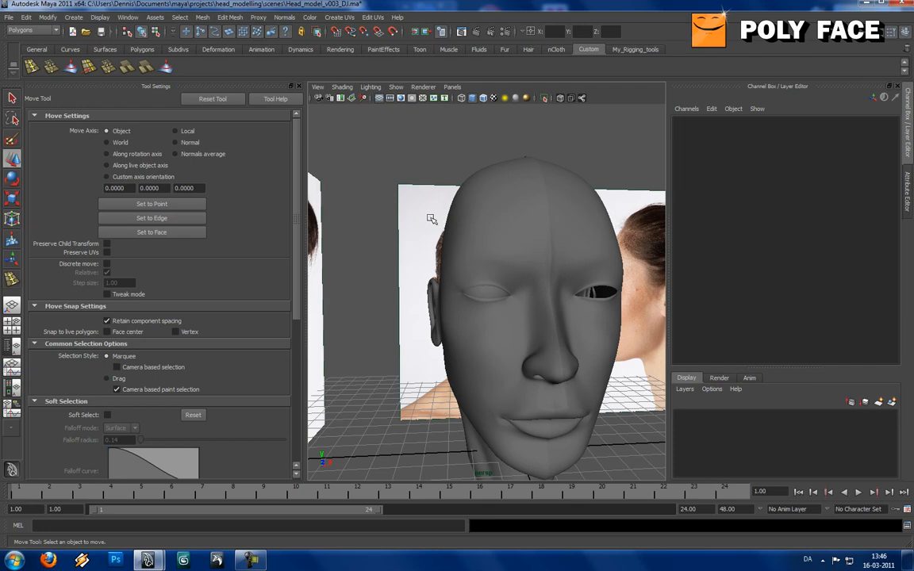
{"action": "scroll", "coordinate": [446, 254], "scroll_direction": "up", "scroll_amount": 7}
{"action": "left_click", "coordinate": [469, 252]}
{"action": "key", "text": "1"}
Step: Adjust the depth of the vertices just above the upper eyelid, checking their profile from the side
{"action": "key", "text": "F10"}
{"action": "left_click_drag", "start_coordinate": [472, 253], "coordinate": [498, 258], "text": "alt"}
{"action": "scroll", "coordinate": [541, 254], "scroll_direction": "down", "scroll_amount": 3}
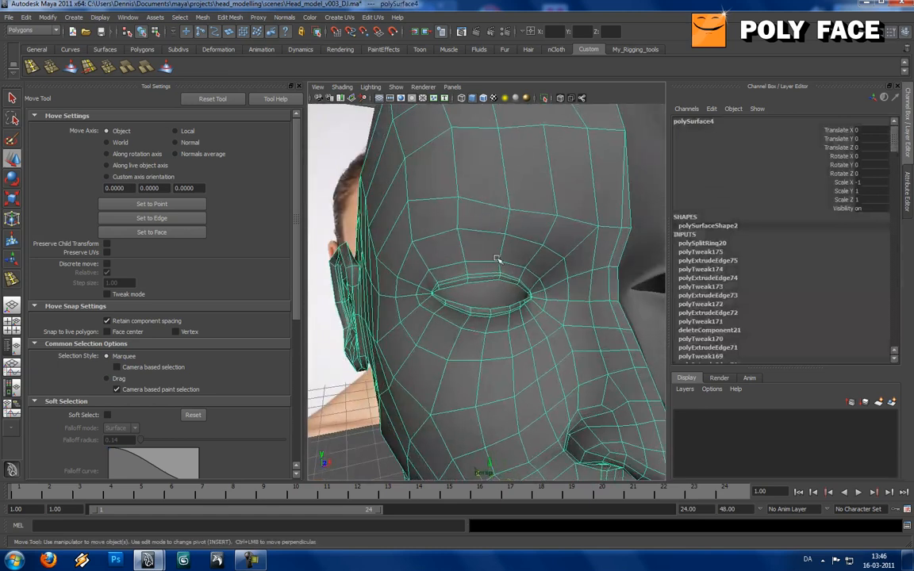
{"action": "scroll", "coordinate": [498, 259], "scroll_direction": "up", "scroll_amount": 5}
{"action": "right_click_drag", "start_coordinate": [494, 255], "coordinate": [451, 255]}
{"action": "left_click", "coordinate": [514, 224]}
{"action": "left_click_drag", "start_coordinate": [504, 231], "coordinate": [548, 229], "text": "alt"}
{"action": "left_click", "coordinate": [520, 223]}
{"action": "key", "text": "ctrl+z"}
{"action": "left_click", "coordinate": [545, 236]}
{"action": "mouse_move", "coordinate": [487, 253]}
{"action": "left_mouse_down", "text": "alt"}
{"action": "mouse_move", "coordinate": [500, 224]}
{"action": "mouse_move", "coordinate": [519, 221]}
{"action": "mouse_move", "coordinate": [475, 262]}
{"action": "left_mouse_up", "text": "alt"}
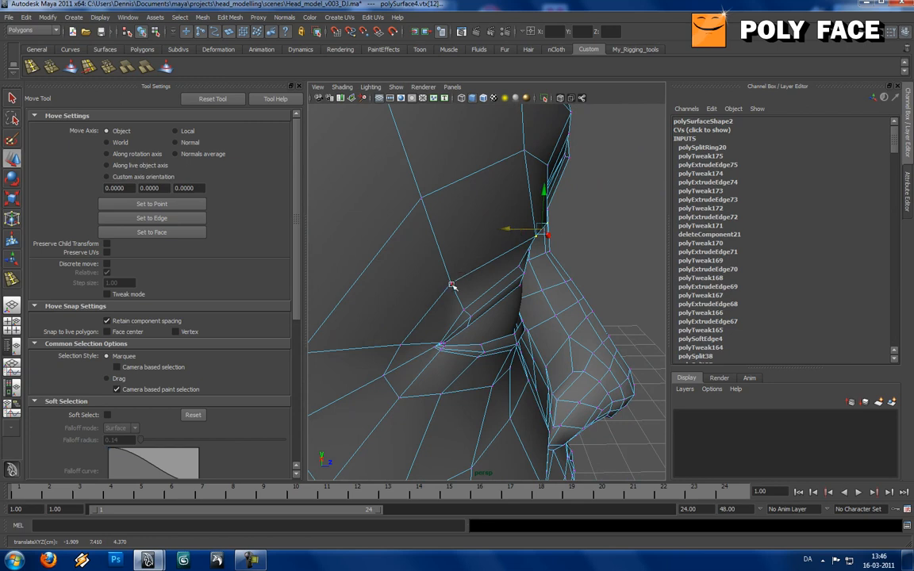
{"action": "left_click_drag", "start_coordinate": [429, 283], "coordinate": [464, 239], "text": "alt"}
Step: Preview the mesh smoothed and check the reshaped area above the upper eyelid
{"action": "right_click_drag", "start_coordinate": [464, 239], "coordinate": [533, 220]}
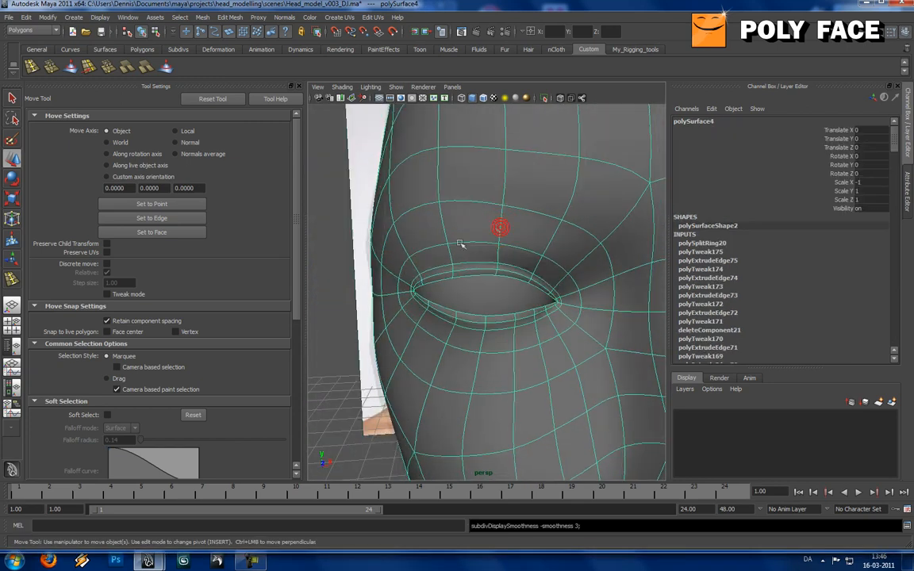
{"action": "left_click", "coordinate": [346, 286]}
{"action": "left_click_drag", "start_coordinate": [489, 239], "coordinate": [488, 273], "text": "alt"}
{"action": "left_click", "coordinate": [484, 253]}
{"action": "key", "text": "1"}
Step: Hide the eyeball sphere in the front wireframe view and switch the head mesh to vertex editing over the eye reference
{"action": "key", "text": "space"}
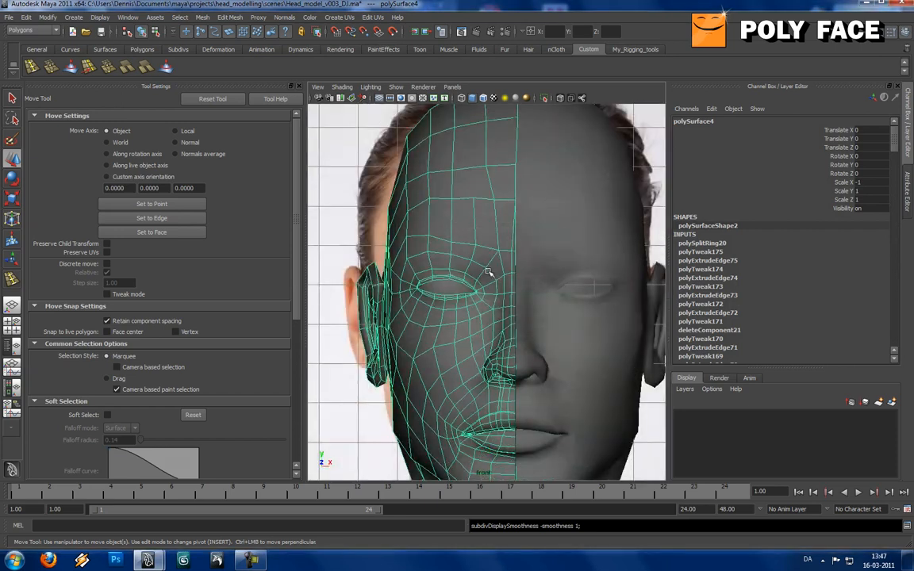
{"action": "key", "text": "4"}
{"action": "middle_click_drag", "start_coordinate": [489, 273], "coordinate": [521, 275], "text": "alt"}
{"action": "scroll", "coordinate": [512, 280], "scroll_direction": "up", "scroll_amount": 6}
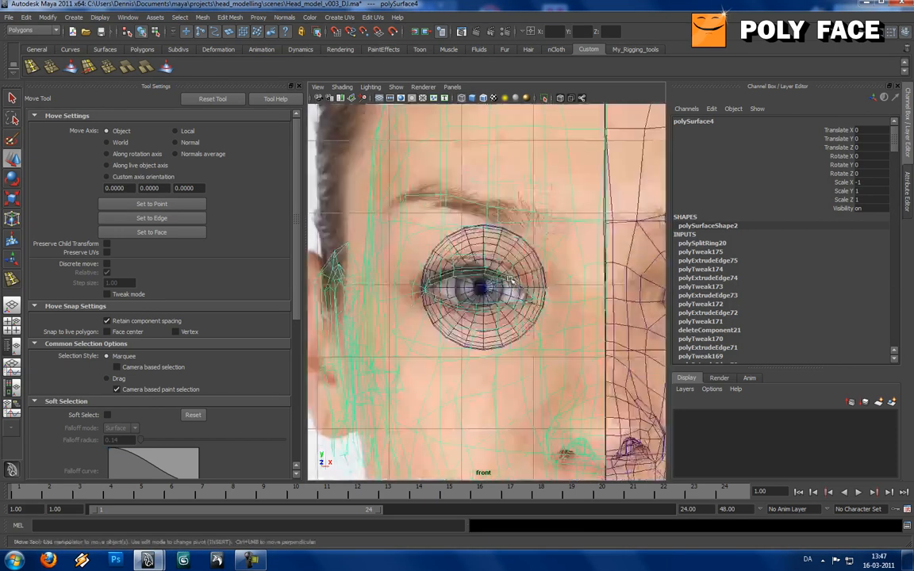
{"action": "left_click", "coordinate": [480, 283]}
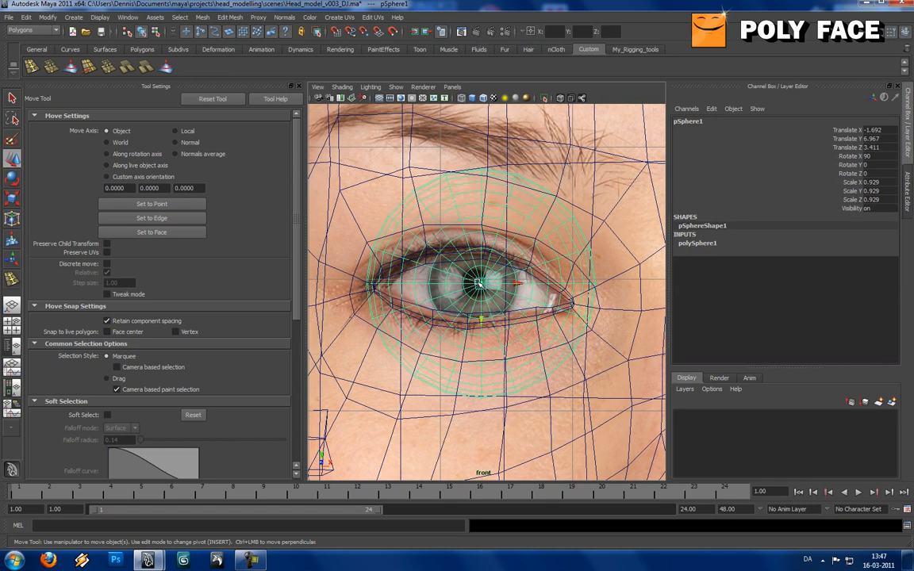
{"action": "key", "text": "ctrl+h"}
{"action": "left_click", "coordinate": [441, 254]}
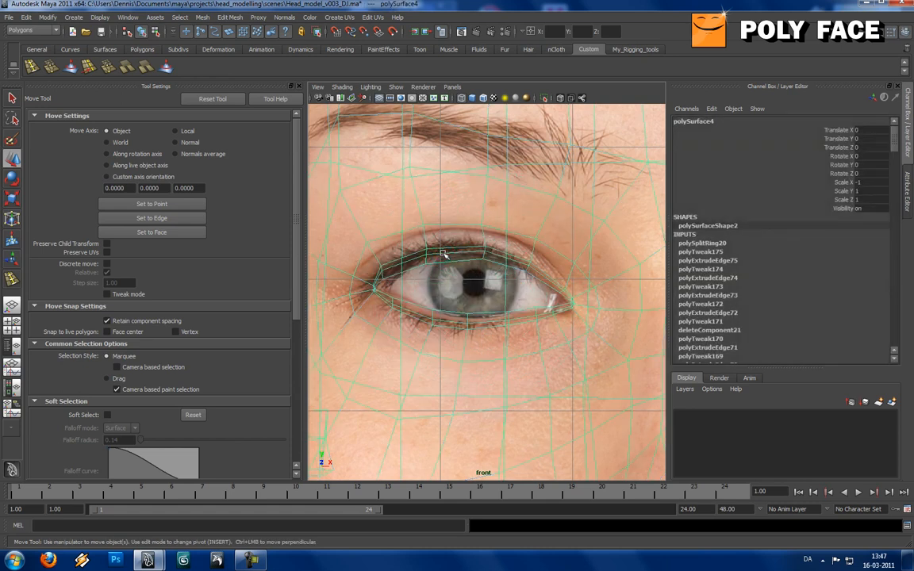
{"action": "right_click_drag", "start_coordinate": [442, 255], "coordinate": [439, 230]}
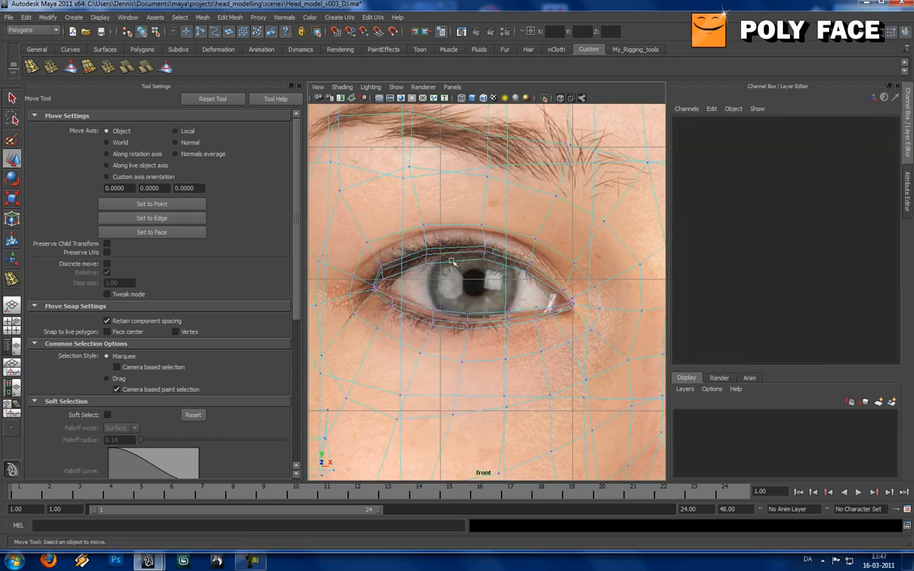
Step: Move the upper eyelid's rim vertices in the front view to follow the lid crease and lash line in the photo
{"action": "left_click", "coordinate": [483, 248]}
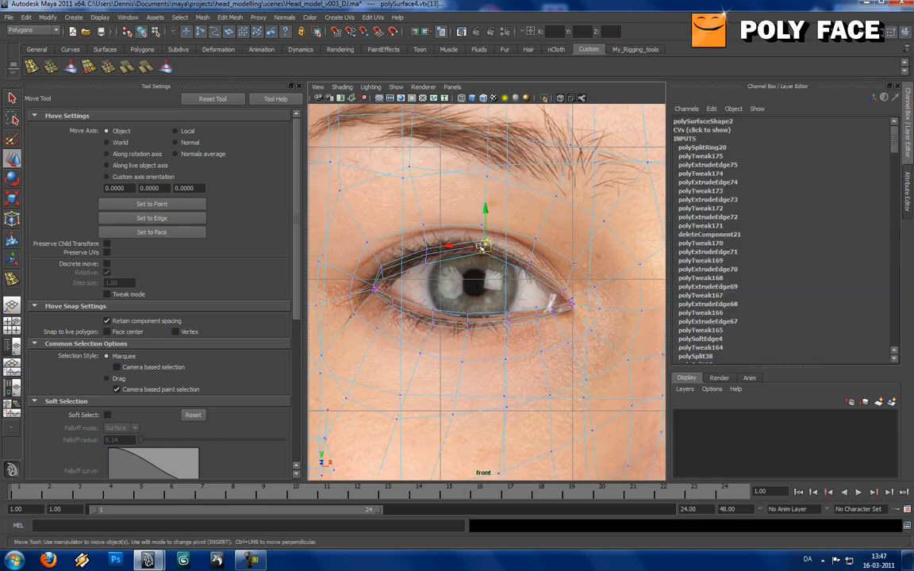
{"action": "left_click_drag", "start_coordinate": [489, 244], "coordinate": [487, 244]}
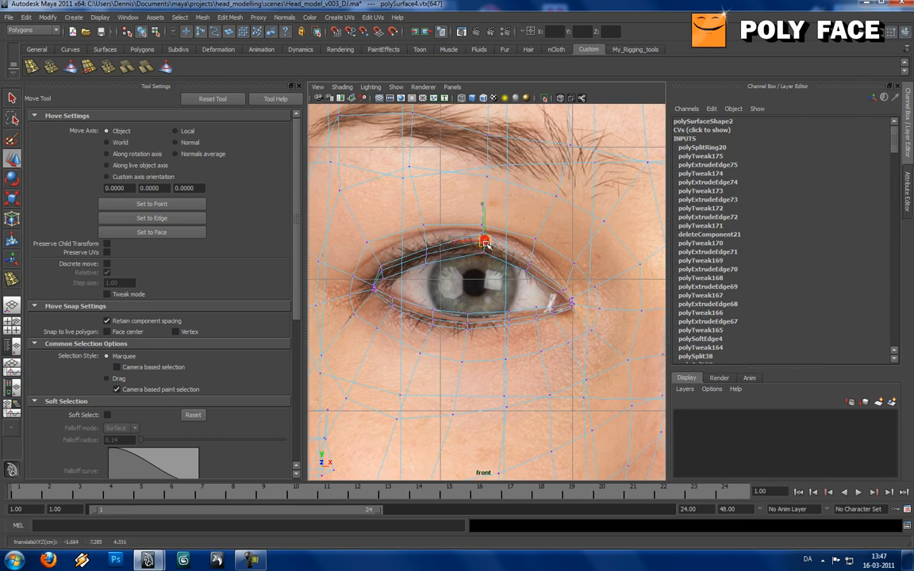
{"action": "left_click", "coordinate": [531, 253]}
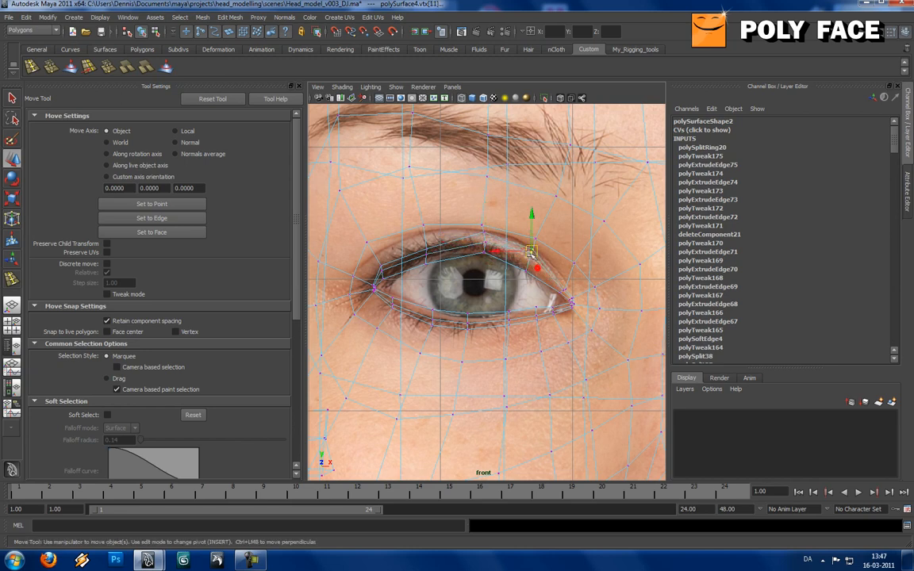
{"action": "left_click", "coordinate": [532, 258]}
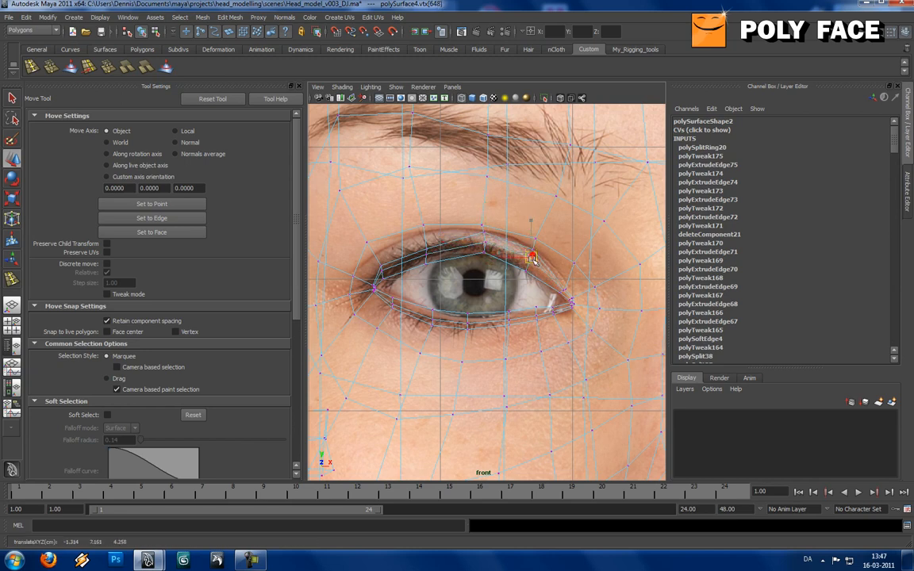
{"action": "left_click", "coordinate": [424, 237]}
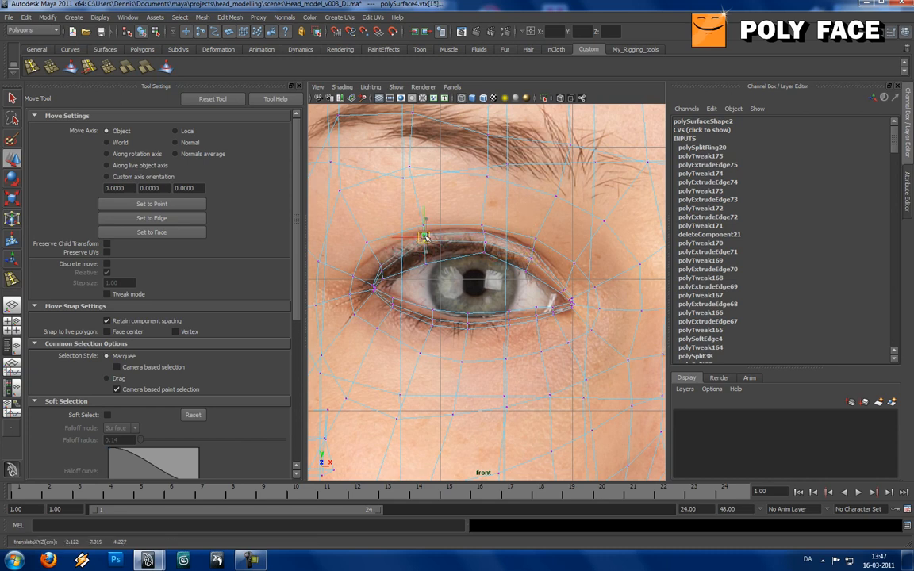
{"action": "left_click", "coordinate": [425, 246]}
{"action": "left_click", "coordinate": [427, 263]}
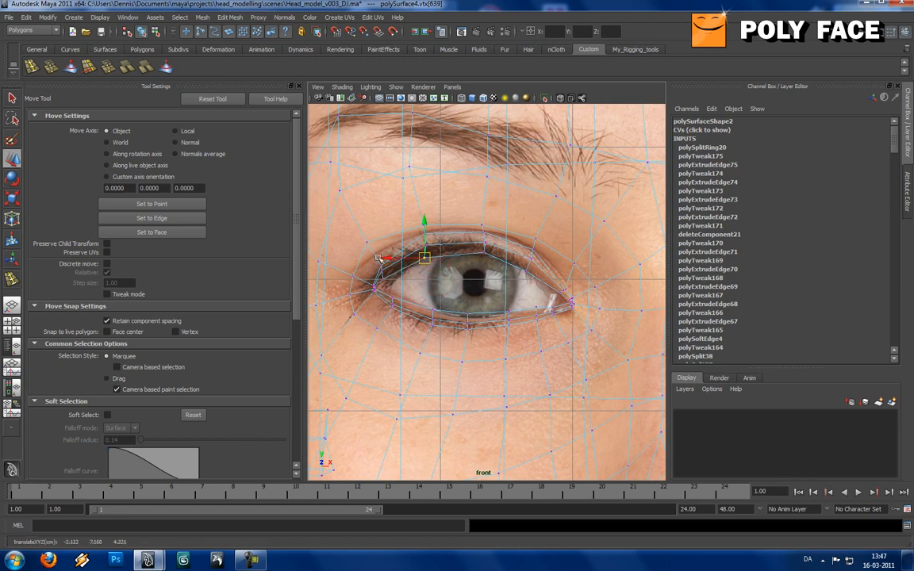
Step: Move the upper lid vertex near the outer eye corner outward and reposition the corner vertices to fit the photo
{"action": "left_click", "coordinate": [381, 269]}
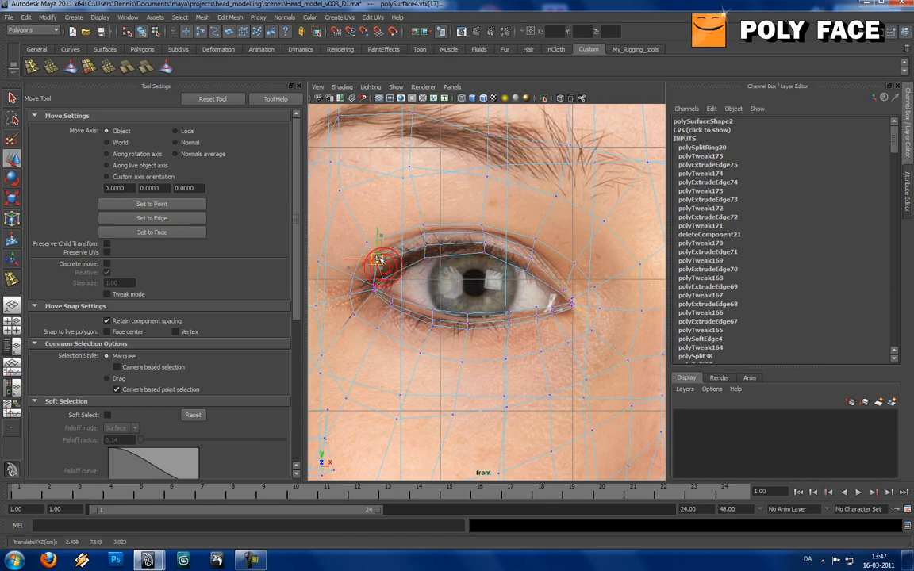
{"action": "left_click_drag", "start_coordinate": [386, 264], "coordinate": [378, 255]}
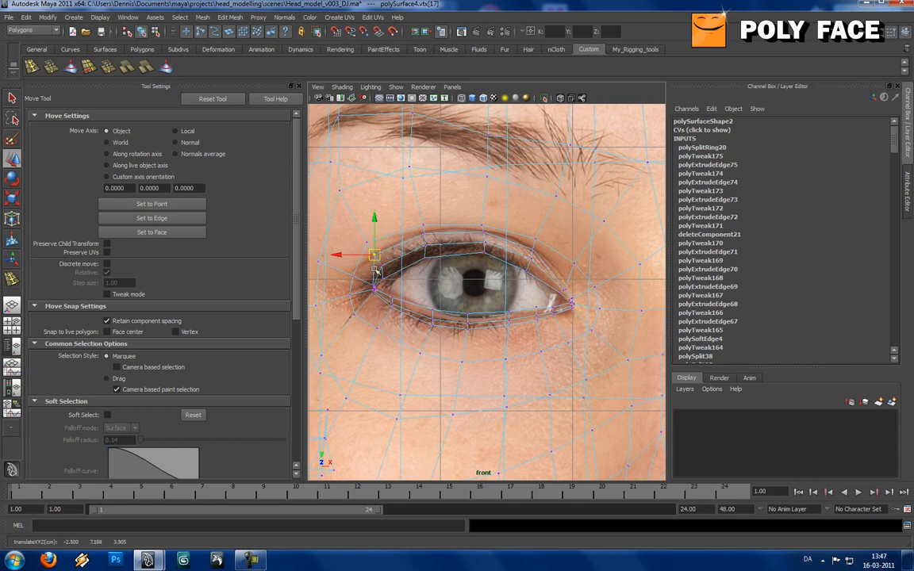
{"action": "scroll", "coordinate": [430, 270], "scroll_direction": "up", "scroll_amount": 3}
{"action": "middle_click_drag", "start_coordinate": [379, 278], "coordinate": [455, 276], "text": "alt"}
{"action": "left_click_drag", "start_coordinate": [433, 274], "coordinate": [414, 261]}
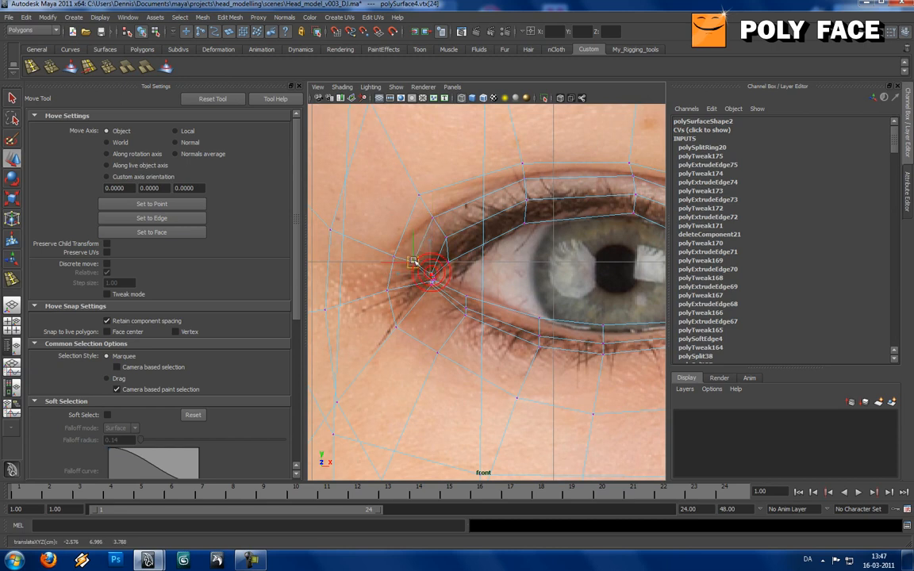
{"action": "left_click", "coordinate": [427, 266]}
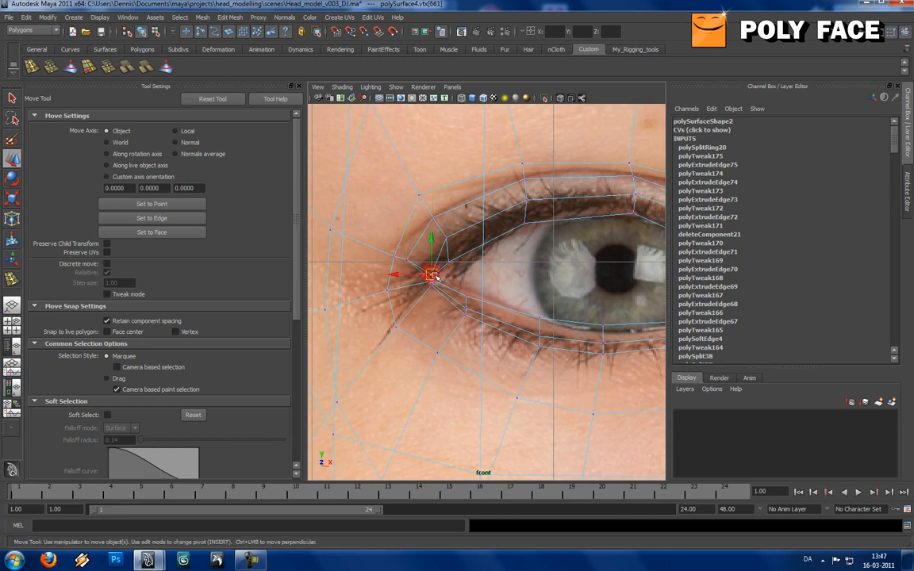
{"action": "left_click", "coordinate": [430, 288]}
{"action": "left_click", "coordinate": [431, 285]}
Step: Spread out the tightly clustered rim vertices at the outer corner of the eye
{"action": "scroll", "coordinate": [431, 292], "scroll_direction": "up", "scroll_amount": 3}
{"action": "middle_click_drag", "start_coordinate": [429, 298], "coordinate": [487, 280], "text": "alt"}
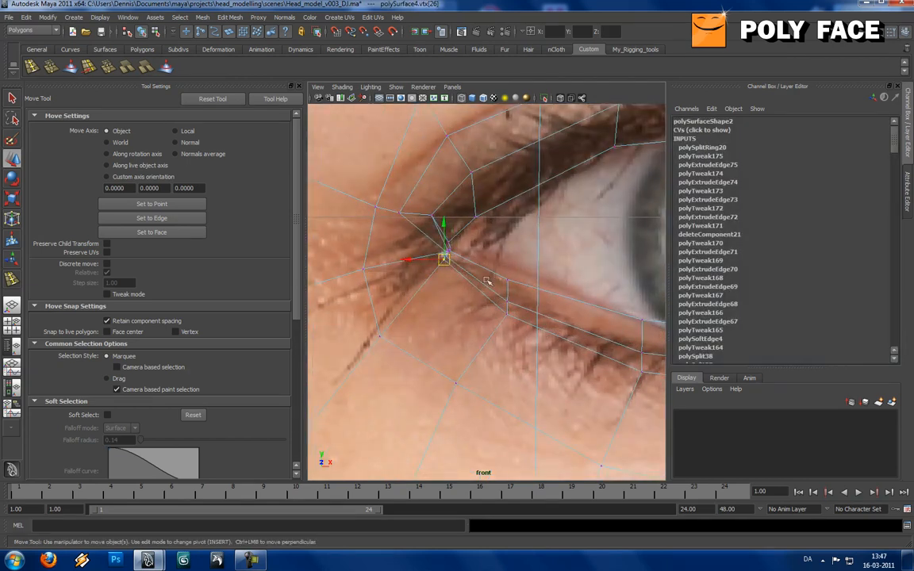
{"action": "mouse_move", "coordinate": [449, 261]}
{"action": "left_mouse_down"}
{"action": "mouse_move", "coordinate": [429, 255]}
{"action": "mouse_move", "coordinate": [456, 255]}
{"action": "mouse_move", "coordinate": [439, 253]}
{"action": "left_mouse_up"}
{"action": "left_click", "coordinate": [448, 252]}
{"action": "left_click", "coordinate": [409, 253]}
{"action": "left_click_drag", "start_coordinate": [429, 248], "coordinate": [430, 247]}
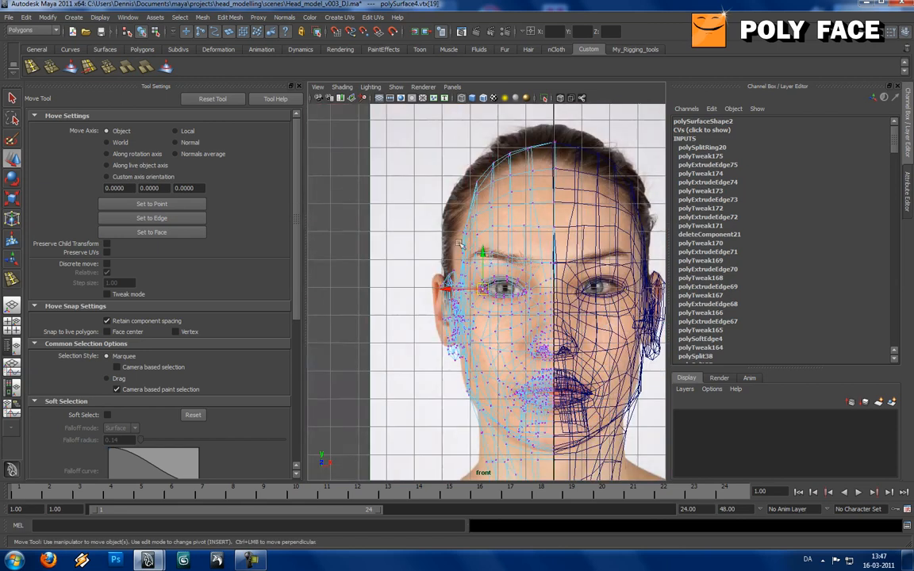
Step: Reposition the loop vertices just above the upper lid's outer end to even out their spacing around the eye
{"action": "scroll", "coordinate": [455, 258], "scroll_direction": "up", "scroll_amount": 10}
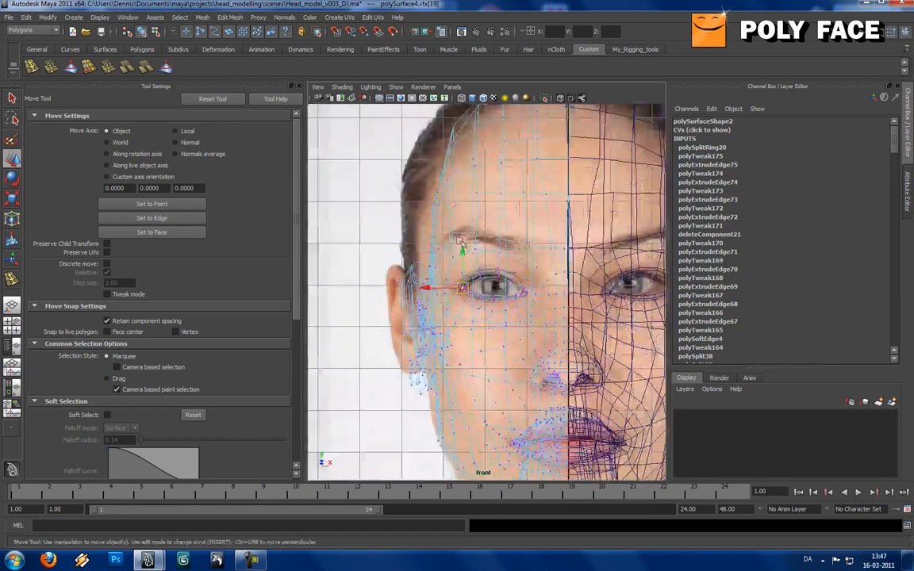
{"action": "left_click", "coordinate": [424, 235]}
{"action": "left_click_drag", "start_coordinate": [418, 230], "coordinate": [412, 244]}
{"action": "left_click", "coordinate": [404, 230]}
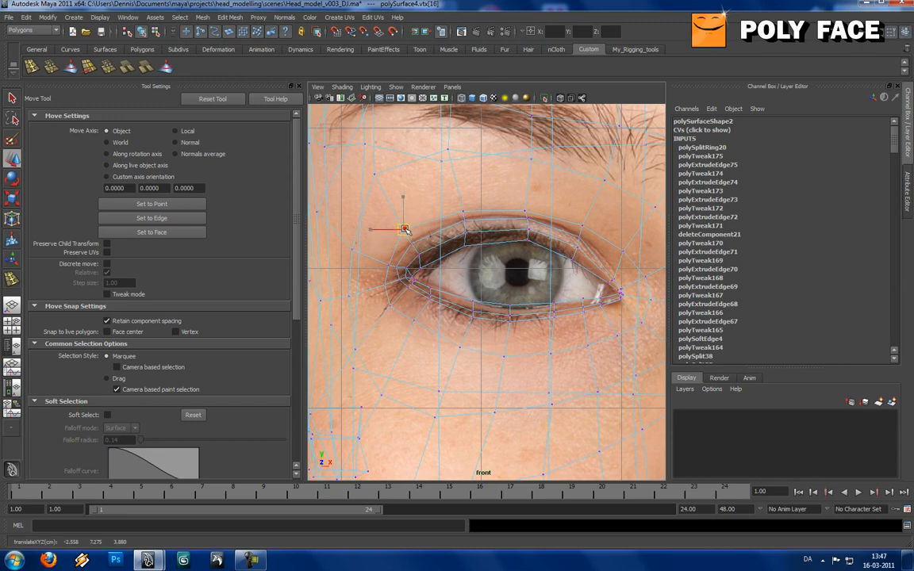
Step: Adjust the height of the lower eyelid vertices from the middle toward the outer corner to follow the photo's lid edge
{"action": "middle_click_drag", "start_coordinate": [470, 199], "coordinate": [451, 222], "text": "alt"}
{"action": "scroll", "coordinate": [453, 224], "scroll_direction": "down", "scroll_amount": 10}
{"action": "scroll", "coordinate": [468, 251], "scroll_direction": "up", "scroll_amount": 8}
{"action": "middle_click_drag", "start_coordinate": [479, 253], "coordinate": [467, 230], "text": "alt"}
{"action": "scroll", "coordinate": [475, 240], "scroll_direction": "up", "scroll_amount": 4}
{"action": "scroll", "coordinate": [481, 254], "scroll_direction": "down", "scroll_amount": 8}
{"action": "scroll", "coordinate": [492, 279], "scroll_direction": "up", "scroll_amount": 2}
{"action": "scroll", "coordinate": [493, 278], "scroll_direction": "up", "scroll_amount": 6}
{"action": "left_click", "coordinate": [509, 275]}
{"action": "left_click_drag", "start_coordinate": [508, 275], "coordinate": [509, 258]}
{"action": "left_click", "coordinate": [445, 299]}
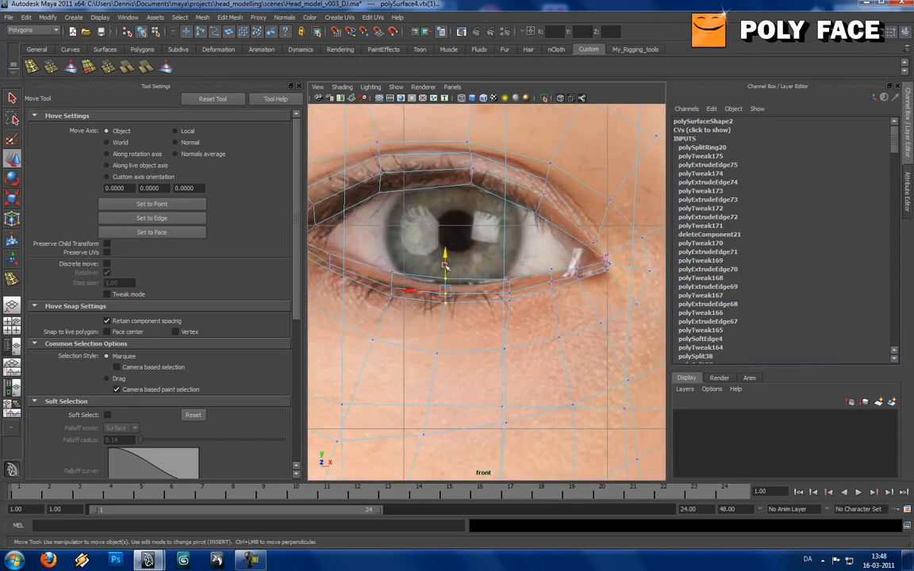
{"action": "left_click", "coordinate": [391, 278]}
{"action": "left_click_drag", "start_coordinate": [394, 250], "coordinate": [394, 256]}
{"action": "middle_click_drag", "start_coordinate": [373, 250], "coordinate": [445, 258], "text": "alt"}
{"action": "mouse_move", "coordinate": [408, 259]}
{"action": "left_mouse_down"}
{"action": "mouse_move", "coordinate": [391, 282]}
{"action": "mouse_move", "coordinate": [400, 271]}
{"action": "left_mouse_up"}
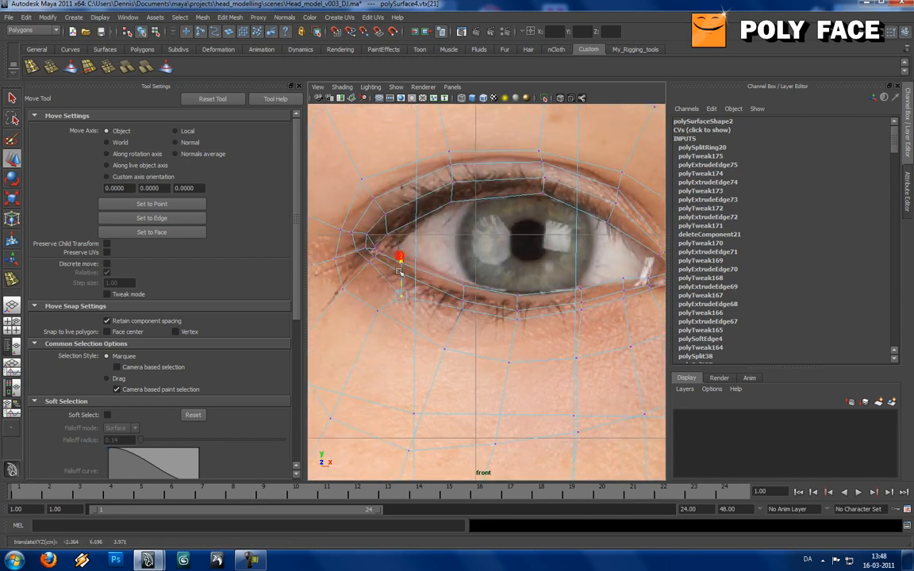
Step: Pull the outermost rim vertices of the lower eyelid down to widen the lid band beneath the eye
{"action": "middle_click_drag", "start_coordinate": [469, 324], "coordinate": [456, 306]}
{"action": "left_click_drag", "start_coordinate": [468, 293], "coordinate": [467, 303]}
{"action": "left_click_drag", "start_coordinate": [370, 262], "coordinate": [402, 276]}
{"action": "mouse_move", "coordinate": [474, 305]}
{"action": "left_mouse_down"}
{"action": "mouse_move", "coordinate": [458, 295]}
{"action": "mouse_move", "coordinate": [461, 307]}
{"action": "left_mouse_up"}
{"action": "left_click_drag", "start_coordinate": [531, 333], "coordinate": [514, 294]}
{"action": "mouse_move", "coordinate": [589, 319]}
{"action": "left_mouse_down"}
{"action": "mouse_move", "coordinate": [574, 302]}
{"action": "mouse_move", "coordinate": [584, 308]}
{"action": "left_mouse_up"}
{"action": "middle_click_drag", "start_coordinate": [589, 283], "coordinate": [526, 309], "text": "alt"}
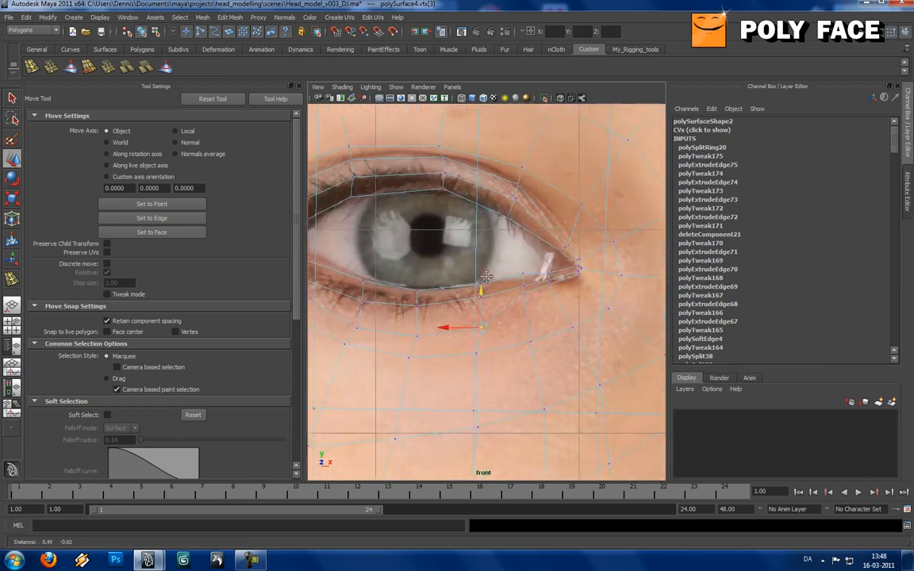
Step: Reposition the lower eyelid vertices near the inner eye corner to continue the widened lid band
{"action": "left_click_drag", "start_coordinate": [516, 265], "coordinate": [524, 264]}
{"action": "left_click_drag", "start_coordinate": [537, 312], "coordinate": [523, 300]}
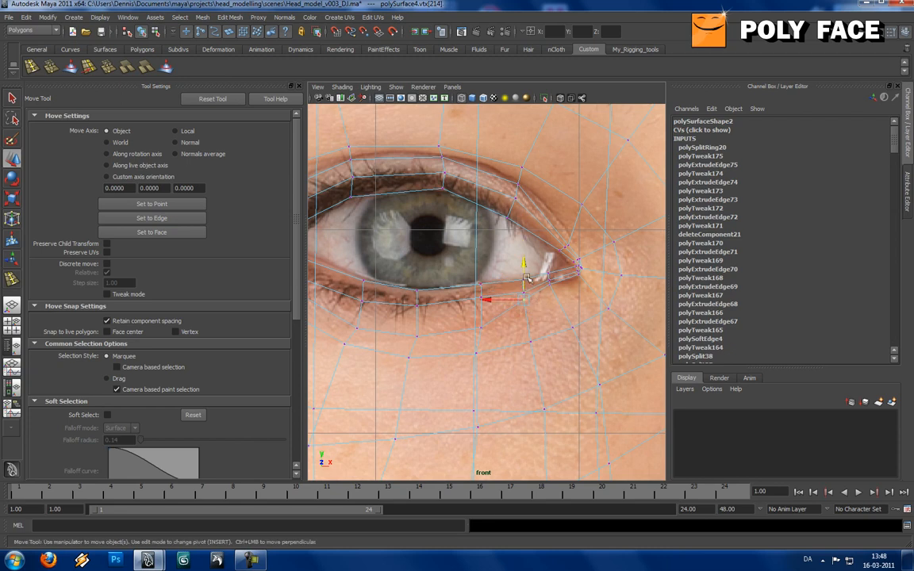
{"action": "left_click", "coordinate": [526, 300]}
{"action": "mouse_move", "coordinate": [518, 299]}
{"action": "left_mouse_down"}
{"action": "mouse_move", "coordinate": [516, 290]}
{"action": "mouse_move", "coordinate": [527, 292]}
{"action": "left_mouse_up"}
{"action": "left_click_drag", "start_coordinate": [548, 249], "coordinate": [553, 280]}
Step: Adjust the middle row of lower eyelid vertices one by one from the inner corner toward the outer side
{"action": "left_click", "coordinate": [527, 265]}
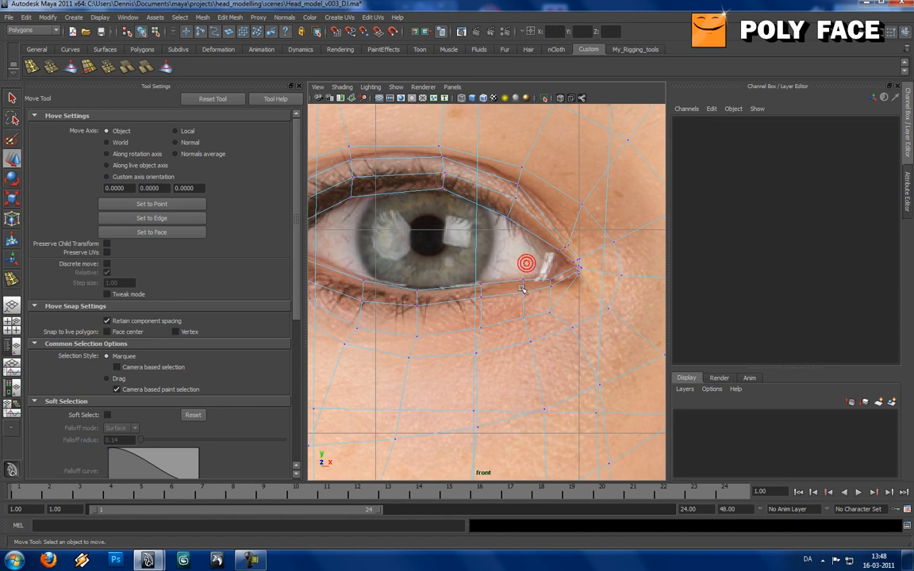
{"action": "left_click", "coordinate": [523, 295]}
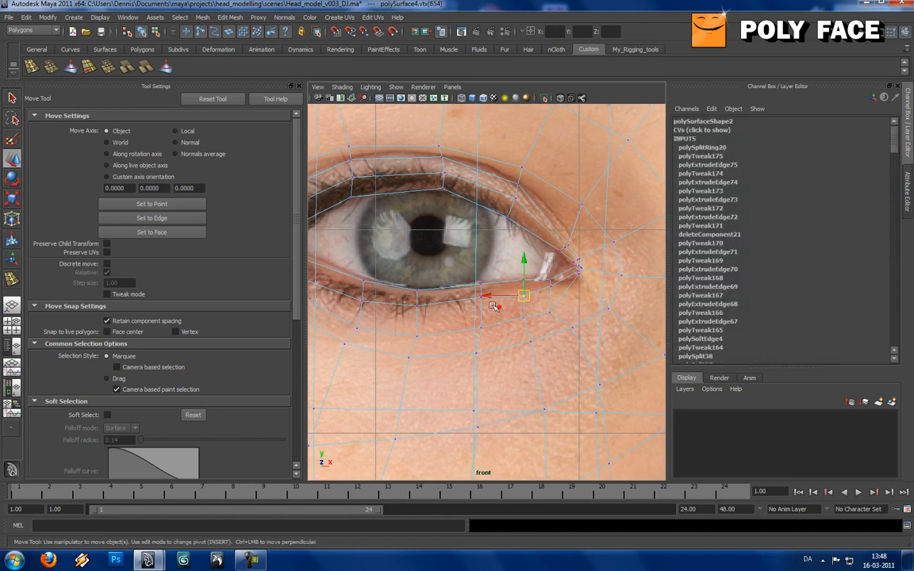
{"action": "left_click", "coordinate": [484, 299]}
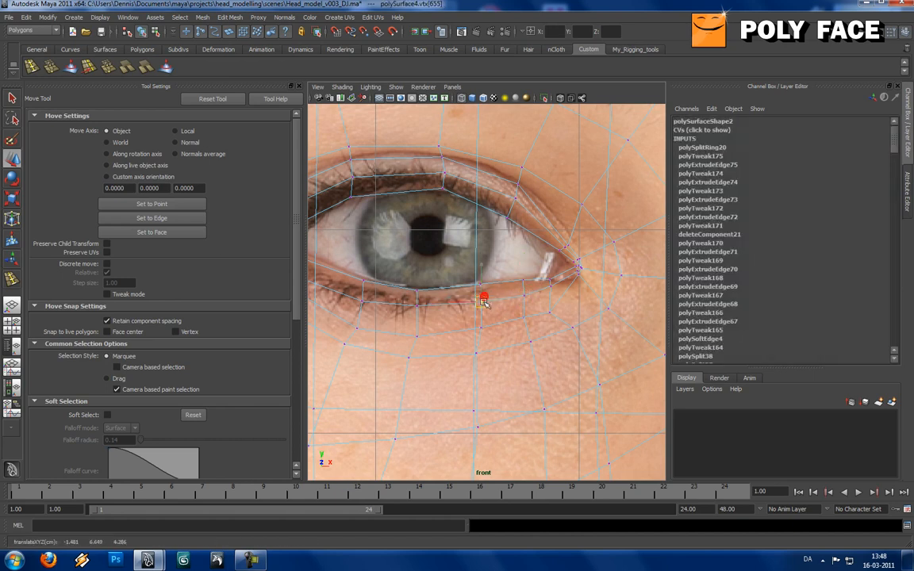
{"action": "left_click", "coordinate": [420, 308]}
{"action": "left_click", "coordinate": [366, 301]}
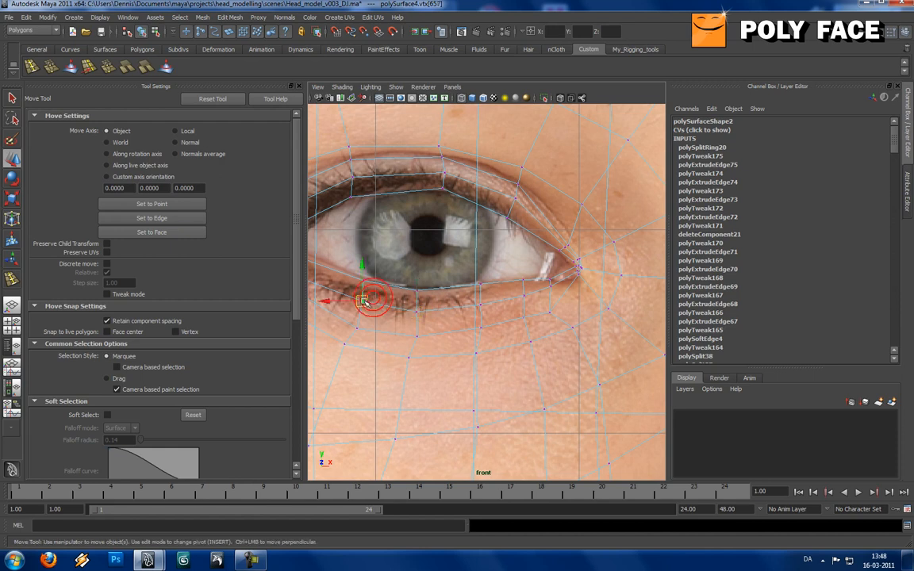
Step: Preview the shaded head smoothed in the perspective view and examine the reshaped lower eyelid
{"action": "key", "text": "space"}
{"action": "mouse_move", "coordinate": [473, 288]}
{"action": "left_mouse_down"}
{"action": "mouse_move", "coordinate": [480, 276]}
{"action": "mouse_move", "coordinate": [502, 283]}
{"action": "left_mouse_up"}
{"action": "key", "text": "5"}
{"action": "key", "text": "f"}
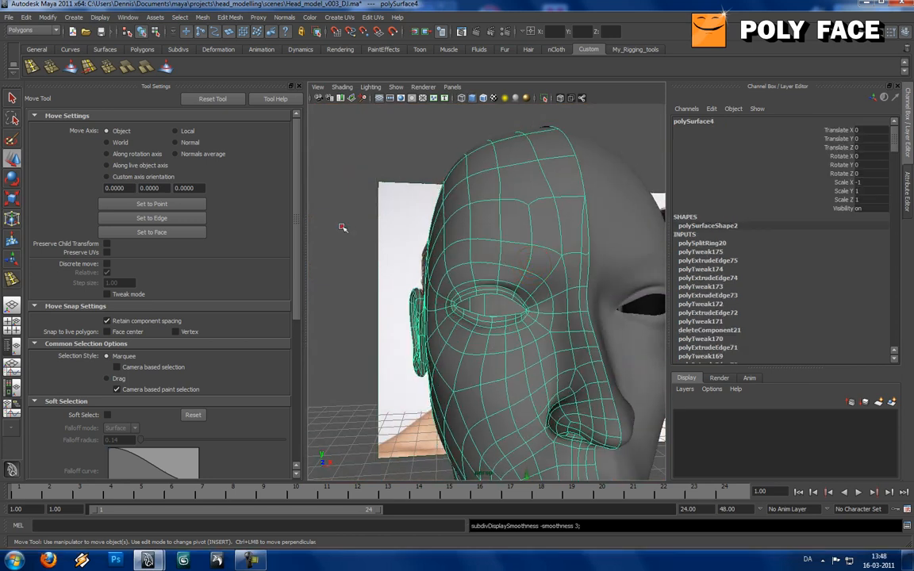
{"action": "left_click_drag", "start_coordinate": [445, 279], "coordinate": [546, 315], "text": "alt"}
{"action": "left_click", "coordinate": [512, 283]}
{"action": "key", "text": "1"}
{"action": "key", "text": "3"}
{"action": "left_click", "coordinate": [337, 156]}
{"action": "left_click", "coordinate": [514, 354]}
{"action": "left_click", "coordinate": [401, 312]}
{"action": "left_click", "coordinate": [469, 312]}
{"action": "left_click", "coordinate": [445, 312]}
{"action": "key", "text": "1"}
Step: Switch the head mesh to vertex editing in the side wireframe view and adjust the depth of the vertices below the lower eyelid
{"action": "key", "text": "space"}
{"action": "key", "text": "4"}
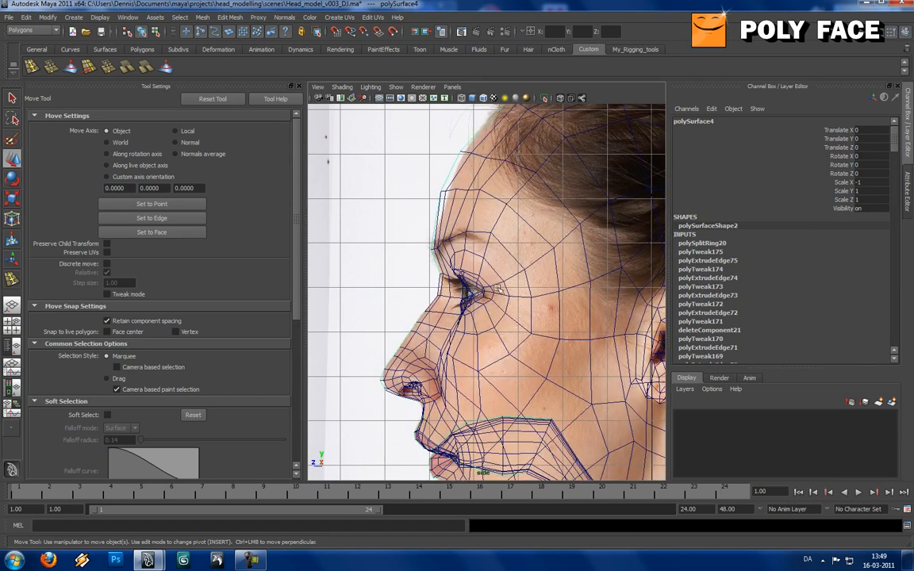
{"action": "scroll", "coordinate": [520, 309], "scroll_direction": "up", "scroll_amount": 5}
{"action": "left_click", "coordinate": [528, 288]}
{"action": "left_click", "coordinate": [541, 276]}
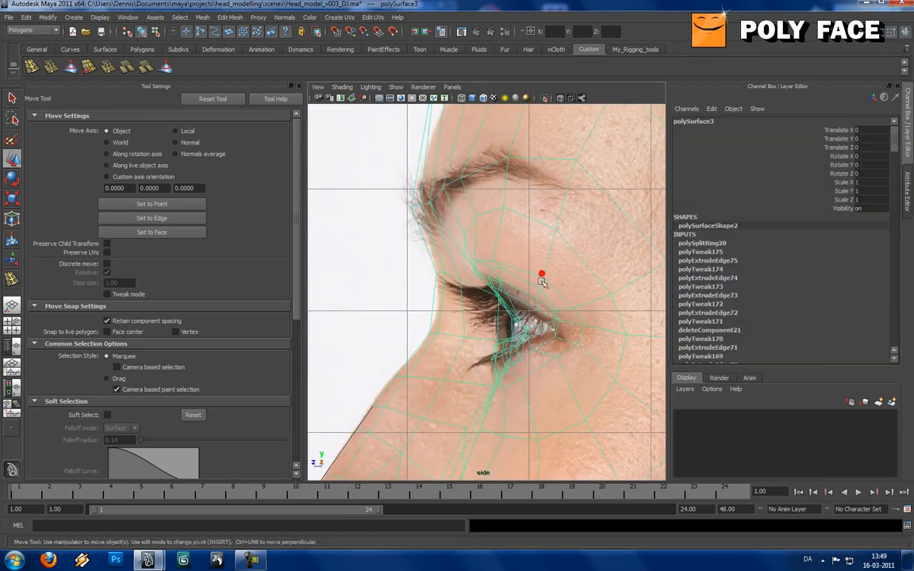
{"action": "scroll", "coordinate": [520, 270], "scroll_direction": "up", "scroll_amount": 3}
{"action": "right_click_drag", "start_coordinate": [495, 318], "coordinate": [462, 352]}
{"action": "left_click_drag", "start_coordinate": [496, 324], "coordinate": [496, 326]}
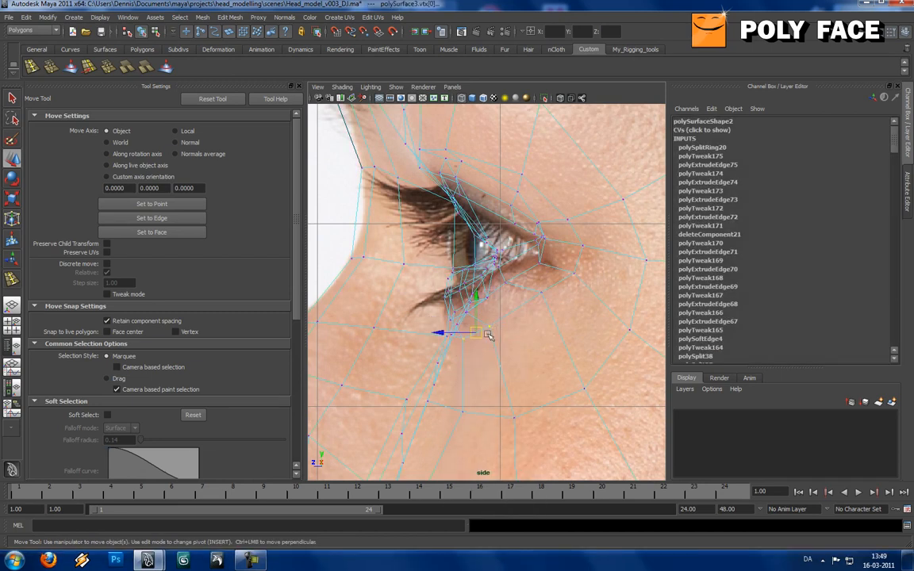
{"action": "left_click", "coordinate": [545, 291]}
{"action": "left_click_drag", "start_coordinate": [544, 293], "coordinate": [507, 273]}
{"action": "left_click_drag", "start_coordinate": [524, 381], "coordinate": [480, 408]}
Step: Move the lower eyelid's rim vertices slightly backward in the side view to refine the lid's profile
{"action": "left_click", "coordinate": [457, 323]}
{"action": "left_click_drag", "start_coordinate": [462, 318], "coordinate": [473, 320]}
{"action": "left_click", "coordinate": [509, 286]}
{"action": "left_click_drag", "start_coordinate": [509, 286], "coordinate": [517, 288]}
{"action": "left_click", "coordinate": [468, 315]}
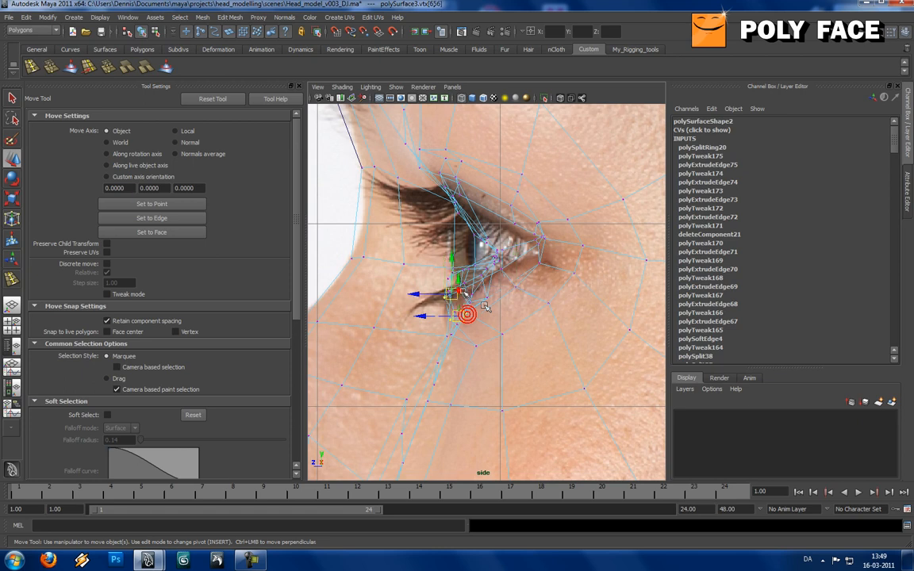
{"action": "left_click", "coordinate": [454, 294]}
{"action": "left_click_drag", "start_coordinate": [455, 295], "coordinate": [462, 296]}
{"action": "left_click", "coordinate": [500, 268]}
{"action": "left_click_drag", "start_coordinate": [501, 269], "coordinate": [504, 271]}
Step: Return to object mode in the shaded perspective view and examine the eyelids with the mesh smoothed
{"action": "key", "text": "space"}
{"action": "left_click_drag", "start_coordinate": [507, 307], "coordinate": [458, 341]}
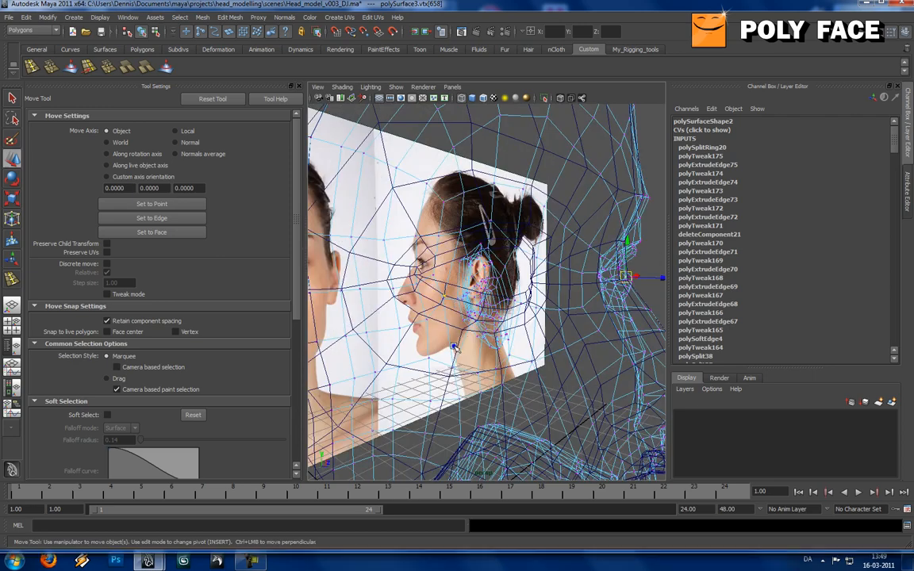
{"action": "key", "text": "F8"}
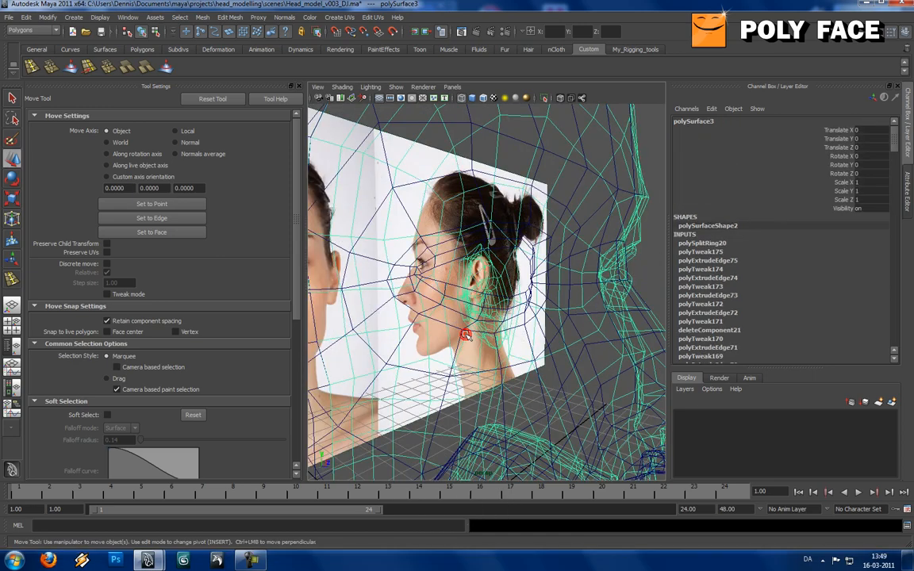
{"action": "scroll", "coordinate": [466, 335], "scroll_direction": "up", "scroll_amount": 6}
{"action": "left_click", "coordinate": [465, 335]}
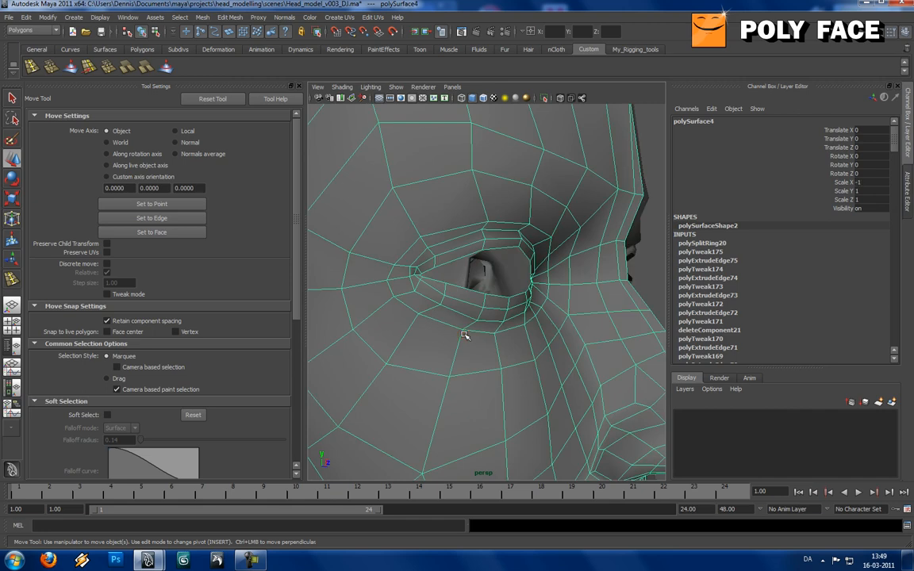
{"action": "key", "text": "3"}
{"action": "left_click", "coordinate": [652, 264]}
{"action": "left_click_drag", "start_coordinate": [573, 294], "coordinate": [522, 308], "text": "alt"}
{"action": "scroll", "coordinate": [487, 290], "scroll_direction": "down", "scroll_amount": 6}
{"action": "left_click", "coordinate": [476, 300]}
{"action": "key", "text": "1"}
{"action": "scroll", "coordinate": [512, 312], "scroll_direction": "up", "scroll_amount": 5}
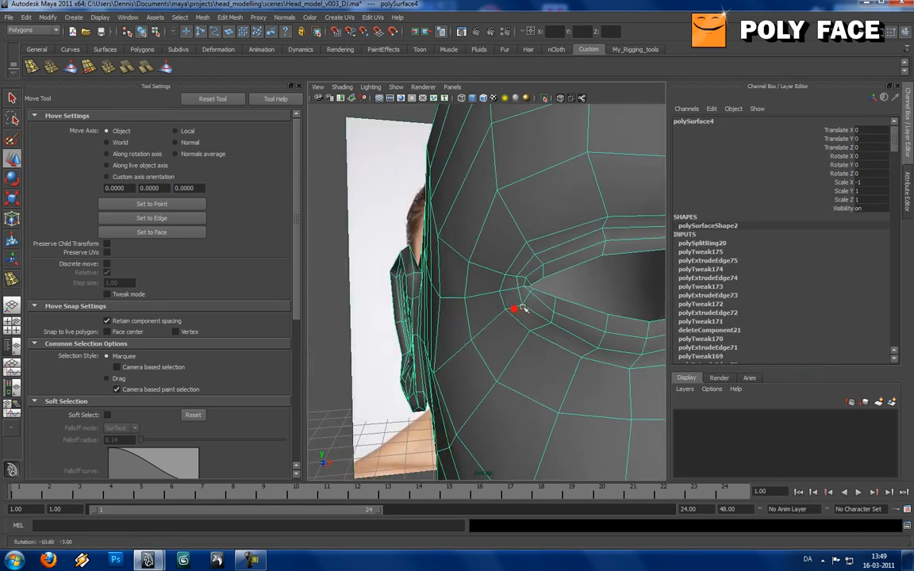
Step: Smooth the mesh around the eye corners and lower eyelid with the Sculpt Geometry tool, and check the result on the smoothed head
{"action": "left_click", "coordinate": [166, 68]}
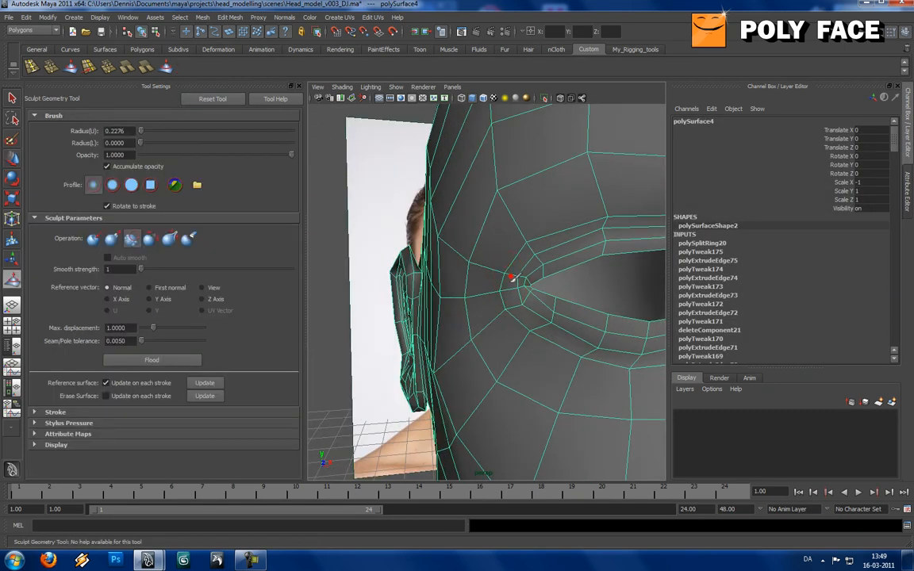
{"action": "key", "text": "w"}
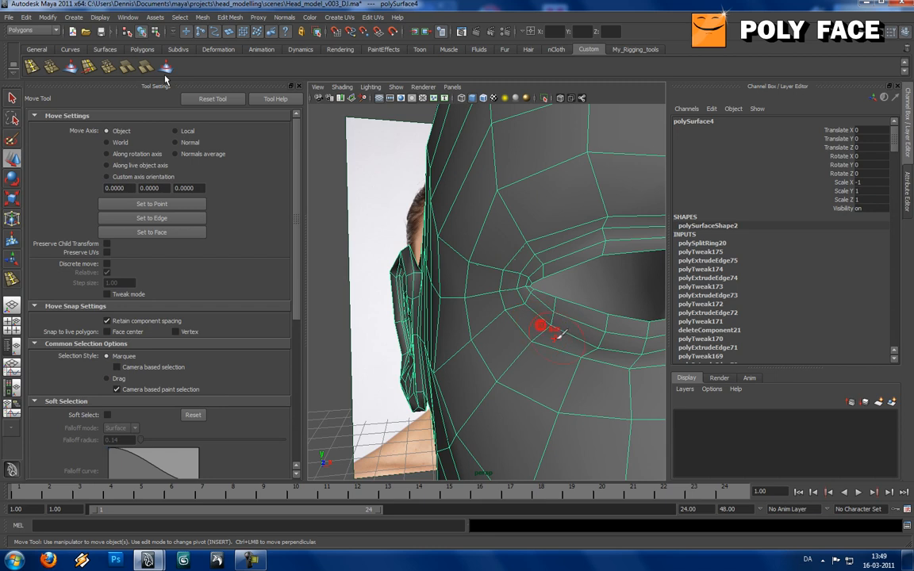
{"action": "left_click_drag", "start_coordinate": [609, 351], "coordinate": [534, 337], "text": "alt"}
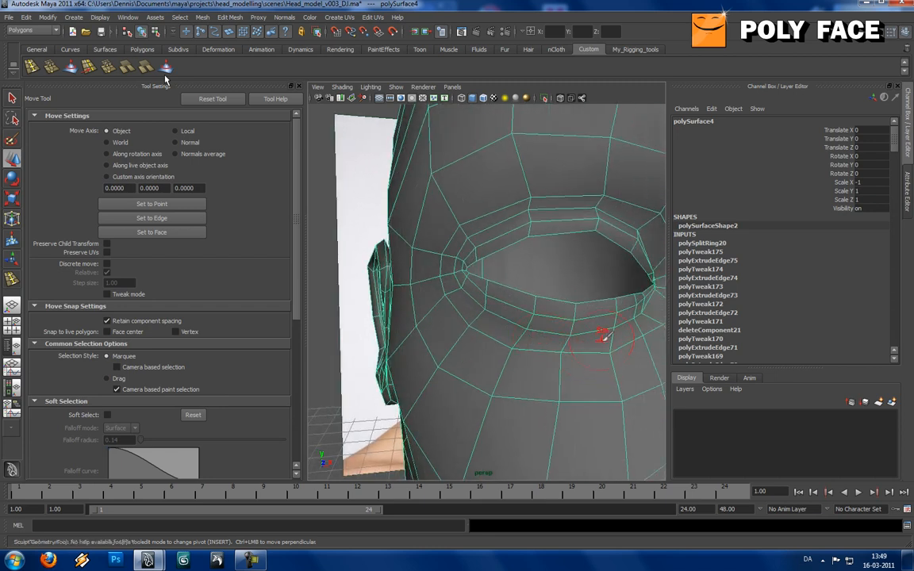
{"action": "left_click", "coordinate": [166, 68]}
{"action": "left_click_drag", "start_coordinate": [569, 333], "coordinate": [607, 344], "text": "alt"}
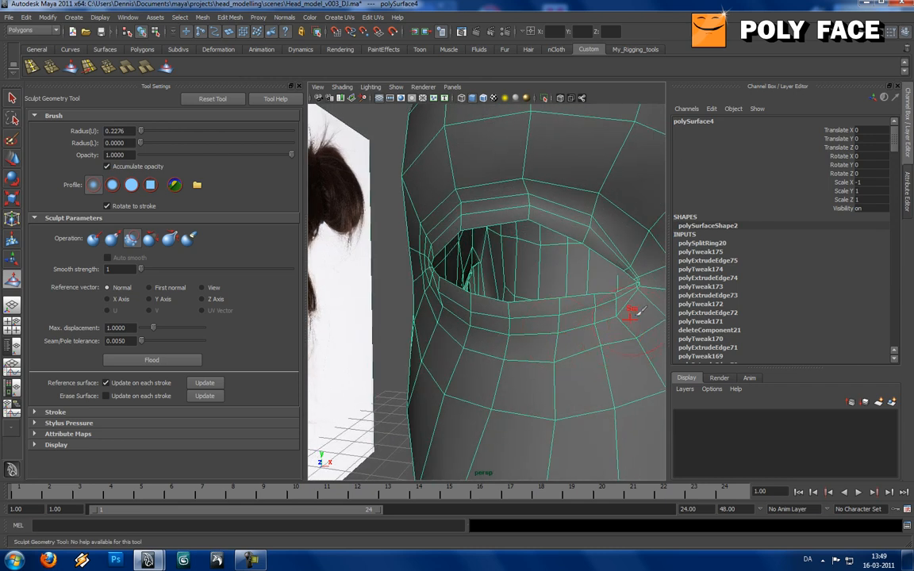
{"action": "key", "text": "w"}
{"action": "mouse_move", "coordinate": [515, 340]}
{"action": "left_mouse_down", "text": "alt"}
{"action": "mouse_move", "coordinate": [396, 301]}
{"action": "mouse_move", "coordinate": [485, 297]}
{"action": "mouse_move", "coordinate": [386, 304]}
{"action": "mouse_move", "coordinate": [359, 329]}
{"action": "mouse_move", "coordinate": [457, 302]}
{"action": "mouse_move", "coordinate": [426, 303]}
{"action": "mouse_move", "coordinate": [402, 304]}
{"action": "mouse_move", "coordinate": [568, 323]}
{"action": "mouse_move", "coordinate": [527, 302]}
{"action": "mouse_move", "coordinate": [500, 318]}
{"action": "mouse_move", "coordinate": [435, 283]}
{"action": "mouse_move", "coordinate": [430, 298]}
{"action": "mouse_move", "coordinate": [469, 296]}
{"action": "left_mouse_up", "text": "alt"}
{"action": "left_click", "coordinate": [397, 302]}
{"action": "scroll", "coordinate": [487, 284], "scroll_direction": "up", "scroll_amount": 6}
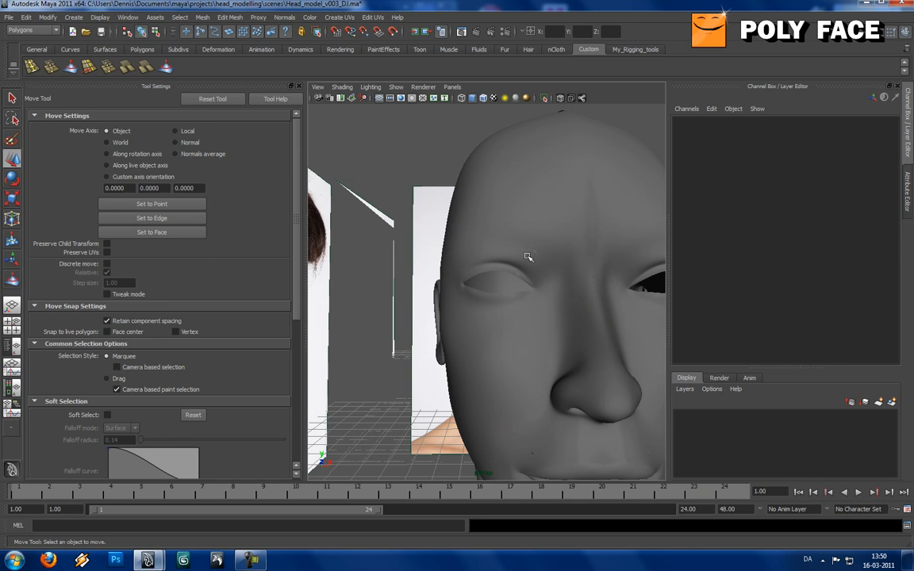
Step: Display the head half unsmoothed in the front wireframe view and switch it to vertex editing around the eye
{"action": "left_click", "coordinate": [527, 257]}
{"action": "key", "text": "1"}
{"action": "left_click_drag", "start_coordinate": [510, 251], "coordinate": [540, 268], "text": "alt"}
{"action": "key", "text": "space"}
{"action": "scroll", "coordinate": [536, 274], "scroll_direction": "down", "scroll_amount": 5}
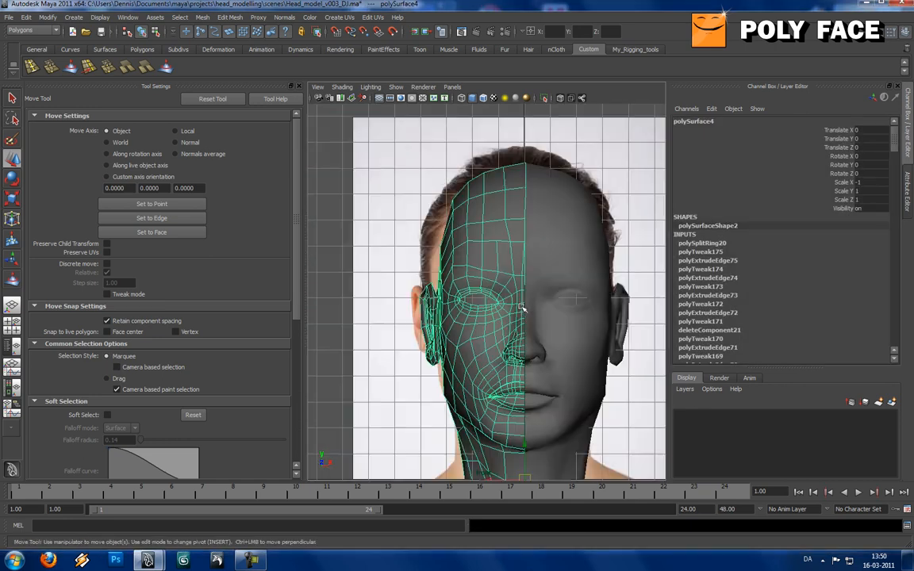
{"action": "scroll", "coordinate": [524, 306], "scroll_direction": "up", "scroll_amount": 3}
{"action": "key", "text": "4"}
{"action": "scroll", "coordinate": [511, 286], "scroll_direction": "up", "scroll_amount": 1}
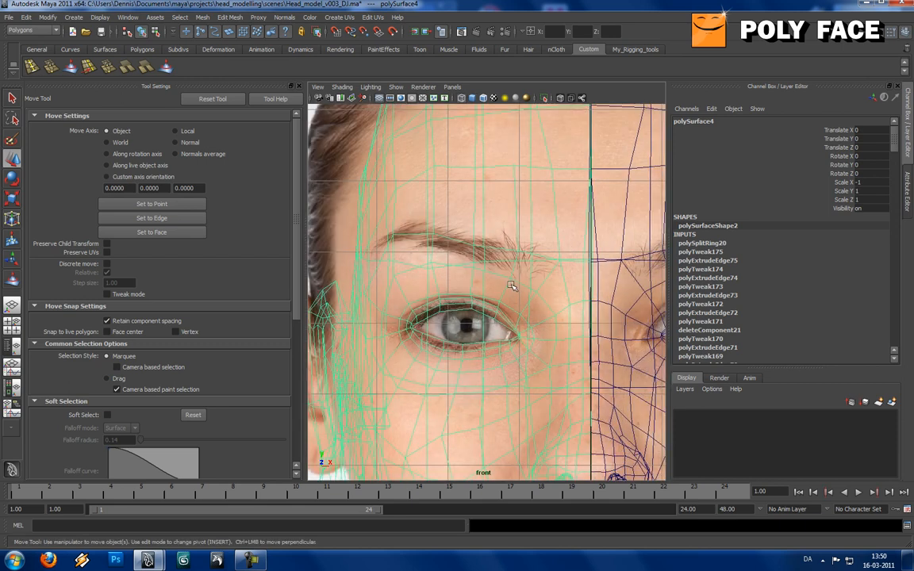
{"action": "right_click_drag", "start_coordinate": [478, 264], "coordinate": [480, 238]}
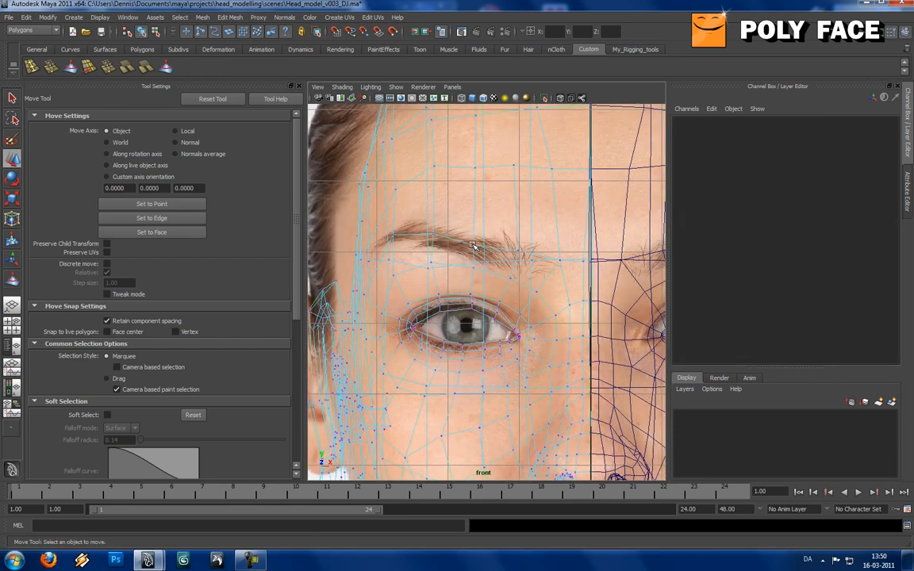
Step: Reposition the vertices along and just below the eyebrow to follow the brow in the front reference photo
{"action": "left_click", "coordinate": [473, 245]}
{"action": "left_click_drag", "start_coordinate": [477, 225], "coordinate": [474, 217]}
{"action": "left_click", "coordinate": [516, 247]}
{"action": "left_click_drag", "start_coordinate": [516, 247], "coordinate": [449, 238]}
{"action": "left_click", "coordinate": [562, 260]}
{"action": "left_click", "coordinate": [393, 234]}
{"action": "left_click_drag", "start_coordinate": [395, 219], "coordinate": [396, 218]}
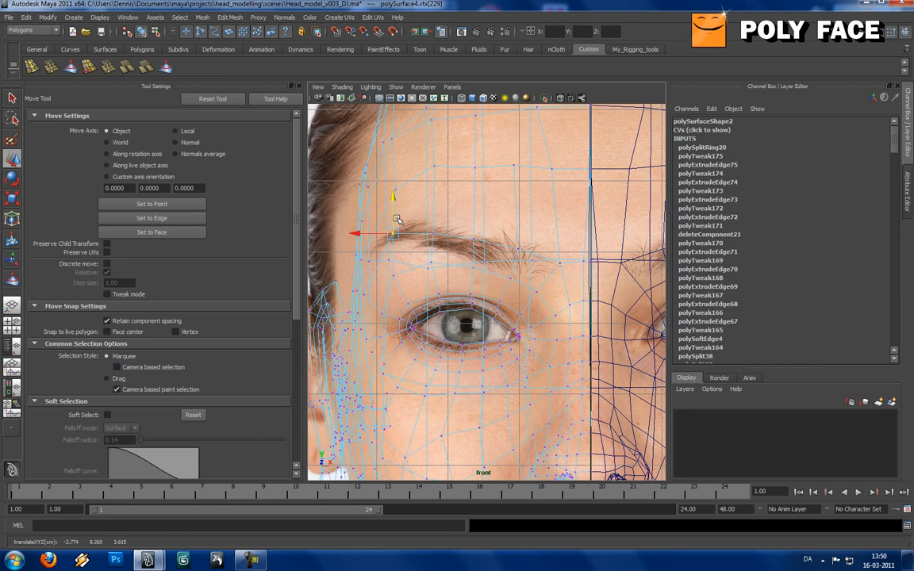
{"action": "left_click", "coordinate": [395, 276]}
{"action": "left_click_drag", "start_coordinate": [394, 257], "coordinate": [395, 256]}
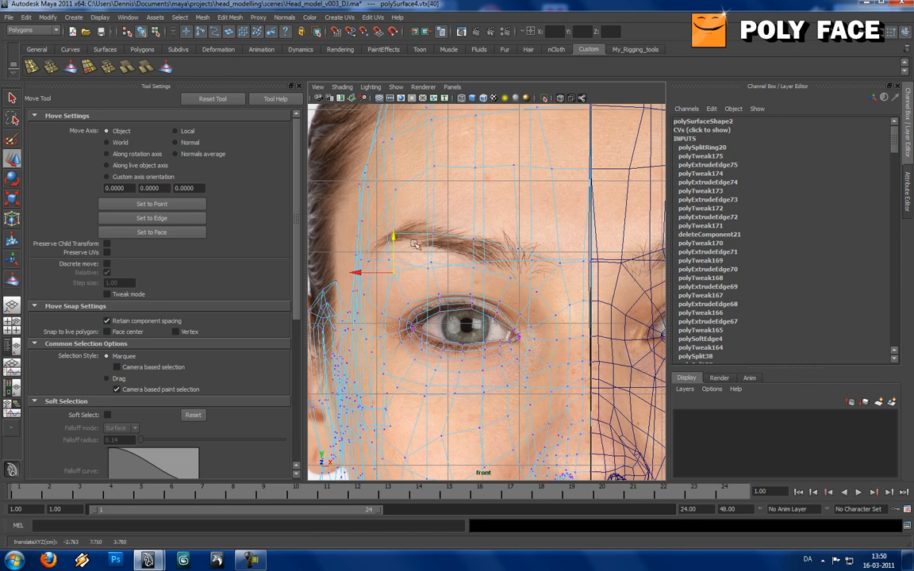
Step: Return to the shaded perspective view in object mode and examine the reshaped brow from several angles
{"action": "left_click", "coordinate": [466, 212]}
{"action": "key", "text": "space"}
{"action": "left_click_drag", "start_coordinate": [466, 212], "coordinate": [467, 189]}
{"action": "left_click_drag", "start_coordinate": [466, 198], "coordinate": [452, 218], "text": "alt"}
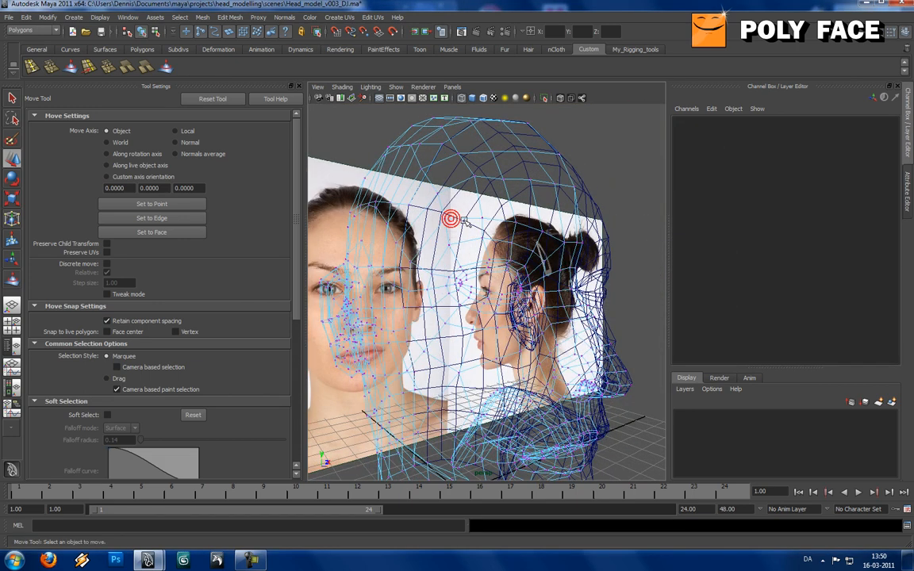
{"action": "key", "text": "5"}
{"action": "mouse_move", "coordinate": [504, 230]}
{"action": "left_mouse_down", "text": "alt"}
{"action": "mouse_move", "coordinate": [408, 236]}
{"action": "mouse_move", "coordinate": [461, 256]}
{"action": "mouse_move", "coordinate": [492, 225]}
{"action": "mouse_move", "coordinate": [465, 228]}
{"action": "mouse_move", "coordinate": [490, 255]}
{"action": "mouse_move", "coordinate": [530, 241]}
{"action": "mouse_move", "coordinate": [381, 241]}
{"action": "mouse_move", "coordinate": [444, 244]}
{"action": "mouse_move", "coordinate": [407, 238]}
{"action": "mouse_move", "coordinate": [430, 218]}
{"action": "left_mouse_up", "text": "alt"}
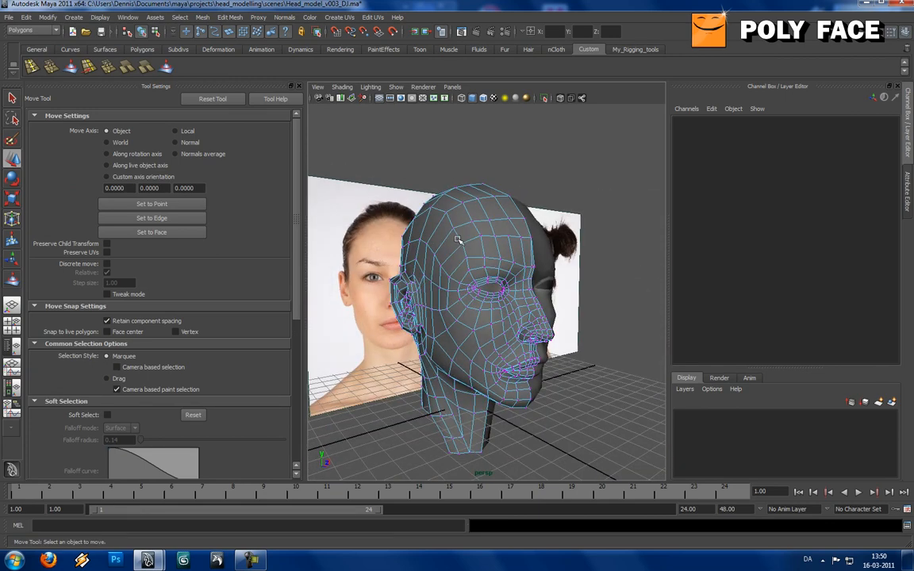
{"action": "left_click_drag", "start_coordinate": [516, 248], "coordinate": [449, 260], "text": "alt"}
{"action": "scroll", "coordinate": [455, 261], "scroll_direction": "up", "scroll_amount": 5}
{"action": "scroll", "coordinate": [454, 261], "scroll_direction": "down", "scroll_amount": 5}
{"action": "right_click_drag", "start_coordinate": [479, 261], "coordinate": [493, 253]}
{"action": "left_click", "coordinate": [415, 182]}
{"action": "left_click_drag", "start_coordinate": [413, 251], "coordinate": [473, 253], "text": "alt"}
{"action": "scroll", "coordinate": [442, 250], "scroll_direction": "up", "scroll_amount": 5}
{"action": "scroll", "coordinate": [445, 251], "scroll_direction": "down", "scroll_amount": 5}
{"action": "left_click", "coordinate": [490, 249]}
{"action": "scroll", "coordinate": [475, 292], "scroll_direction": "up", "scroll_amount": 5}
{"action": "scroll", "coordinate": [473, 291], "scroll_direction": "down", "scroll_amount": 5}
{"action": "scroll", "coordinate": [474, 290], "scroll_direction": "up", "scroll_amount": 6}
Step: Switch the head to vertex editing in the side wireframe view and adjust the outer brow vertices against the side photo
{"action": "left_click_drag", "start_coordinate": [474, 291], "coordinate": [508, 287], "text": "alt"}
{"action": "right_click_drag", "start_coordinate": [476, 288], "coordinate": [477, 266]}
{"action": "left_click_drag", "start_coordinate": [477, 286], "coordinate": [504, 271], "text": "alt"}
{"action": "right_click_drag", "start_coordinate": [504, 271], "coordinate": [508, 270]}
{"action": "scroll", "coordinate": [511, 271], "scroll_direction": "up", "scroll_amount": 5}
{"action": "left_click_drag", "start_coordinate": [510, 271], "coordinate": [521, 276], "text": "alt"}
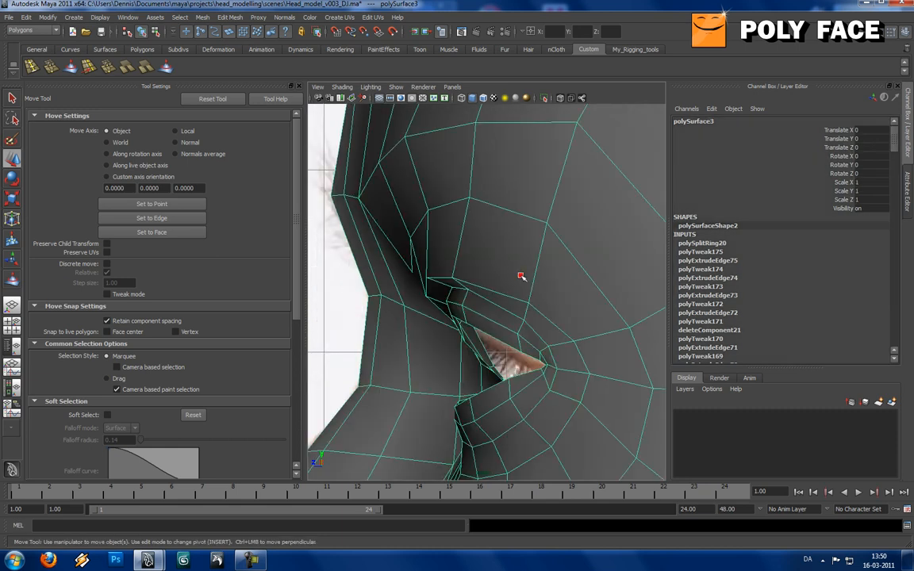
{"action": "scroll", "coordinate": [521, 276], "scroll_direction": "down", "scroll_amount": 6}
{"action": "key", "text": "4"}
{"action": "scroll", "coordinate": [520, 275], "scroll_direction": "up", "scroll_amount": 5}
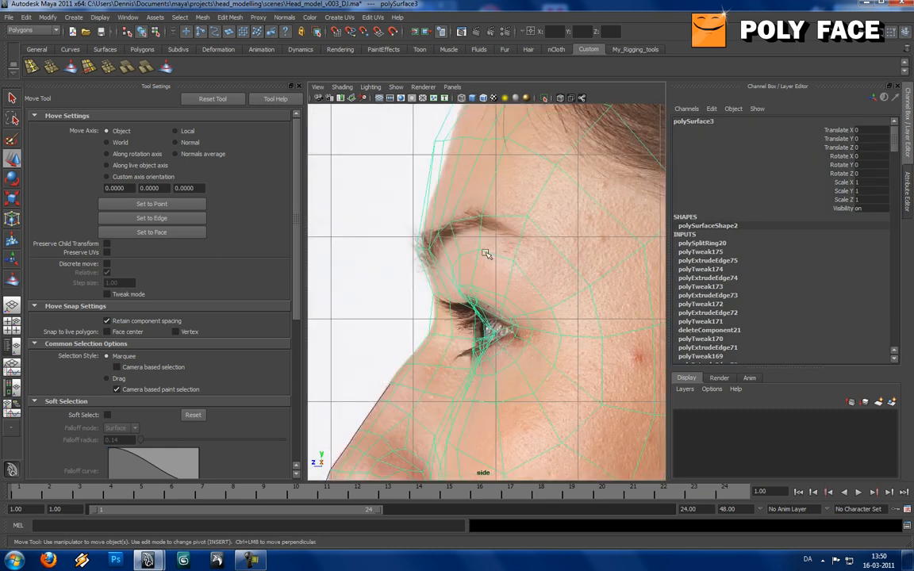
{"action": "scroll", "coordinate": [487, 254], "scroll_direction": "down", "scroll_amount": 4}
{"action": "right_click_drag", "start_coordinate": [486, 255], "coordinate": [464, 265]}
{"action": "scroll", "coordinate": [500, 264], "scroll_direction": "up", "scroll_amount": 4}
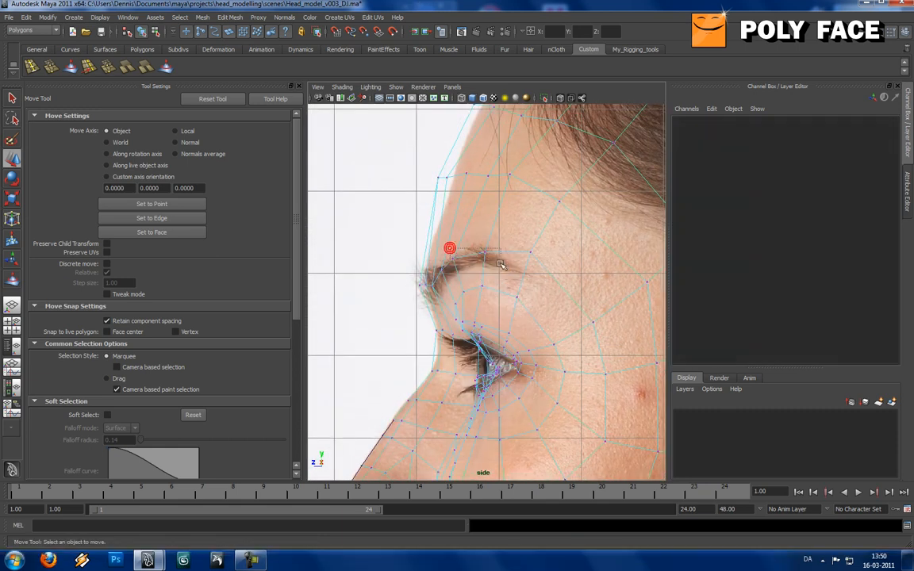
{"action": "left_click_drag", "start_coordinate": [461, 249], "coordinate": [476, 258]}
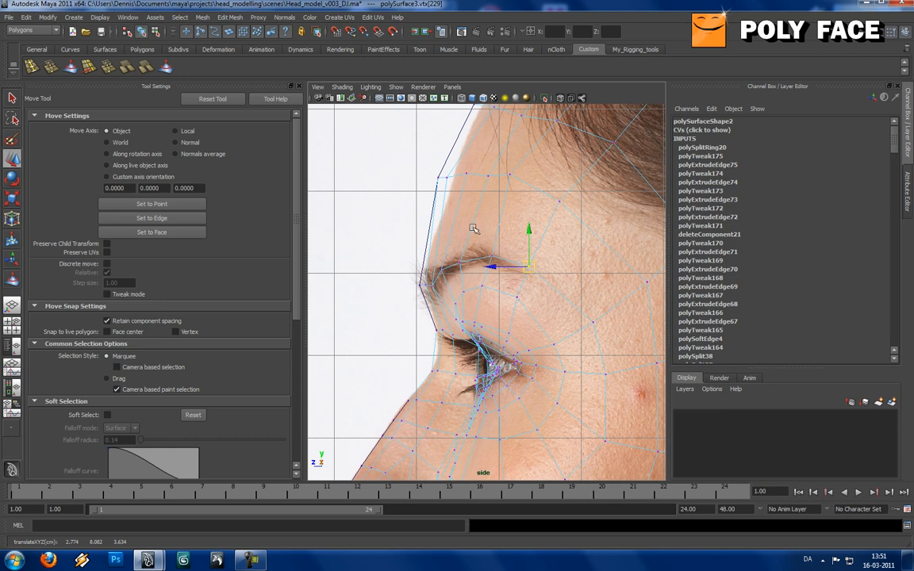
Step: Insert an edge loop around the eye socket, just below the brow, in the shaded perspective view
{"action": "key", "text": "F8"}
{"action": "key", "text": "space"}
{"action": "mouse_move", "coordinate": [473, 229]}
{"action": "left_mouse_down"}
{"action": "mouse_move", "coordinate": [473, 203]}
{"action": "mouse_move", "coordinate": [445, 237]}
{"action": "mouse_move", "coordinate": [610, 202]}
{"action": "mouse_move", "coordinate": [555, 245]}
{"action": "mouse_move", "coordinate": [478, 260]}
{"action": "mouse_move", "coordinate": [486, 255]}
{"action": "mouse_move", "coordinate": [489, 265]}
{"action": "left_mouse_up"}
{"action": "key", "text": "5"}
{"action": "scroll", "coordinate": [474, 248], "scroll_direction": "down", "scroll_amount": 3}
{"action": "key", "text": "3"}
{"action": "right_click", "coordinate": [489, 262], "text": "shift"}
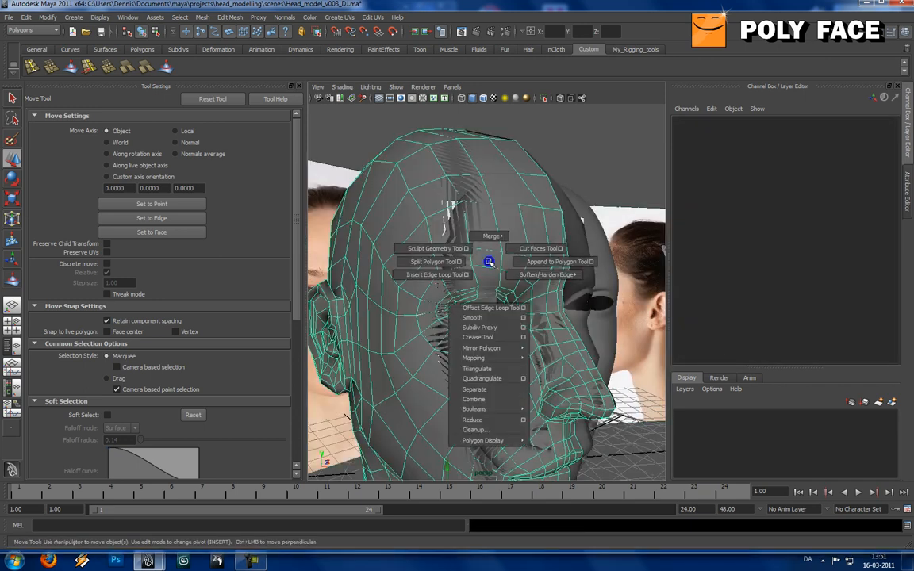
{"action": "left_click", "coordinate": [449, 273]}
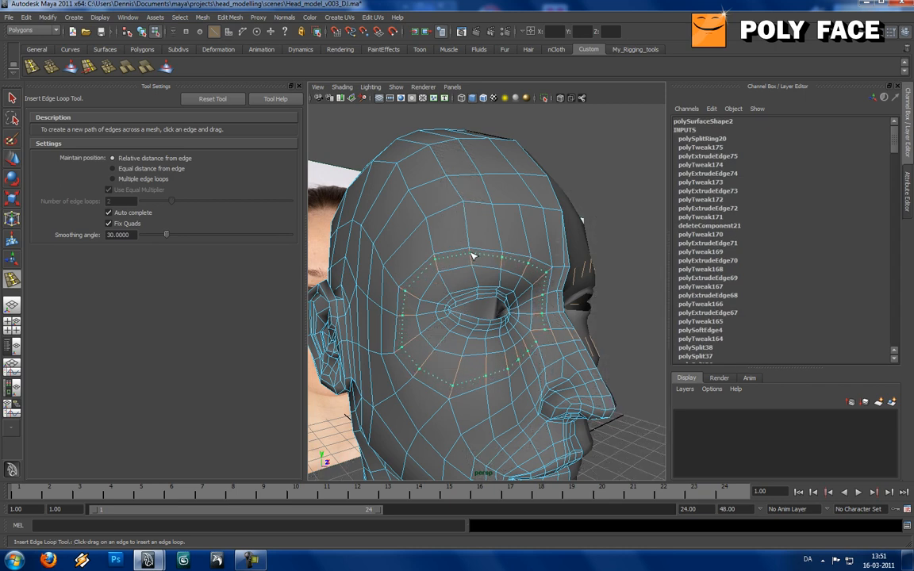
{"action": "left_click", "coordinate": [472, 256]}
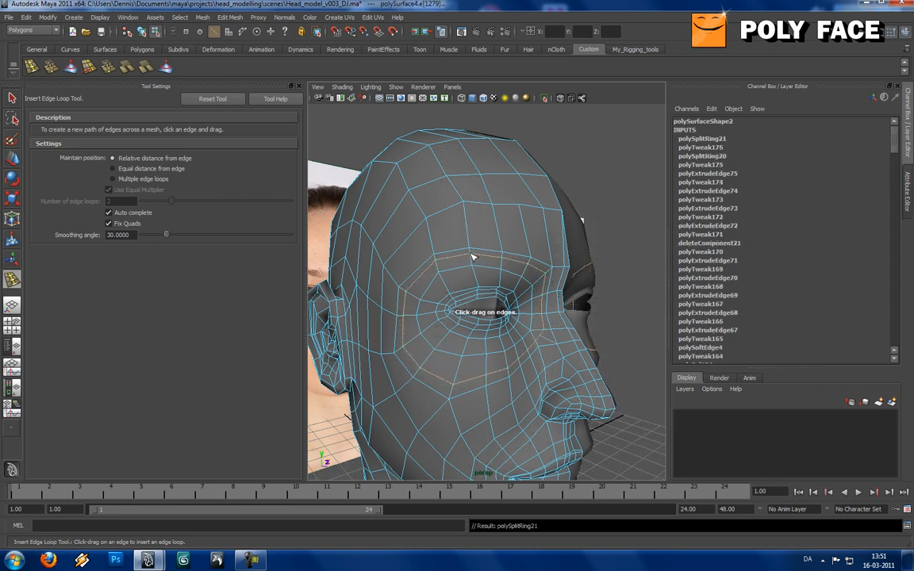
{"action": "key", "text": "w"}
Step: Preview the head smoothed in object mode and examine how the additional loop affects the brow and eye socket
{"action": "left_click_drag", "start_coordinate": [472, 256], "coordinate": [499, 238], "text": "alt"}
{"action": "right_click_drag", "start_coordinate": [499, 238], "coordinate": [520, 225]}
{"action": "key", "text": "3"}
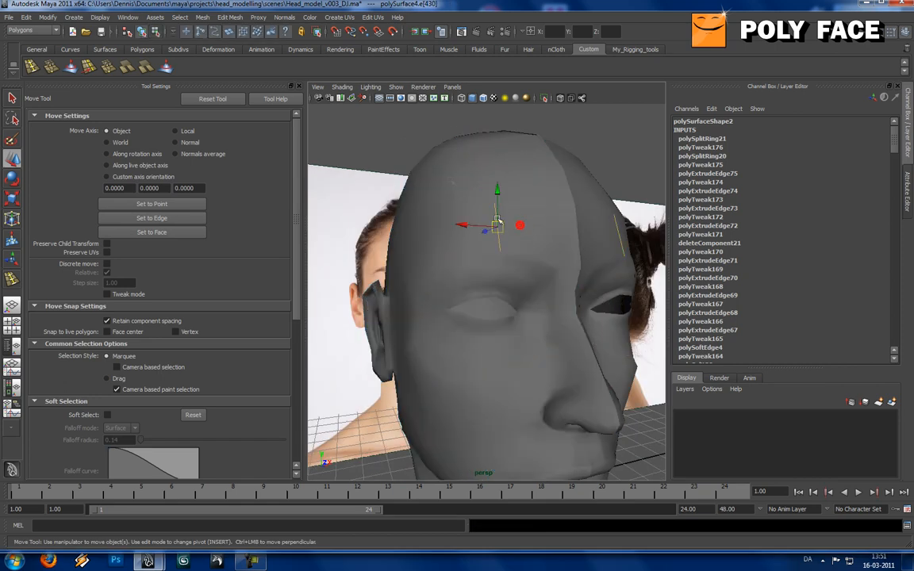
{"action": "left_click", "coordinate": [450, 217]}
{"action": "left_click", "coordinate": [420, 170]}
{"action": "left_click_drag", "start_coordinate": [499, 209], "coordinate": [360, 147], "text": "alt"}
{"action": "scroll", "coordinate": [450, 224], "scroll_direction": "down", "scroll_amount": 5}
{"action": "left_click", "coordinate": [528, 272]}
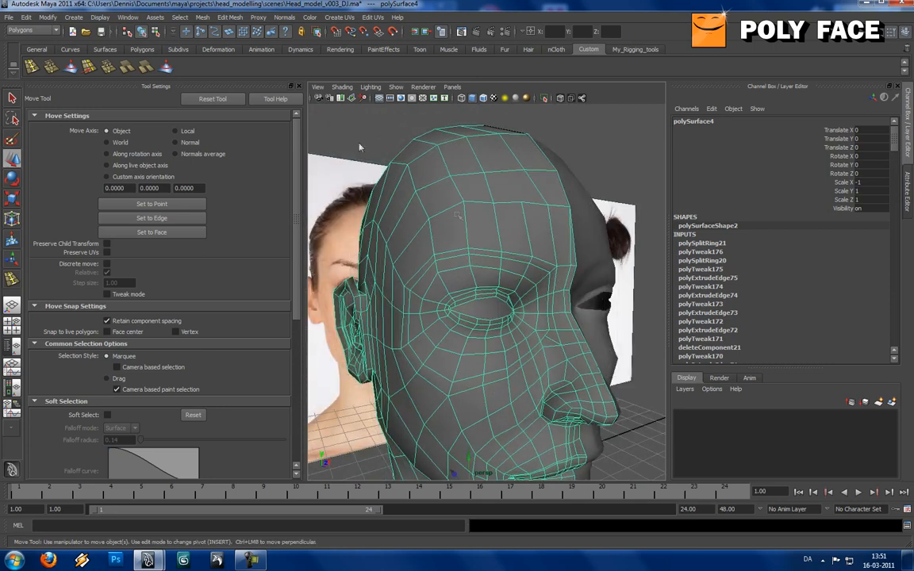
Step: Smooth the mesh around the outer eye socket, temple and cheek with the Sculpt Geometry tool at a 0.3903 upper brush radius
{"action": "left_click", "coordinate": [167, 67]}
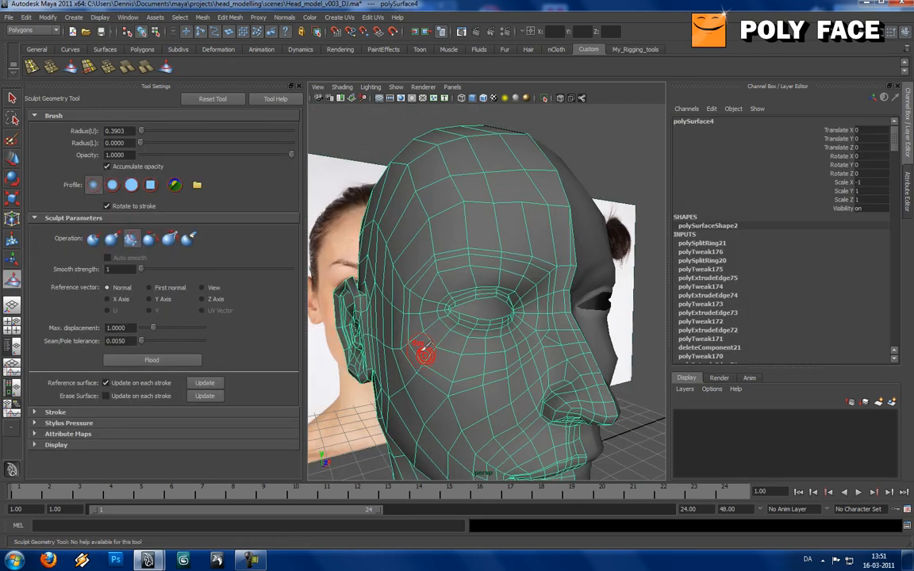
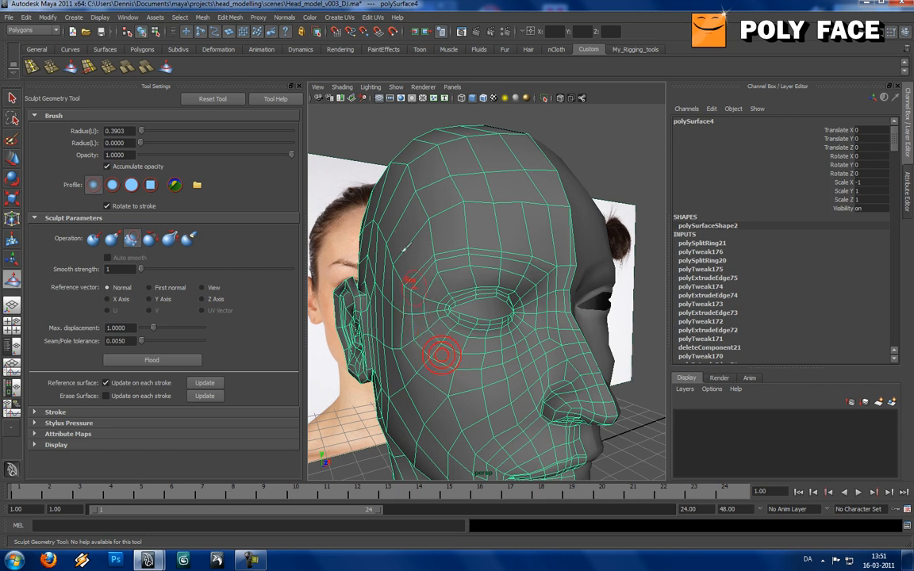
{"action": "key", "text": "w"}
{"action": "left_click", "coordinate": [481, 249]}
{"action": "left_click_drag", "start_coordinate": [482, 248], "coordinate": [513, 243], "text": "alt"}
{"action": "right_click_drag", "start_coordinate": [513, 243], "coordinate": [471, 274], "text": "alt"}
{"action": "left_click_drag", "start_coordinate": [471, 274], "coordinate": [486, 279], "text": "alt"}
{"action": "left_click", "coordinate": [431, 285]}
{"action": "key", "text": "1"}
{"action": "left_click", "coordinate": [166, 68]}
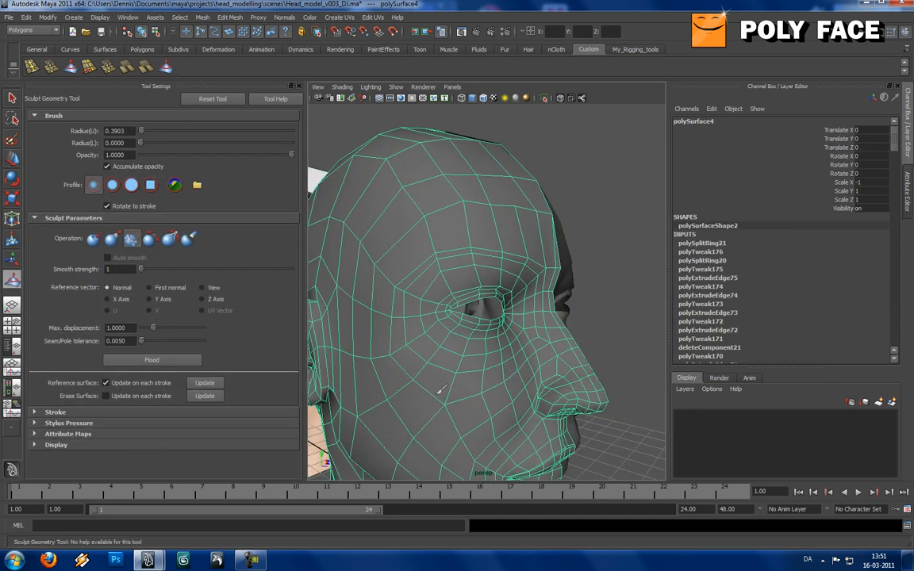
{"action": "key", "text": "w"}
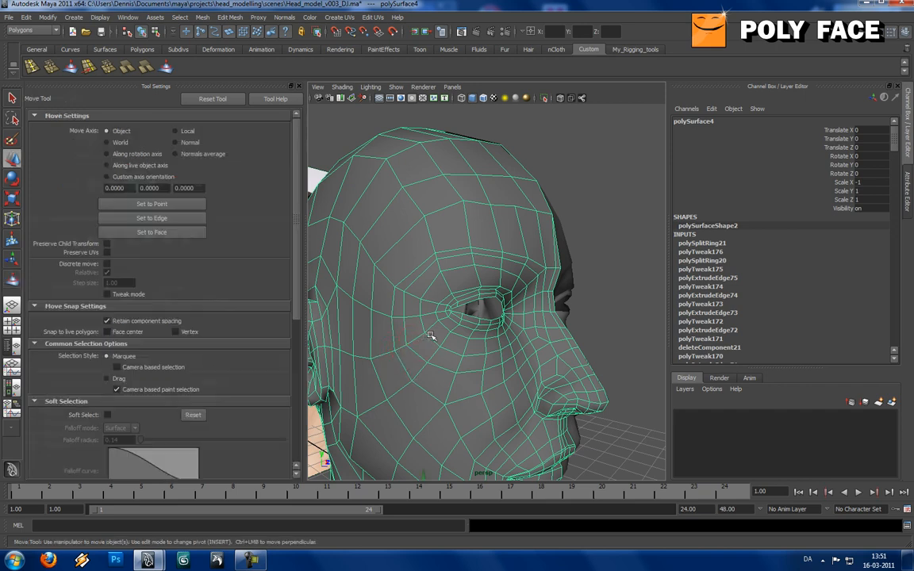
{"action": "left_click_drag", "start_coordinate": [430, 335], "coordinate": [419, 296], "text": "alt"}
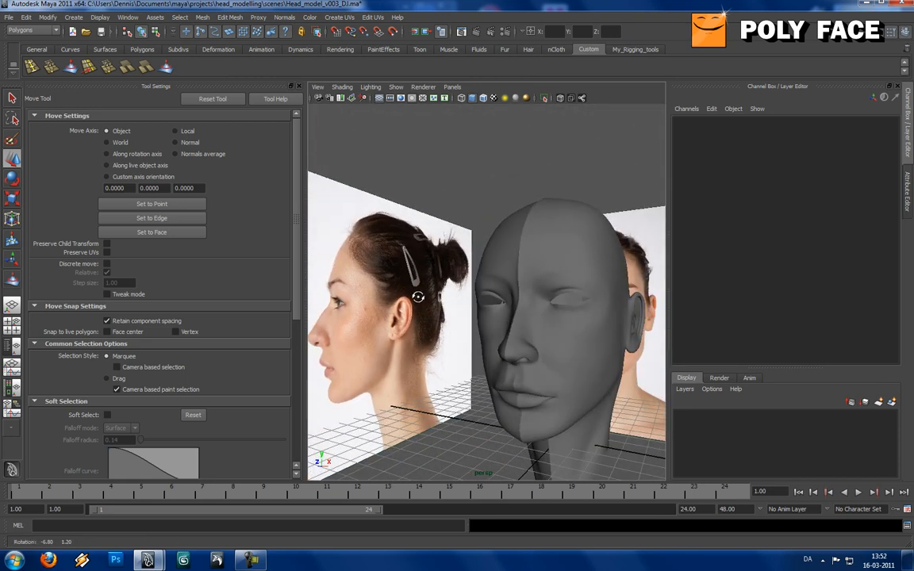
Step: Switch the unsmoothed head half to vertex editing and select cheek vertices using Soft Select with a 0.50 falloff radius
{"action": "left_click", "coordinate": [484, 323]}
{"action": "key", "text": "1"}
{"action": "scroll", "coordinate": [530, 316], "scroll_direction": "up", "scroll_amount": 8}
{"action": "left_click_drag", "start_coordinate": [528, 314], "coordinate": [563, 316], "text": "alt"}
{"action": "scroll", "coordinate": [564, 317], "scroll_direction": "down", "scroll_amount": 4}
{"action": "right_click_drag", "start_coordinate": [529, 333], "coordinate": [486, 336]}
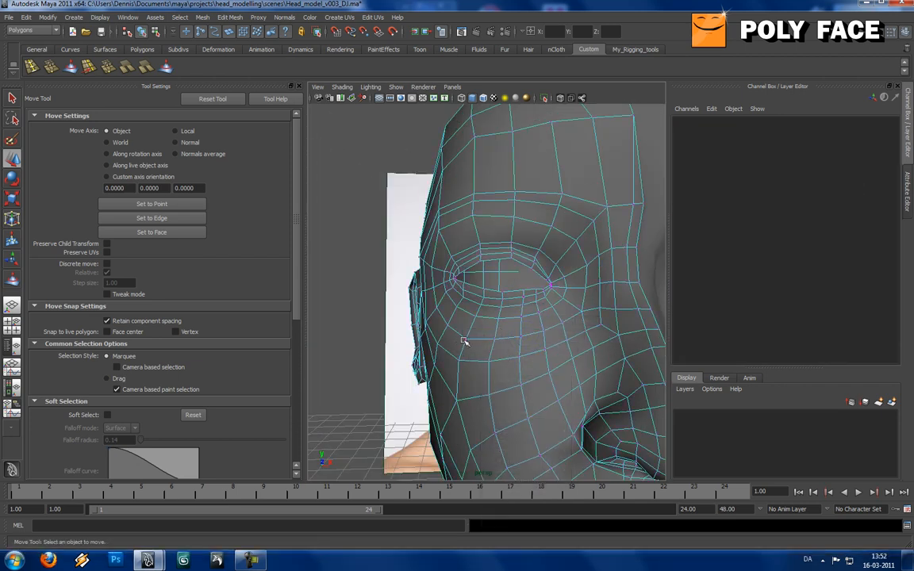
{"action": "left_click", "coordinate": [464, 342]}
{"action": "mouse_move", "coordinate": [496, 340]}
{"action": "left_mouse_down", "text": "alt"}
{"action": "mouse_move", "coordinate": [468, 341]}
{"action": "mouse_move", "coordinate": [508, 332]}
{"action": "left_mouse_up", "text": "alt"}
{"action": "left_click", "coordinate": [490, 337], "text": "shift"}
{"action": "mouse_move", "coordinate": [509, 332]}
{"action": "left_mouse_down", "text": "alt"}
{"action": "mouse_move", "coordinate": [522, 337]}
{"action": "mouse_move", "coordinate": [464, 333]}
{"action": "mouse_move", "coordinate": [511, 333]}
{"action": "mouse_move", "coordinate": [492, 330]}
{"action": "left_mouse_up", "text": "alt"}
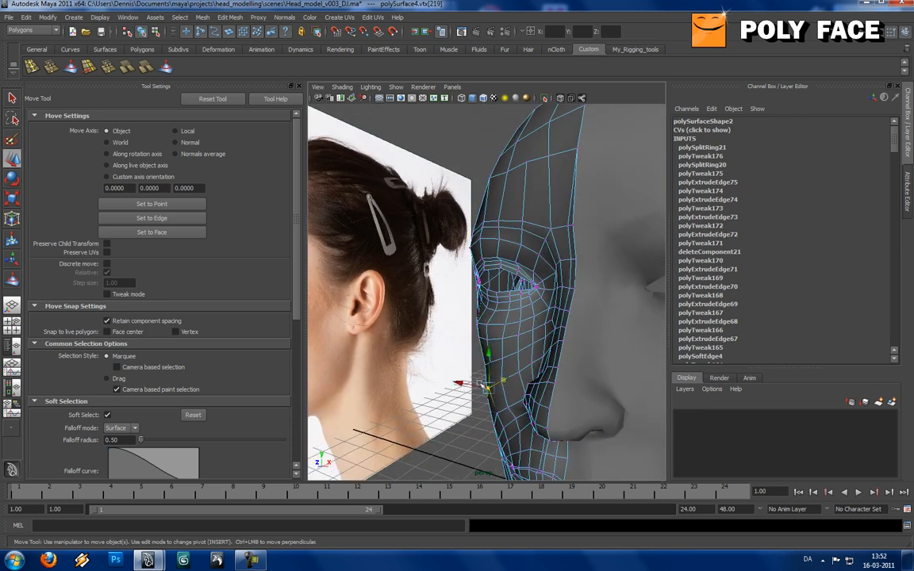
Step: Undo the last vertex change and adjust the cheek vertices below the eye sideways with soft selection
{"action": "key", "text": "ctrl+z"}
{"action": "scroll", "coordinate": [468, 383], "scroll_direction": "down", "scroll_amount": 5}
{"action": "left_click_drag", "start_coordinate": [470, 381], "coordinate": [482, 341], "text": "alt"}
{"action": "scroll", "coordinate": [511, 369], "scroll_direction": "up", "scroll_amount": 5}
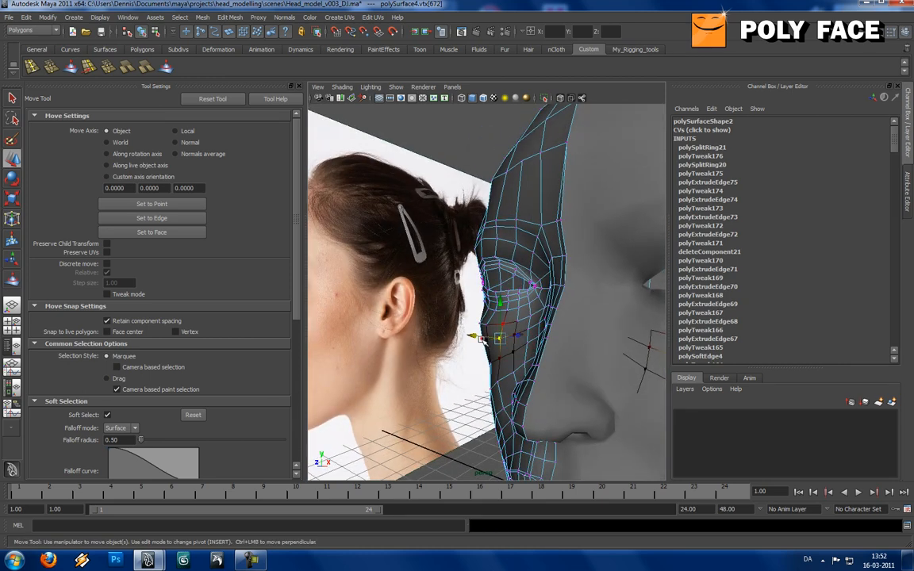
{"action": "left_click", "coordinate": [469, 350]}
{"action": "left_click", "coordinate": [479, 339]}
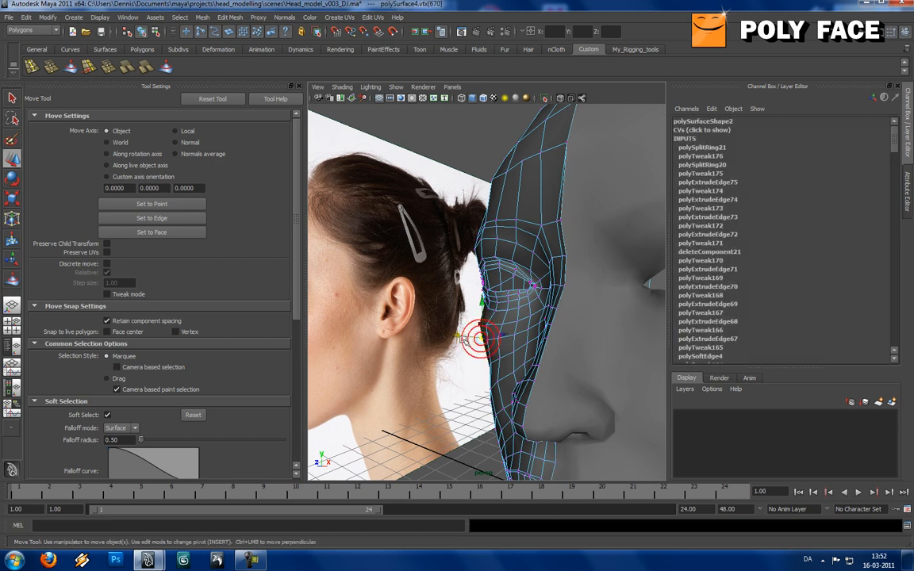
Step: Return to object mode and examine the smoothed head around the cheek and eye
{"action": "right_click_drag", "start_coordinate": [488, 346], "coordinate": [504, 333]}
{"action": "left_click_drag", "start_coordinate": [504, 332], "coordinate": [457, 322], "text": "alt"}
{"action": "left_click", "coordinate": [429, 332]}
{"action": "left_click", "coordinate": [508, 335]}
{"action": "key", "text": "1"}
{"action": "scroll", "coordinate": [520, 333], "scroll_direction": "up", "scroll_amount": 5}
{"action": "key", "text": "3"}
{"action": "left_click", "coordinate": [368, 143]}
{"action": "left_click_drag", "start_coordinate": [473, 218], "coordinate": [521, 289], "text": "alt"}
{"action": "scroll", "coordinate": [442, 243], "scroll_direction": "down", "scroll_amount": 5}
Step: Select the row of edges above the inner brow, turn off Soft Select and move the edges to refine the brow ridge
{"action": "left_click", "coordinate": [500, 251]}
{"action": "scroll", "coordinate": [522, 289], "scroll_direction": "up", "scroll_amount": 5}
{"action": "right_click_drag", "start_coordinate": [537, 284], "coordinate": [539, 261]}
{"action": "left_click", "coordinate": [588, 273]}
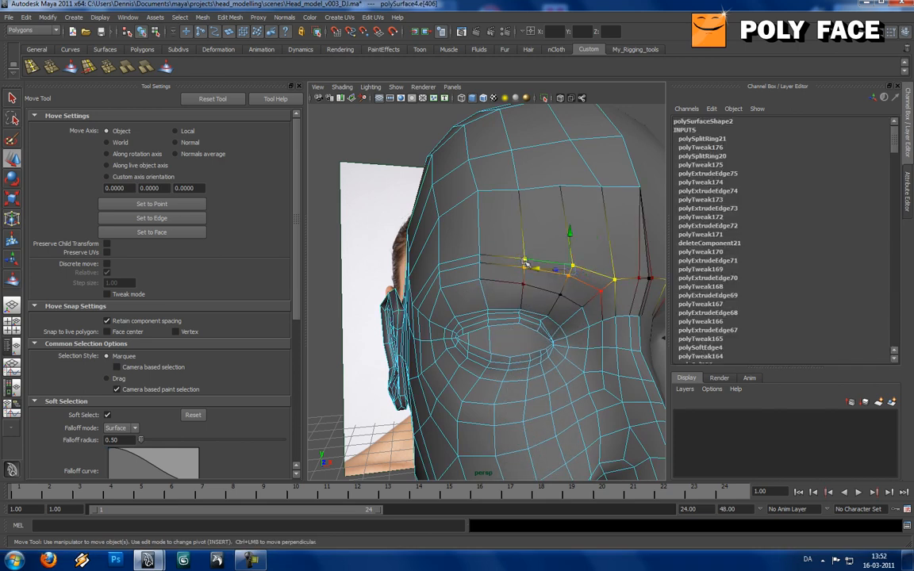
{"action": "left_click_drag", "start_coordinate": [452, 267], "coordinate": [486, 272], "text": "alt"}
{"action": "key", "text": "b"}
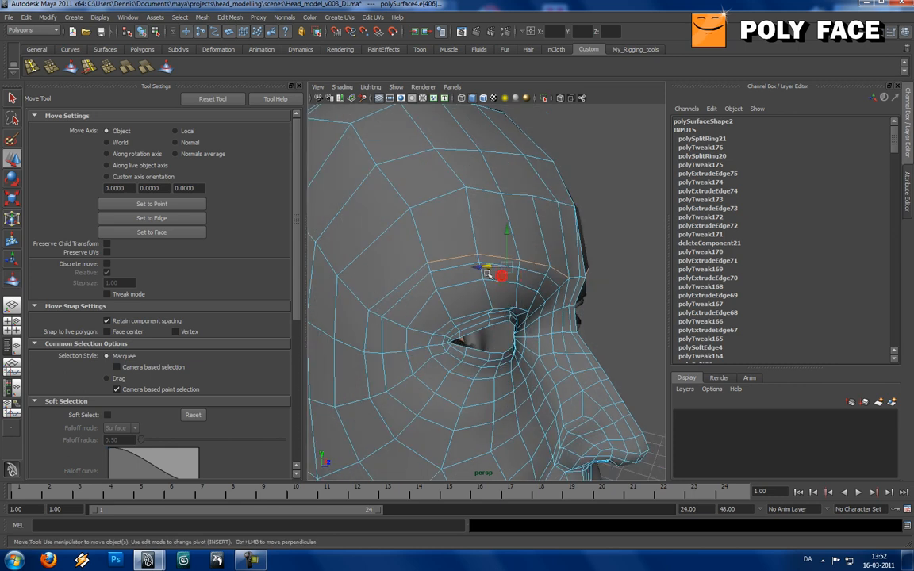
{"action": "left_click_drag", "start_coordinate": [508, 227], "coordinate": [544, 233], "text": "alt"}
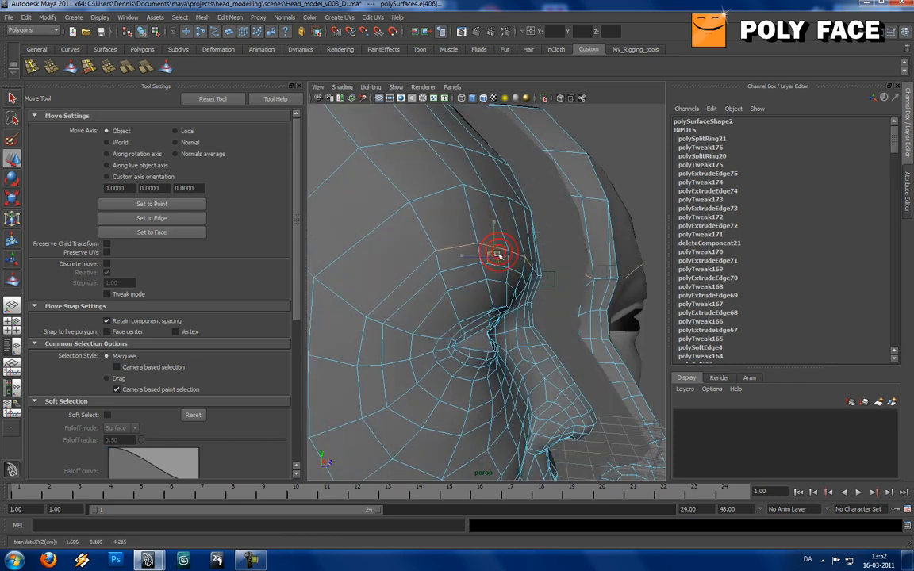
Step: Return to object mode and examine the brow ridge and eye socket with the mesh smoothed and unsmoothed
{"action": "left_click_drag", "start_coordinate": [493, 254], "coordinate": [427, 233], "text": "alt"}
{"action": "right_click_drag", "start_coordinate": [514, 276], "coordinate": [540, 268]}
{"action": "left_click", "coordinate": [535, 273]}
{"action": "key", "text": "3"}
{"action": "left_click", "coordinate": [390, 196]}
{"action": "scroll", "coordinate": [470, 242], "scroll_direction": "down", "scroll_amount": 5}
{"action": "left_click_drag", "start_coordinate": [471, 243], "coordinate": [524, 268], "text": "alt"}
{"action": "scroll", "coordinate": [514, 255], "scroll_direction": "up", "scroll_amount": 5}
{"action": "scroll", "coordinate": [482, 254], "scroll_direction": "down", "scroll_amount": 5}
{"action": "left_click", "coordinate": [524, 268]}
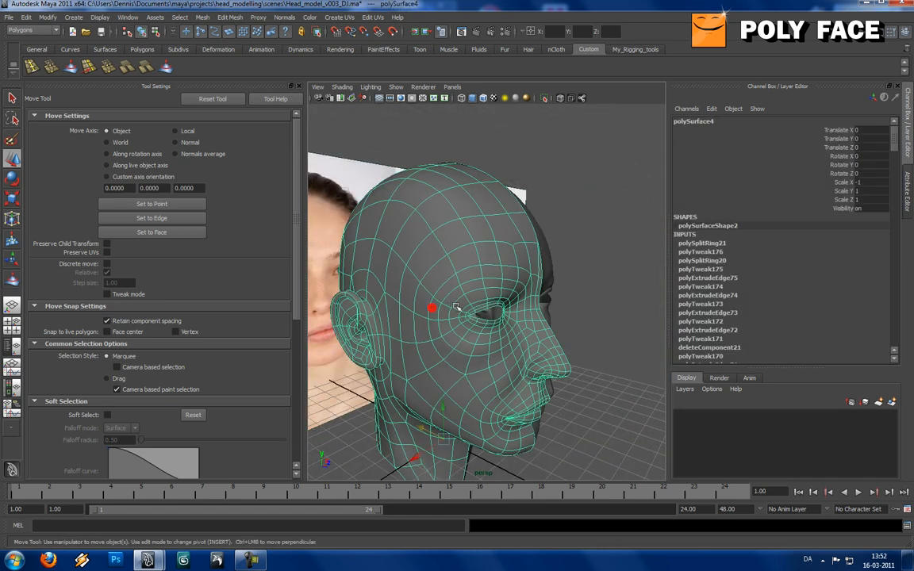
{"action": "scroll", "coordinate": [493, 302], "scroll_direction": "up", "scroll_amount": 5}
{"action": "left_click_drag", "start_coordinate": [496, 301], "coordinate": [511, 289], "text": "alt"}
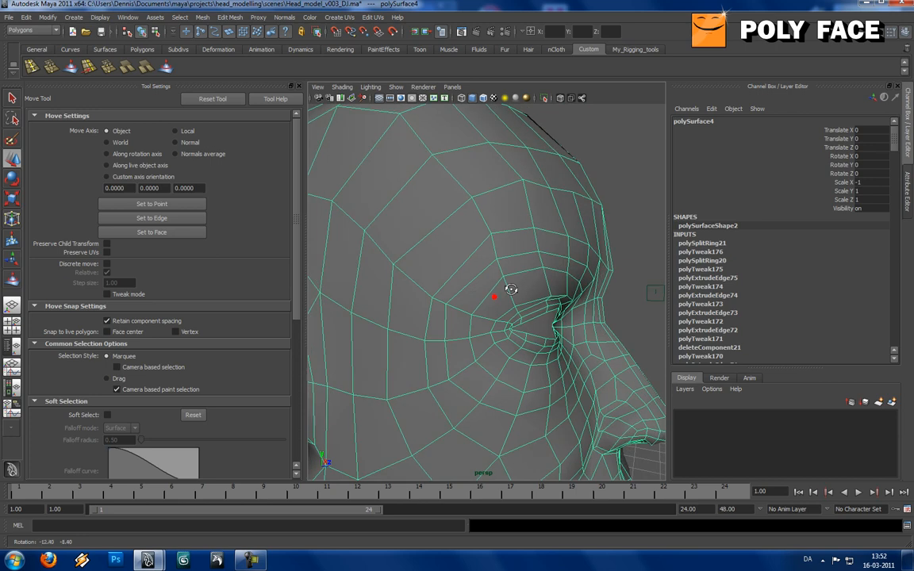
Step: Select the original half of the head and display it as an unsmoothed wireframe over the side-view reference photo at the eye
{"action": "left_click", "coordinate": [166, 67]}
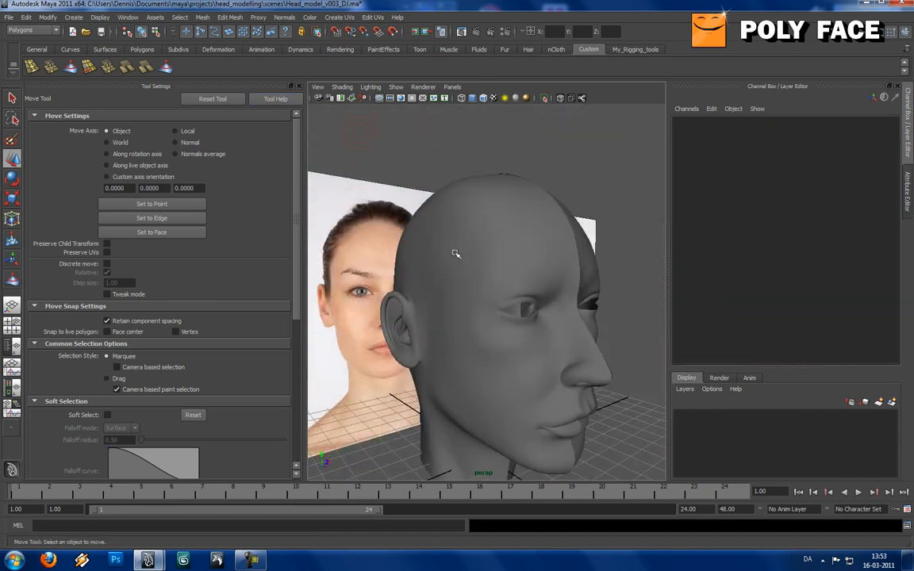
{"action": "left_click_drag", "start_coordinate": [453, 253], "coordinate": [605, 283], "text": "alt"}
{"action": "scroll", "coordinate": [530, 290], "scroll_direction": "up", "scroll_amount": 5}
{"action": "left_click", "coordinate": [558, 280]}
{"action": "key", "text": "1"}
{"action": "key", "text": "space"}
{"action": "left_click", "coordinate": [487, 302]}
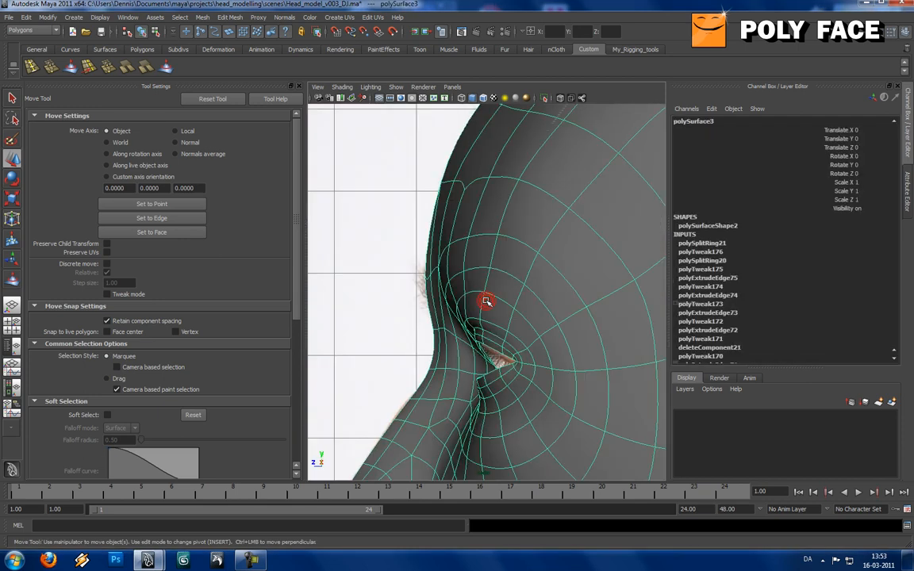
{"action": "key", "text": "1"}
{"action": "key", "text": "4"}
{"action": "scroll", "coordinate": [488, 304], "scroll_direction": "down", "scroll_amount": 3}
{"action": "scroll", "coordinate": [487, 305], "scroll_direction": "up", "scroll_amount": 1}
{"action": "scroll", "coordinate": [488, 304], "scroll_direction": "up", "scroll_amount": 5}
Step: In vertex mode, move the vertices between the upper eyelid and eyebrow and just above the eyebrow to follow the side reference
{"action": "right_click_drag", "start_coordinate": [486, 299], "coordinate": [449, 297]}
{"action": "left_click", "coordinate": [477, 271]}
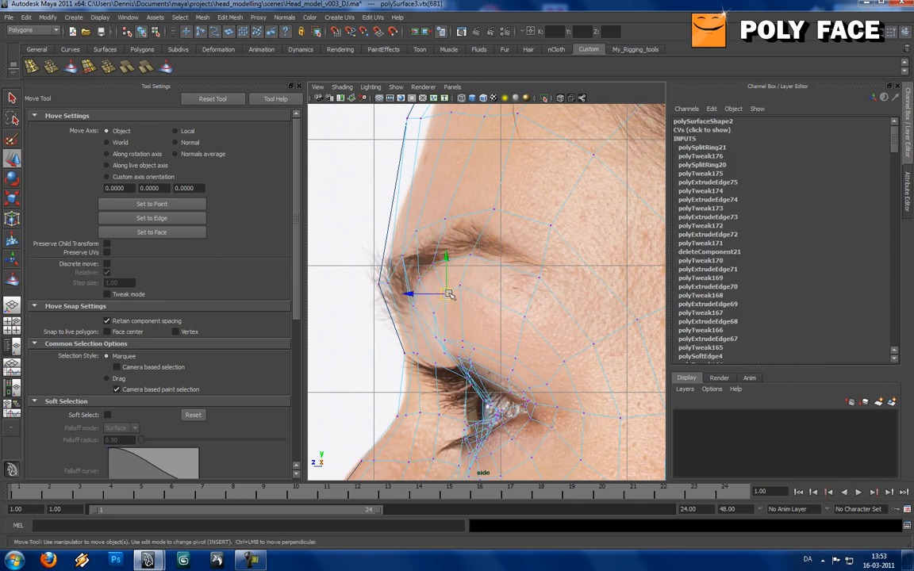
{"action": "left_click_drag", "start_coordinate": [460, 288], "coordinate": [463, 300]}
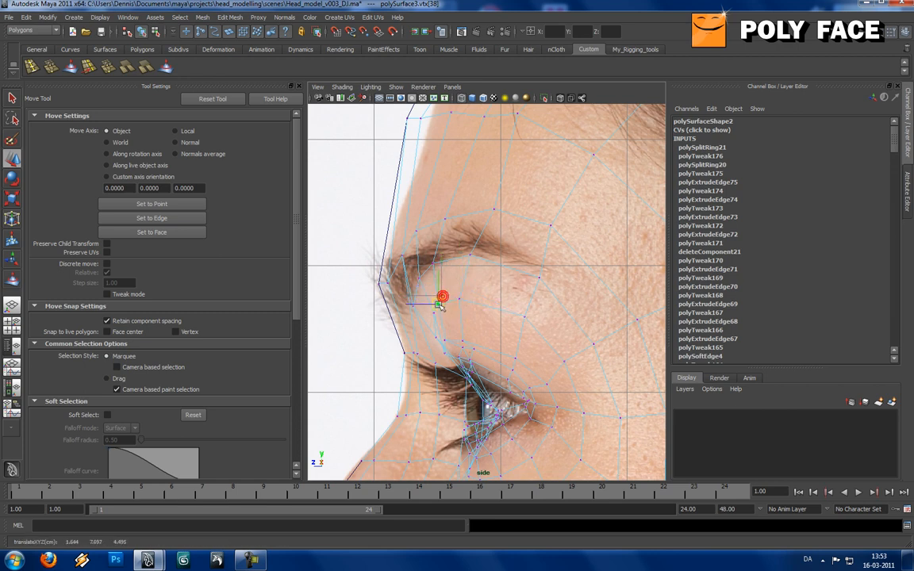
{"action": "left_click_drag", "start_coordinate": [531, 289], "coordinate": [530, 290]}
{"action": "left_click_drag", "start_coordinate": [538, 279], "coordinate": [531, 277]}
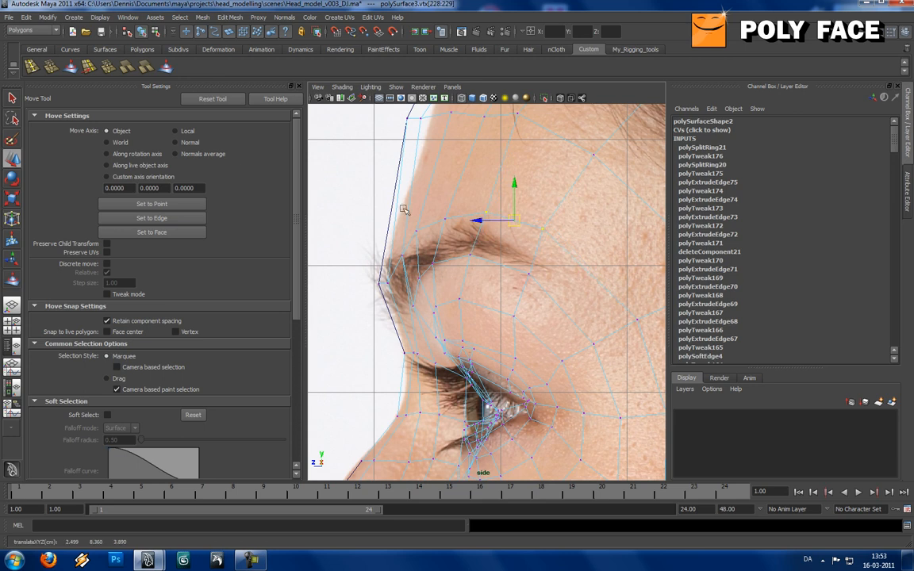
Step: Raise the vertices at the foremost point of the brow profile to match the side photo and return to object mode
{"action": "left_click_drag", "start_coordinate": [390, 292], "coordinate": [385, 281]}
{"action": "left_click_drag", "start_coordinate": [387, 284], "coordinate": [387, 280]}
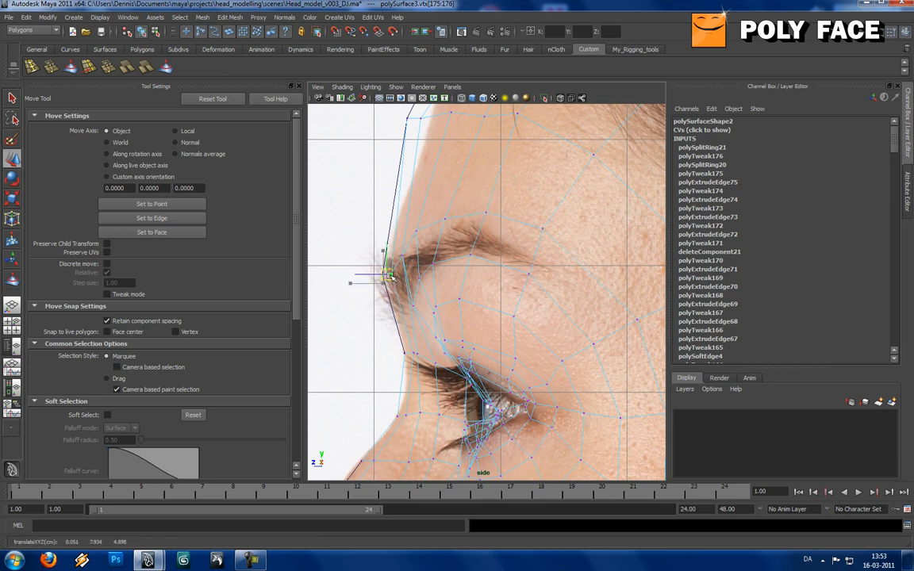
{"action": "right_click_drag", "start_coordinate": [412, 260], "coordinate": [427, 244]}
{"action": "left_click", "coordinate": [403, 254]}
Step: Return to the perspective view and display the mirrored half of the head shaded and smoothed
{"action": "key", "text": "space"}
{"action": "left_click_drag", "start_coordinate": [466, 261], "coordinate": [466, 252]}
{"action": "left_click_drag", "start_coordinate": [466, 256], "coordinate": [435, 259], "text": "alt"}
{"action": "left_click", "coordinate": [435, 258]}
{"action": "key", "text": "5"}
{"action": "key", "text": "4"}
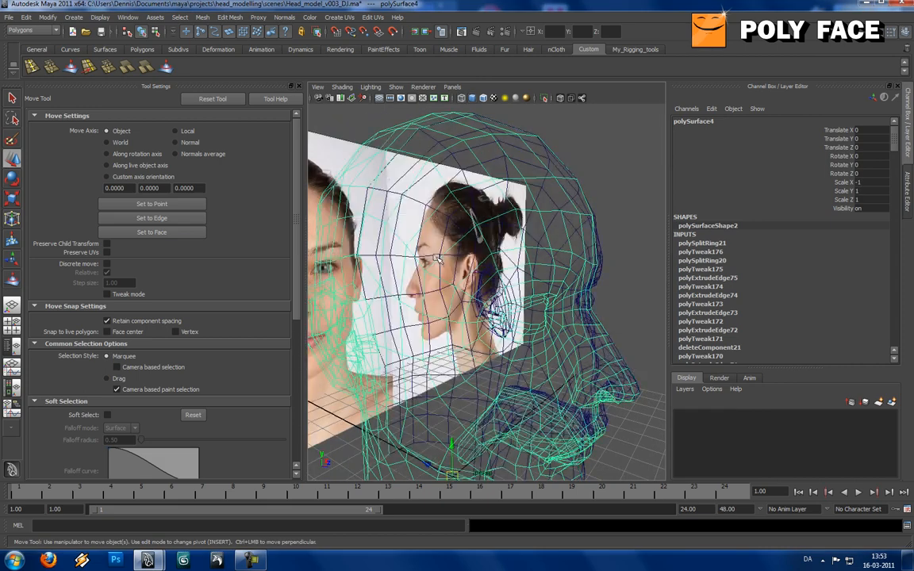
{"action": "key", "text": "5"}
{"action": "key", "text": "f"}
{"action": "key", "text": "3"}
Step: Examine the smoothed brow ridge and eye socket from three-quarter and front angles
{"action": "left_click", "coordinate": [635, 227]}
{"action": "left_click_drag", "start_coordinate": [634, 226], "coordinate": [524, 264], "text": "alt"}
{"action": "scroll", "coordinate": [465, 253], "scroll_direction": "up", "scroll_amount": 5}
{"action": "middle_click_drag", "start_coordinate": [465, 253], "coordinate": [450, 252], "text": "alt"}
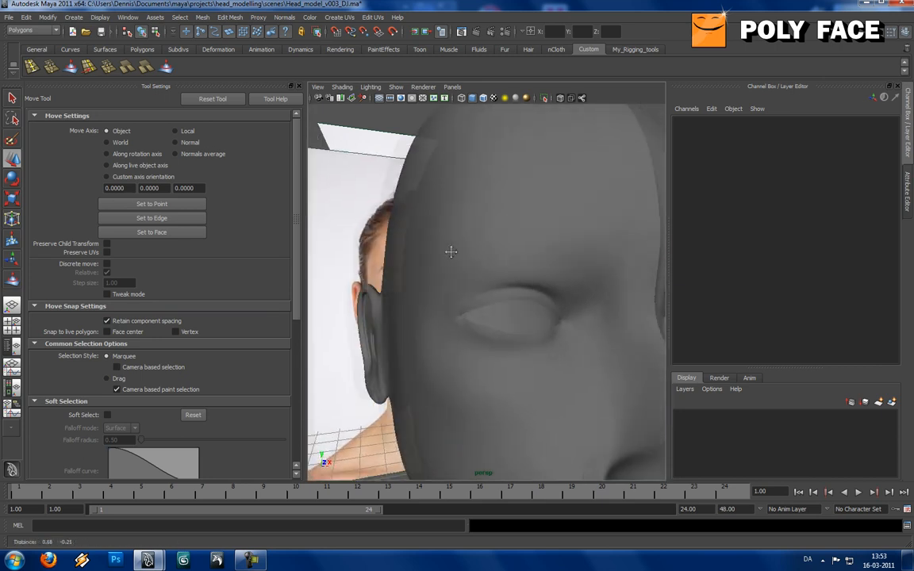
{"action": "left_click", "coordinate": [451, 253]}
{"action": "left_click_drag", "start_coordinate": [496, 257], "coordinate": [528, 232], "text": "alt"}
{"action": "key", "text": "3"}
{"action": "left_click", "coordinate": [641, 155]}
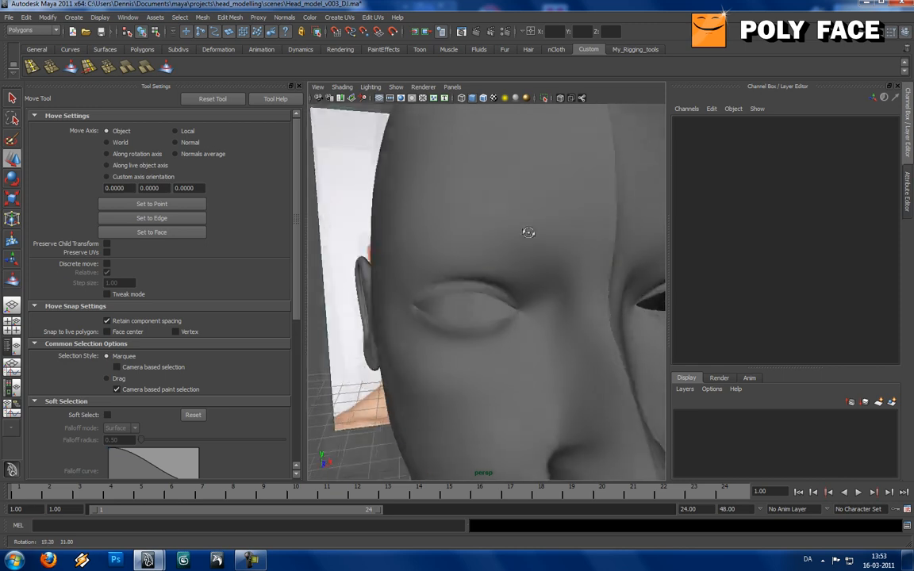
Step: Adjust the vertex between the inner eye corner and the nose bridge, then return the mesh to object mode
{"action": "left_click", "coordinate": [527, 245]}
{"action": "left_click_drag", "start_coordinate": [533, 249], "coordinate": [577, 253], "text": "alt"}
{"action": "right_click_drag", "start_coordinate": [561, 279], "coordinate": [520, 280]}
{"action": "left_click_drag", "start_coordinate": [565, 291], "coordinate": [526, 298], "text": "alt"}
{"action": "left_click", "coordinate": [561, 289]}
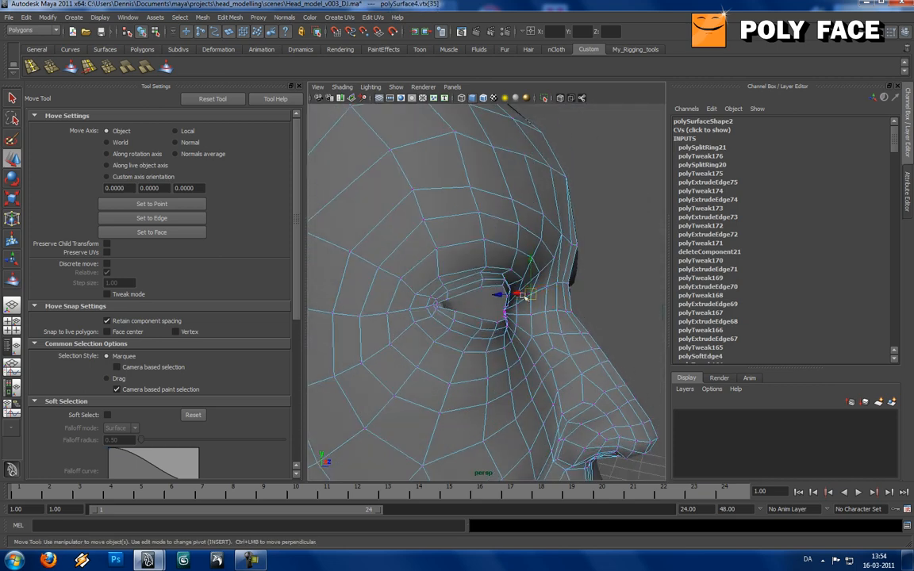
{"action": "scroll", "coordinate": [513, 293], "scroll_direction": "up", "scroll_amount": 3}
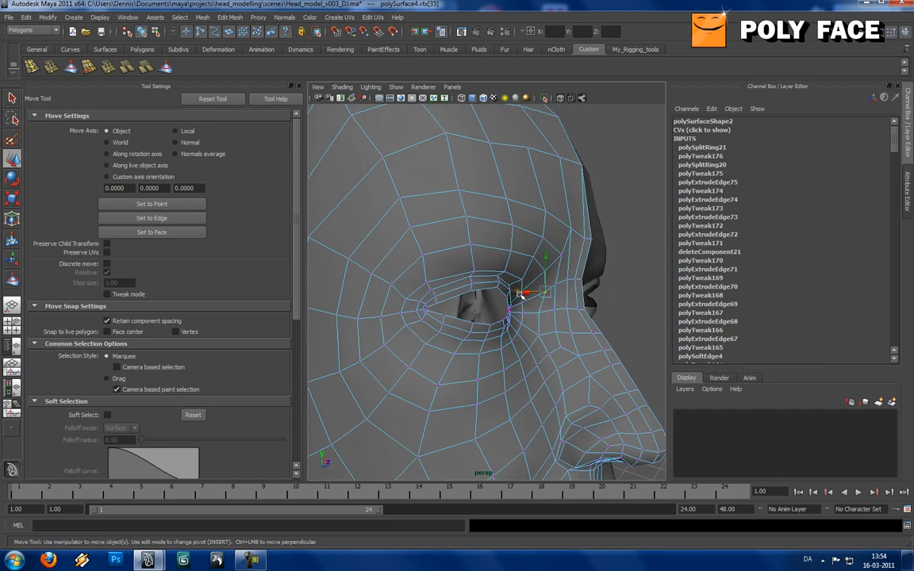
{"action": "right_click_drag", "start_coordinate": [475, 237], "coordinate": [489, 231]}
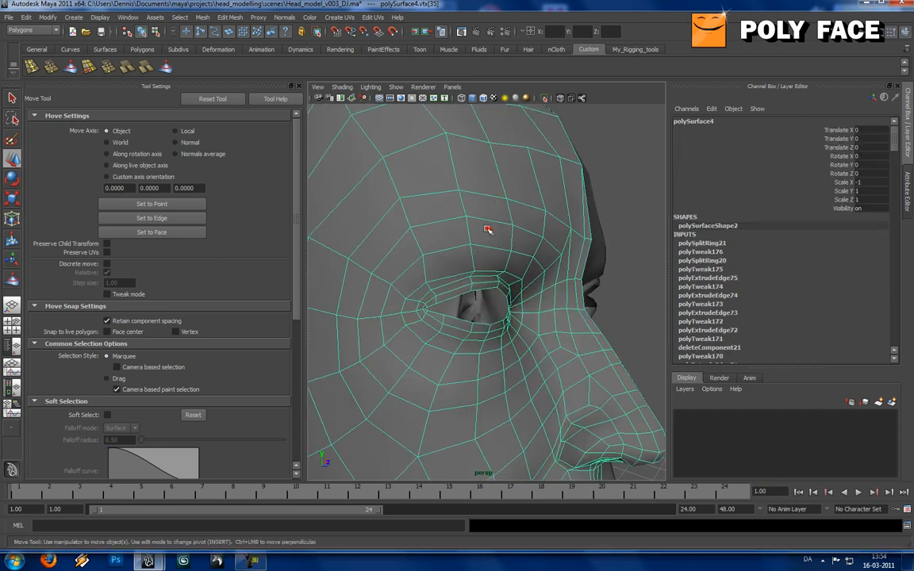
{"action": "left_click", "coordinate": [637, 215]}
{"action": "left_click_drag", "start_coordinate": [619, 231], "coordinate": [562, 239], "text": "alt"}
{"action": "scroll", "coordinate": [543, 238], "scroll_direction": "down", "scroll_amount": 6}
{"action": "scroll", "coordinate": [540, 247], "scroll_direction": "up", "scroll_amount": 5}
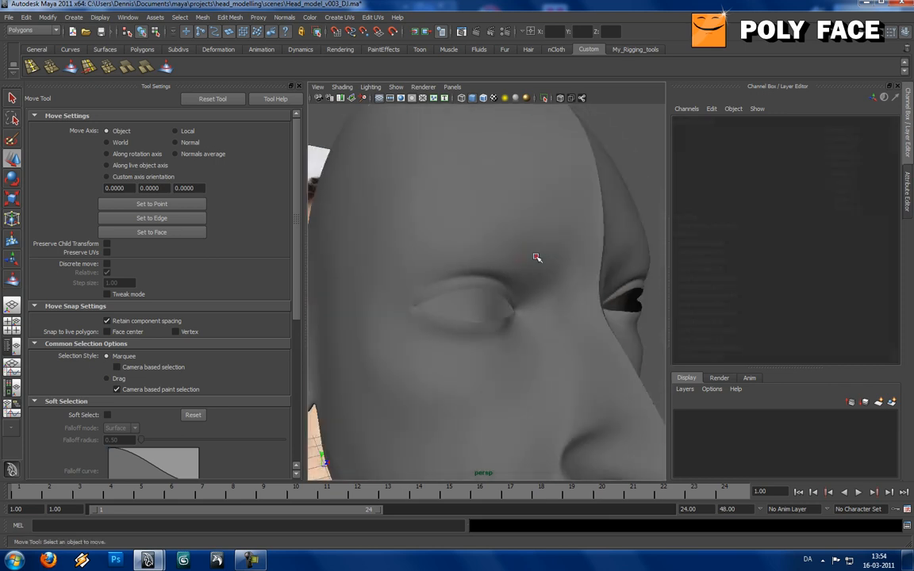
Step: Smooth the surface between the inner eye corner and the nose bridge with the Sculpt Geometry Tool
{"action": "left_click", "coordinate": [336, 182]}
{"action": "key", "text": "1"}
{"action": "left_click", "coordinate": [166, 67]}
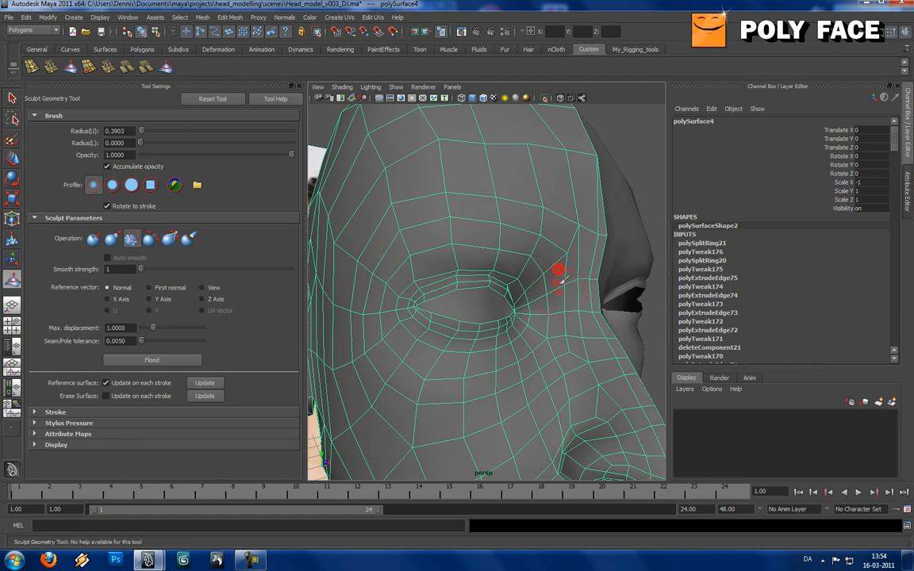
{"action": "key", "text": "w"}
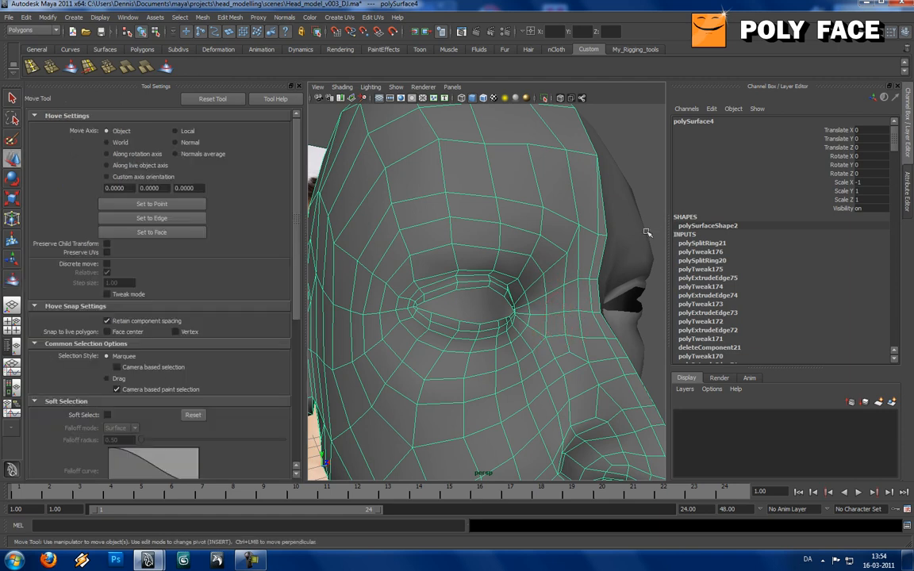
{"action": "key", "text": "3"}
{"action": "left_click", "coordinate": [653, 184]}
Step: Reposition vertices on the side of the nose bridge beside the inner eye corner and leave vertex mode
{"action": "left_click_drag", "start_coordinate": [592, 259], "coordinate": [538, 275], "text": "alt"}
{"action": "left_click", "coordinate": [538, 280]}
{"action": "scroll", "coordinate": [536, 276], "scroll_direction": "up", "scroll_amount": 6}
{"action": "right_click_drag", "start_coordinate": [539, 275], "coordinate": [526, 272]}
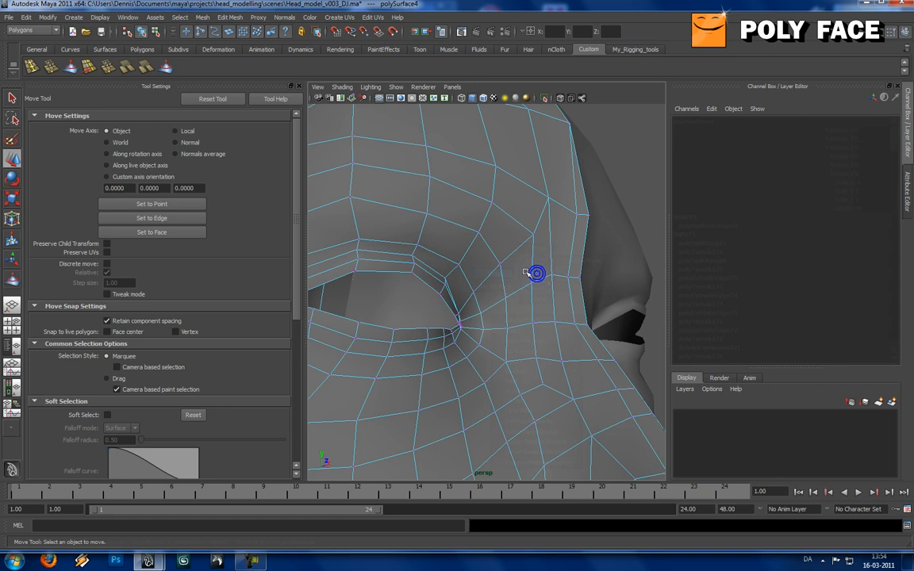
{"action": "left_click", "coordinate": [571, 278]}
{"action": "left_click", "coordinate": [542, 316]}
{"action": "left_click_drag", "start_coordinate": [543, 316], "coordinate": [543, 305], "text": "alt"}
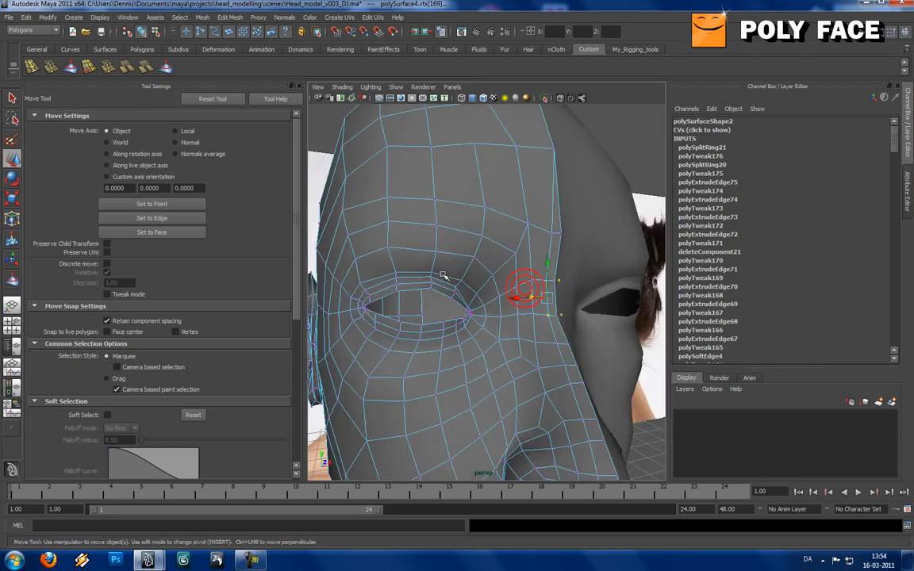
{"action": "right_click_drag", "start_coordinate": [449, 250], "coordinate": [486, 235]}
{"action": "left_click", "coordinate": [655, 141]}
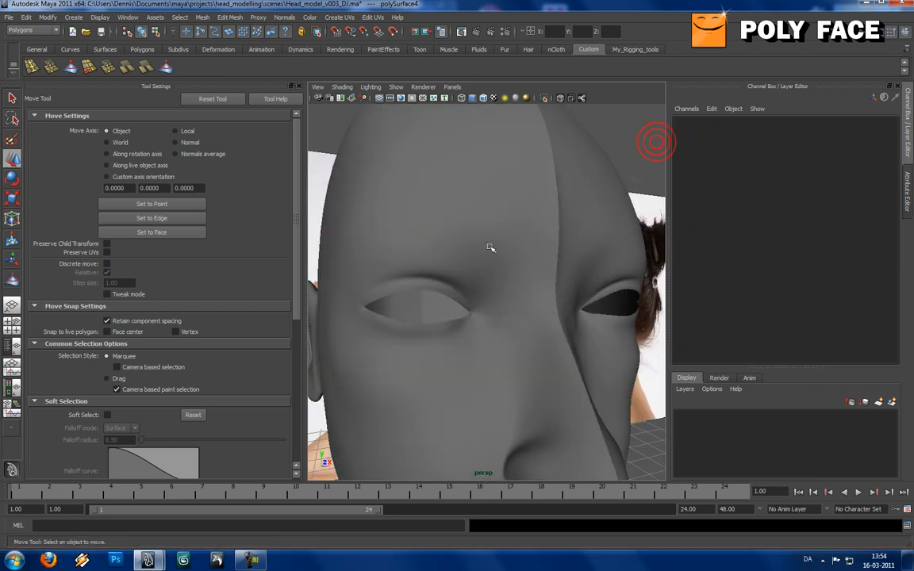
{"action": "right_click_drag", "start_coordinate": [654, 139], "coordinate": [490, 247], "text": "alt"}
{"action": "left_click_drag", "start_coordinate": [490, 247], "coordinate": [460, 273], "text": "alt"}
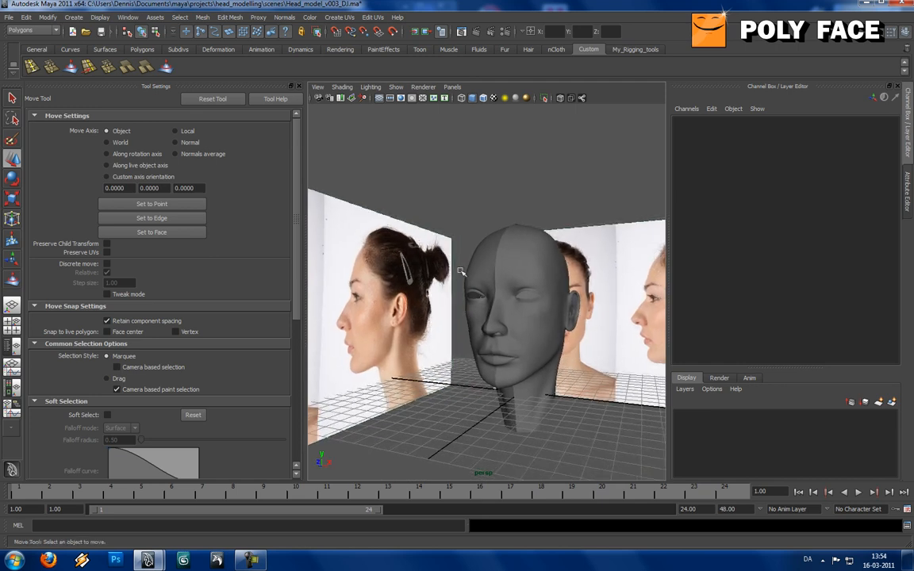
Step: Look in the head modelling folder of the Pictures library for the reference photo
{"action": "left_click", "coordinate": [19, 559]}
{"action": "left_click", "coordinate": [198, 346]}
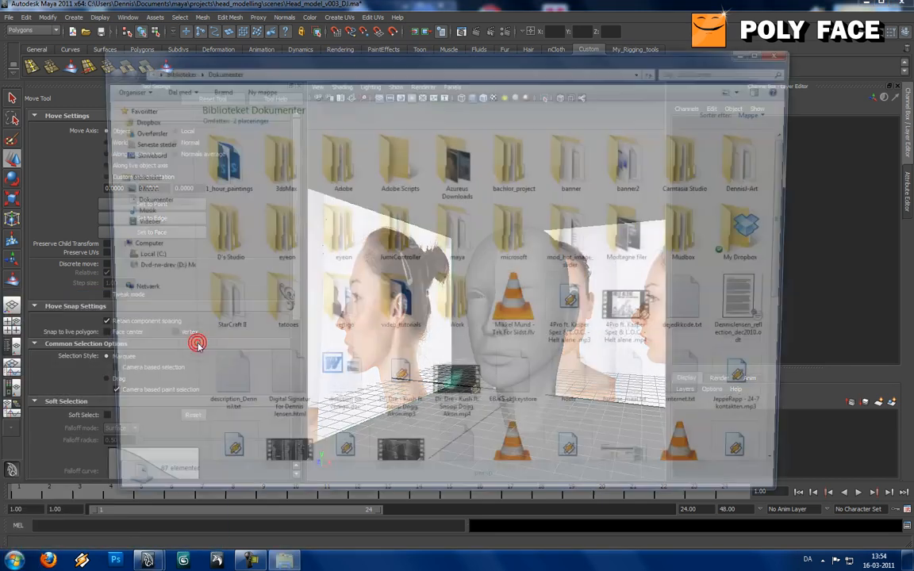
{"action": "left_click", "coordinate": [135, 188]}
{"action": "double_click", "coordinate": [394, 173]}
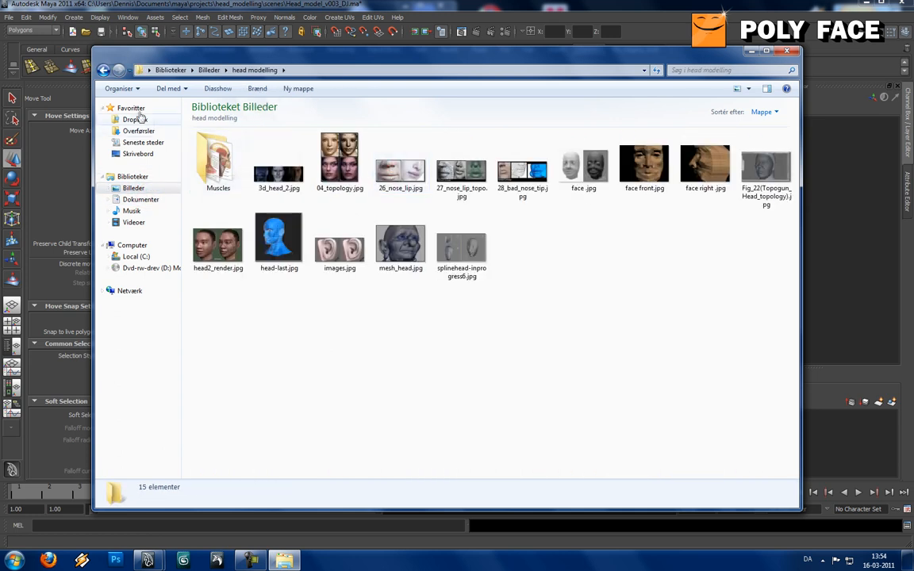
{"action": "left_click", "coordinate": [103, 71]}
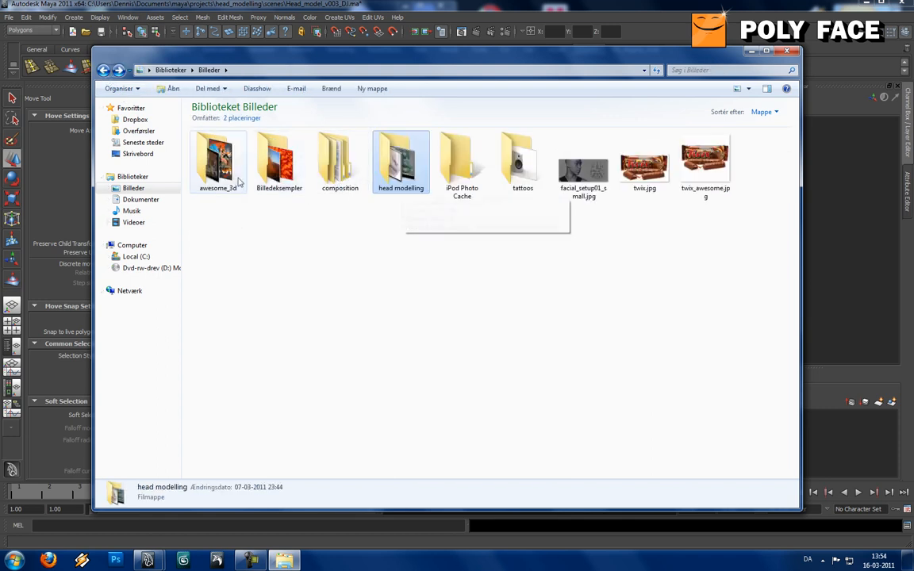
Step: Open the reference photo 3_4_view.jpg from video_tutorials/website/gfx/tut_files in the Documents library
{"action": "left_click", "coordinate": [151, 200]}
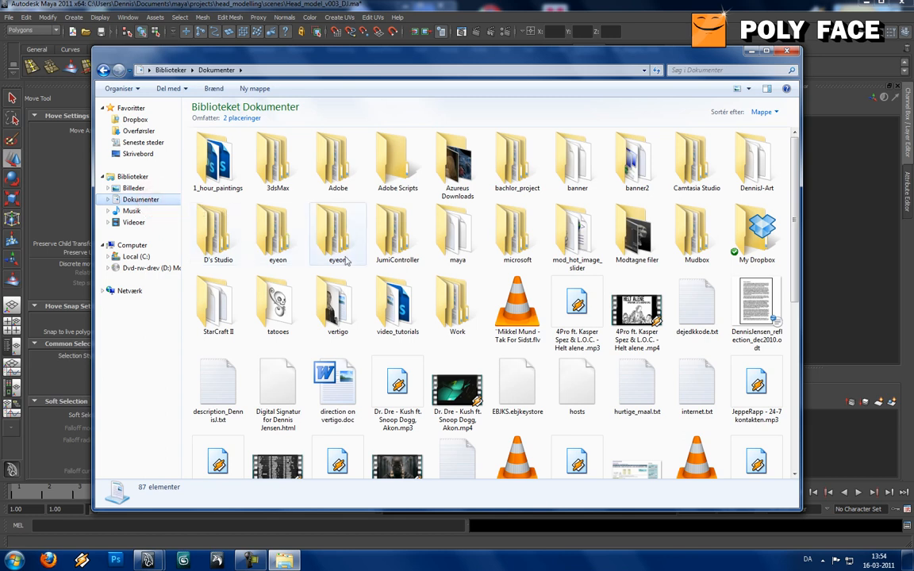
{"action": "double_click", "coordinate": [388, 286]}
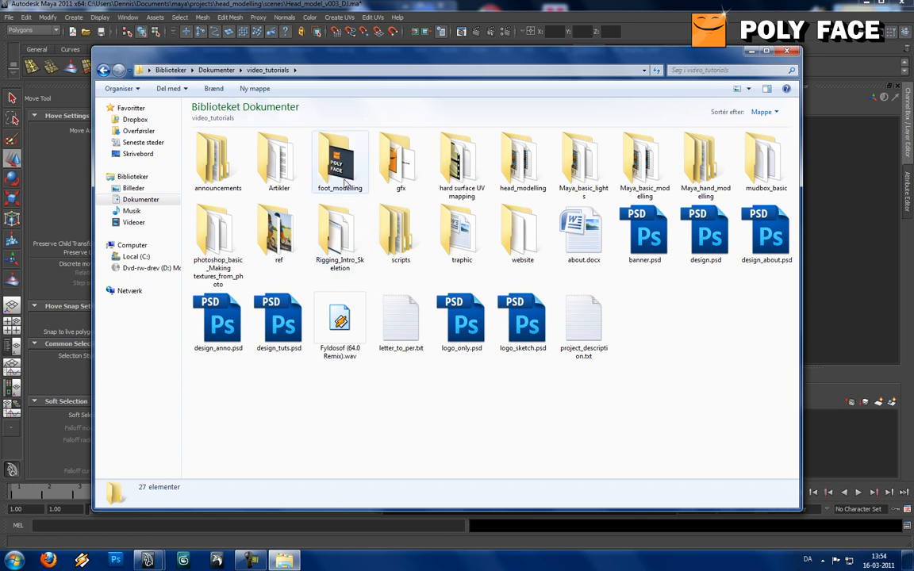
{"action": "double_click", "coordinate": [509, 244]}
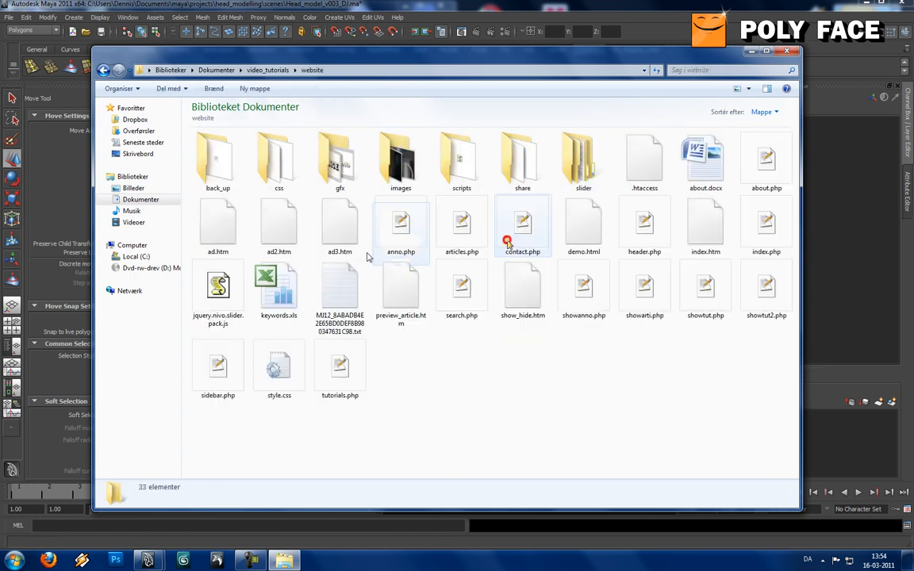
{"action": "double_click", "coordinate": [343, 163]}
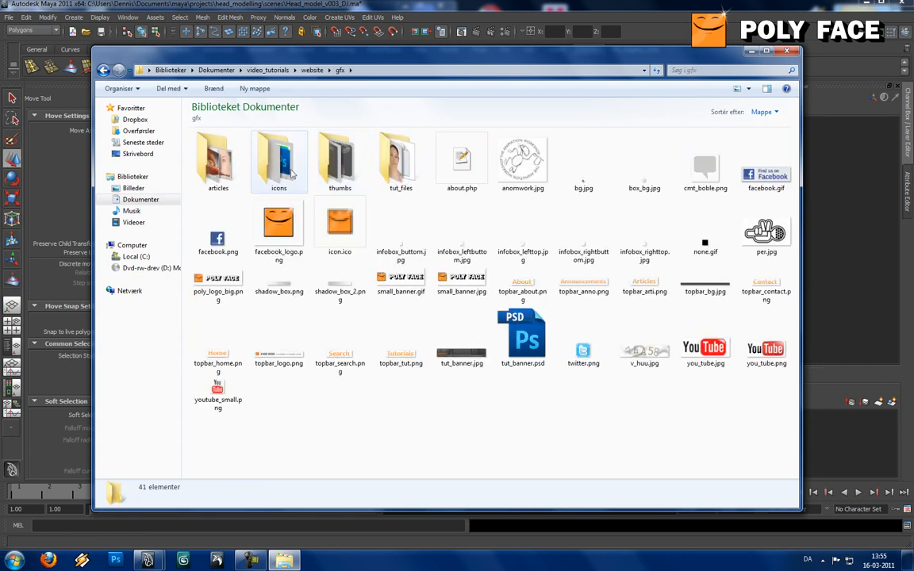
{"action": "double_click", "coordinate": [401, 163]}
{"action": "left_click", "coordinate": [399, 167]}
{"action": "left_click", "coordinate": [346, 222]}
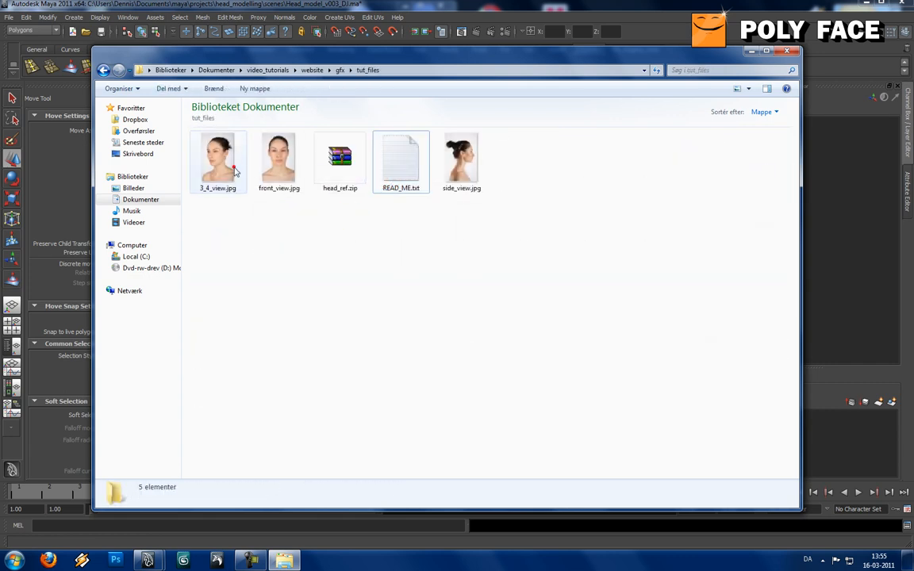
{"action": "double_click", "coordinate": [218, 163]}
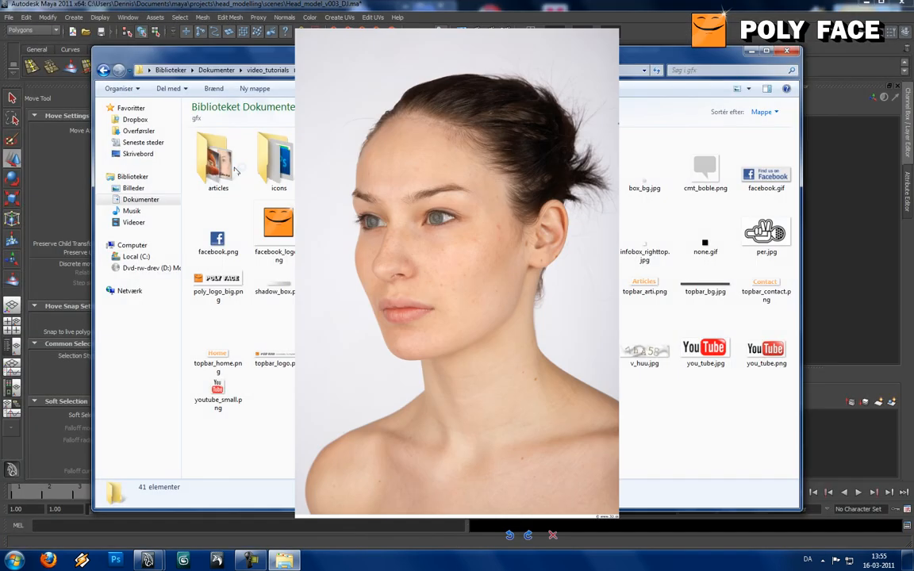
Step: Switch back to Maya and reshape the cheekbone by moving two vertices below the eye with soft selection at a 0.92 falloff radius
{"action": "key", "text": "alt+Tab"}
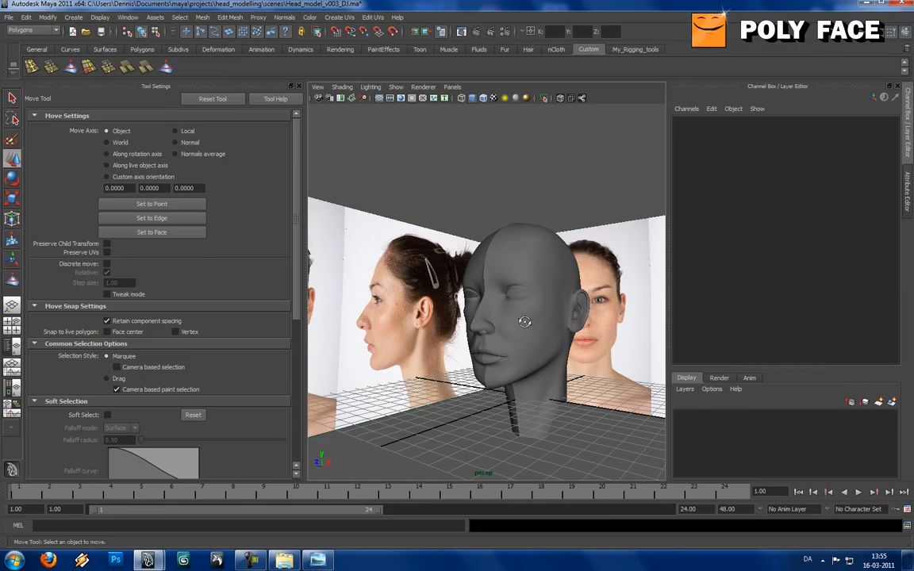
{"action": "left_click_drag", "start_coordinate": [527, 322], "coordinate": [496, 321], "text": "alt"}
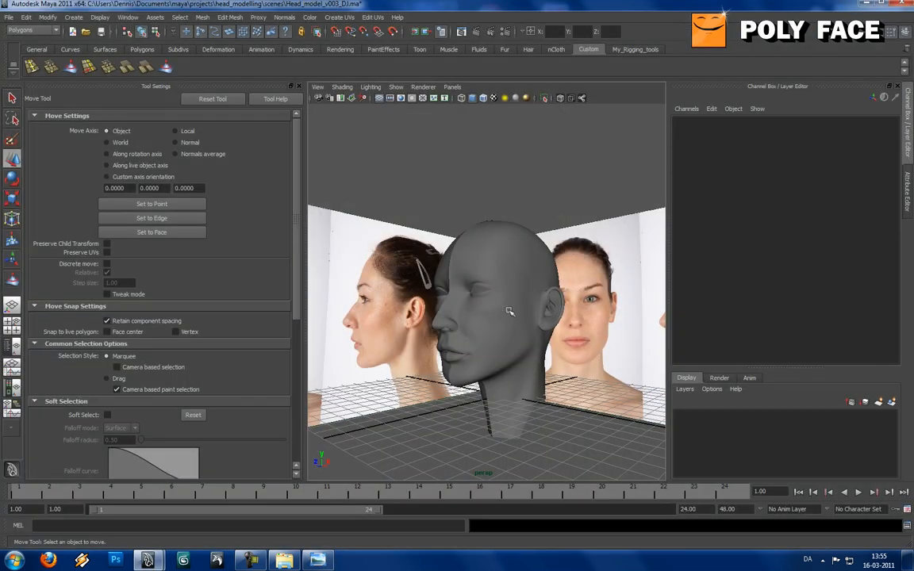
{"action": "left_click_drag", "start_coordinate": [498, 310], "coordinate": [532, 308], "text": "alt"}
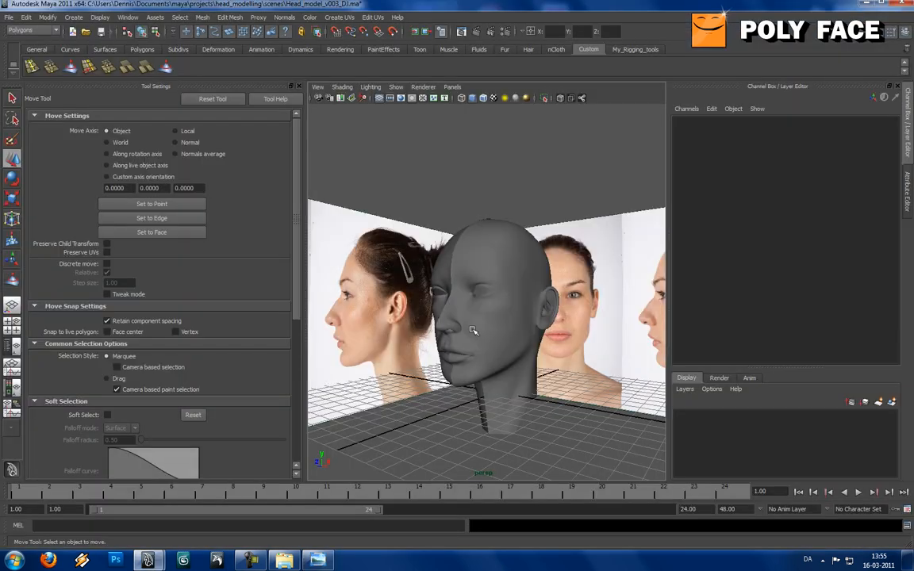
{"action": "mouse_move", "coordinate": [474, 333]}
{"action": "left_mouse_down", "text": "alt"}
{"action": "mouse_move", "coordinate": [577, 322]}
{"action": "mouse_move", "coordinate": [472, 330]}
{"action": "left_mouse_up", "text": "alt"}
{"action": "right_click_drag", "start_coordinate": [472, 330], "coordinate": [506, 326], "text": "alt"}
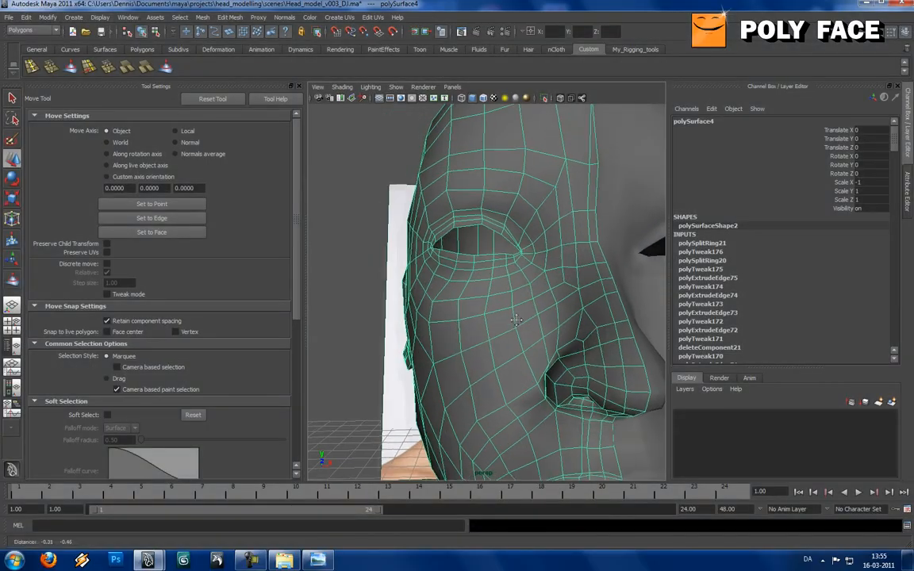
{"action": "left_click_drag", "start_coordinate": [528, 321], "coordinate": [541, 322], "text": "alt"}
{"action": "right_click_drag", "start_coordinate": [470, 303], "coordinate": [438, 303]}
{"action": "left_click", "coordinate": [490, 323]}
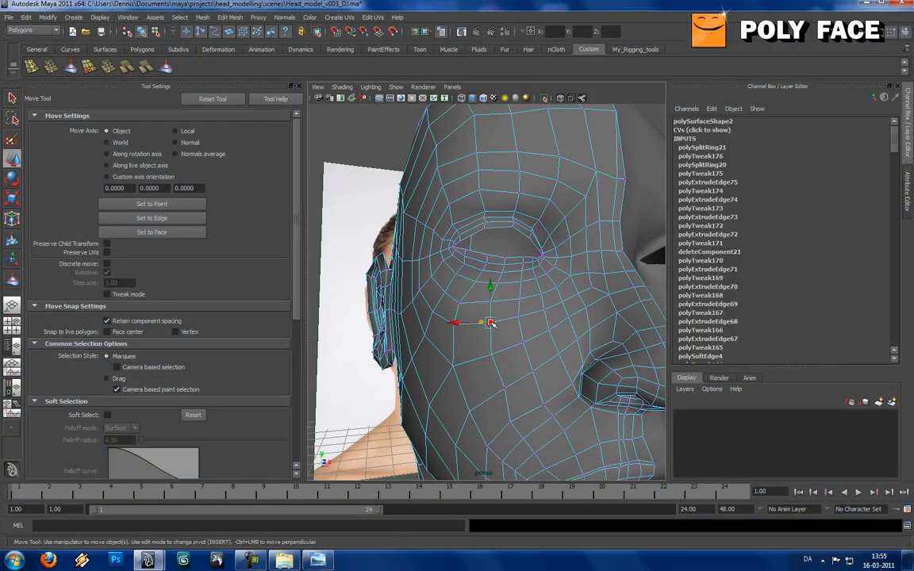
{"action": "mouse_move", "coordinate": [490, 296]}
{"action": "left_mouse_down"}
{"action": "mouse_move", "coordinate": [484, 305]}
{"action": "mouse_move", "coordinate": [511, 322]}
{"action": "mouse_move", "coordinate": [497, 333]}
{"action": "mouse_move", "coordinate": [500, 319]}
{"action": "mouse_move", "coordinate": [481, 305]}
{"action": "left_mouse_up"}
{"action": "left_click", "coordinate": [453, 324], "text": "shift"}
{"action": "scroll", "coordinate": [494, 322], "scroll_direction": "down", "scroll_amount": 6}
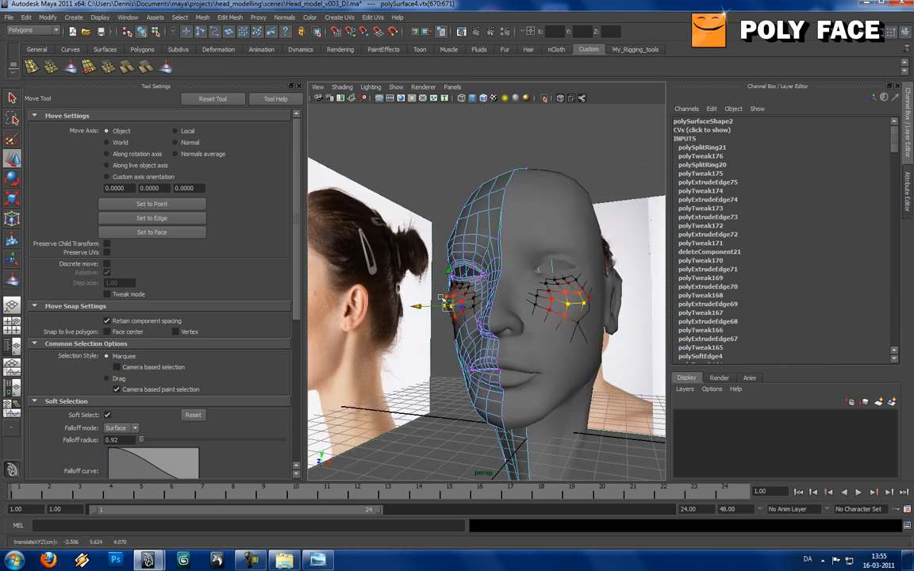
Step: Move another cheek vertex below the eye with soft selection and inspect the smoothed cheek in object mode
{"action": "left_click_drag", "start_coordinate": [438, 294], "coordinate": [526, 418], "text": "alt"}
{"action": "scroll", "coordinate": [532, 318], "scroll_direction": "up", "scroll_amount": 6}
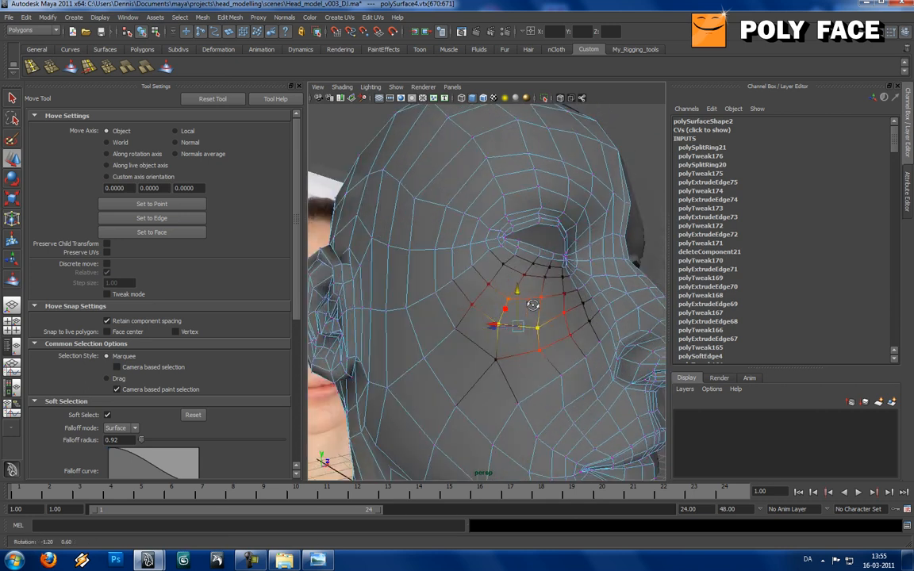
{"action": "left_click_drag", "start_coordinate": [511, 357], "coordinate": [477, 333], "text": "alt"}
{"action": "scroll", "coordinate": [480, 344], "scroll_direction": "down", "scroll_amount": 5}
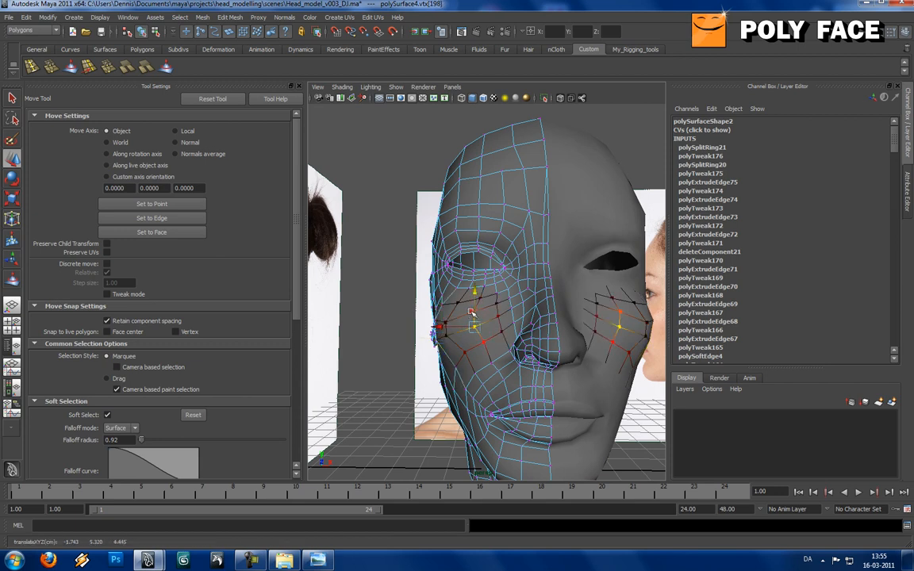
{"action": "left_click_drag", "start_coordinate": [475, 322], "coordinate": [512, 332], "text": "alt"}
{"action": "key", "text": "3"}
{"action": "right_click_drag", "start_coordinate": [508, 327], "coordinate": [533, 301]}
{"action": "left_click", "coordinate": [414, 240]}
{"action": "scroll", "coordinate": [436, 284], "scroll_direction": "down", "scroll_amount": 5}
{"action": "left_click_drag", "start_coordinate": [439, 286], "coordinate": [508, 326], "text": "alt"}
{"action": "scroll", "coordinate": [460, 290], "scroll_direction": "up", "scroll_amount": 5}
Step: Show the unsmoothed mesh in vertex mode and adjust vertices across the middle of the cheek with soft selection
{"action": "left_click", "coordinate": [507, 310]}
{"action": "key", "text": "1"}
{"action": "scroll", "coordinate": [508, 326], "scroll_direction": "up", "scroll_amount": 4}
{"action": "right_click_drag", "start_coordinate": [508, 327], "coordinate": [474, 326]}
{"action": "left_click", "coordinate": [509, 336]}
{"action": "scroll", "coordinate": [558, 329], "scroll_direction": "down", "scroll_amount": 4}
{"action": "left_click_drag", "start_coordinate": [524, 315], "coordinate": [556, 359]}
{"action": "left_click_drag", "start_coordinate": [509, 389], "coordinate": [510, 396]}
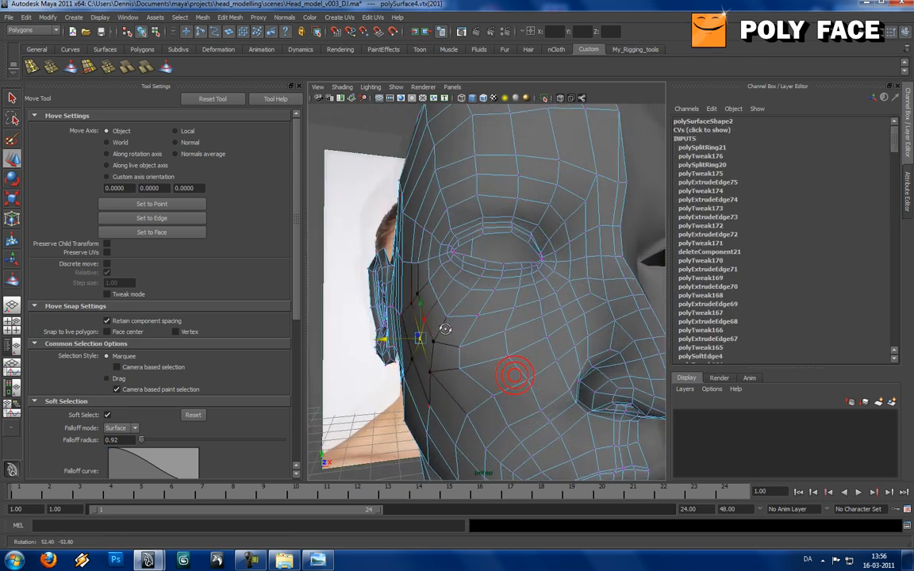
Step: Refine the cheekbone vertices below the outer eye corner with soft selection and return the mesh to object mode
{"action": "left_click_drag", "start_coordinate": [429, 325], "coordinate": [441, 298], "text": "alt"}
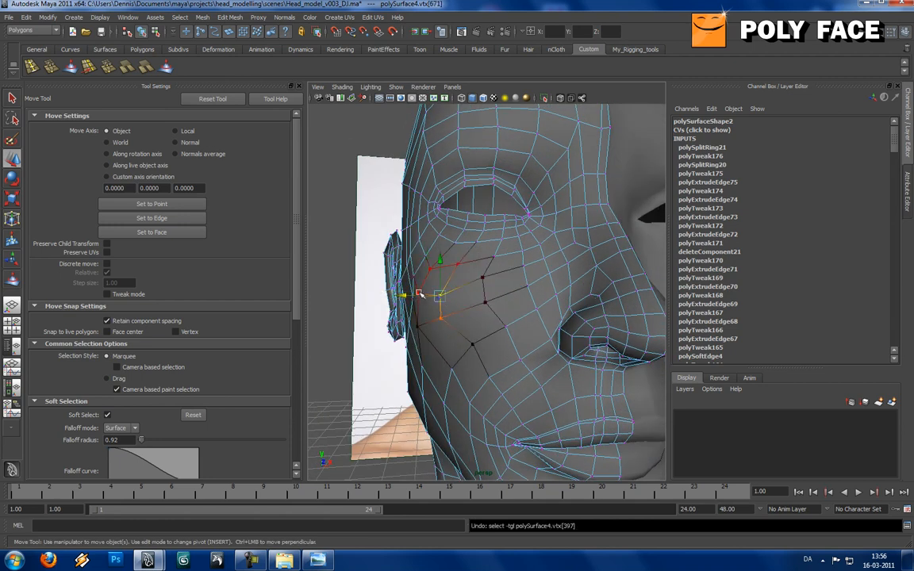
{"action": "left_click_drag", "start_coordinate": [422, 304], "coordinate": [448, 320], "text": "alt"}
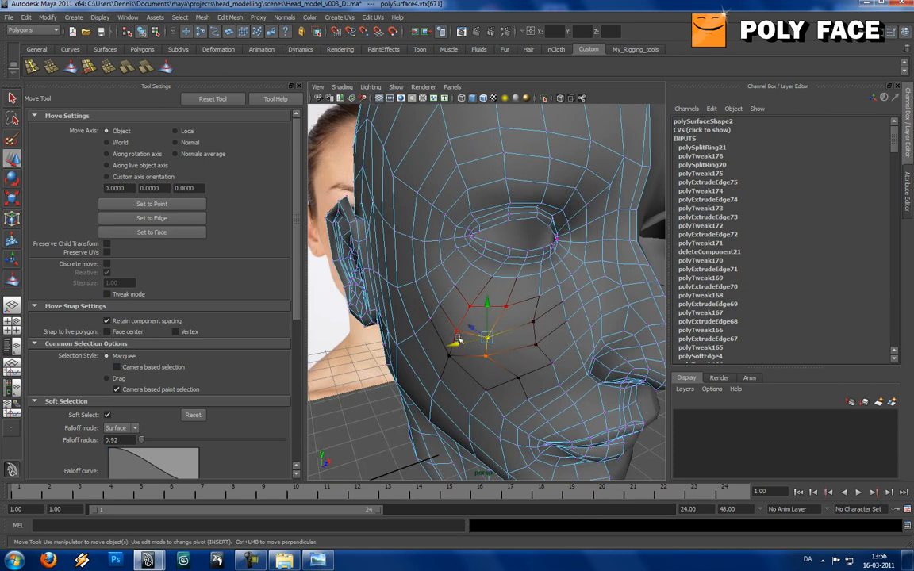
{"action": "left_click", "coordinate": [455, 333]}
{"action": "left_click_drag", "start_coordinate": [493, 357], "coordinate": [407, 346], "text": "alt"}
{"action": "right_click_drag", "start_coordinate": [469, 345], "coordinate": [508, 331]}
{"action": "left_click", "coordinate": [363, 265]}
{"action": "scroll", "coordinate": [426, 297], "scroll_direction": "down", "scroll_amount": 5}
{"action": "mouse_move", "coordinate": [427, 297]}
{"action": "left_mouse_down", "text": "alt"}
{"action": "mouse_move", "coordinate": [430, 272]}
{"action": "mouse_move", "coordinate": [403, 276]}
{"action": "mouse_move", "coordinate": [422, 282]}
{"action": "left_mouse_up", "text": "alt"}
{"action": "scroll", "coordinate": [423, 282], "scroll_direction": "up", "scroll_amount": 3}
{"action": "scroll", "coordinate": [419, 282], "scroll_direction": "down", "scroll_amount": 3}
Step: Compare the head with the three-quarter reference photo and shift a lower cheek vertex sideways with soft selection
{"action": "key", "text": "alt+Tab"}
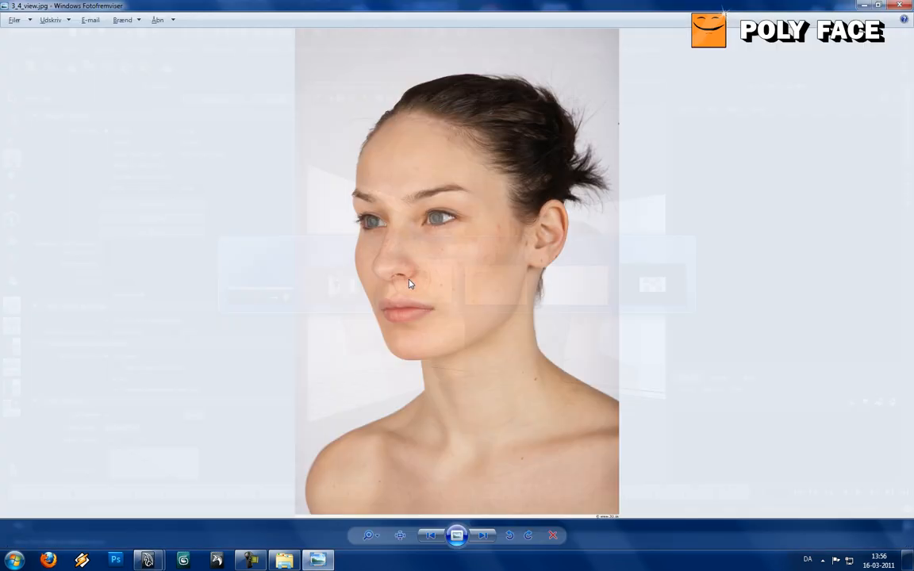
{"action": "key", "text": "alt+Tab"}
{"action": "left_click_drag", "start_coordinate": [419, 286], "coordinate": [524, 298], "text": "alt"}
{"action": "left_click", "coordinate": [466, 297]}
{"action": "scroll", "coordinate": [490, 296], "scroll_direction": "up", "scroll_amount": 3}
{"action": "right_click_drag", "start_coordinate": [514, 314], "coordinate": [501, 325]}
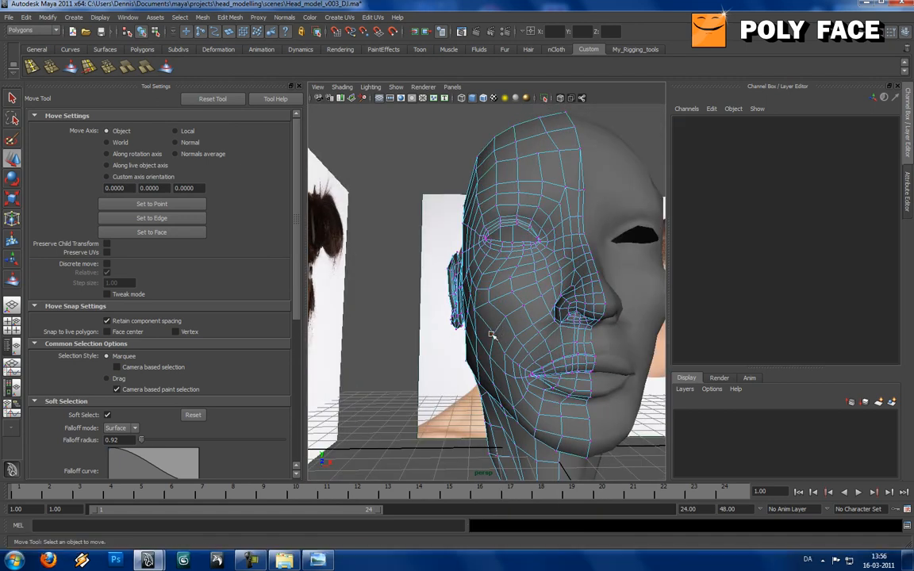
{"action": "left_click", "coordinate": [493, 336]}
{"action": "left_click_drag", "start_coordinate": [518, 333], "coordinate": [474, 317], "text": "alt"}
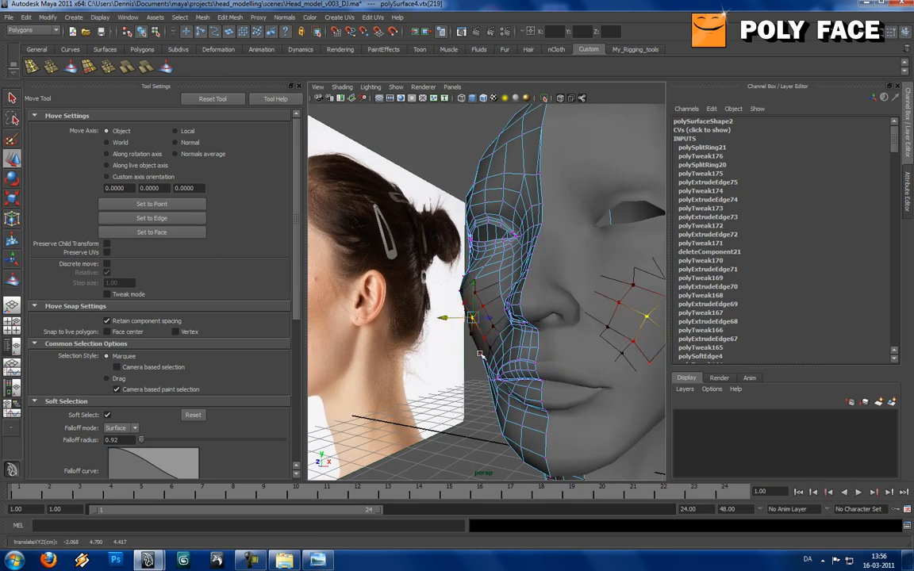
Step: Adjust several vertices along the cheekbone's outer contour with soft selection at a 0.92 falloff radius
{"action": "left_click", "coordinate": [480, 354]}
{"action": "left_click_drag", "start_coordinate": [463, 342], "coordinate": [467, 338], "text": "alt"}
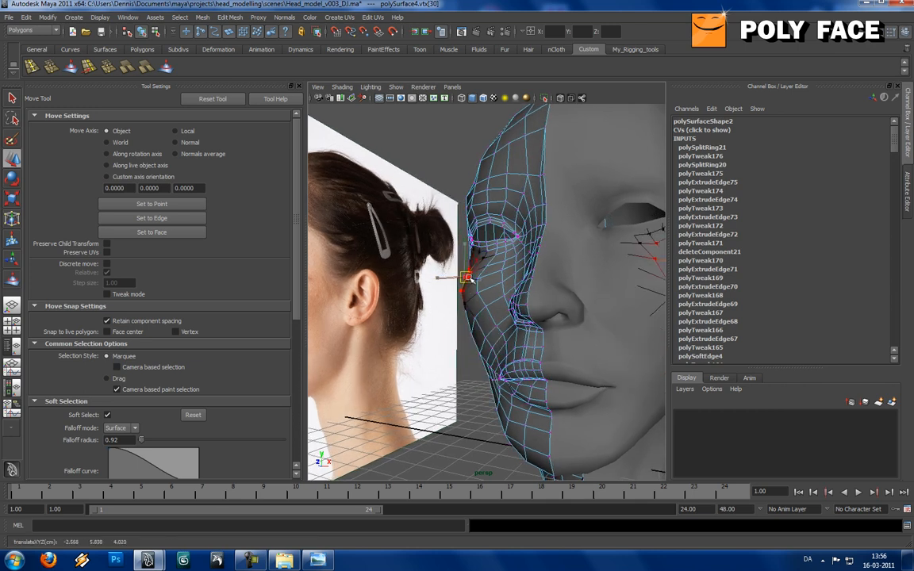
{"action": "left_click", "coordinate": [467, 295]}
{"action": "left_click", "coordinate": [479, 354]}
{"action": "left_click_drag", "start_coordinate": [467, 305], "coordinate": [414, 304], "text": "alt"}
{"action": "left_click", "coordinate": [478, 296]}
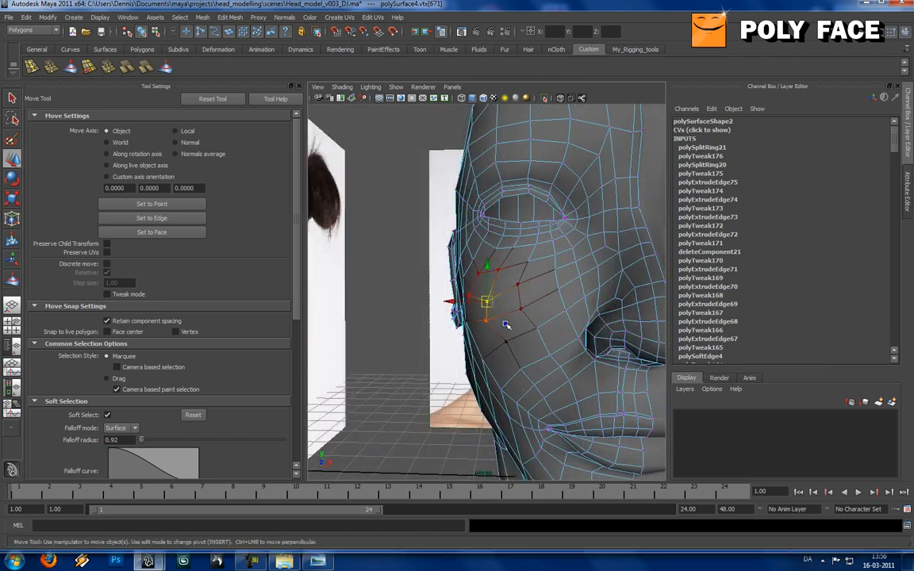
{"action": "left_click", "coordinate": [521, 315]}
{"action": "left_click", "coordinate": [426, 282]}
Step: Show the head mesh unsmoothed in object mode and even out the cheek with the Sculpt Geometry Tool's smooth brush
{"action": "scroll", "coordinate": [476, 287], "scroll_direction": "down", "scroll_amount": 3}
{"action": "left_click_drag", "start_coordinate": [477, 288], "coordinate": [443, 293], "text": "alt"}
{"action": "scroll", "coordinate": [444, 286], "scroll_direction": "down", "scroll_amount": 5}
{"action": "middle_click_drag", "start_coordinate": [480, 301], "coordinate": [449, 301], "text": "alt"}
{"action": "scroll", "coordinate": [446, 301], "scroll_direction": "up", "scroll_amount": 3}
{"action": "left_click_drag", "start_coordinate": [446, 301], "coordinate": [512, 304], "text": "alt"}
{"action": "left_click", "coordinate": [500, 310]}
{"action": "key", "text": "1"}
{"action": "scroll", "coordinate": [520, 306], "scroll_direction": "up", "scroll_amount": 3}
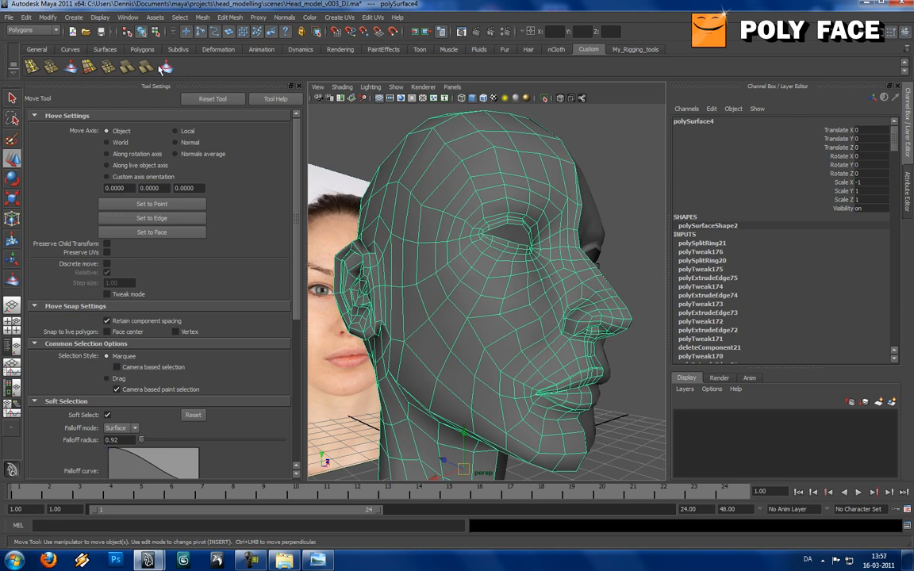
{"action": "left_click", "coordinate": [164, 66]}
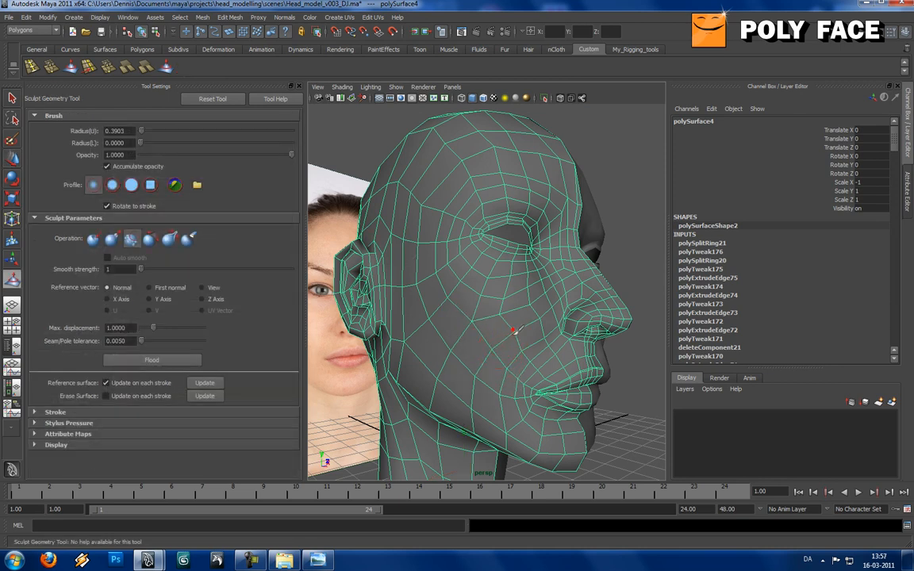
{"action": "left_click_drag", "start_coordinate": [508, 315], "coordinate": [463, 303], "text": "alt"}
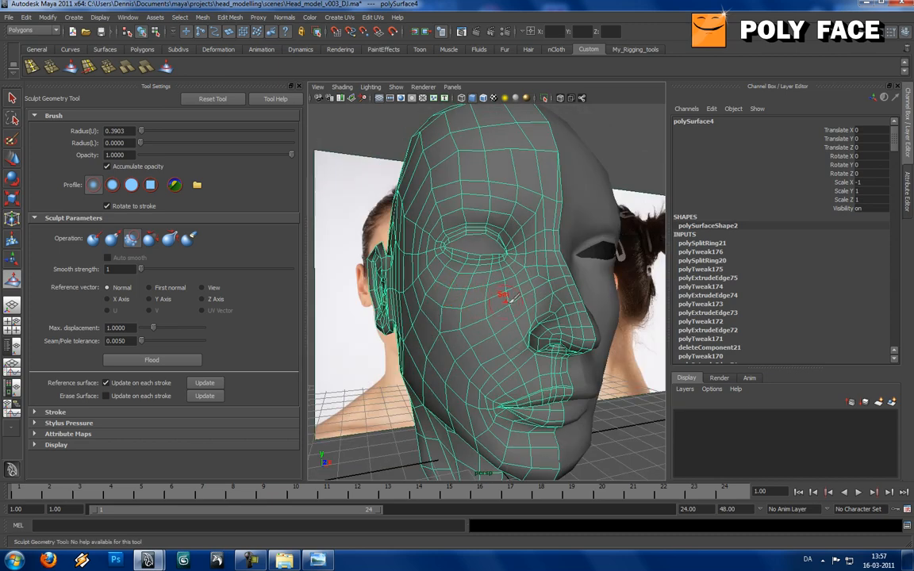
Step: Display the mesh smoothed and compare the cheek with the three-quarter reference photo
{"action": "key", "text": "w"}
{"action": "key", "text": "3"}
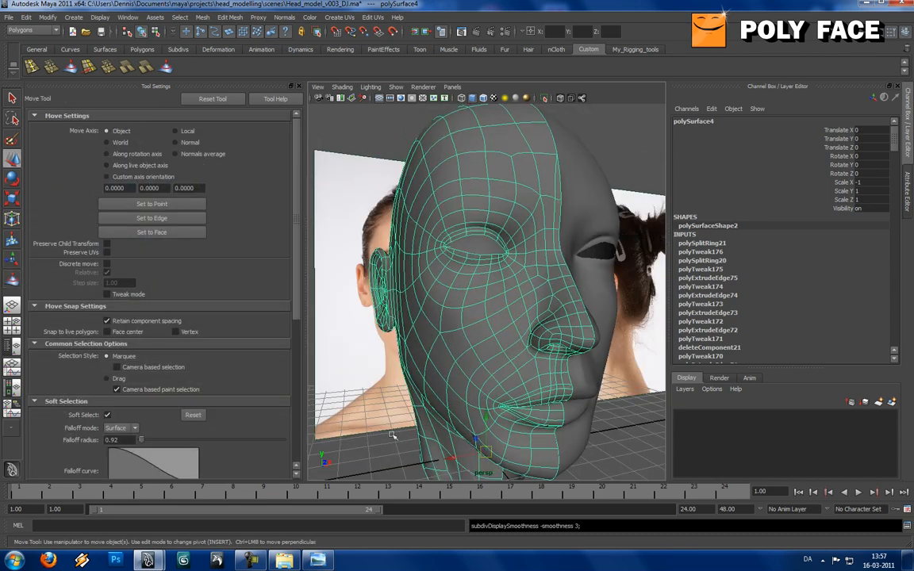
{"action": "left_click", "coordinate": [394, 435]}
{"action": "left_click_drag", "start_coordinate": [511, 315], "coordinate": [460, 311], "text": "alt"}
{"action": "scroll", "coordinate": [465, 312], "scroll_direction": "down", "scroll_amount": 3}
{"action": "scroll", "coordinate": [461, 312], "scroll_direction": "down", "scroll_amount": 3}
{"action": "key", "text": "alt+Tab"}
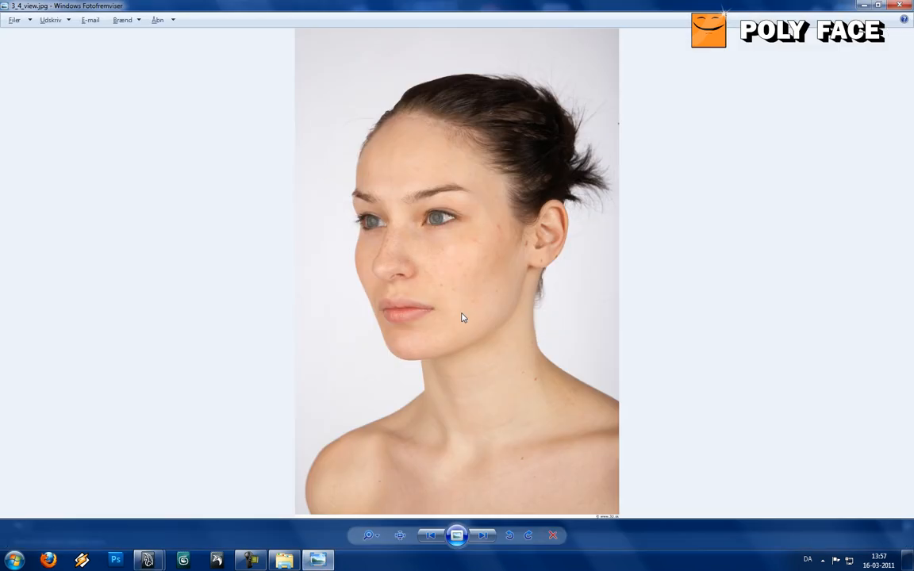
{"action": "key", "text": "alt+Tab"}
Step: In vertex mode, widen the soft-selection falloff radius to 1.52 and adjust a mid-cheek vertex on the unsmoothed mesh
{"action": "scroll", "coordinate": [463, 317], "scroll_direction": "up", "scroll_amount": 3}
{"action": "left_click", "coordinate": [429, 308]}
{"action": "left_click_drag", "start_coordinate": [430, 308], "coordinate": [498, 304], "text": "alt"}
{"action": "scroll", "coordinate": [420, 308], "scroll_direction": "down", "scroll_amount": 3}
{"action": "left_click", "coordinate": [421, 308]}
{"action": "scroll", "coordinate": [497, 304], "scroll_direction": "up", "scroll_amount": 5}
{"action": "left_click", "coordinate": [497, 304]}
{"action": "right_click_drag", "start_coordinate": [496, 303], "coordinate": [470, 305]}
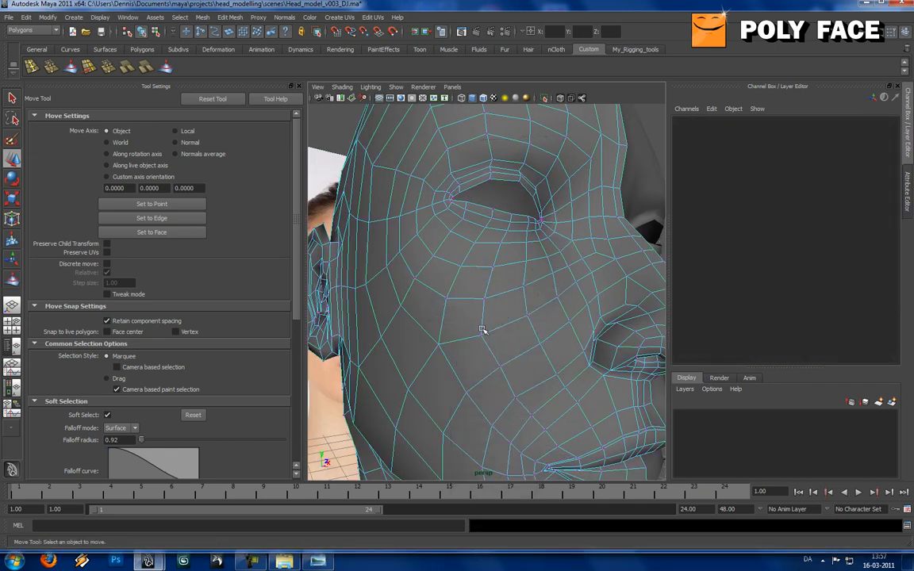
{"action": "left_click", "coordinate": [482, 329]}
{"action": "key", "text": "b"}
{"action": "left_click_drag", "start_coordinate": [481, 333], "coordinate": [386, 316]}
{"action": "scroll", "coordinate": [518, 308], "scroll_direction": "down", "scroll_amount": 4}
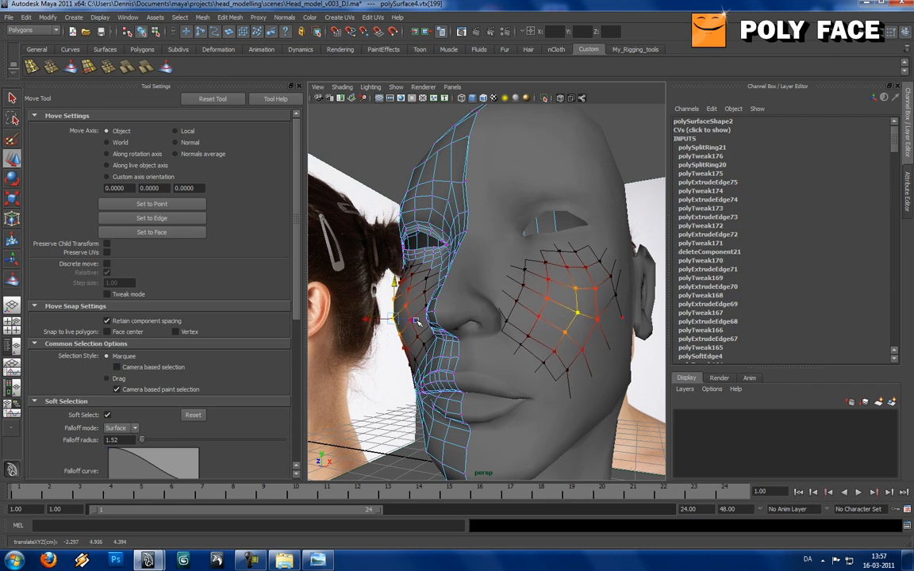
Step: Return the mesh to object mode and inspect the smoothed head from a three-quarter angle
{"action": "right_click_drag", "start_coordinate": [420, 298], "coordinate": [432, 290]}
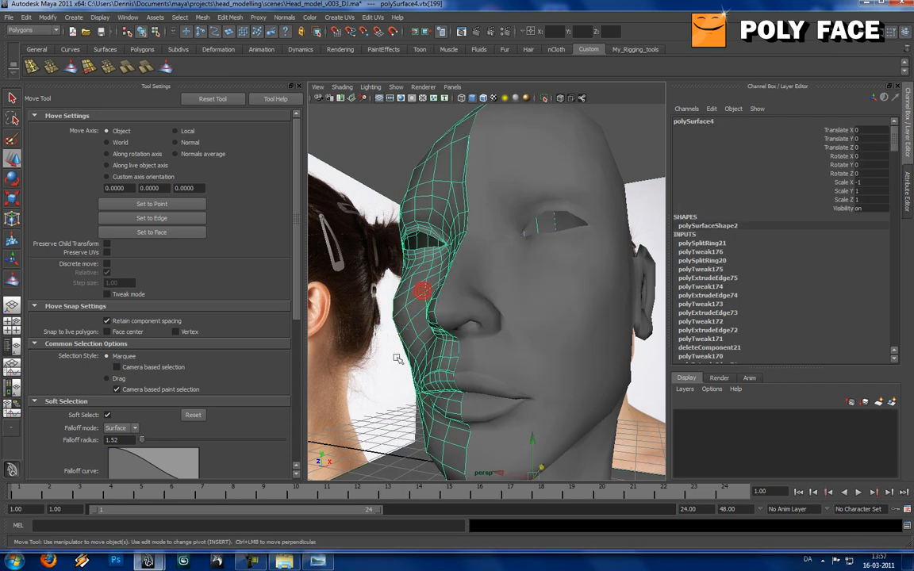
{"action": "left_click", "coordinate": [378, 372]}
{"action": "scroll", "coordinate": [379, 341], "scroll_direction": "down", "scroll_amount": 5}
{"action": "left_click_drag", "start_coordinate": [382, 302], "coordinate": [444, 298], "text": "alt"}
{"action": "left_click", "coordinate": [455, 299]}
{"action": "key", "text": "3"}
{"action": "left_click", "coordinate": [434, 336]}
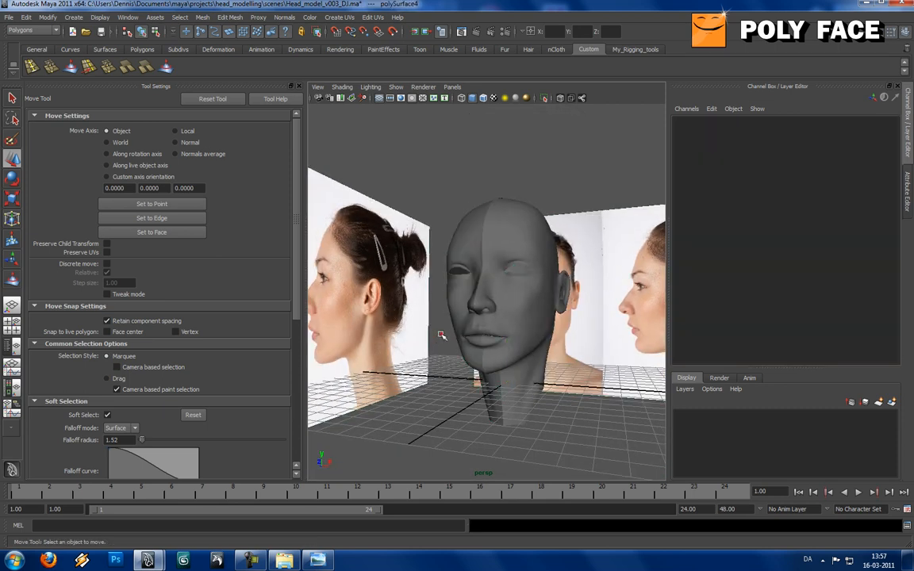
{"action": "left_click_drag", "start_coordinate": [441, 336], "coordinate": [429, 337], "text": "alt"}
{"action": "scroll", "coordinate": [428, 336], "scroll_direction": "up", "scroll_amount": 4}
{"action": "left_click", "coordinate": [435, 334]}
{"action": "key", "text": "3"}
{"action": "left_click", "coordinate": [434, 346]}
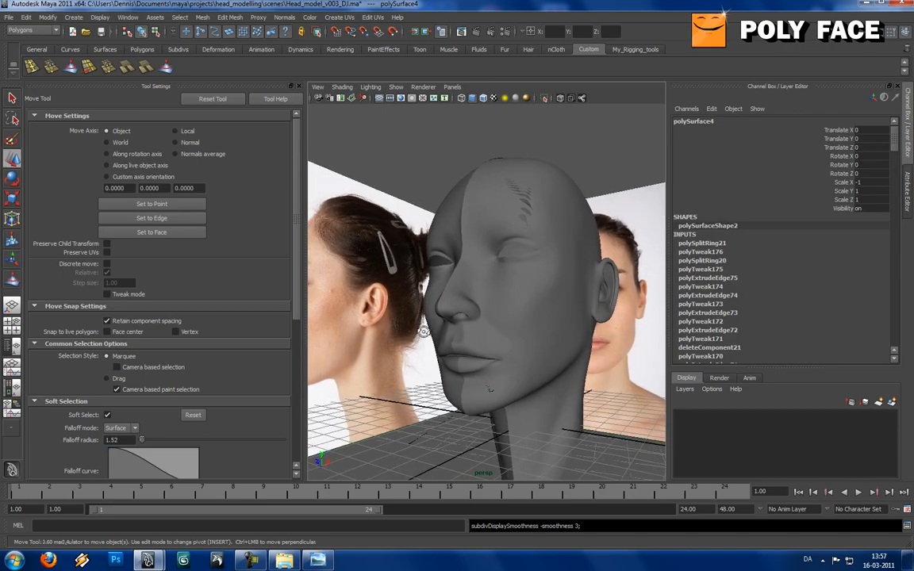
Step: Check the head's cheek profile against the three-quarter reference photo from several angles
{"action": "key", "text": "alt+Tab"}
{"action": "key", "text": "alt+Tab"}
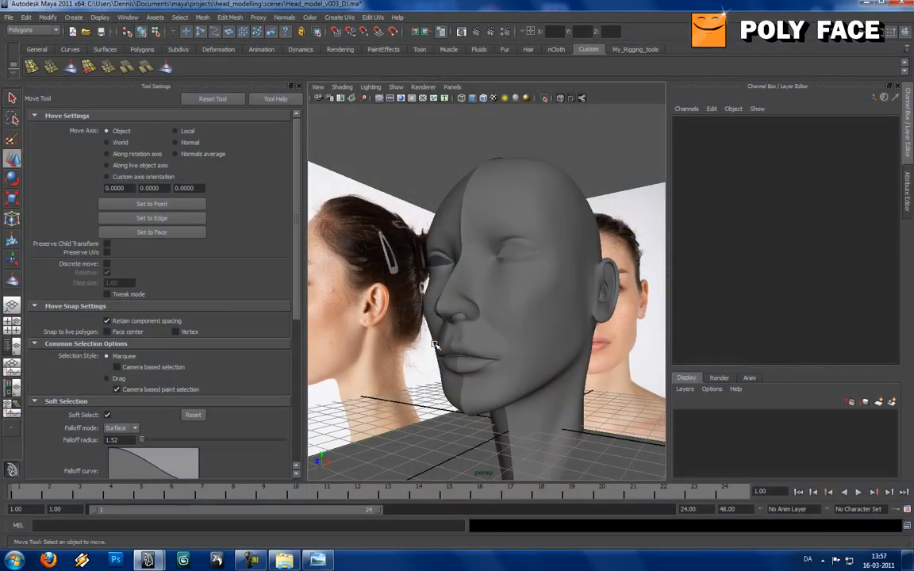
{"action": "scroll", "coordinate": [444, 348], "scroll_direction": "down", "scroll_amount": 4}
{"action": "left_click_drag", "start_coordinate": [442, 346], "coordinate": [519, 326], "text": "alt"}
{"action": "key", "text": "alt+Tab"}
{"action": "key", "text": "alt+Tab"}
{"action": "scroll", "coordinate": [468, 339], "scroll_direction": "up", "scroll_amount": 4}
{"action": "left_click", "coordinate": [521, 322]}
Step: Turn off soft selection and slide the edge path behind the outer eye corner back toward the ear
{"action": "right_click_drag", "start_coordinate": [487, 267], "coordinate": [422, 255]}
{"action": "left_click", "coordinate": [461, 291]}
{"action": "double_click", "coordinate": [463, 292]}
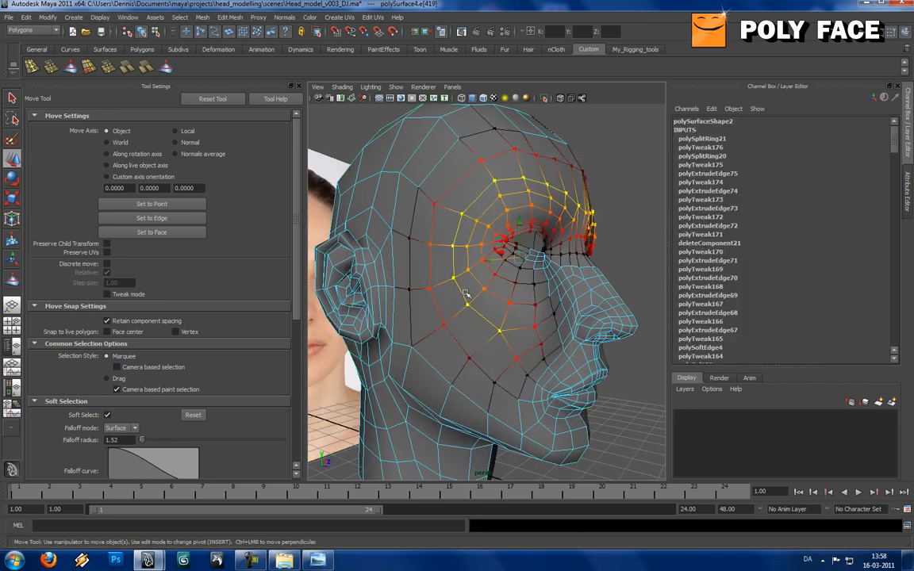
{"action": "key", "text": "b"}
{"action": "left_click_drag", "start_coordinate": [477, 289], "coordinate": [487, 264], "text": "alt"}
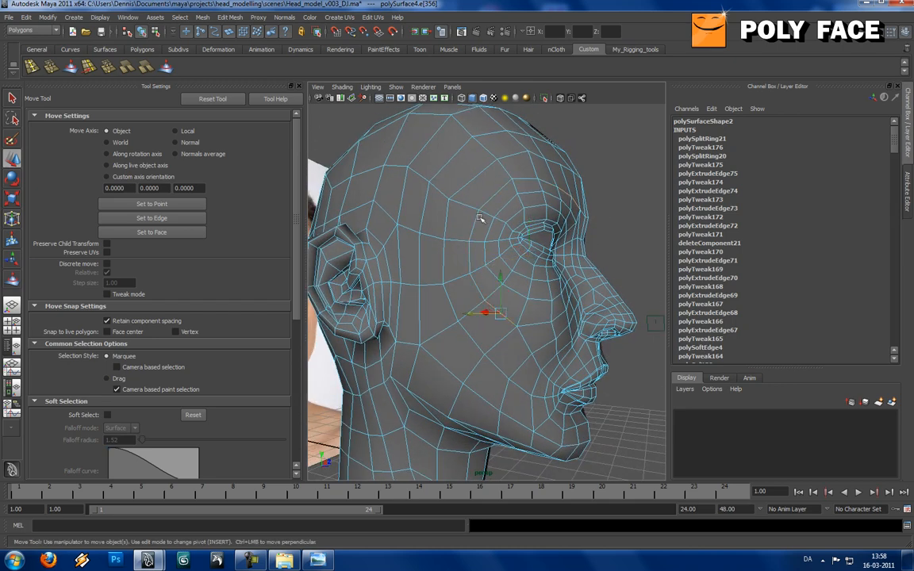
{"action": "right_click_drag", "start_coordinate": [486, 240], "coordinate": [492, 288], "text": "ctrl"}
{"action": "right_click_drag", "start_coordinate": [483, 249], "coordinate": [476, 334], "text": "shift"}
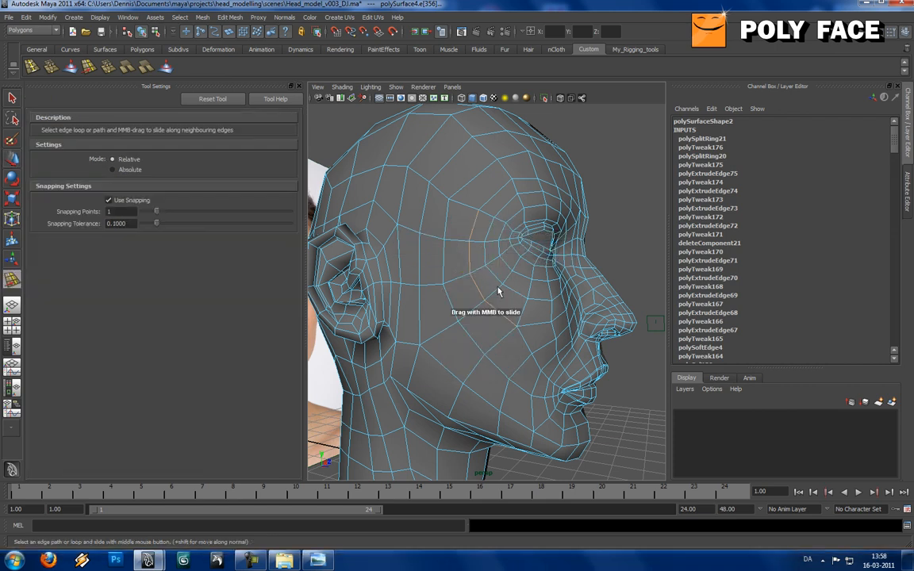
{"action": "middle_click_drag", "start_coordinate": [506, 290], "coordinate": [481, 293]}
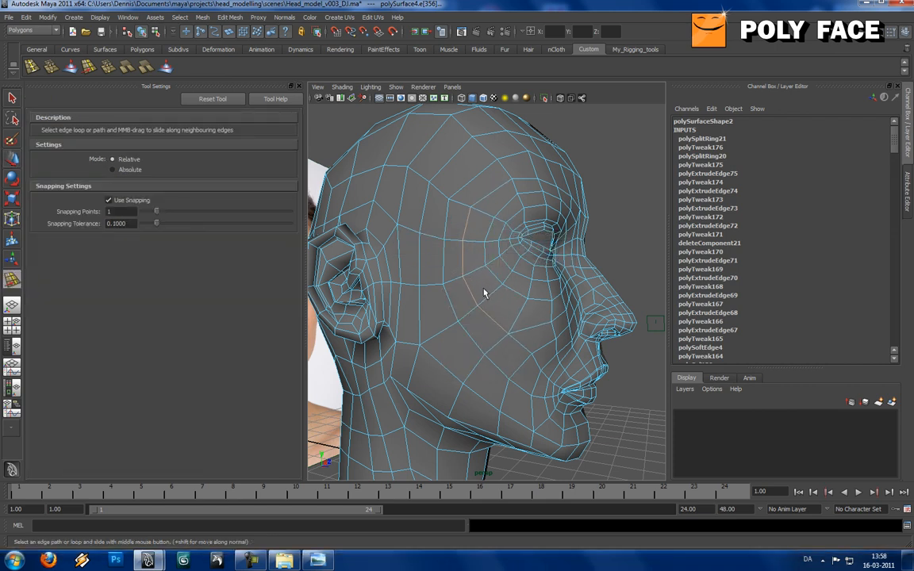
{"action": "key", "text": "w"}
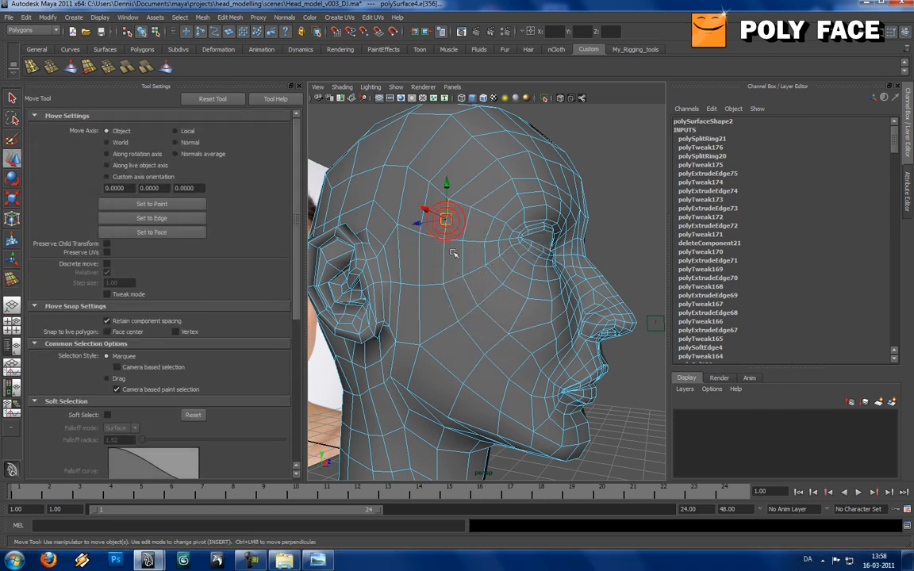
Step: Slide the neighbouring edge path between temple and cheek slightly toward the ear and return the mesh to object mode
{"action": "right_click", "coordinate": [487, 303], "text": "shift"}
{"action": "right_click_drag", "start_coordinate": [486, 303], "coordinate": [492, 388], "text": "shift"}
{"action": "middle_click_drag", "start_coordinate": [490, 342], "coordinate": [483, 327]}
{"action": "key", "text": "w"}
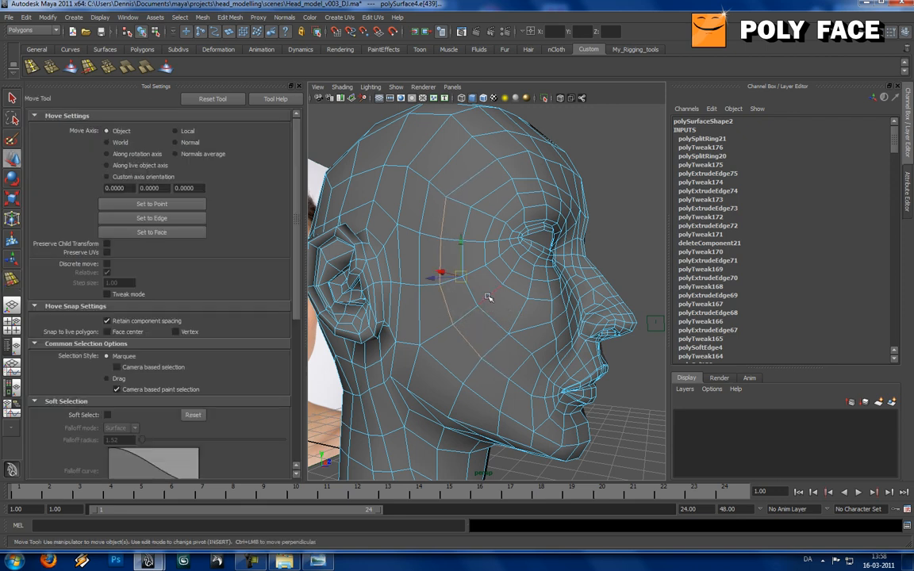
{"action": "left_click", "coordinate": [476, 346]}
{"action": "left_click", "coordinate": [498, 289]}
{"action": "key", "text": "F8"}
Step: Adjust a cheek vertex without soft selection and inspect the smoothed head in object mode
{"action": "left_click_drag", "start_coordinate": [540, 194], "coordinate": [516, 259], "text": "alt"}
{"action": "left_click", "coordinate": [618, 208]}
{"action": "left_click_drag", "start_coordinate": [618, 208], "coordinate": [506, 277], "text": "alt"}
{"action": "left_click", "coordinate": [499, 313]}
{"action": "scroll", "coordinate": [513, 291], "scroll_direction": "up", "scroll_amount": 3}
{"action": "left_click_drag", "start_coordinate": [510, 314], "coordinate": [510, 295], "text": "alt"}
{"action": "right_click_drag", "start_coordinate": [510, 294], "coordinate": [478, 298]}
{"action": "left_click", "coordinate": [461, 322]}
{"action": "left_click_drag", "start_coordinate": [482, 318], "coordinate": [422, 311], "text": "alt"}
{"action": "left_click", "coordinate": [438, 331]}
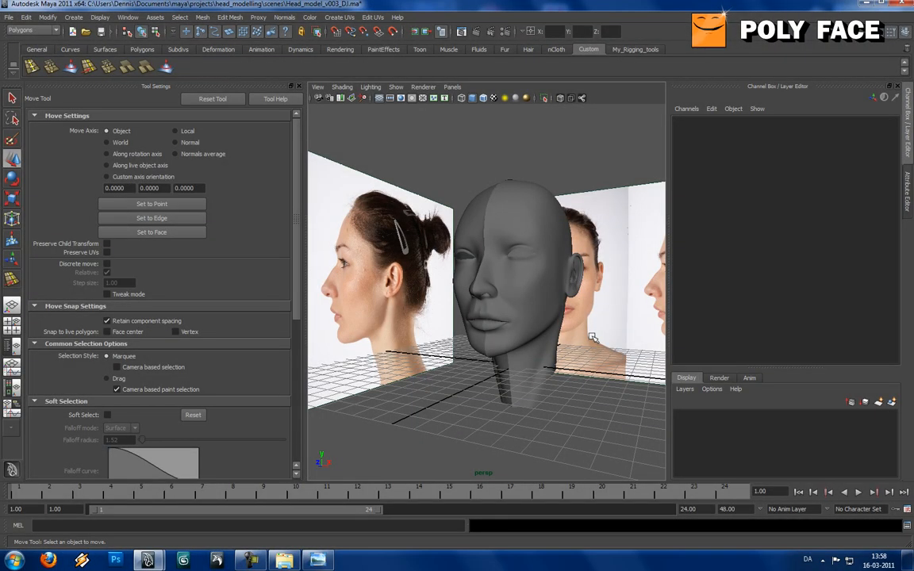
Step: Check the three-quarter reference photo, dismiss the Windows colour-scheme notification and switch back to Maya
{"action": "key", "text": "alt+Tab"}
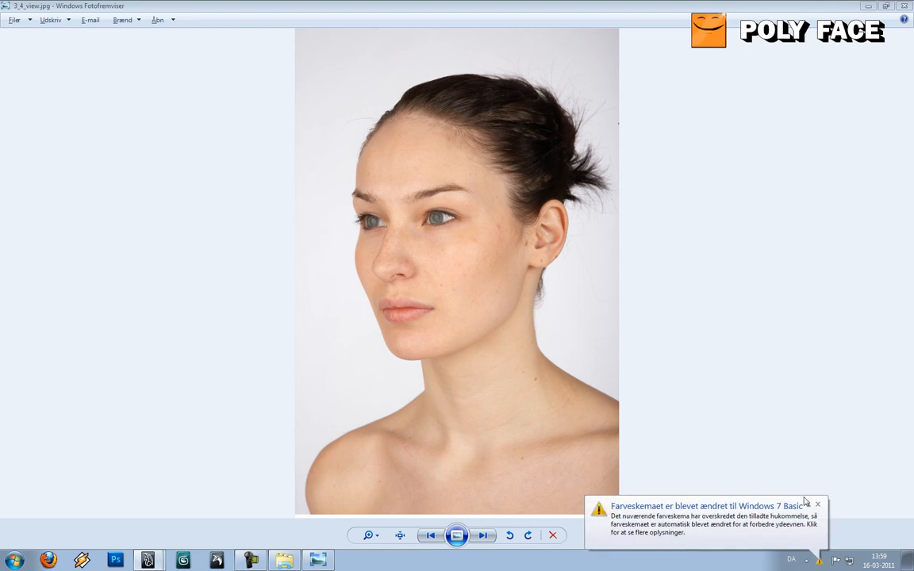
{"action": "left_click", "coordinate": [818, 504]}
{"action": "mouse_move", "coordinate": [148, 558]}
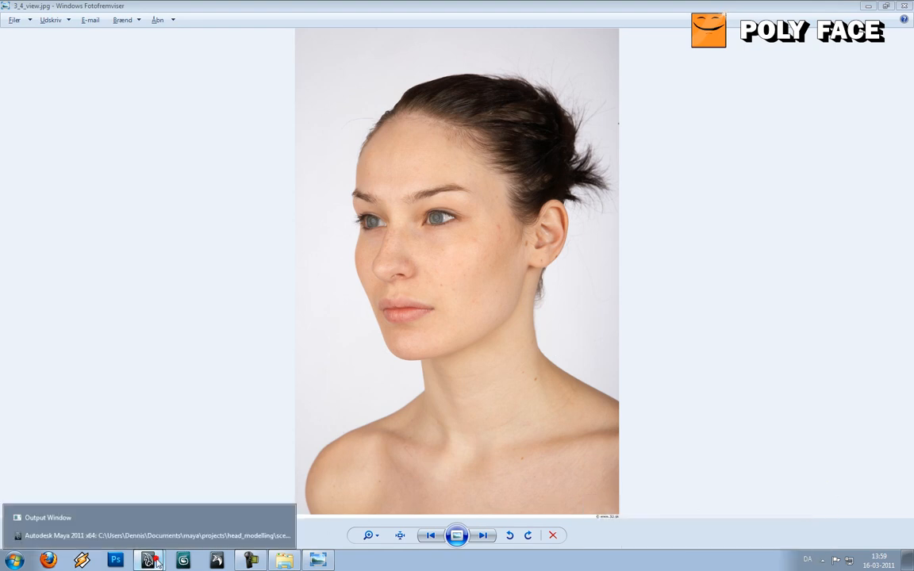
{"action": "left_click", "coordinate": [178, 530]}
Step: In vertex mode, raise a vertex near the cheekbone's outer edge slightly and shift the contour vertex below it sideways
{"action": "left_click_drag", "start_coordinate": [492, 290], "coordinate": [512, 289], "text": "alt"}
{"action": "scroll", "coordinate": [512, 290], "scroll_direction": "up", "scroll_amount": 5}
{"action": "left_click", "coordinate": [468, 289]}
{"action": "scroll", "coordinate": [511, 290], "scroll_direction": "up", "scroll_amount": 4}
{"action": "right_click", "coordinate": [505, 288]}
{"action": "left_click", "coordinate": [463, 288]}
{"action": "left_click", "coordinate": [457, 270]}
{"action": "left_click_drag", "start_coordinate": [458, 252], "coordinate": [458, 250]}
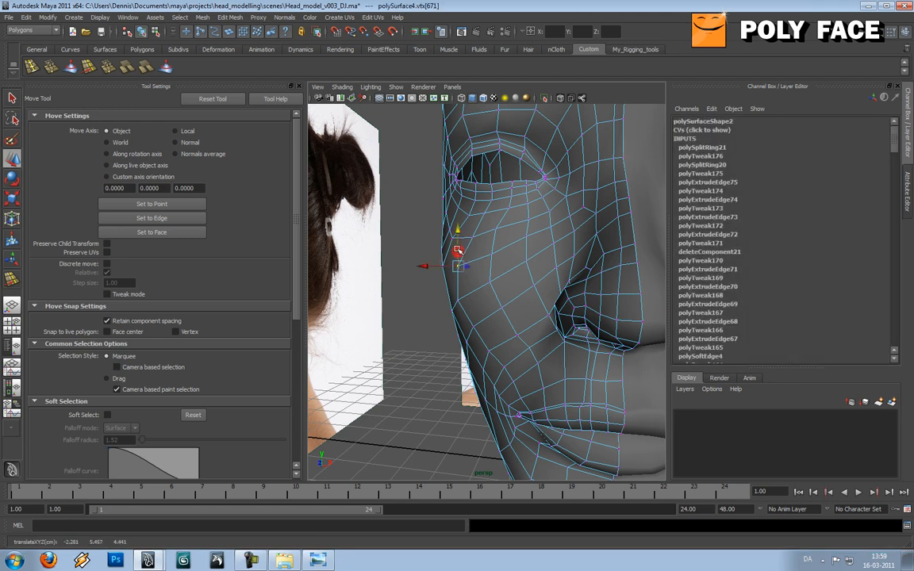
{"action": "left_click", "coordinate": [453, 302]}
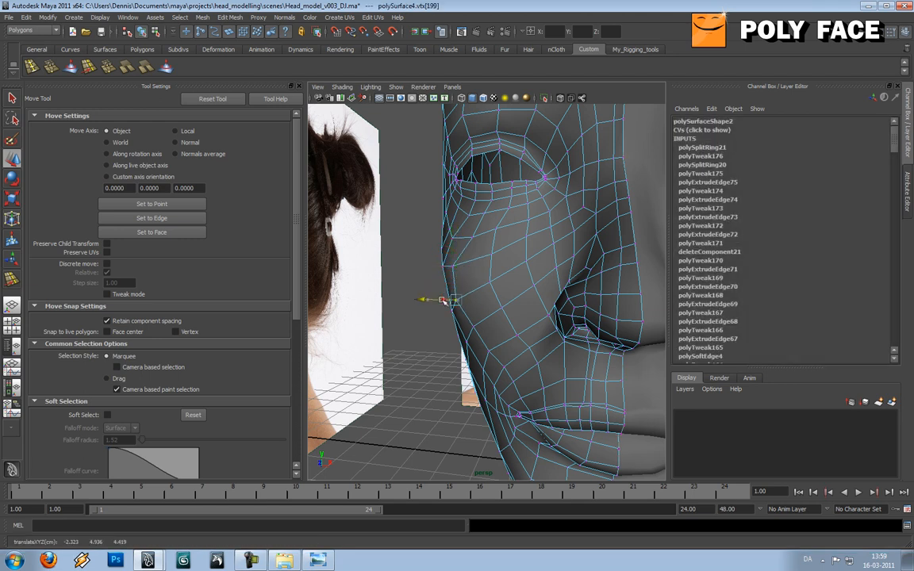
Step: Reposition the vertices across the upper cheek below the outer half of the eye
{"action": "left_click", "coordinate": [491, 255]}
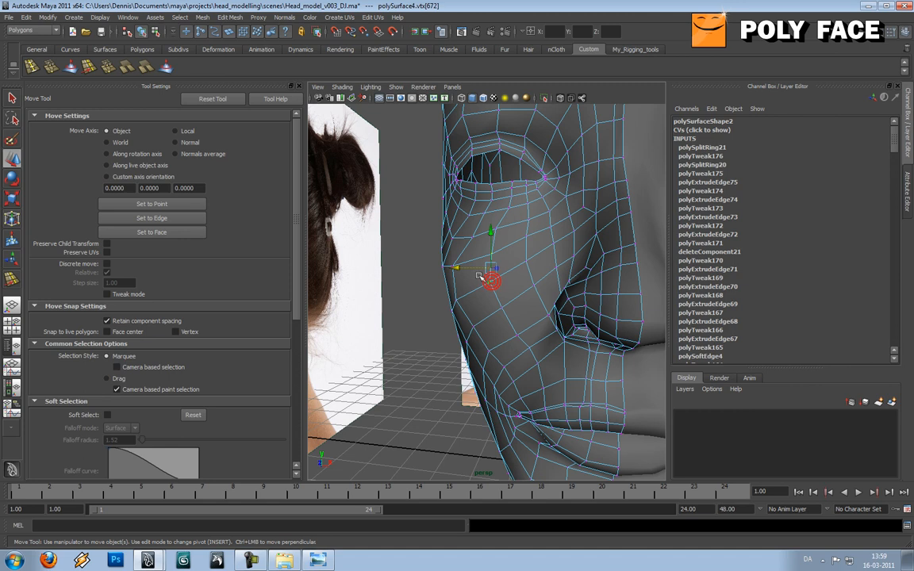
{"action": "left_click", "coordinate": [475, 269]}
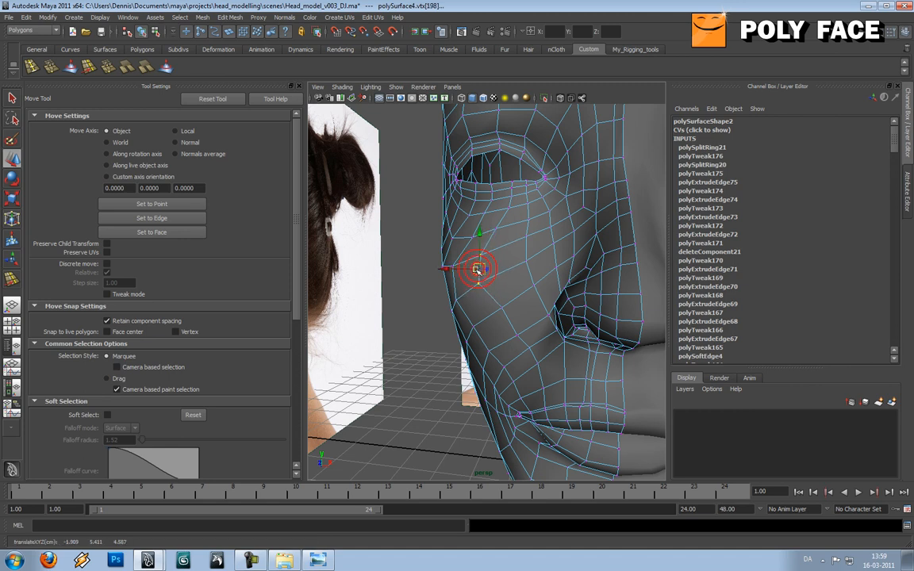
{"action": "left_click", "coordinate": [494, 231]}
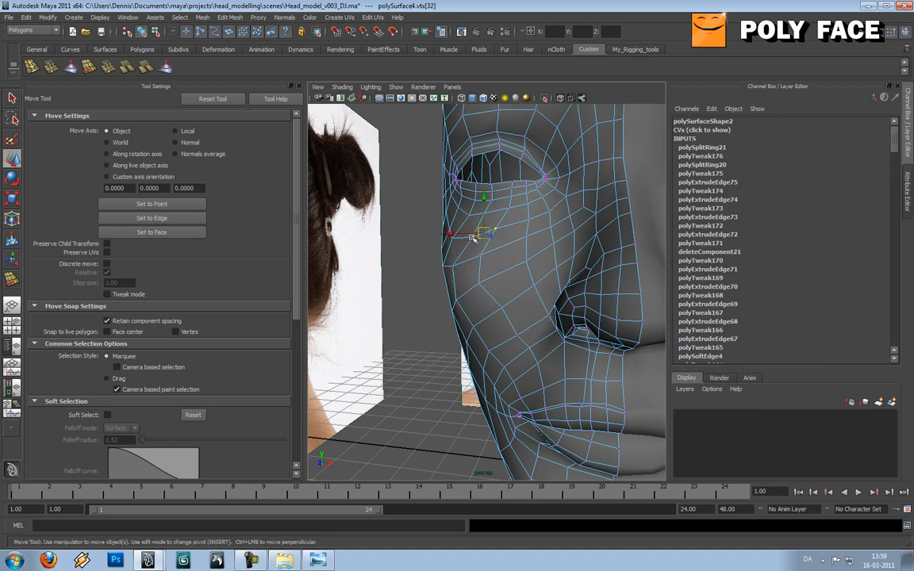
{"action": "key", "text": "ctrl+z"}
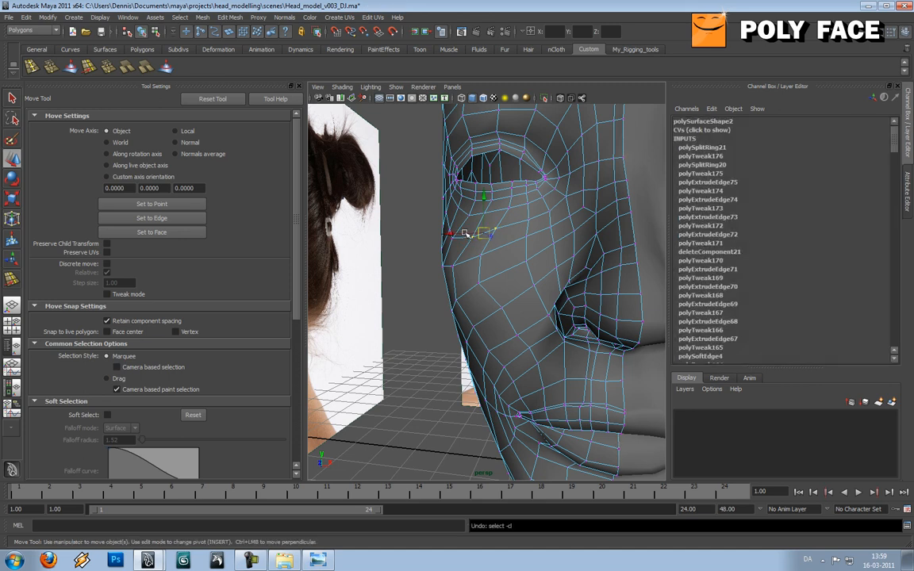
{"action": "left_click_drag", "start_coordinate": [457, 232], "coordinate": [493, 248]}
Step: Return the mesh to object mode and smooth the upper cheek with the Sculpt Geometry Tool
{"action": "right_click_drag", "start_coordinate": [534, 275], "coordinate": [542, 268]}
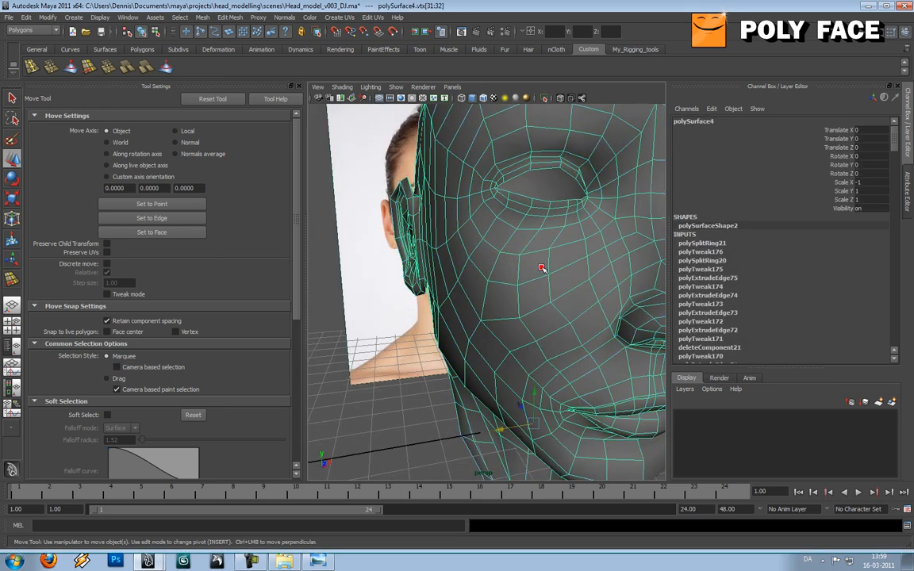
{"action": "left_click", "coordinate": [166, 68]}
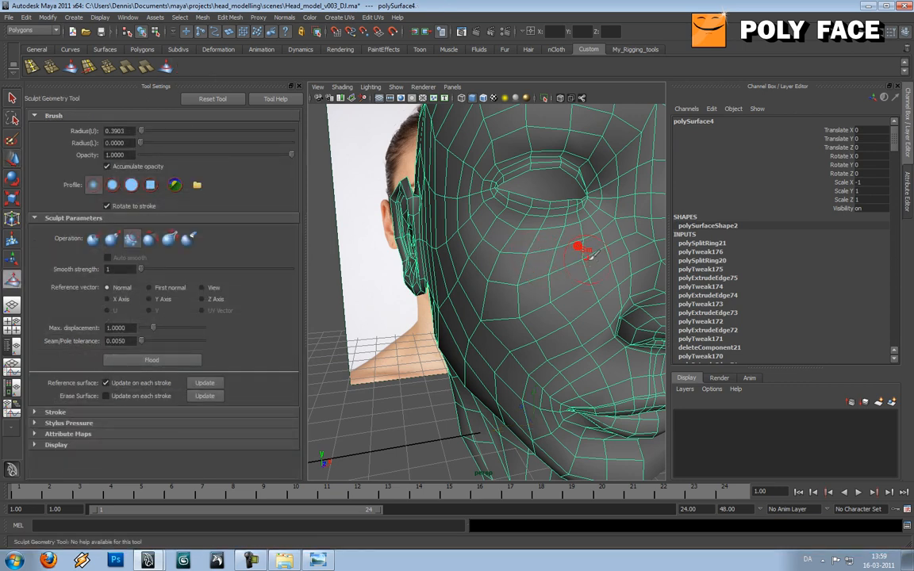
{"action": "key", "text": "w"}
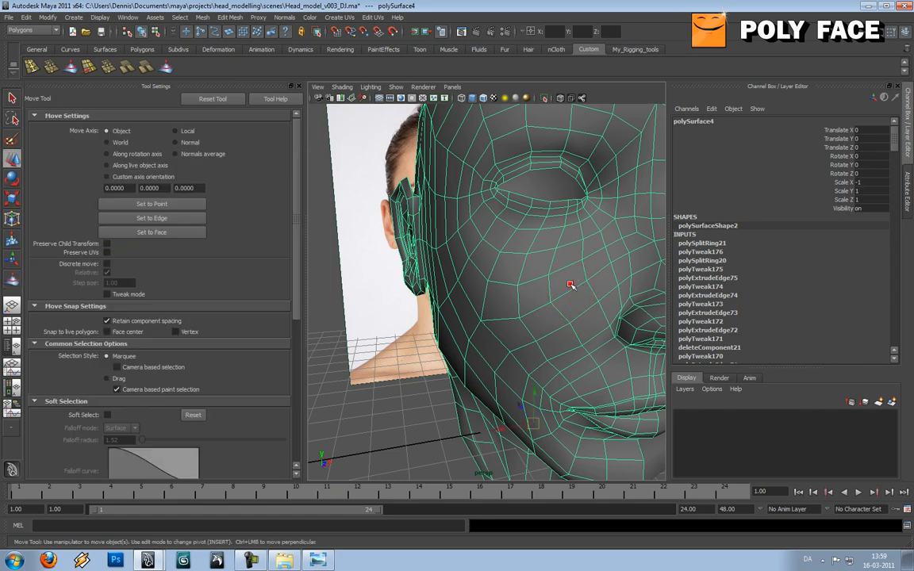
Step: Preview the smoothed head and compare its cheekbone with the three-quarter reference photo
{"action": "mouse_move", "coordinate": [572, 279]}
{"action": "left_mouse_down", "text": "alt"}
{"action": "mouse_move", "coordinate": [438, 315]}
{"action": "mouse_move", "coordinate": [441, 306]}
{"action": "left_mouse_up", "text": "alt"}
{"action": "key", "text": "3"}
{"action": "left_click", "coordinate": [439, 315]}
{"action": "key", "text": "alt+Tab"}
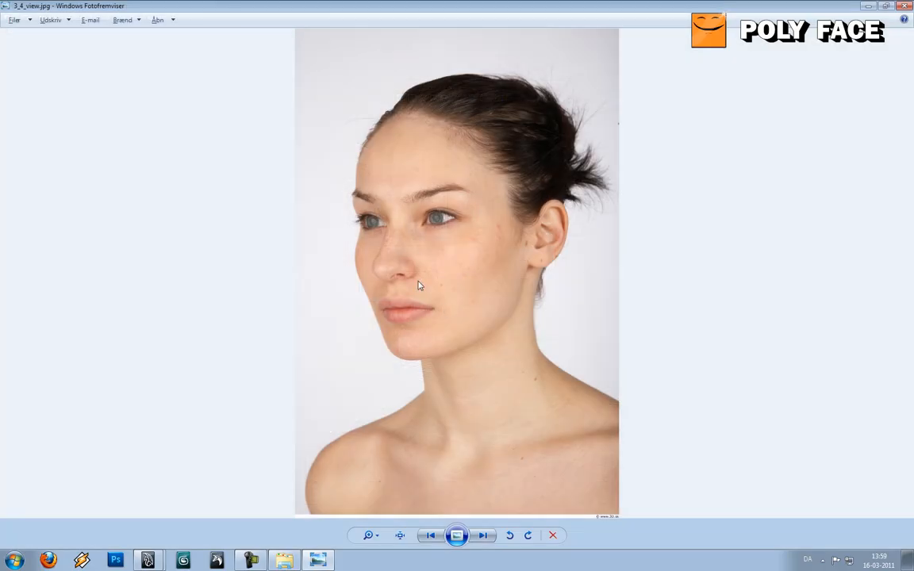
{"action": "key", "text": "alt+Tab"}
Step: In vertex mode, shift vertices on the outer and middle cheek sideways without soft selection
{"action": "left_click_drag", "start_coordinate": [476, 280], "coordinate": [515, 274], "text": "alt"}
{"action": "left_click", "coordinate": [546, 303]}
{"action": "scroll", "coordinate": [547, 299], "scroll_direction": "up", "scroll_amount": 4}
{"action": "left_click", "coordinate": [516, 273]}
{"action": "left_click", "coordinate": [467, 231]}
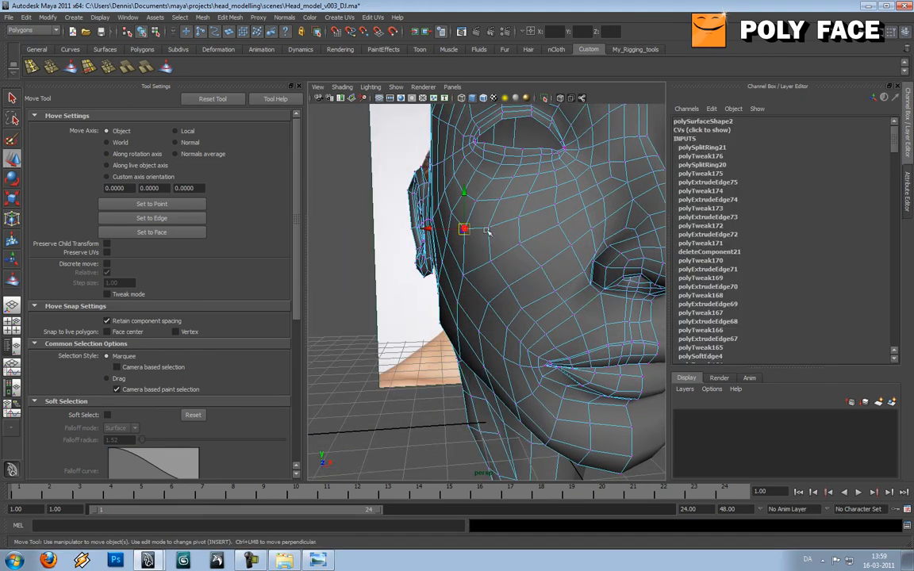
{"action": "left_click_drag", "start_coordinate": [476, 231], "coordinate": [511, 245], "text": "alt"}
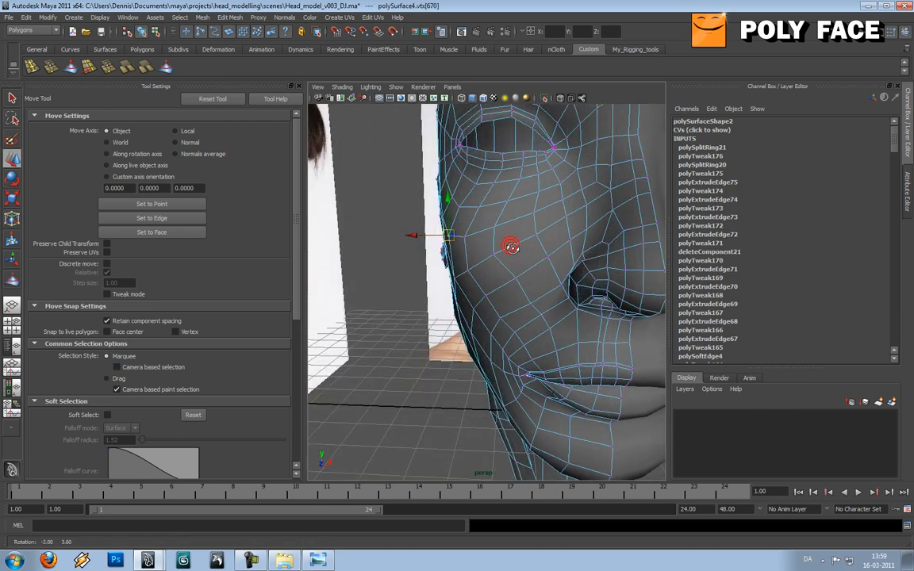
{"action": "left_click", "coordinate": [428, 237]}
{"action": "left_click", "coordinate": [466, 269]}
{"action": "left_click", "coordinate": [492, 258]}
{"action": "left_click_drag", "start_coordinate": [495, 256], "coordinate": [465, 292], "text": "alt"}
{"action": "left_click", "coordinate": [464, 289]}
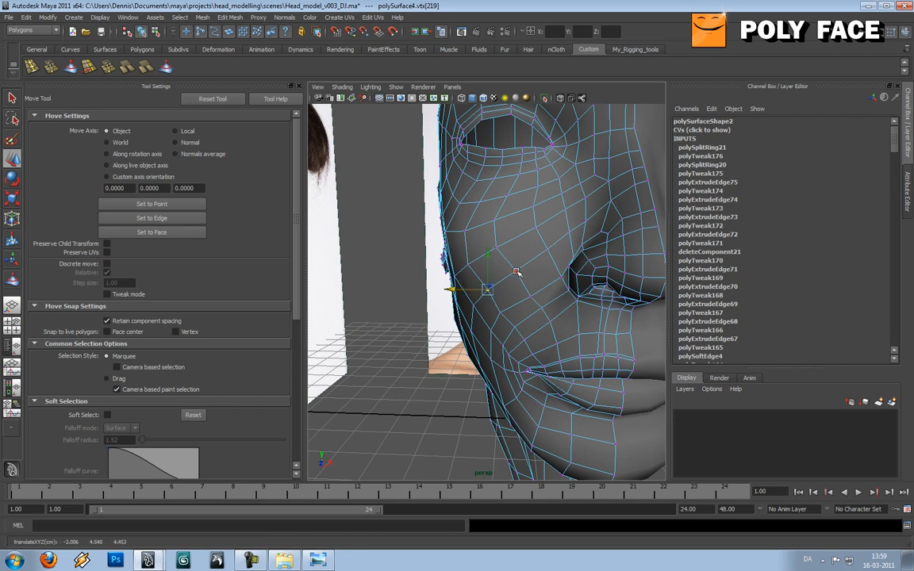
Step: Reposition individual vertices on the middle cheek beside the nose, with soft selection off
{"action": "left_click", "coordinate": [498, 271]}
{"action": "left_click_drag", "start_coordinate": [522, 271], "coordinate": [478, 274]}
{"action": "left_click", "coordinate": [534, 300]}
Step: Preview the smoothed head in object mode and compare its cheek with the three-quarter reference photo
{"action": "right_click_drag", "start_coordinate": [469, 269], "coordinate": [485, 261]}
{"action": "key", "text": "3"}
{"action": "left_click", "coordinate": [382, 312]}
{"action": "left_click_drag", "start_coordinate": [486, 286], "coordinate": [506, 272], "text": "alt"}
{"action": "scroll", "coordinate": [491, 280], "scroll_direction": "down", "scroll_amount": 5}
{"action": "scroll", "coordinate": [514, 273], "scroll_direction": "down", "scroll_amount": 4}
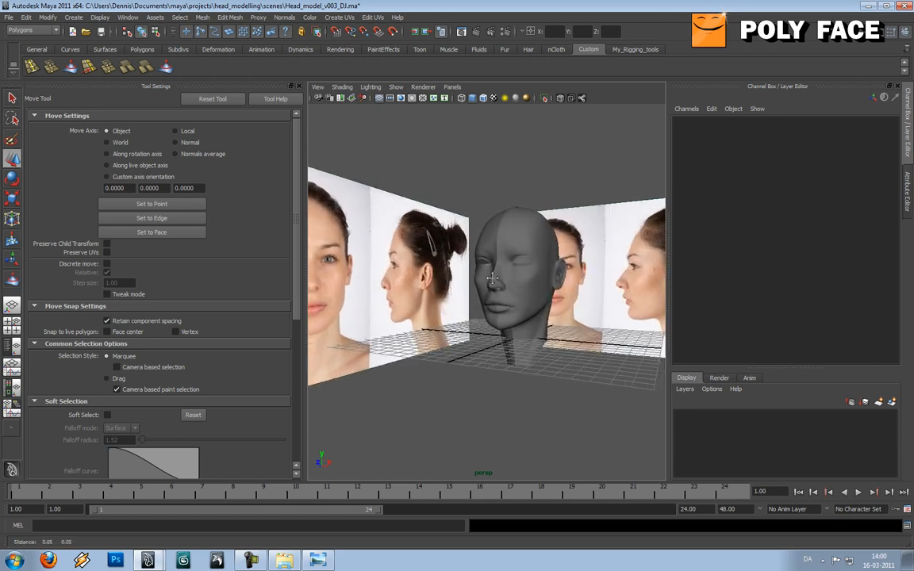
{"action": "middle_click_drag", "start_coordinate": [492, 278], "coordinate": [479, 282], "text": "alt"}
{"action": "scroll", "coordinate": [478, 282], "scroll_direction": "up", "scroll_amount": 5}
{"action": "left_click_drag", "start_coordinate": [486, 282], "coordinate": [522, 296], "text": "alt"}
{"action": "scroll", "coordinate": [504, 280], "scroll_direction": "down", "scroll_amount": 2}
{"action": "scroll", "coordinate": [482, 284], "scroll_direction": "down", "scroll_amount": 4}
{"action": "key", "text": "alt+Tab"}
{"action": "key", "text": "alt+Tab"}
{"action": "scroll", "coordinate": [508, 280], "scroll_direction": "up", "scroll_amount": 5}
{"action": "scroll", "coordinate": [525, 284], "scroll_direction": "down", "scroll_amount": 4}
Step: In the front view, compare the unsmoothed half head with the front reference photo in wireframe and shaded display
{"action": "key", "text": "space"}
{"action": "middle_click_drag", "start_coordinate": [522, 296], "coordinate": [480, 229], "text": "alt"}
{"action": "scroll", "coordinate": [494, 230], "scroll_direction": "down", "scroll_amount": 5}
{"action": "scroll", "coordinate": [494, 231], "scroll_direction": "down", "scroll_amount": 3}
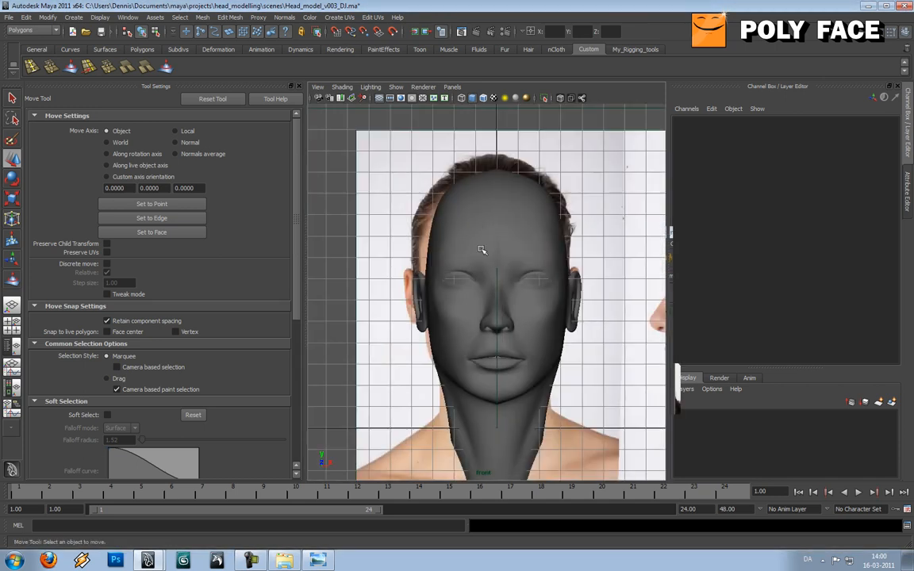
{"action": "left_click", "coordinate": [482, 250]}
{"action": "key", "text": "1"}
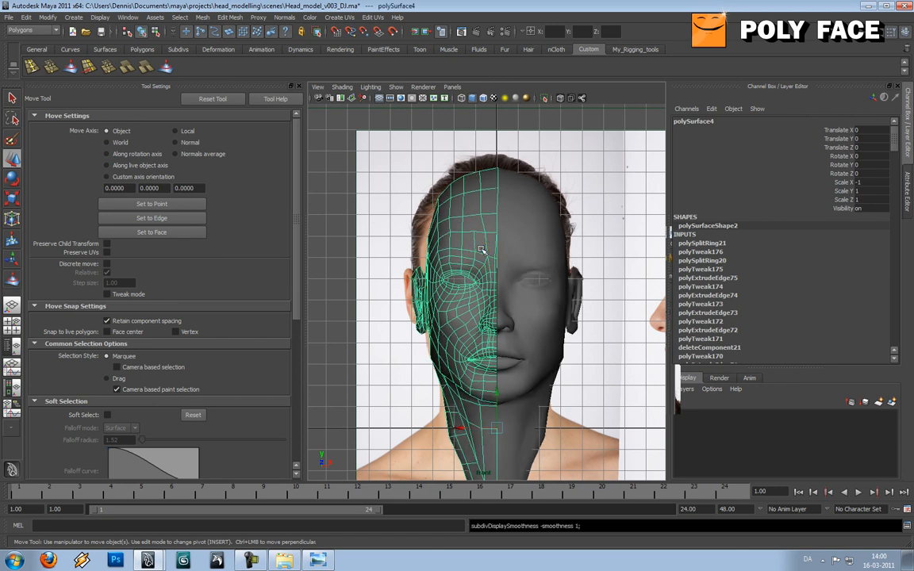
{"action": "key", "text": "4"}
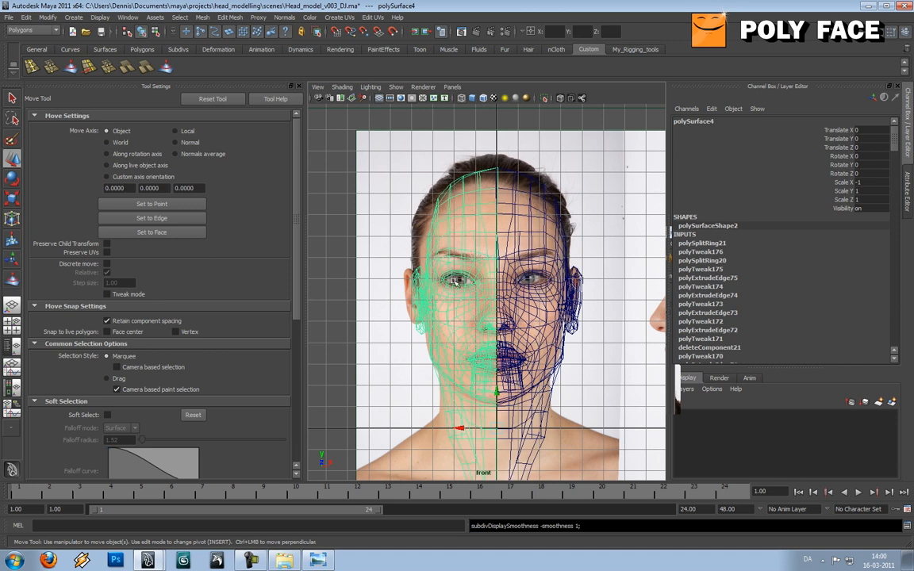
{"action": "key", "text": "5"}
{"action": "scroll", "coordinate": [482, 283], "scroll_direction": "up", "scroll_amount": 5}
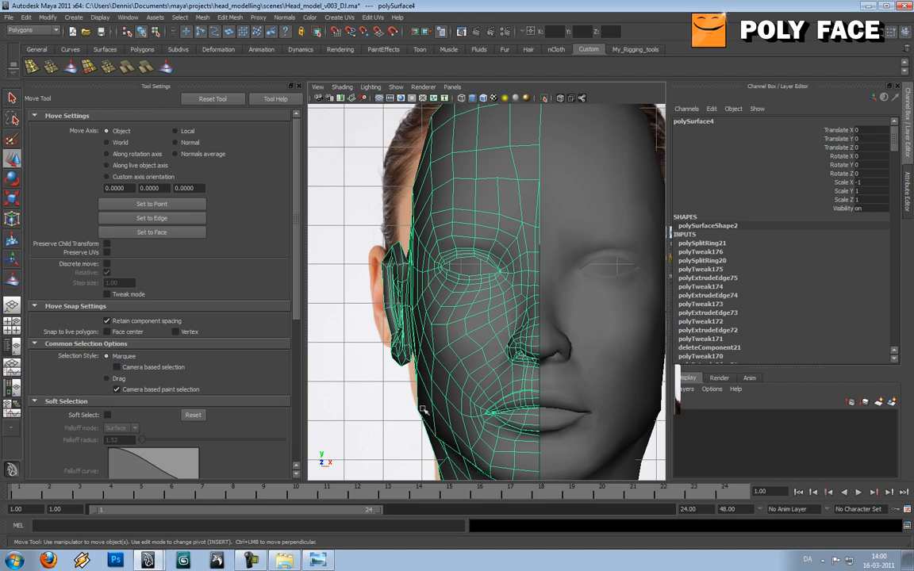
Step: In vertex mode with soft selection at falloff radius 0.71, move the ear and adjoining side of the head outward to the front photo
{"action": "right_click_drag", "start_coordinate": [387, 256], "coordinate": [374, 242]}
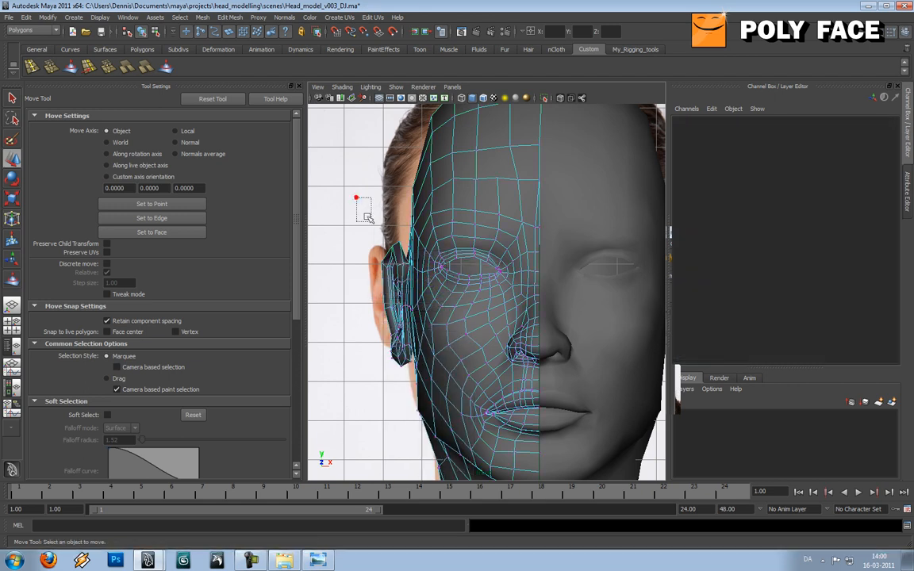
{"action": "left_click_drag", "start_coordinate": [432, 309], "coordinate": [380, 308]}
{"action": "key", "text": "b"}
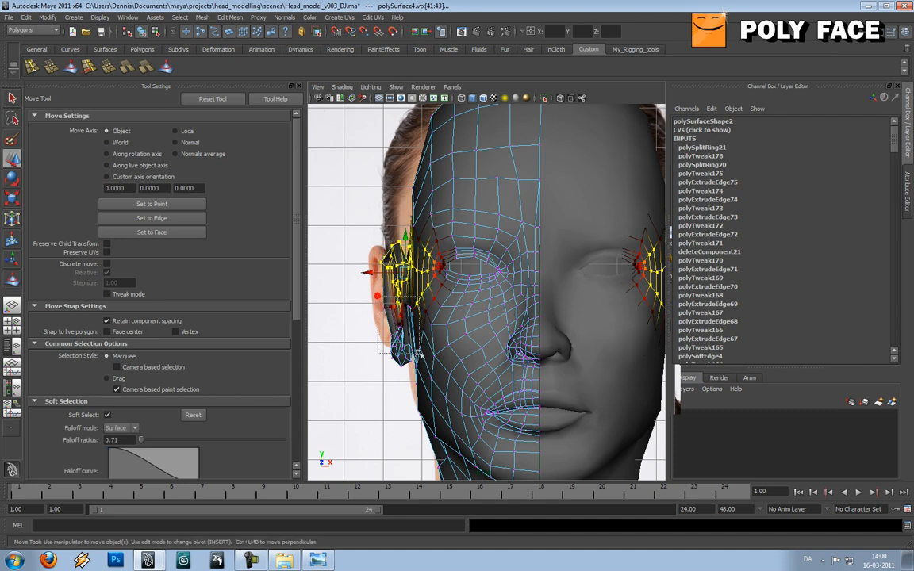
{"action": "middle_click_drag", "start_coordinate": [413, 326], "coordinate": [412, 329]}
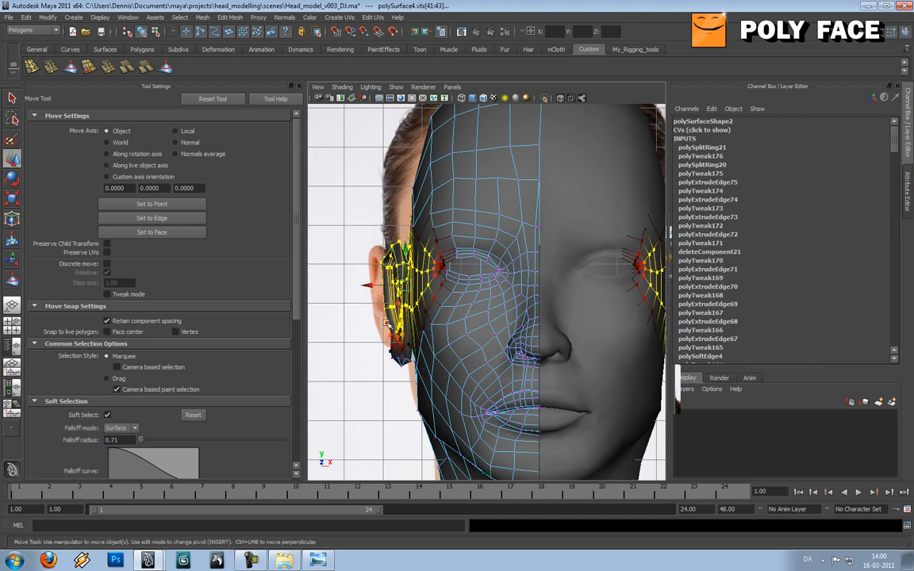
{"action": "left_click_drag", "start_coordinate": [390, 331], "coordinate": [406, 341], "text": "shift"}
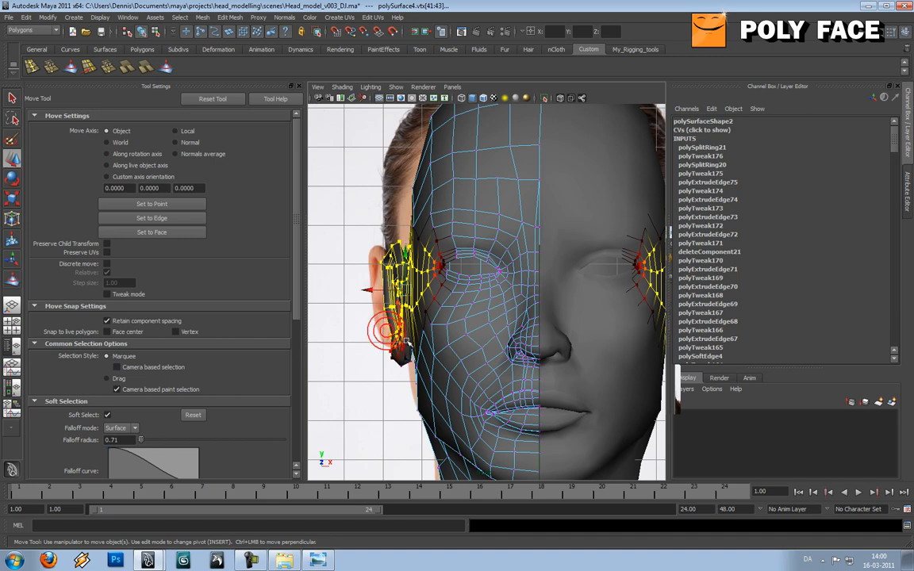
{"action": "left_click_drag", "start_coordinate": [394, 294], "coordinate": [385, 294]}
{"action": "key", "text": "ctrl+z"}
{"action": "mouse_move", "coordinate": [384, 370]}
{"action": "left_mouse_down"}
{"action": "mouse_move", "coordinate": [411, 334]}
{"action": "mouse_move", "coordinate": [389, 303]}
{"action": "mouse_move", "coordinate": [376, 303]}
{"action": "left_mouse_up"}
Step: Reposition the temple and outer forehead vertices to follow the head outline in the front photo
{"action": "mouse_move", "coordinate": [407, 181]}
{"action": "left_mouse_down"}
{"action": "mouse_move", "coordinate": [420, 229]}
{"action": "mouse_move", "coordinate": [392, 203]}
{"action": "left_mouse_up"}
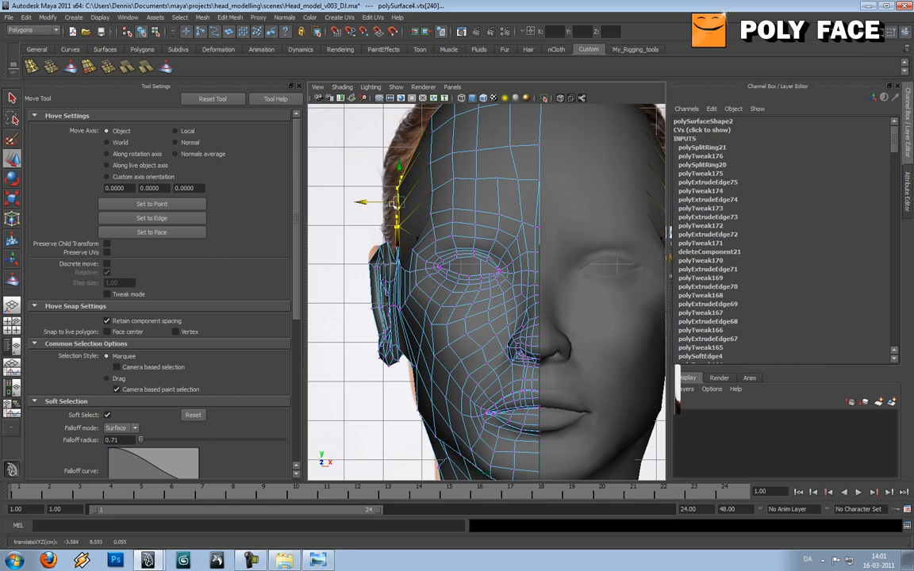
{"action": "left_click", "coordinate": [411, 236]}
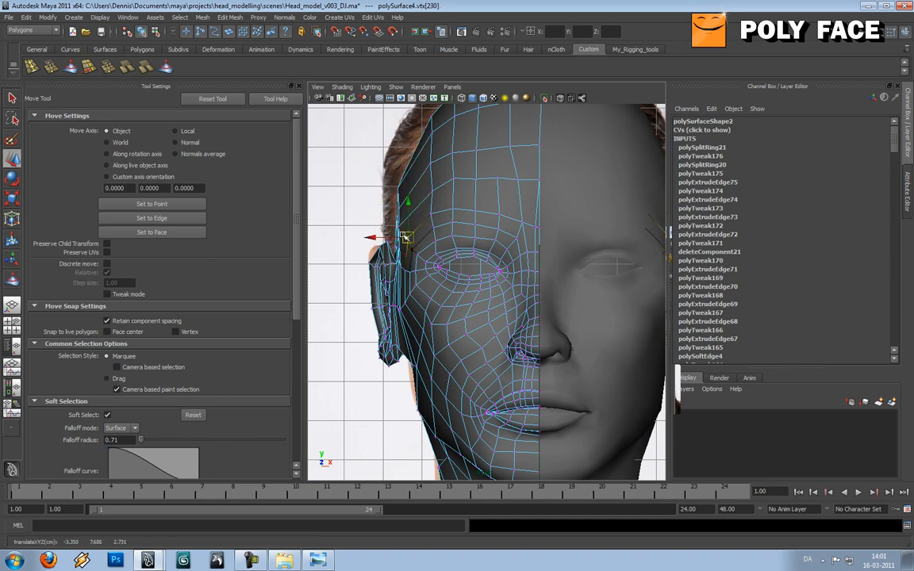
{"action": "middle_click_drag", "start_coordinate": [422, 208], "coordinate": [428, 266], "text": "alt"}
{"action": "left_click_drag", "start_coordinate": [449, 270], "coordinate": [446, 275]}
{"action": "left_click_drag", "start_coordinate": [438, 225], "coordinate": [428, 228]}
{"action": "left_click", "coordinate": [430, 276]}
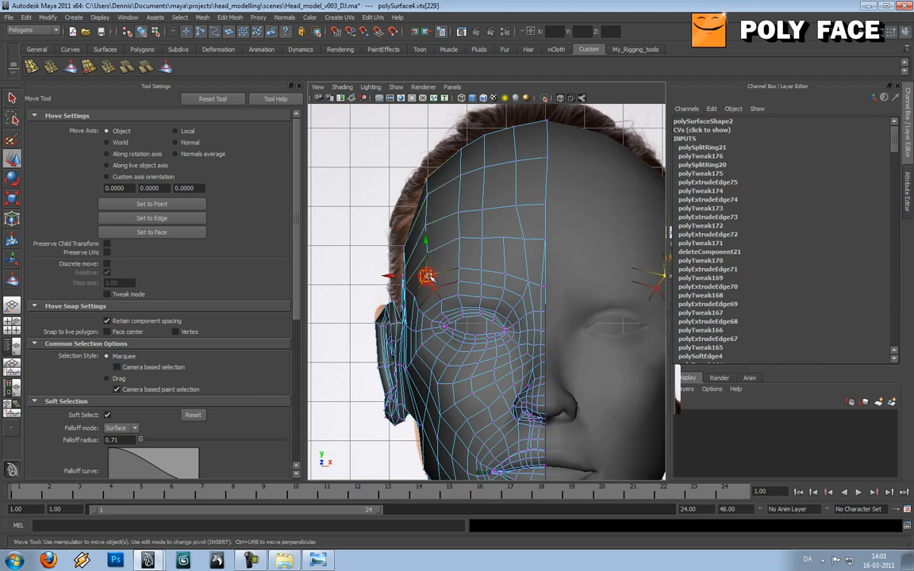
{"action": "left_click", "coordinate": [427, 187]}
{"action": "left_click", "coordinate": [411, 218]}
Step: Adjust the outer cheek vertices beside the earlobe with soft selection, and clear the selection
{"action": "middle_click_drag", "start_coordinate": [433, 370], "coordinate": [428, 303], "text": "alt"}
{"action": "left_click", "coordinate": [425, 327]}
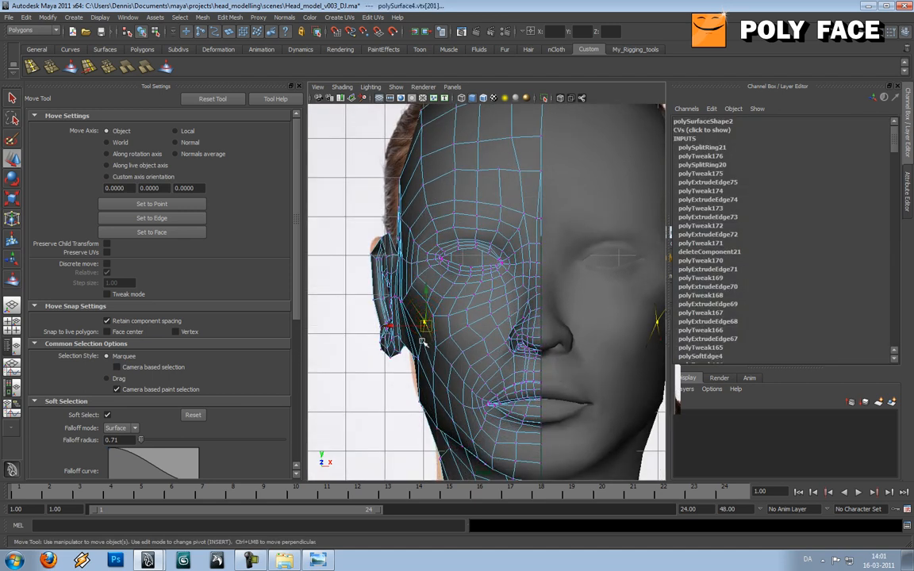
{"action": "left_click_drag", "start_coordinate": [427, 342], "coordinate": [426, 333]}
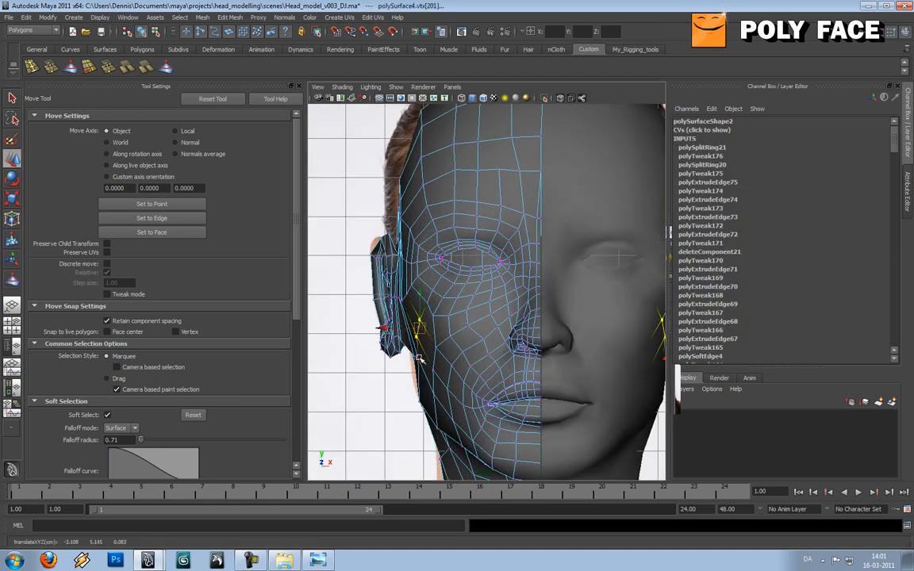
{"action": "left_click", "coordinate": [454, 304]}
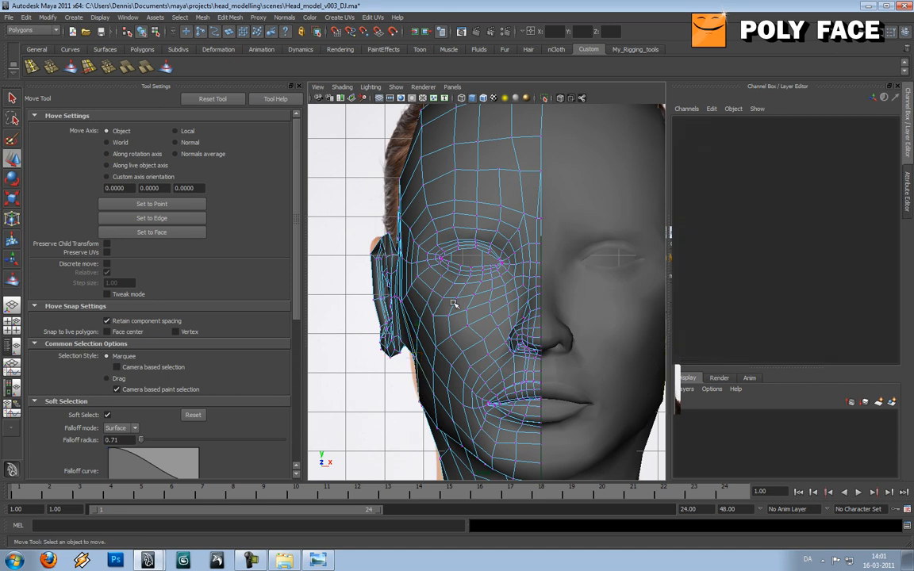
Step: Return to the perspective view and inspect the shape of the head and its sides from several angles
{"action": "key", "text": "space"}
{"action": "left_click_drag", "start_coordinate": [454, 304], "coordinate": [480, 277]}
{"action": "left_click", "coordinate": [474, 280]}
{"action": "left_click", "coordinate": [357, 214]}
{"action": "left_click_drag", "start_coordinate": [357, 214], "coordinate": [494, 268], "text": "alt"}
{"action": "scroll", "coordinate": [377, 250], "scroll_direction": "down", "scroll_amount": 4}
{"action": "scroll", "coordinate": [456, 260], "scroll_direction": "up", "scroll_amount": 5}
{"action": "left_click", "coordinate": [468, 266]}
{"action": "key", "text": "1"}
{"action": "left_click_drag", "start_coordinate": [506, 308], "coordinate": [451, 298], "text": "alt"}
{"action": "scroll", "coordinate": [459, 302], "scroll_direction": "down", "scroll_amount": 3}
{"action": "left_click", "coordinate": [367, 233]}
{"action": "mouse_move", "coordinate": [496, 266]}
{"action": "left_mouse_down", "text": "alt"}
{"action": "mouse_move", "coordinate": [429, 261]}
{"action": "mouse_move", "coordinate": [513, 263]}
{"action": "left_mouse_up", "text": "alt"}
{"action": "scroll", "coordinate": [472, 267], "scroll_direction": "down", "scroll_amount": 3}
{"action": "scroll", "coordinate": [444, 269], "scroll_direction": "down", "scroll_amount": 5}
{"action": "scroll", "coordinate": [494, 268], "scroll_direction": "up", "scroll_amount": 5}
Step: Smooth the half head's mesh around the temple and ear with the Sculpt Geometry Tool
{"action": "left_click", "coordinate": [494, 250]}
{"action": "mouse_move", "coordinate": [457, 259]}
{"action": "left_mouse_down", "text": "alt"}
{"action": "mouse_move", "coordinate": [488, 271]}
{"action": "mouse_move", "coordinate": [512, 240]}
{"action": "left_mouse_up", "text": "alt"}
{"action": "scroll", "coordinate": [489, 265], "scroll_direction": "up", "scroll_amount": 5}
{"action": "left_click", "coordinate": [166, 66]}
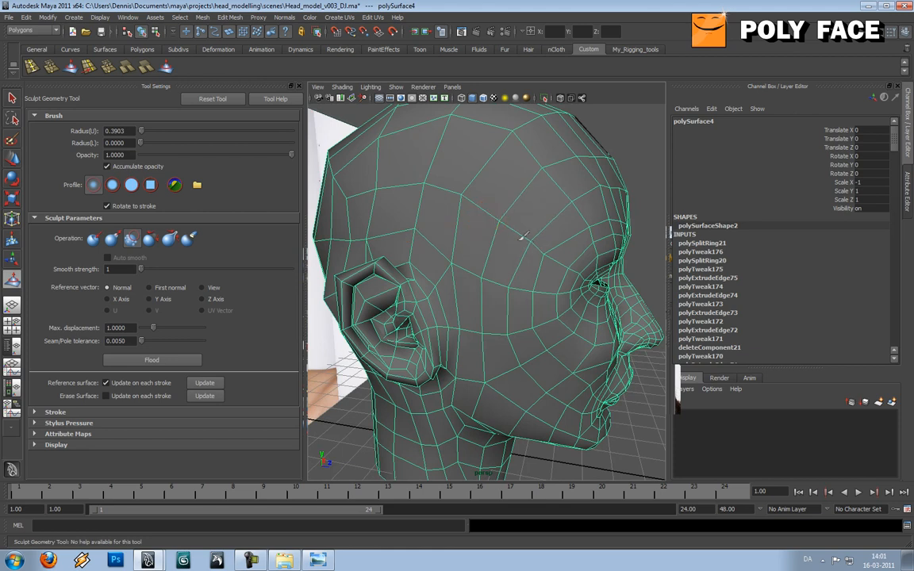
{"action": "left_click_drag", "start_coordinate": [413, 232], "coordinate": [471, 223], "text": "alt"}
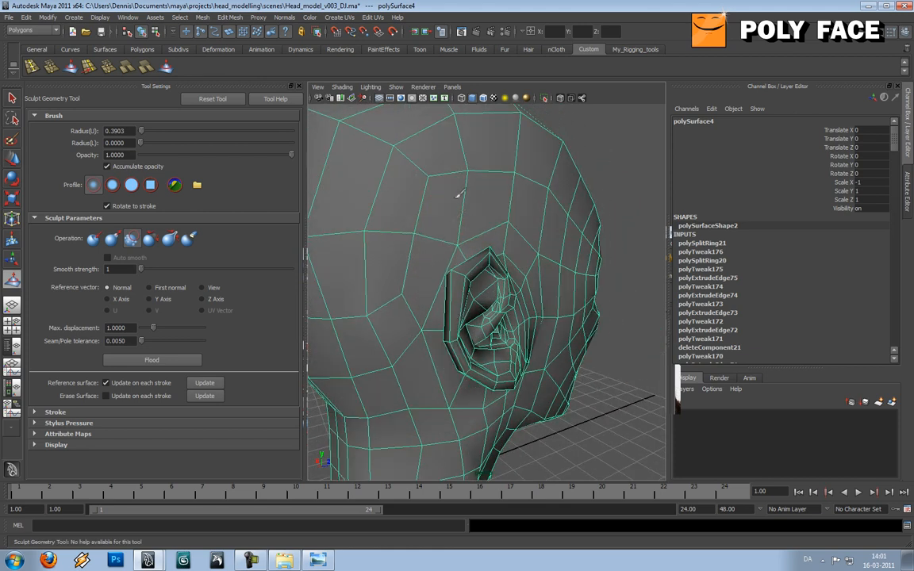
{"action": "left_click_drag", "start_coordinate": [521, 165], "coordinate": [425, 253], "text": "alt"}
{"action": "left_click_drag", "start_coordinate": [456, 282], "coordinate": [450, 328], "text": "alt"}
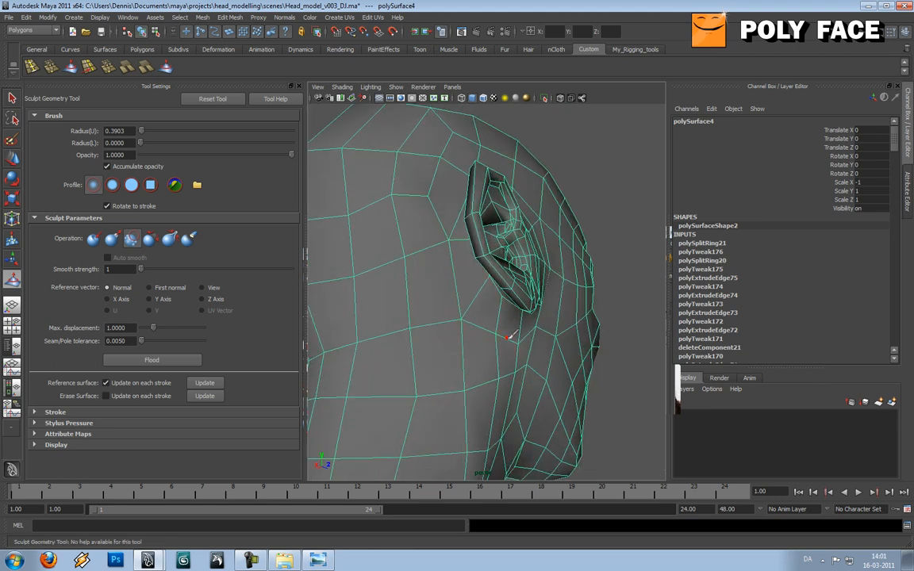
{"action": "mouse_move", "coordinate": [517, 337]}
{"action": "left_mouse_down", "text": "alt"}
{"action": "mouse_move", "coordinate": [522, 326]}
{"action": "mouse_move", "coordinate": [492, 322]}
{"action": "mouse_move", "coordinate": [513, 337]}
{"action": "left_mouse_up", "text": "alt"}
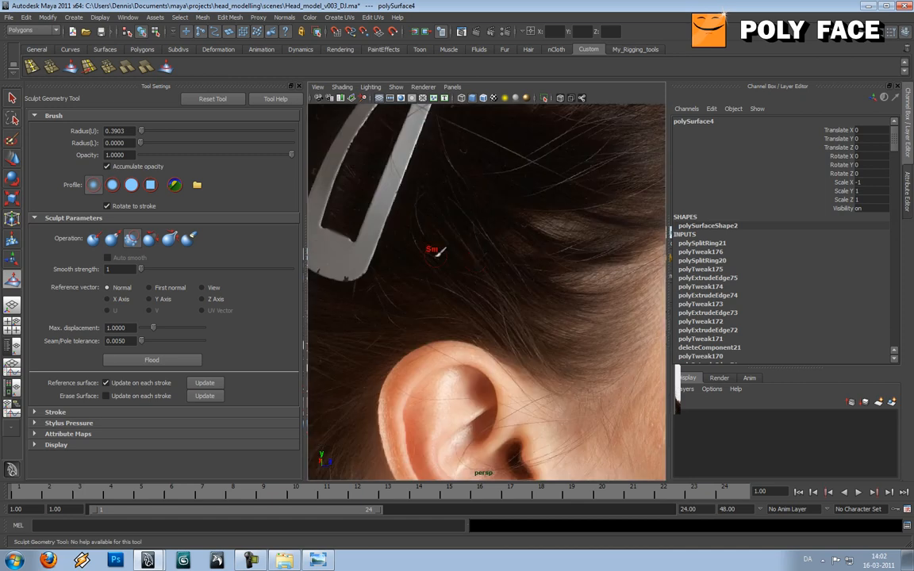
{"action": "key", "text": "w"}
{"action": "mouse_move", "coordinate": [442, 255]}
{"action": "left_mouse_down", "text": "alt"}
{"action": "mouse_move", "coordinate": [483, 316]}
{"action": "mouse_move", "coordinate": [447, 313]}
{"action": "mouse_move", "coordinate": [517, 311]}
{"action": "mouse_move", "coordinate": [493, 255]}
{"action": "mouse_move", "coordinate": [526, 327]}
{"action": "mouse_move", "coordinate": [531, 321]}
{"action": "mouse_move", "coordinate": [516, 318]}
{"action": "left_mouse_up", "text": "alt"}
{"action": "left_click", "coordinate": [532, 331]}
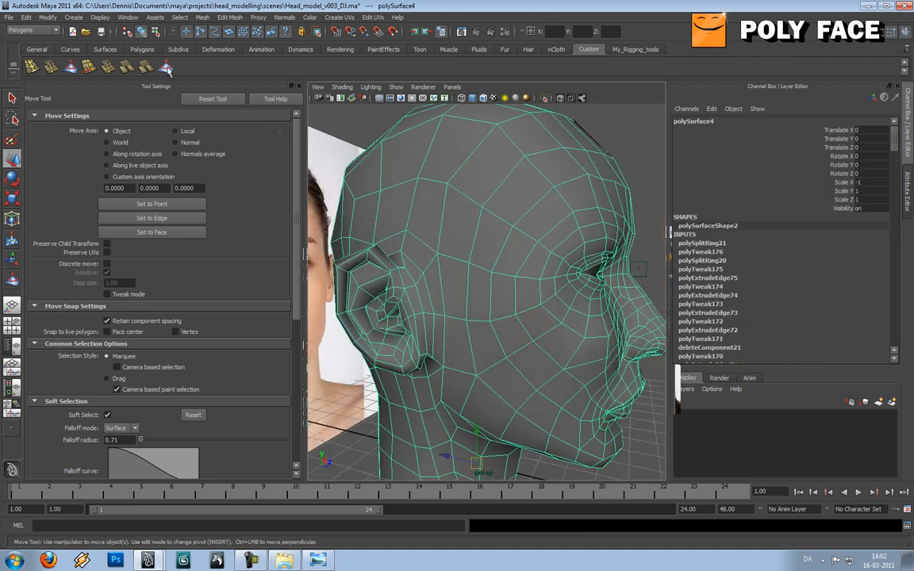
{"action": "left_click", "coordinate": [165, 69]}
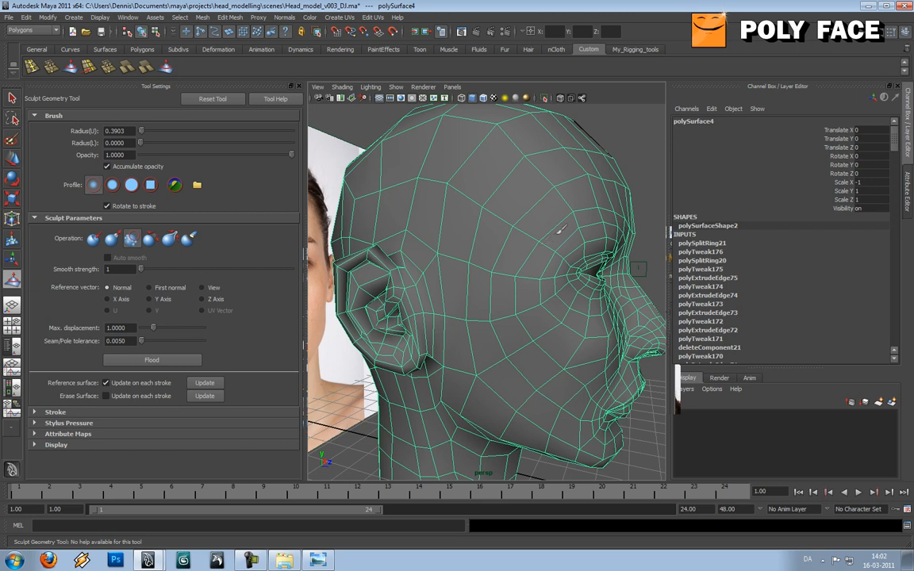
{"action": "mouse_move", "coordinate": [558, 183]}
{"action": "left_mouse_down", "text": "alt"}
{"action": "mouse_move", "coordinate": [553, 196]}
{"action": "mouse_move", "coordinate": [596, 184]}
{"action": "left_mouse_up", "text": "alt"}
Step: Preview the smoothed head from several angles and check its overall shape against the three-quarter reference photo
{"action": "key", "text": "3"}
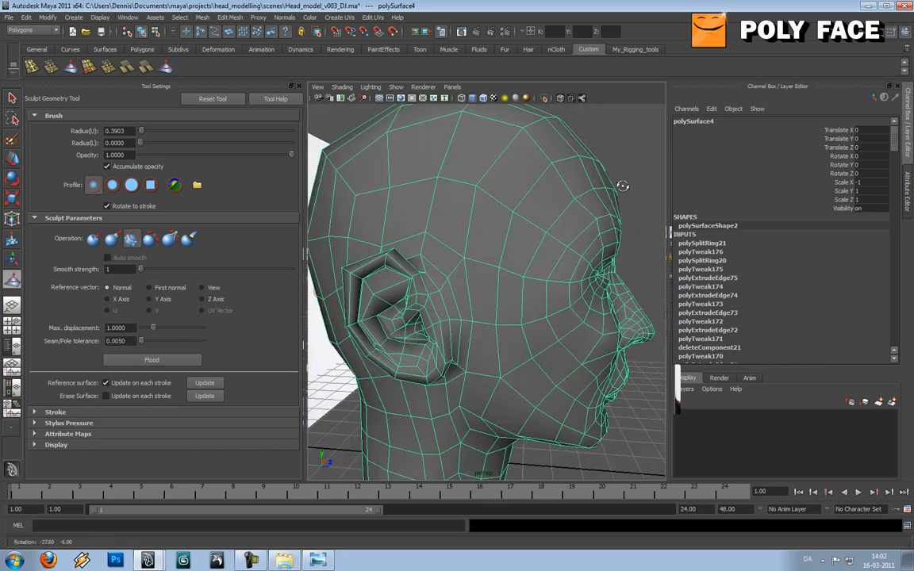
{"action": "key", "text": "w"}
{"action": "left_click", "coordinate": [649, 166]}
{"action": "left_click_drag", "start_coordinate": [648, 166], "coordinate": [521, 203], "text": "alt"}
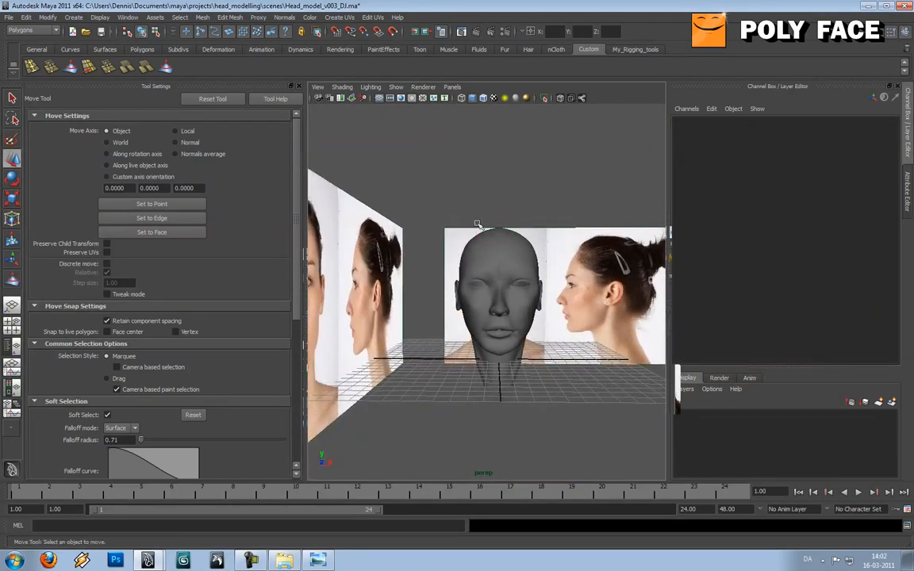
{"action": "left_click_drag", "start_coordinate": [485, 253], "coordinate": [496, 253], "text": "alt"}
{"action": "scroll", "coordinate": [496, 253], "scroll_direction": "down", "scroll_amount": 3}
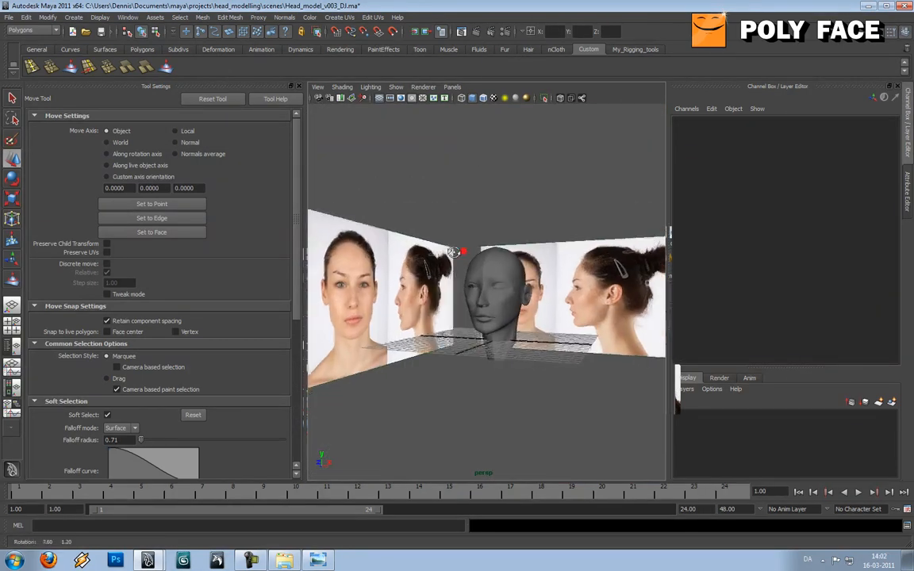
{"action": "scroll", "coordinate": [468, 251], "scroll_direction": "up", "scroll_amount": 5}
{"action": "left_click_drag", "start_coordinate": [468, 251], "coordinate": [417, 259], "text": "alt"}
{"action": "key", "text": "alt+Tab"}
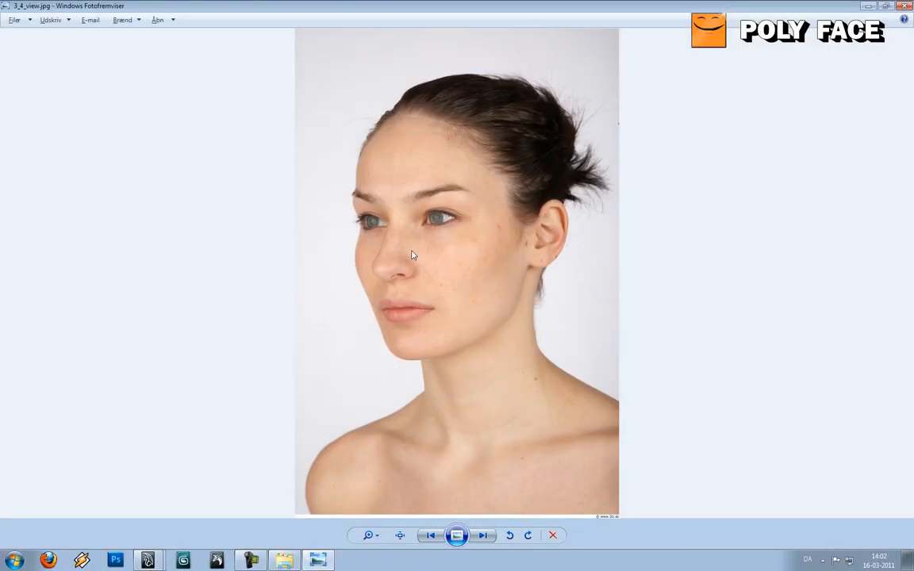
{"action": "key", "text": "alt+Tab"}
{"action": "left_click_drag", "start_coordinate": [506, 307], "coordinate": [546, 310], "text": "alt"}
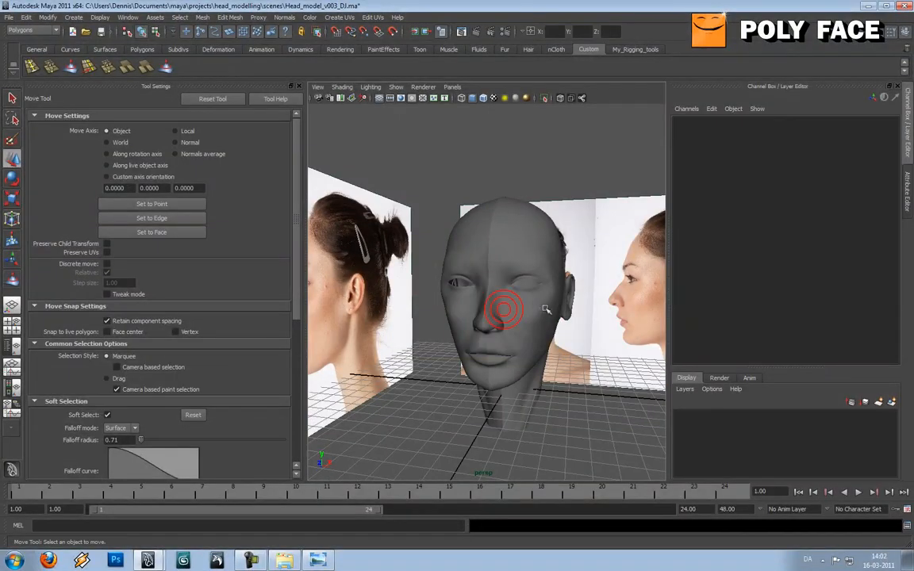
Step: In the side view, reposition the brow and upper nose bridge vertices in wireframe to match the profile photo, using soft selection
{"action": "left_click", "coordinate": [482, 284]}
{"action": "left_click_drag", "start_coordinate": [478, 295], "coordinate": [533, 297], "text": "alt"}
{"action": "scroll", "coordinate": [510, 295], "scroll_direction": "up", "scroll_amount": 3}
{"action": "key", "text": "1"}
{"action": "scroll", "coordinate": [510, 296], "scroll_direction": "up", "scroll_amount": 5}
{"action": "key", "text": "space"}
{"action": "left_click", "coordinate": [489, 303]}
{"action": "key", "text": "3"}
{"action": "key", "text": "4"}
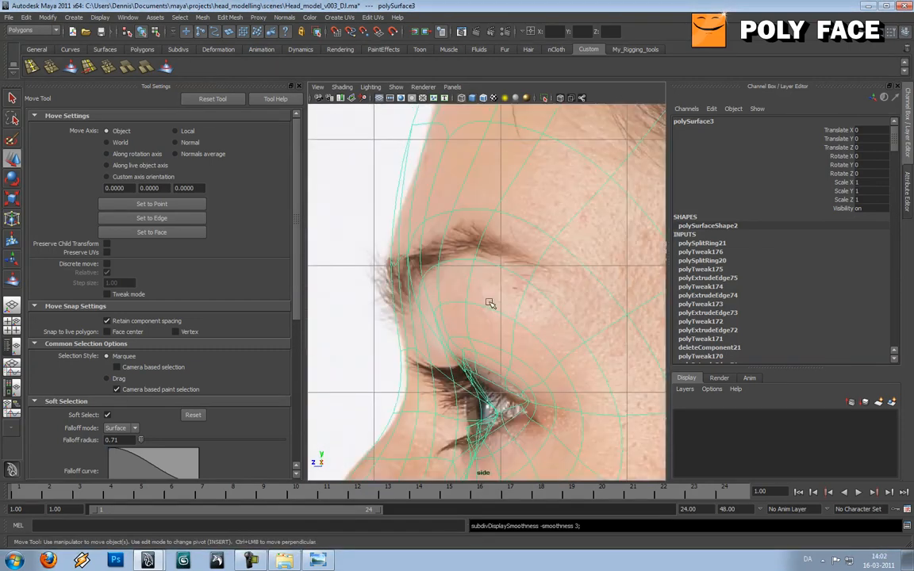
{"action": "right_click_drag", "start_coordinate": [489, 302], "coordinate": [435, 300]}
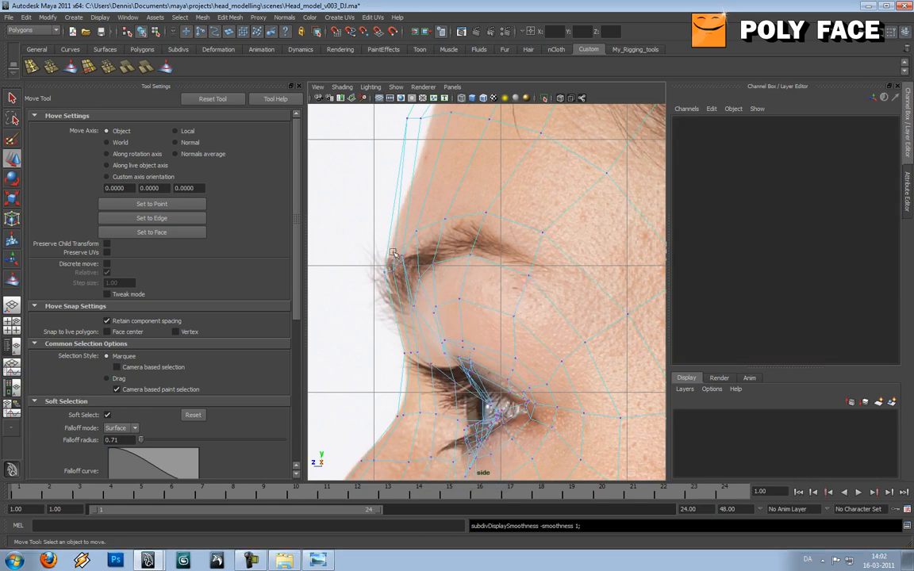
{"action": "left_click_drag", "start_coordinate": [413, 276], "coordinate": [399, 261]}
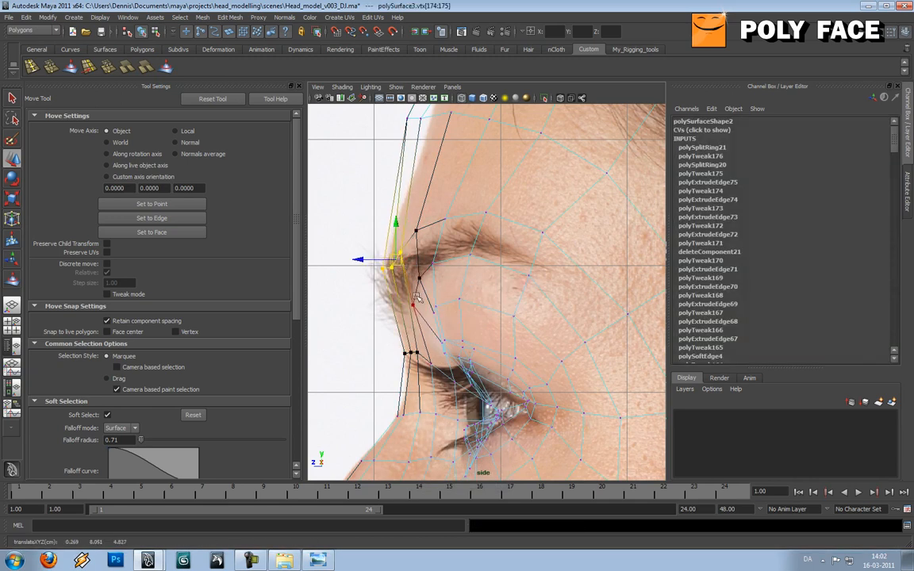
{"action": "left_click_drag", "start_coordinate": [419, 360], "coordinate": [420, 362]}
{"action": "left_click_drag", "start_coordinate": [412, 353], "coordinate": [413, 355]}
Step: Return to the shaded perspective view and inspect the smoothed brow and nose bridge in object mode
{"action": "key", "text": "space"}
{"action": "left_click_drag", "start_coordinate": [451, 308], "coordinate": [450, 297]}
{"action": "left_click_drag", "start_coordinate": [476, 302], "coordinate": [435, 303], "text": "alt"}
{"action": "key", "text": "5"}
{"action": "left_click_drag", "start_coordinate": [488, 262], "coordinate": [435, 253], "text": "alt"}
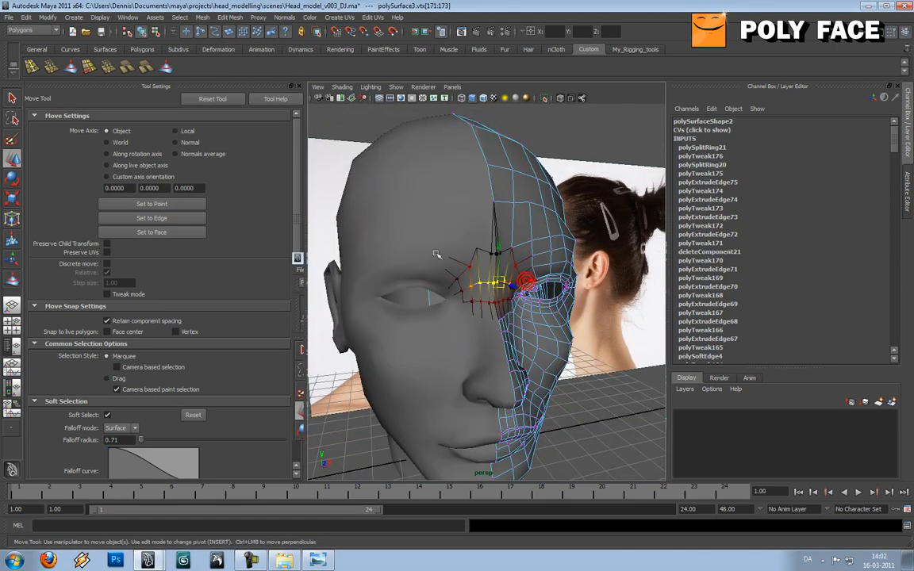
{"action": "right_click_drag", "start_coordinate": [451, 239], "coordinate": [468, 227]}
{"action": "left_click", "coordinate": [458, 225]}
{"action": "key", "text": "3"}
{"action": "left_click", "coordinate": [592, 258]}
{"action": "left_click_drag", "start_coordinate": [483, 255], "coordinate": [525, 250], "text": "alt"}
{"action": "middle_click_drag", "start_coordinate": [524, 250], "coordinate": [470, 260], "text": "alt"}
{"action": "right_click_drag", "start_coordinate": [470, 259], "coordinate": [488, 257], "text": "alt"}
{"action": "left_click", "coordinate": [501, 255]}
{"action": "mouse_move", "coordinate": [488, 257]}
{"action": "left_mouse_down", "text": "alt"}
{"action": "mouse_move", "coordinate": [502, 254]}
{"action": "mouse_move", "coordinate": [435, 249]}
{"action": "mouse_move", "coordinate": [526, 253]}
{"action": "mouse_move", "coordinate": [496, 253]}
{"action": "left_mouse_up", "text": "alt"}
Step: Turn off soft selection, reposition vertices between the inner eye corner and the nose bridge, and preview the smoothed surface
{"action": "key", "text": "1"}
{"action": "right_click_drag", "start_coordinate": [495, 250], "coordinate": [476, 249]}
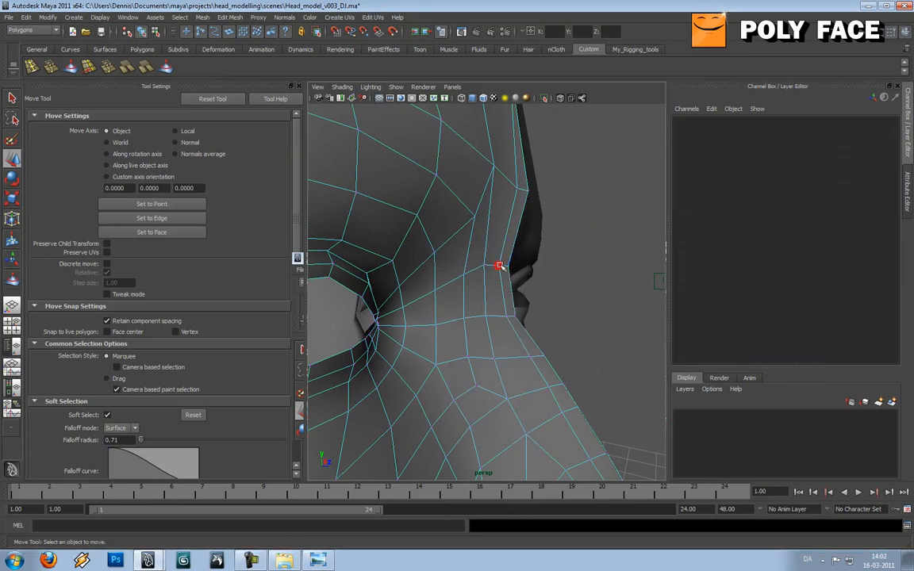
{"action": "left_click", "coordinate": [500, 267]}
{"action": "key", "text": "b"}
{"action": "left_click_drag", "start_coordinate": [490, 267], "coordinate": [521, 303], "text": "alt"}
{"action": "left_click_drag", "start_coordinate": [519, 350], "coordinate": [527, 349]}
{"action": "left_click", "coordinate": [539, 388]}
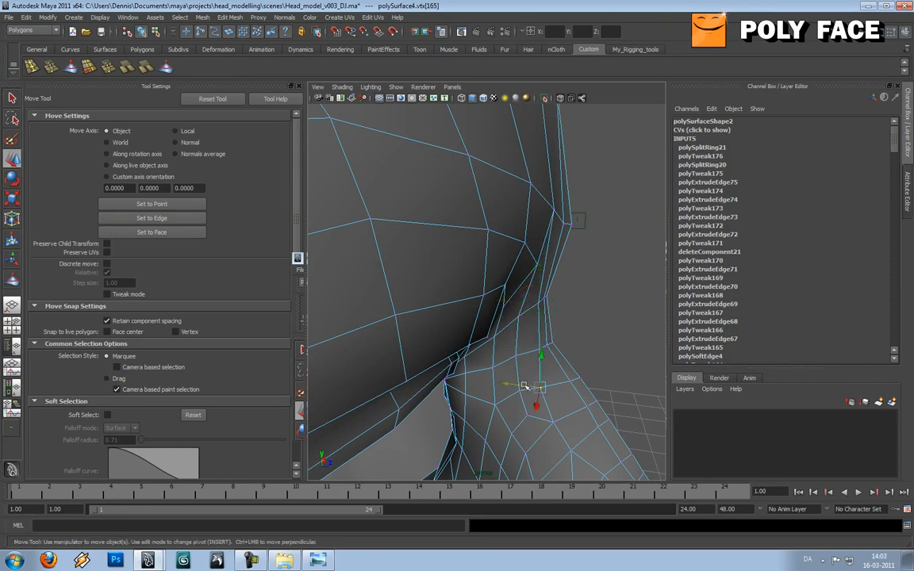
{"action": "left_click_drag", "start_coordinate": [526, 384], "coordinate": [444, 298], "text": "alt"}
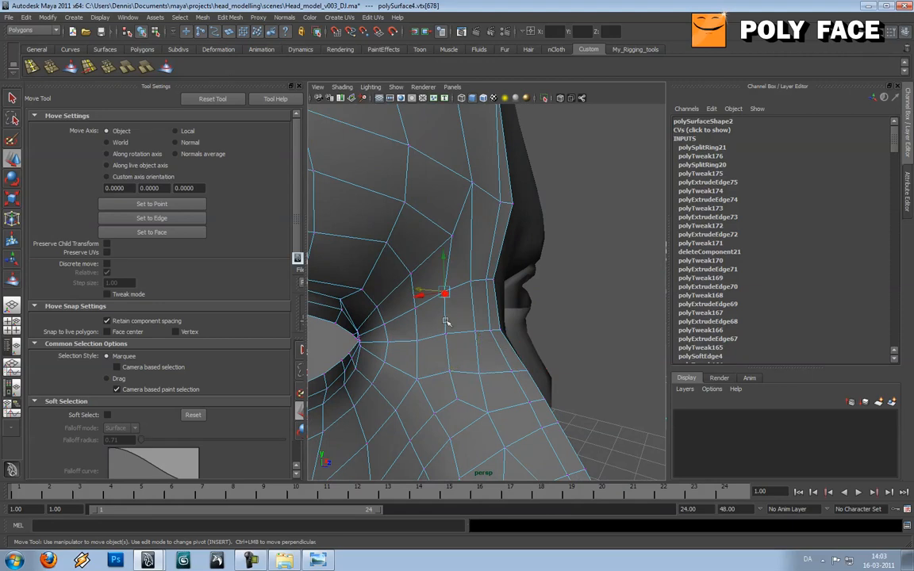
{"action": "mouse_move", "coordinate": [448, 335]}
{"action": "left_mouse_down", "text": "alt"}
{"action": "mouse_move", "coordinate": [488, 317]}
{"action": "mouse_move", "coordinate": [485, 353]}
{"action": "mouse_move", "coordinate": [493, 328]}
{"action": "mouse_move", "coordinate": [441, 321]}
{"action": "left_mouse_up", "text": "alt"}
{"action": "right_click_drag", "start_coordinate": [401, 302], "coordinate": [424, 293]}
{"action": "key", "text": "3"}
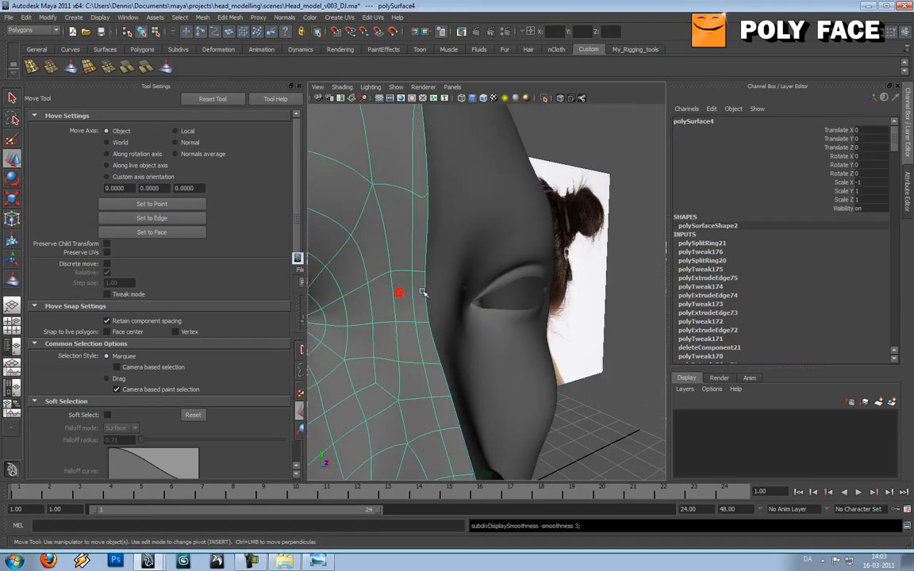
{"action": "left_click", "coordinate": [556, 252]}
{"action": "left_click_drag", "start_coordinate": [555, 253], "coordinate": [418, 261], "text": "alt"}
Step: Switch the mirrored head half to vertex editing and reposition the inner brow vertex above the eye corner
{"action": "left_click", "coordinate": [419, 278]}
{"action": "right_click_drag", "start_coordinate": [418, 277], "coordinate": [469, 269], "text": "alt"}
{"action": "left_click", "coordinate": [506, 236]}
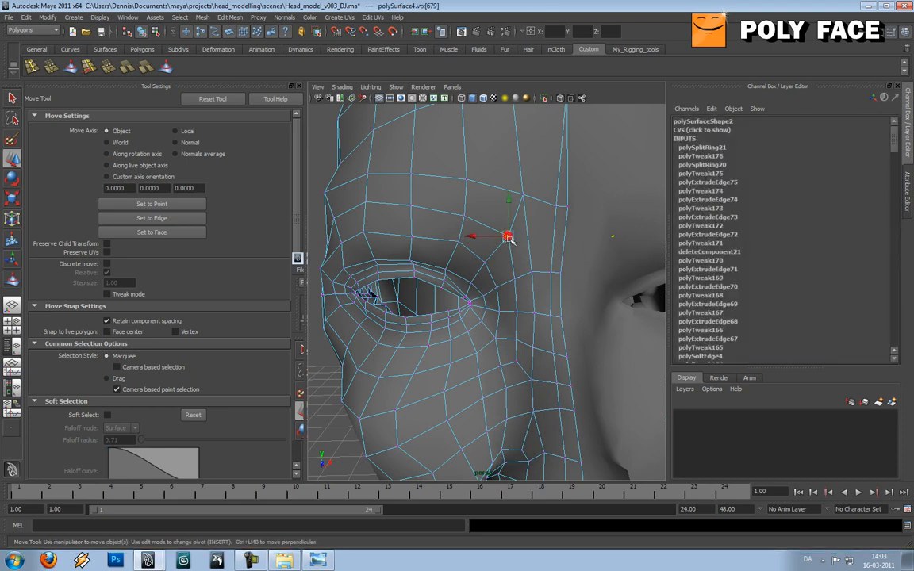
Step: Reposition the vertices between the inner eye corner and the nose bridge, undoing the unwanted moves
{"action": "left_click", "coordinate": [532, 275]}
{"action": "left_click", "coordinate": [535, 271]}
{"action": "right_click_drag", "start_coordinate": [535, 271], "coordinate": [516, 271]}
{"action": "left_click", "coordinate": [533, 272]}
{"action": "left_click_drag", "start_coordinate": [535, 270], "coordinate": [555, 299]}
{"action": "left_click", "coordinate": [560, 299]}
{"action": "key", "text": "ctrl+z"}
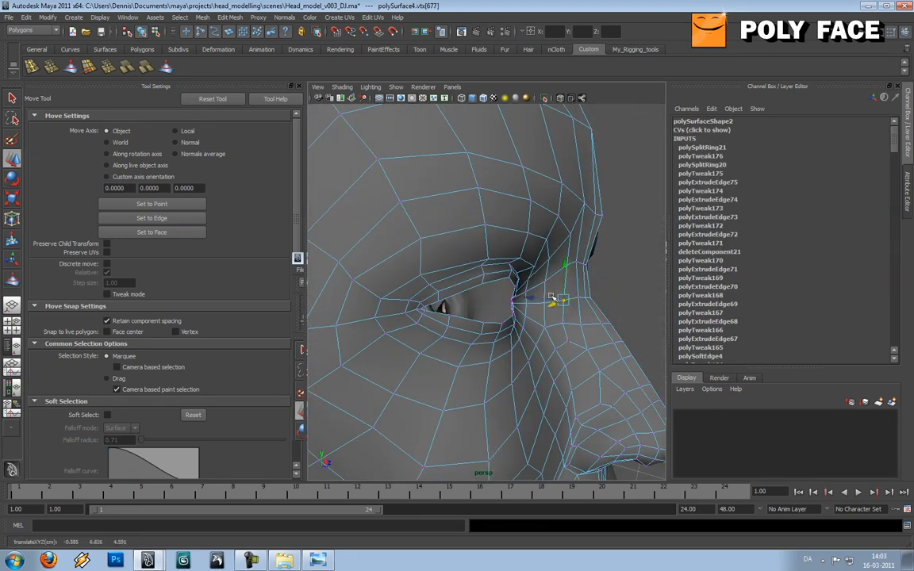
{"action": "left_click", "coordinate": [547, 297]}
{"action": "key", "text": "ctrl+z"}
{"action": "left_click_drag", "start_coordinate": [549, 297], "coordinate": [501, 292]}
Step: Return to object mode and inspect the smoothed eye corner and nose bridge from several angles
{"action": "right_click_drag", "start_coordinate": [512, 328], "coordinate": [480, 304]}
{"action": "left_click", "coordinate": [518, 321]}
{"action": "left_click", "coordinate": [429, 174]}
{"action": "left_click_drag", "start_coordinate": [429, 174], "coordinate": [500, 231], "text": "alt"}
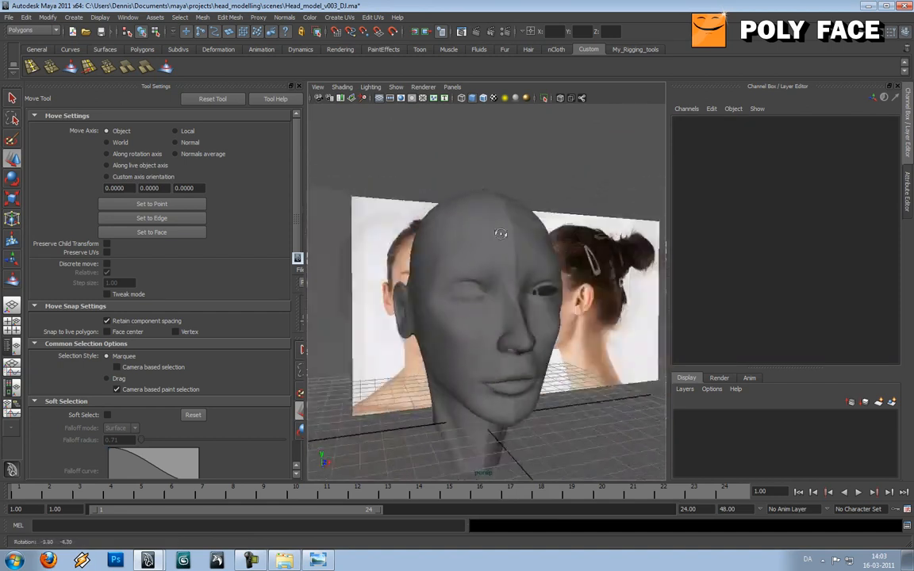
{"action": "right_click_drag", "start_coordinate": [503, 231], "coordinate": [482, 251], "text": "alt"}
{"action": "left_click_drag", "start_coordinate": [482, 250], "coordinate": [421, 204], "text": "alt"}
Step: Smooth the inner brow area with the Sculpt Geometry Tool and check it from the side
{"action": "left_click", "coordinate": [498, 260]}
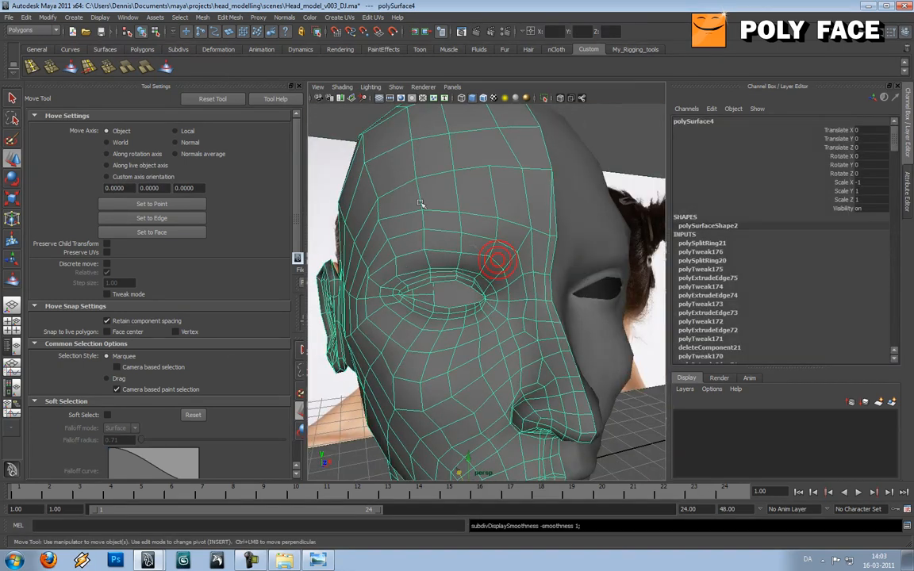
{"action": "left_click", "coordinate": [166, 67]}
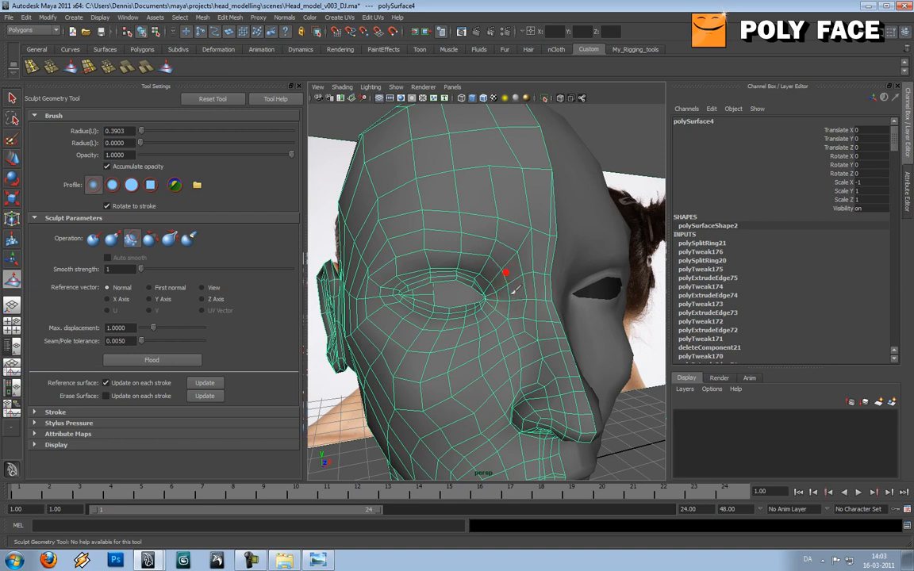
{"action": "key", "text": "w"}
{"action": "left_click", "coordinate": [335, 126]}
{"action": "mouse_move", "coordinate": [490, 256]}
{"action": "left_mouse_down", "text": "alt"}
{"action": "mouse_move", "coordinate": [429, 255]}
{"action": "mouse_move", "coordinate": [507, 247]}
{"action": "mouse_move", "coordinate": [444, 269]}
{"action": "mouse_move", "coordinate": [476, 268]}
{"action": "left_mouse_up", "text": "alt"}
{"action": "scroll", "coordinate": [464, 258], "scroll_direction": "down", "scroll_amount": 3}
Step: Smooth the area below the inner eye corner with the Sculpt Geometry Tool and preview the smoothed head
{"action": "left_click", "coordinate": [468, 265]}
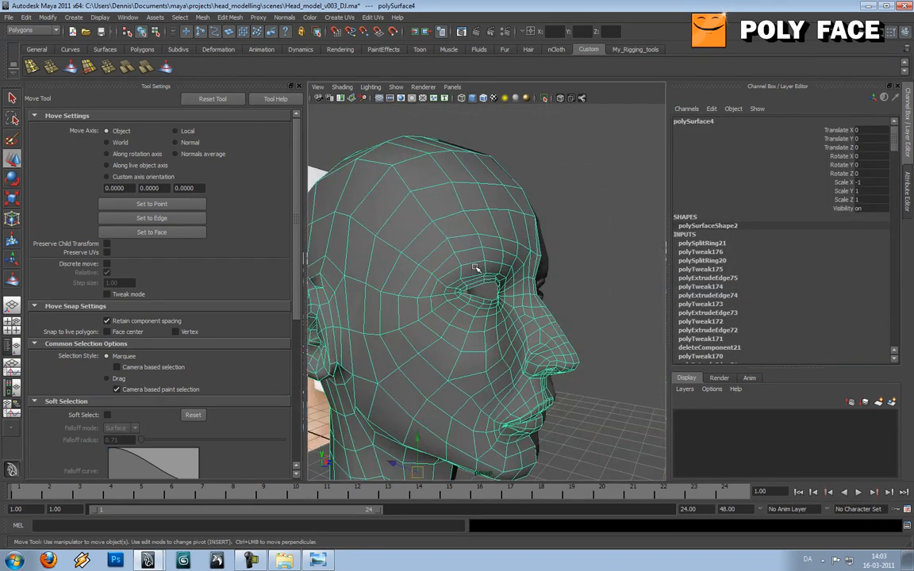
{"action": "left_click", "coordinate": [166, 67]}
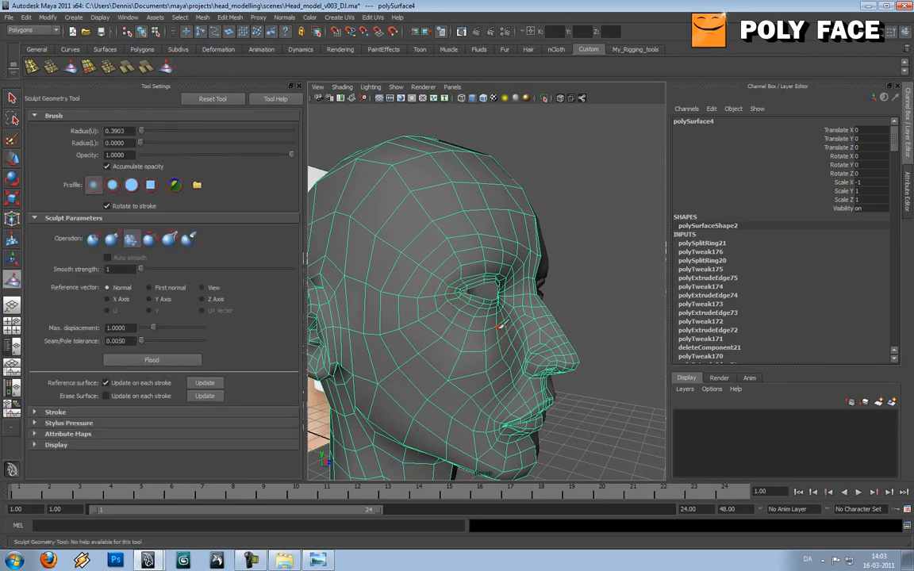
{"action": "key", "text": "w"}
{"action": "left_click", "coordinate": [526, 271]}
{"action": "key", "text": "3"}
{"action": "left_click", "coordinate": [581, 241]}
{"action": "left_click_drag", "start_coordinate": [582, 249], "coordinate": [538, 249], "text": "alt"}
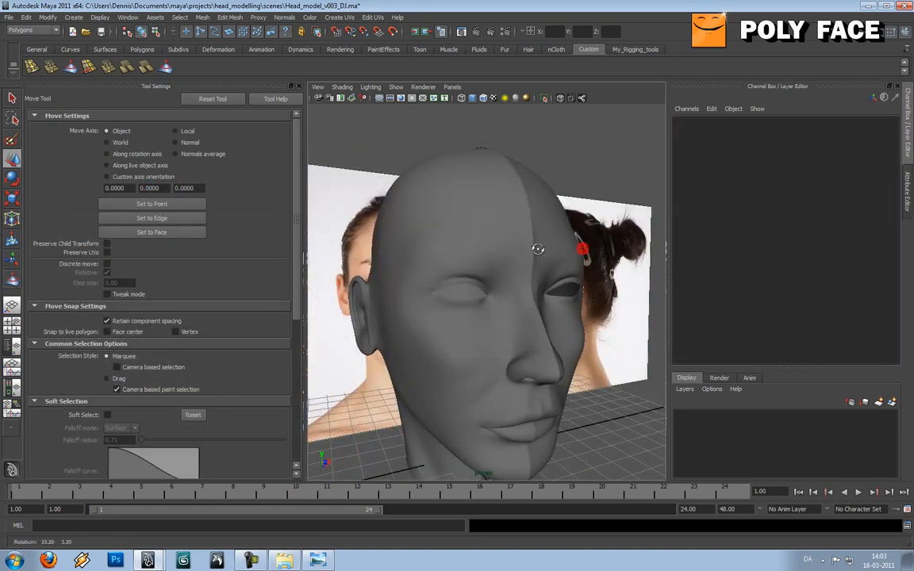
Step: Smooth the brow and lower forehead with the Sculpt Geometry Tool and check the result in object view
{"action": "left_click_drag", "start_coordinate": [388, 323], "coordinate": [438, 272], "text": "alt"}
{"action": "left_click", "coordinate": [431, 285]}
{"action": "left_click", "coordinate": [165, 67]}
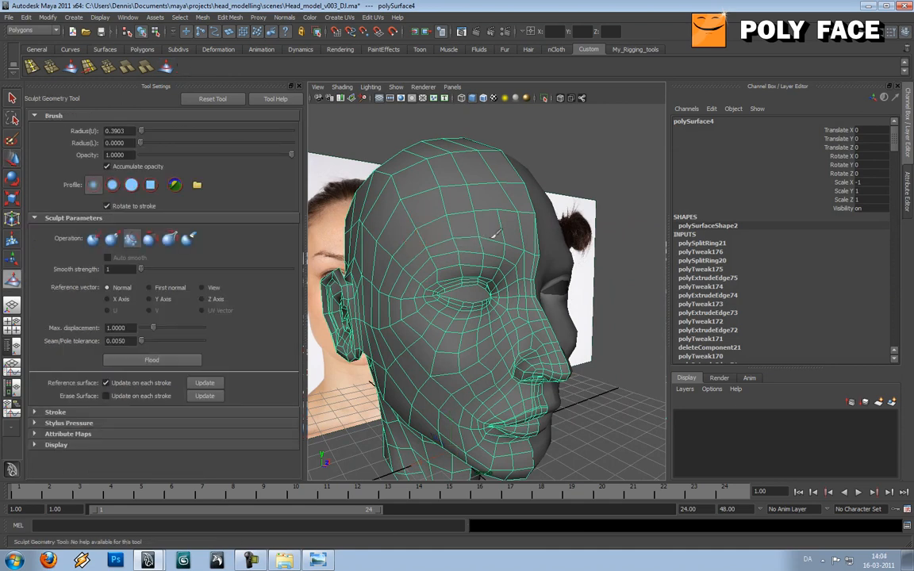
{"action": "left_click_drag", "start_coordinate": [447, 236], "coordinate": [524, 253], "text": "alt"}
{"action": "key", "text": "w"}
{"action": "left_click", "coordinate": [546, 227]}
Step: Try to shift the vertex on the side of the nose below the inner eye corner
{"action": "left_click", "coordinate": [502, 281]}
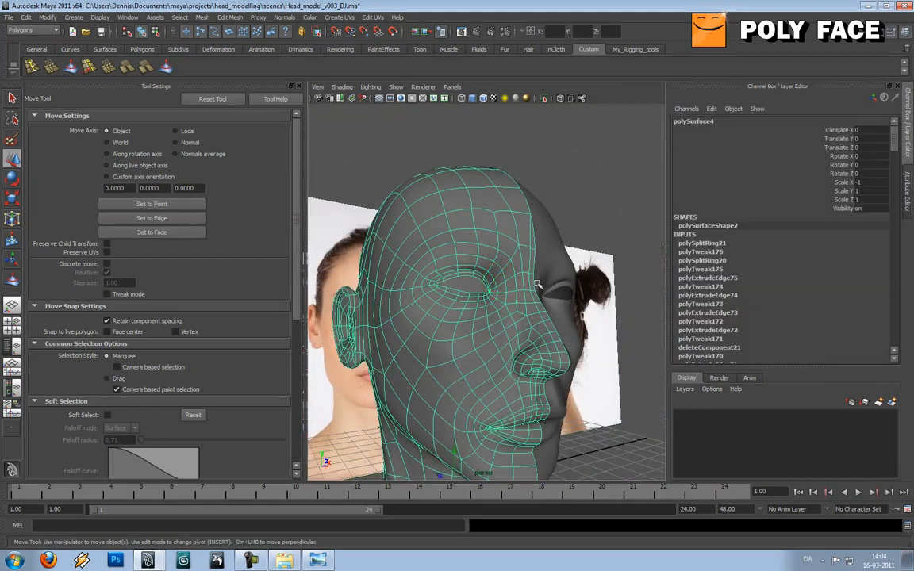
{"action": "key", "text": "1"}
{"action": "scroll", "coordinate": [537, 284], "scroll_direction": "up", "scroll_amount": 5}
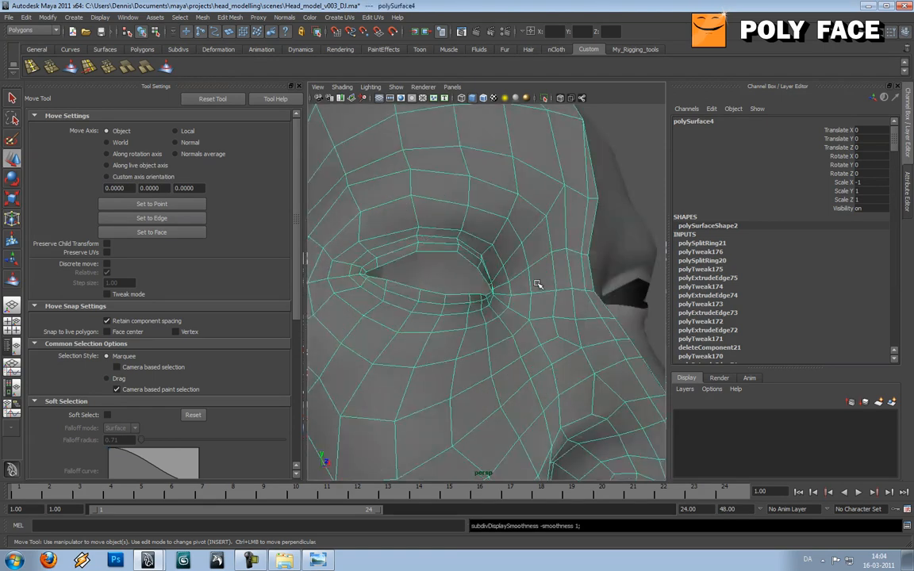
{"action": "left_click_drag", "start_coordinate": [538, 284], "coordinate": [513, 296], "text": "alt"}
{"action": "right_click_drag", "start_coordinate": [514, 297], "coordinate": [494, 298]}
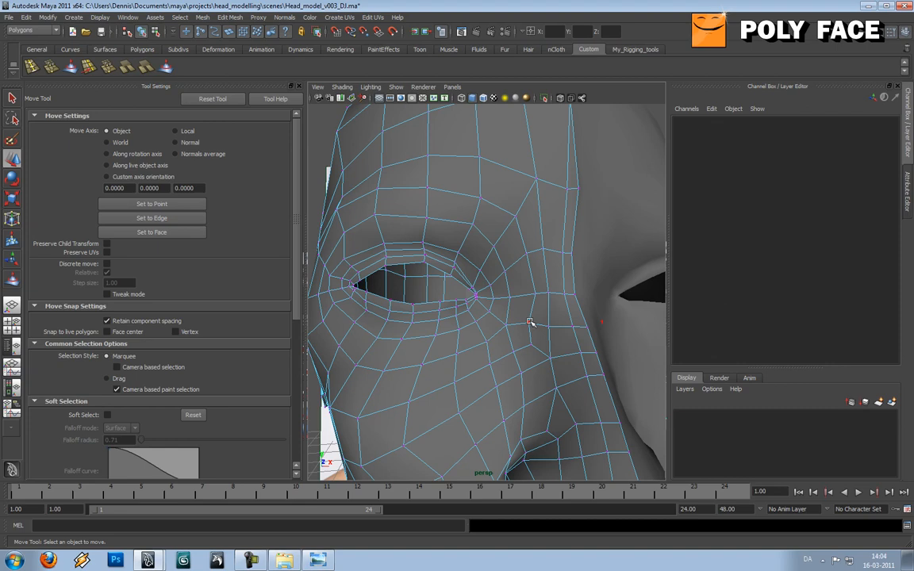
{"action": "left_click", "coordinate": [531, 322]}
{"action": "left_click_drag", "start_coordinate": [531, 322], "coordinate": [542, 325], "text": "alt"}
{"action": "left_click", "coordinate": [505, 330]}
{"action": "key", "text": "ctrl+z"}
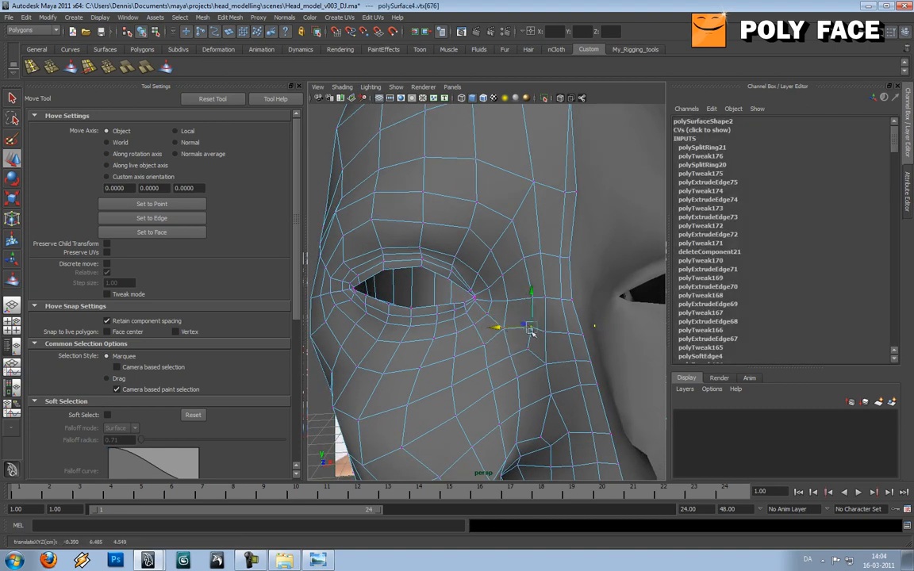
Step: In the side view, reposition the upper nose bridge vertices to follow the profile photo
{"action": "left_click_drag", "start_coordinate": [510, 319], "coordinate": [421, 316], "text": "alt"}
{"action": "key", "text": "space"}
{"action": "left_click", "coordinate": [453, 366]}
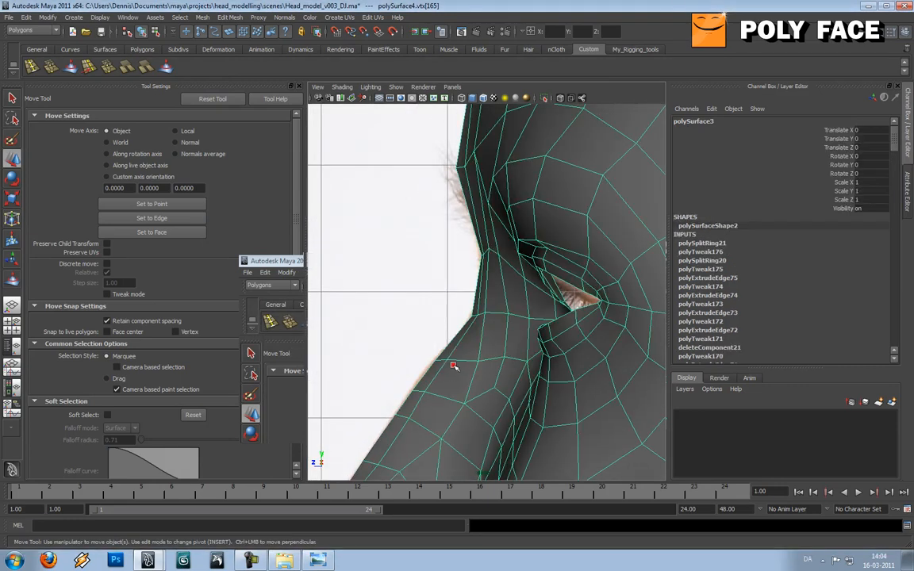
{"action": "right_click_drag", "start_coordinate": [453, 366], "coordinate": [424, 353]}
{"action": "left_click", "coordinate": [439, 359]}
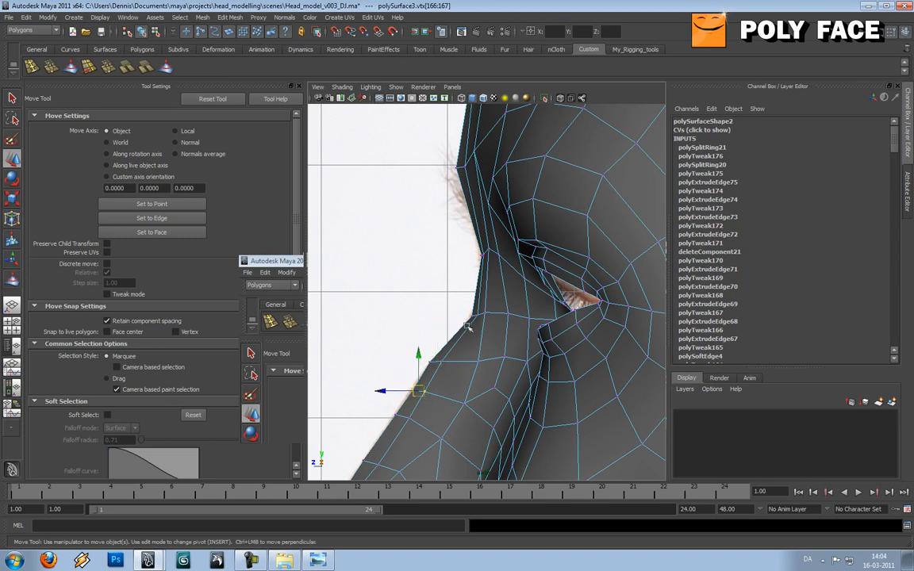
{"action": "left_click_drag", "start_coordinate": [480, 314], "coordinate": [511, 254]}
Step: Return to the perspective view in object mode and inspect the reshaped nose bridge on the whole head
{"action": "key", "text": "space"}
{"action": "right_click_drag", "start_coordinate": [512, 254], "coordinate": [556, 240]}
{"action": "left_click", "coordinate": [411, 160]}
{"action": "left_click_drag", "start_coordinate": [411, 160], "coordinate": [506, 252], "text": "alt"}
{"action": "left_click", "coordinate": [496, 243]}
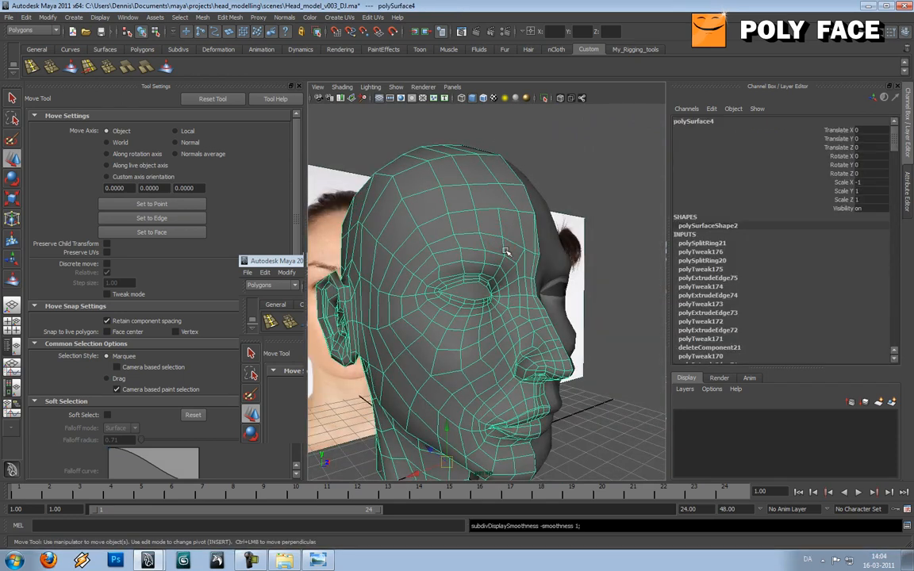
{"action": "left_click", "coordinate": [373, 132]}
{"action": "left_click_drag", "start_coordinate": [463, 200], "coordinate": [429, 218], "text": "alt"}
{"action": "scroll", "coordinate": [451, 237], "scroll_direction": "down", "scroll_amount": 3}
Step: Compare the smoothed head with the three-quarter reference photo from a matching angle
{"action": "key", "text": "alt+Tab"}
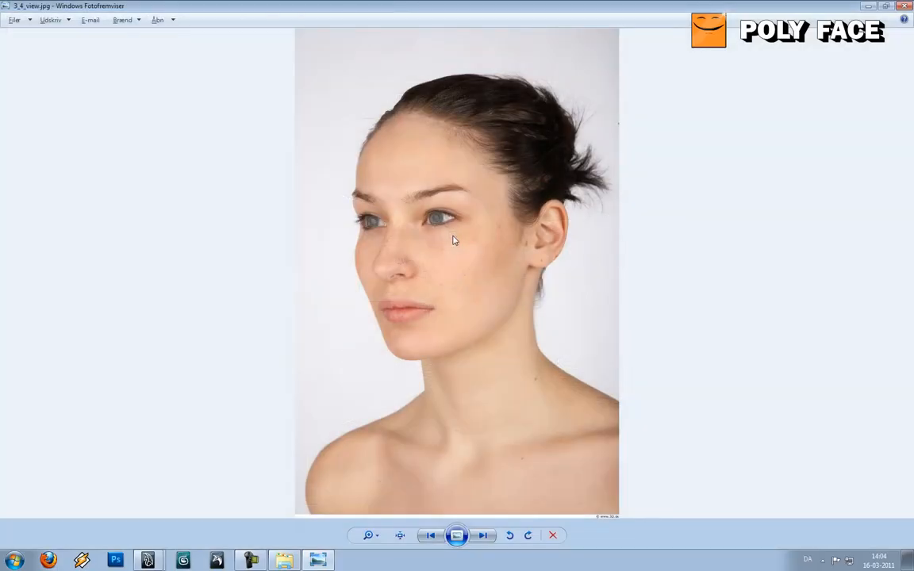
{"action": "key", "text": "alt+Tab"}
{"action": "left_click_drag", "start_coordinate": [498, 251], "coordinate": [480, 255], "text": "alt"}
{"action": "key", "text": "alt+Tab"}
{"action": "key", "text": "alt+Tab"}
{"action": "mouse_move", "coordinate": [506, 275]}
{"action": "left_mouse_down", "text": "alt"}
{"action": "mouse_move", "coordinate": [502, 282]}
{"action": "mouse_move", "coordinate": [504, 269]}
{"action": "mouse_move", "coordinate": [592, 272]}
{"action": "mouse_move", "coordinate": [508, 271]}
{"action": "mouse_move", "coordinate": [496, 261]}
{"action": "mouse_move", "coordinate": [518, 274]}
{"action": "left_mouse_up", "text": "alt"}
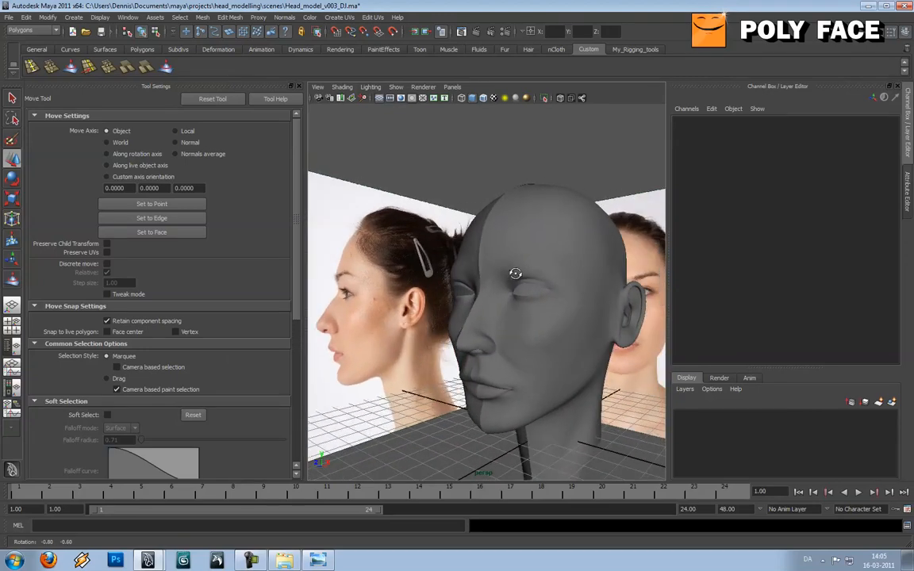
{"action": "key", "text": "alt+Tab"}
{"action": "key", "text": "alt+Tab"}
{"action": "key", "text": "alt+Tab"}
{"action": "key", "text": "alt+Tab"}
{"action": "left_click_drag", "start_coordinate": [531, 235], "coordinate": [477, 238], "text": "alt"}
Step: In the side view, display the head in wireframe and reposition the forehead vertices against the profile photo
{"action": "key", "text": "space"}
{"action": "key", "text": "a"}
{"action": "left_click", "coordinate": [514, 300]}
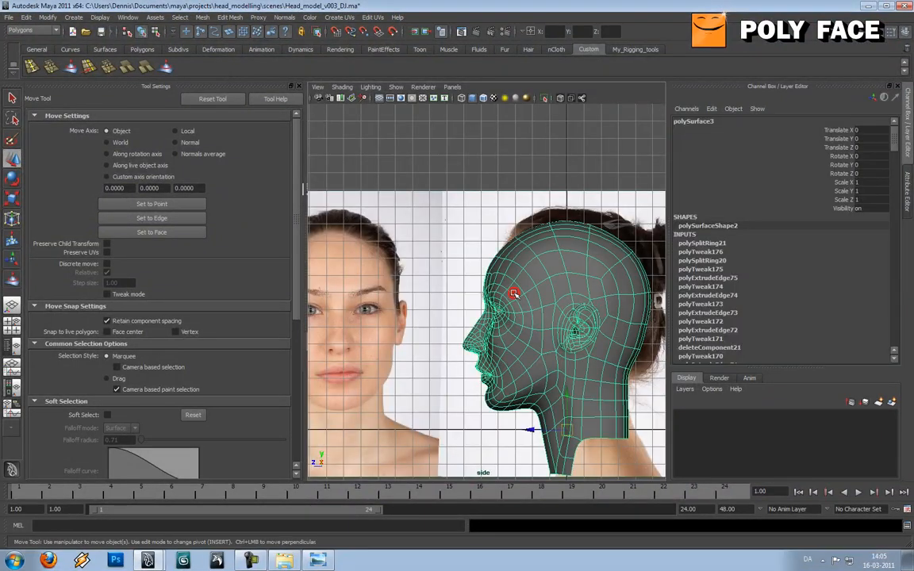
{"action": "key", "text": "4"}
{"action": "scroll", "coordinate": [514, 292], "scroll_direction": "up", "scroll_amount": 5}
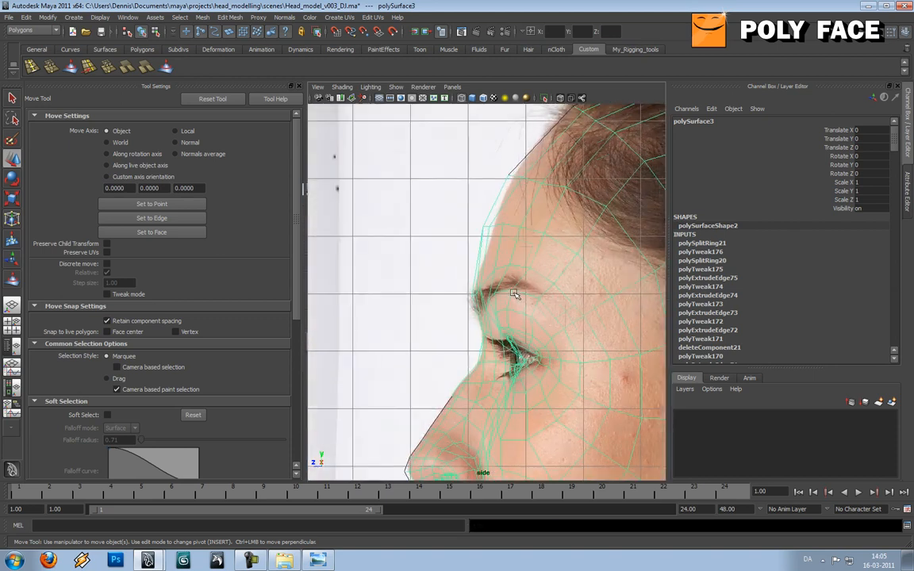
{"action": "middle_click_drag", "start_coordinate": [514, 288], "coordinate": [494, 300], "text": "alt"}
{"action": "right_click_drag", "start_coordinate": [494, 257], "coordinate": [449, 256]}
{"action": "left_click_drag", "start_coordinate": [443, 227], "coordinate": [493, 244]}
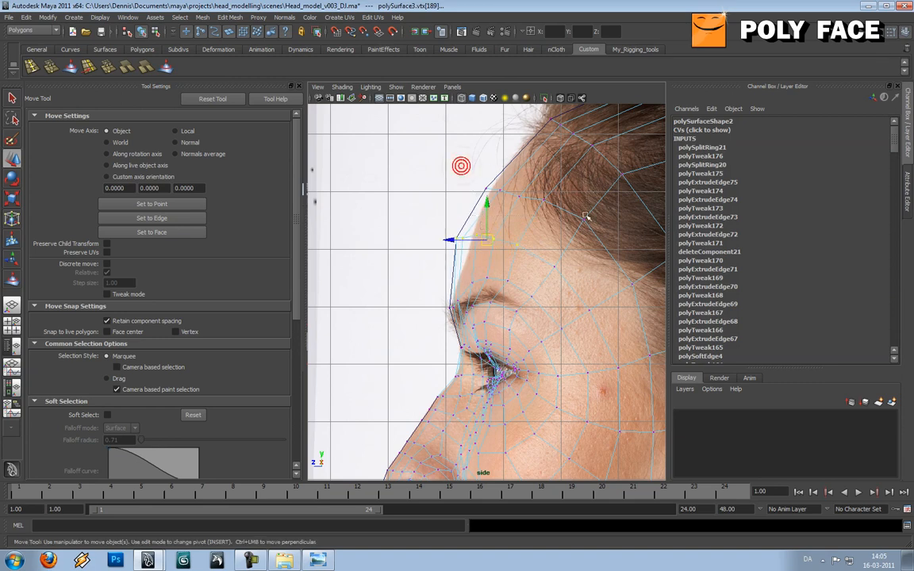
Step: Reposition the upper forehead and hairline vertices in the side view to round out the profile
{"action": "left_click_drag", "start_coordinate": [520, 192], "coordinate": [511, 184]}
{"action": "left_click_drag", "start_coordinate": [584, 219], "coordinate": [583, 216]}
{"action": "middle_click_drag", "start_coordinate": [552, 216], "coordinate": [504, 240], "text": "alt"}
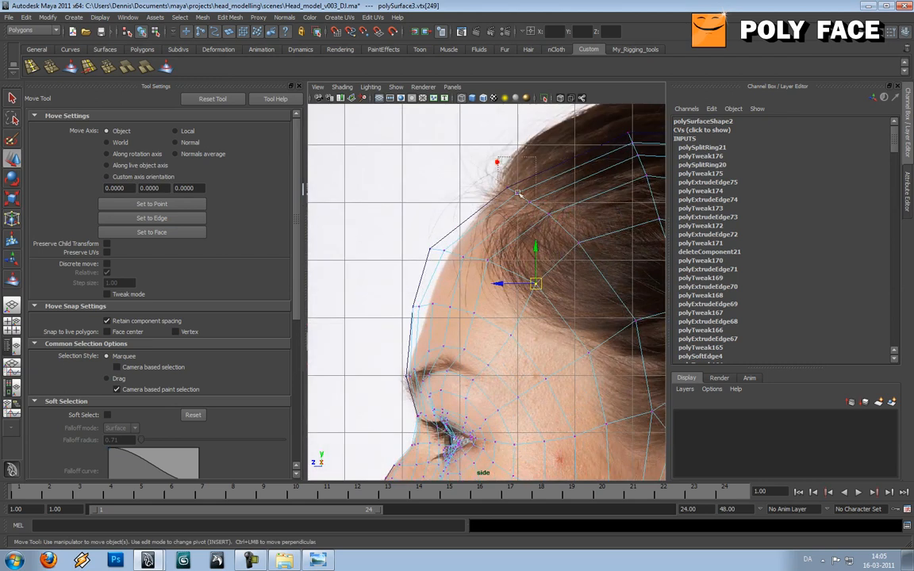
{"action": "left_click", "coordinate": [597, 244]}
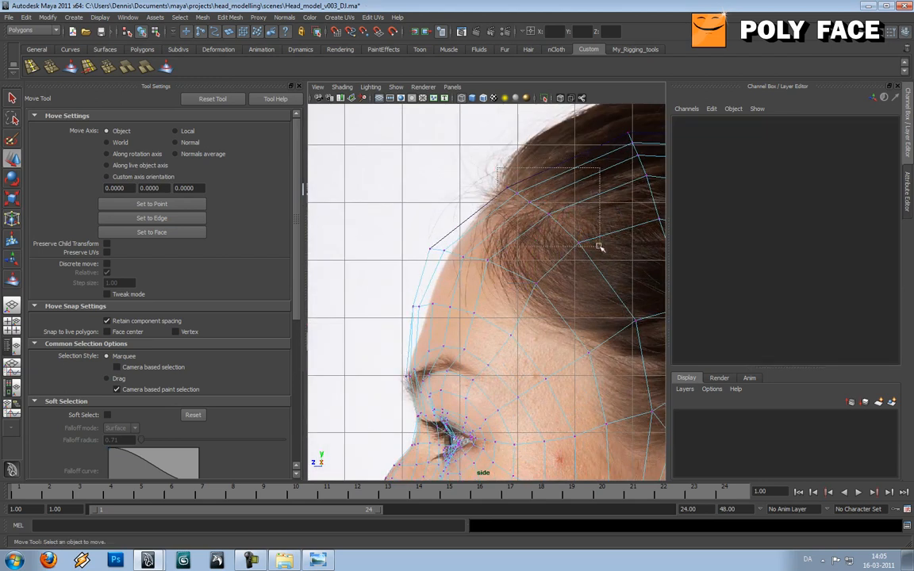
{"action": "left_click_drag", "start_coordinate": [600, 247], "coordinate": [600, 248]}
{"action": "scroll", "coordinate": [495, 246], "scroll_direction": "down", "scroll_amount": 3}
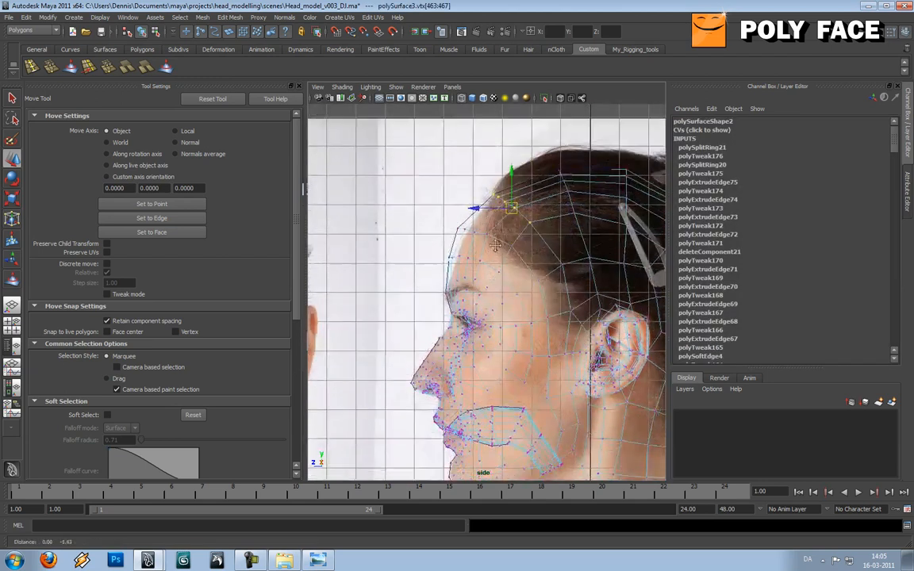
{"action": "scroll", "coordinate": [495, 246], "scroll_direction": "up", "scroll_amount": 1}
Step: Return to the shaded perspective view and inspect the reshaped forehead
{"action": "key", "text": "space"}
{"action": "mouse_move", "coordinate": [479, 259]}
{"action": "left_mouse_down"}
{"action": "mouse_move", "coordinate": [479, 235]}
{"action": "mouse_move", "coordinate": [477, 261]}
{"action": "mouse_move", "coordinate": [457, 255]}
{"action": "mouse_move", "coordinate": [459, 247]}
{"action": "mouse_move", "coordinate": [465, 250]}
{"action": "mouse_move", "coordinate": [402, 260]}
{"action": "mouse_move", "coordinate": [541, 262]}
{"action": "left_mouse_up"}
{"action": "key", "text": "5"}
{"action": "left_click", "coordinate": [473, 260]}
{"action": "left_click", "coordinate": [433, 213]}
{"action": "scroll", "coordinate": [465, 251], "scroll_direction": "up", "scroll_amount": 5}
{"action": "scroll", "coordinate": [465, 251], "scroll_direction": "down", "scroll_amount": 5}
Step: Select the row of vertices above the brow in the perspective view and adjust its depth
{"action": "left_click", "coordinate": [462, 266]}
{"action": "scroll", "coordinate": [547, 261], "scroll_direction": "up", "scroll_amount": 8}
{"action": "right_click_drag", "start_coordinate": [522, 243], "coordinate": [500, 240]}
{"action": "left_click", "coordinate": [517, 216]}
{"action": "left_click_drag", "start_coordinate": [498, 238], "coordinate": [529, 227], "text": "alt"}
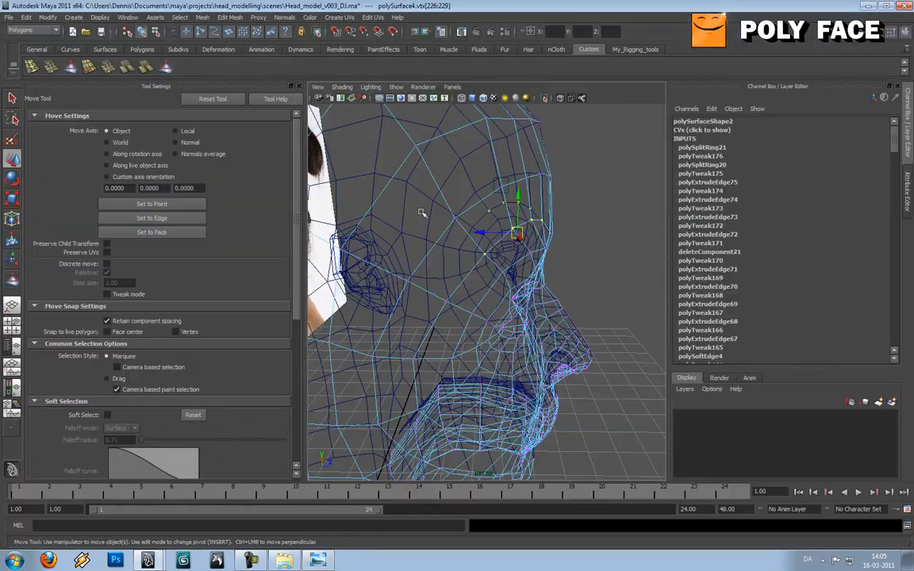
{"action": "left_click_drag", "start_coordinate": [508, 218], "coordinate": [427, 223], "text": "alt"}
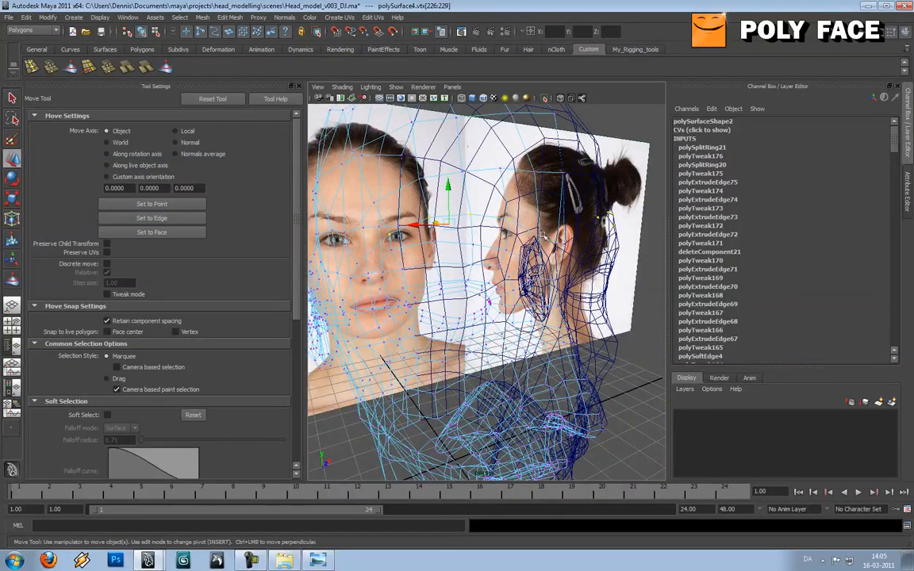
Step: Reposition the temple vertex and the row of forehead vertices in wireframe, and restore the shaded display
{"action": "mouse_move", "coordinate": [516, 235]}
{"action": "left_mouse_down", "text": "alt"}
{"action": "mouse_move", "coordinate": [579, 221]}
{"action": "mouse_move", "coordinate": [532, 235]}
{"action": "mouse_move", "coordinate": [524, 226]}
{"action": "left_mouse_up", "text": "alt"}
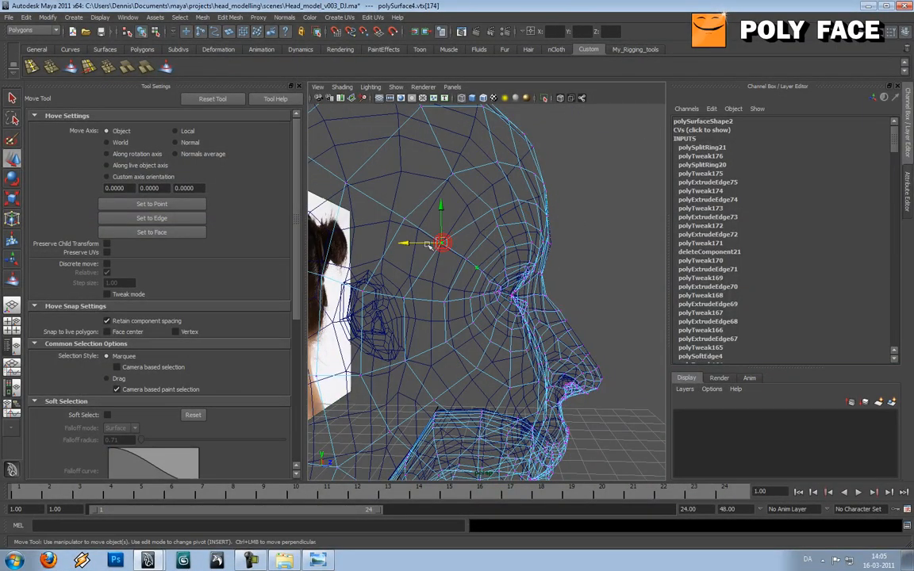
{"action": "left_click_drag", "start_coordinate": [429, 243], "coordinate": [545, 174], "text": "alt"}
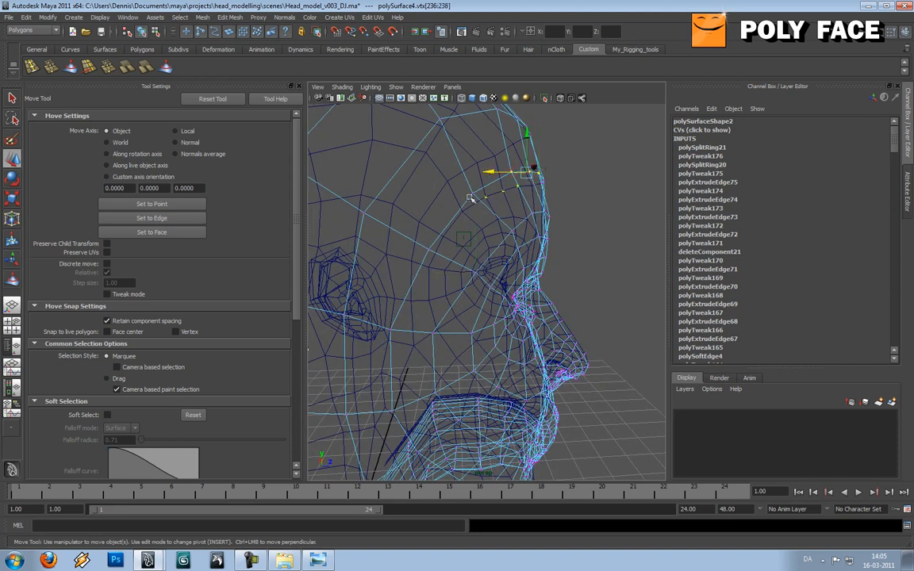
{"action": "mouse_move", "coordinate": [485, 209]}
{"action": "left_mouse_down", "text": "alt"}
{"action": "mouse_move", "coordinate": [492, 173]}
{"action": "mouse_move", "coordinate": [411, 216]}
{"action": "left_mouse_up", "text": "alt"}
{"action": "key", "text": "5"}
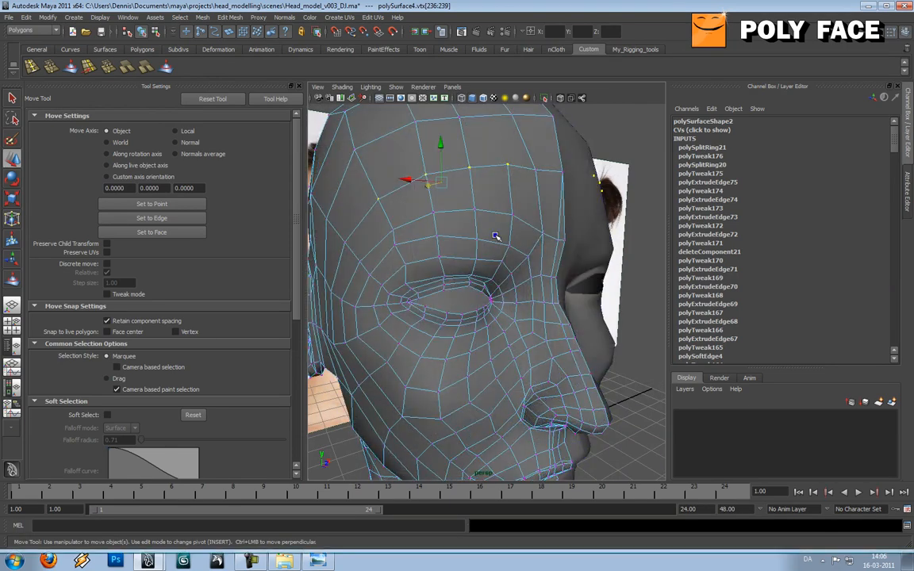
Step: Preview the smoothed head in object mode and examine the forehead, brow and temple from several angles
{"action": "right_click_drag", "start_coordinate": [496, 235], "coordinate": [511, 229]}
{"action": "key", "text": "3"}
{"action": "left_click", "coordinate": [635, 217]}
{"action": "scroll", "coordinate": [500, 261], "scroll_direction": "down", "scroll_amount": 5}
{"action": "left_click_drag", "start_coordinate": [495, 261], "coordinate": [515, 269], "text": "alt"}
{"action": "left_click", "coordinate": [459, 268]}
{"action": "left_click", "coordinate": [453, 172]}
{"action": "left_click_drag", "start_coordinate": [457, 210], "coordinate": [388, 216], "text": "alt"}
{"action": "right_click_drag", "start_coordinate": [388, 215], "coordinate": [411, 234], "text": "alt"}
{"action": "left_click_drag", "start_coordinate": [455, 226], "coordinate": [505, 252], "text": "alt"}
{"action": "scroll", "coordinate": [487, 227], "scroll_direction": "down", "scroll_amount": 6}
{"action": "scroll", "coordinate": [485, 238], "scroll_direction": "up", "scroll_amount": 5}
{"action": "scroll", "coordinate": [456, 237], "scroll_direction": "down", "scroll_amount": 3}
{"action": "scroll", "coordinate": [471, 238], "scroll_direction": "up", "scroll_amount": 5}
Step: Reposition the cheekbone vertices below the outer eye corner and preview the smoothed cheek
{"action": "left_click", "coordinate": [504, 292]}
{"action": "middle_click_drag", "start_coordinate": [502, 309], "coordinate": [562, 272], "text": "alt"}
{"action": "scroll", "coordinate": [562, 271], "scroll_direction": "up", "scroll_amount": 5}
{"action": "left_click_drag", "start_coordinate": [545, 273], "coordinate": [457, 271], "text": "alt"}
{"action": "mouse_move", "coordinate": [456, 271]}
{"action": "right_mouse_down"}
{"action": "mouse_move", "coordinate": [442, 271]}
{"action": "mouse_move", "coordinate": [459, 272]}
{"action": "right_mouse_up"}
{"action": "left_click", "coordinate": [458, 272]}
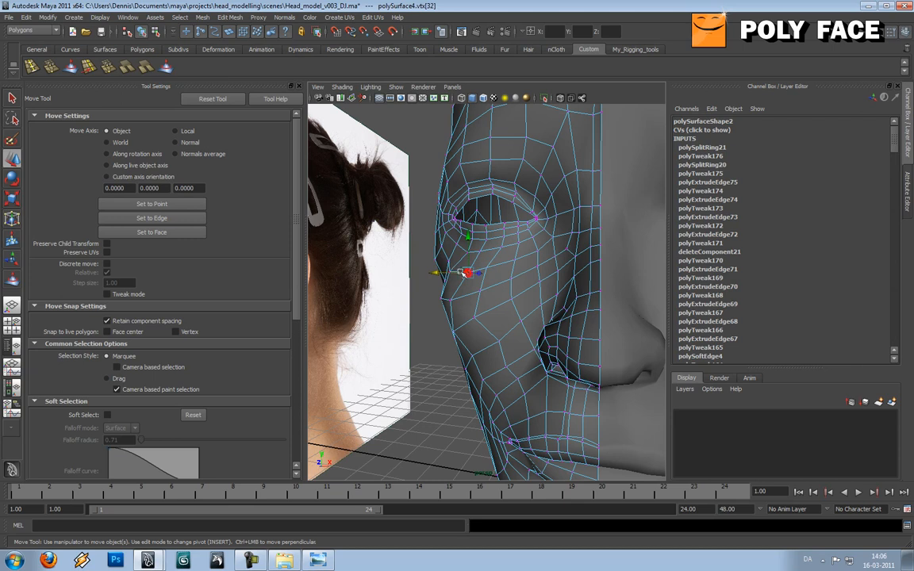
{"action": "left_click_drag", "start_coordinate": [455, 272], "coordinate": [470, 276], "text": "alt"}
{"action": "right_click_drag", "start_coordinate": [514, 279], "coordinate": [529, 271]}
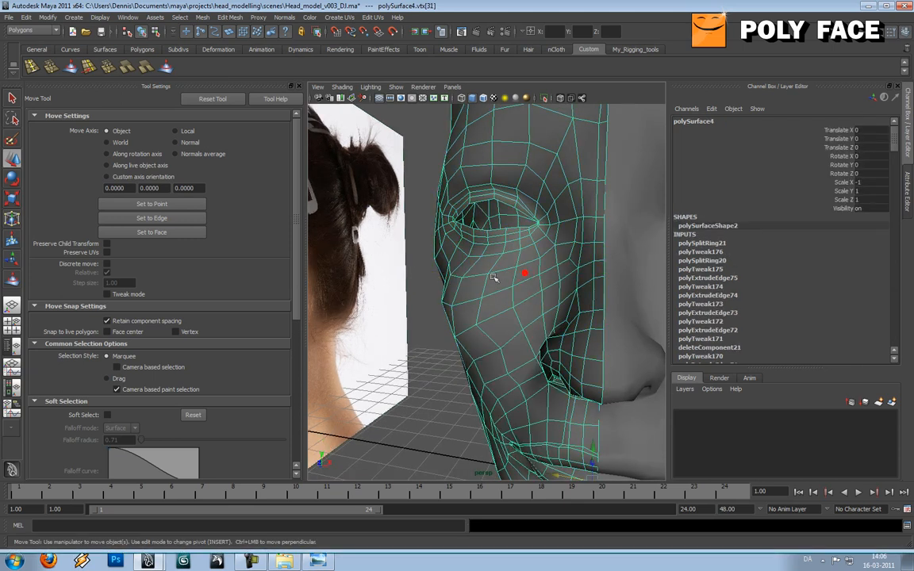
{"action": "left_click", "coordinate": [394, 259]}
{"action": "left_click_drag", "start_coordinate": [394, 259], "coordinate": [500, 279], "text": "alt"}
{"action": "right_click_drag", "start_coordinate": [500, 279], "coordinate": [483, 290], "text": "alt"}
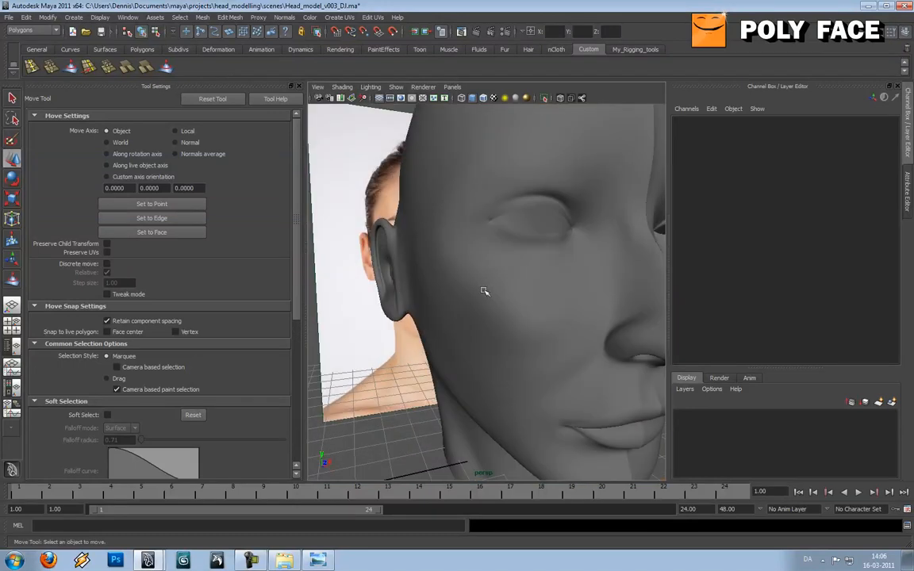
Step: Adjust the outer cheekbone vertices in the unsmoothed mesh and return to object mode
{"action": "left_click", "coordinate": [485, 292]}
{"action": "key", "text": "1"}
{"action": "mouse_move", "coordinate": [500, 305]}
{"action": "left_mouse_down", "text": "alt"}
{"action": "mouse_move", "coordinate": [507, 309]}
{"action": "mouse_move", "coordinate": [492, 317]}
{"action": "left_mouse_up", "text": "alt"}
{"action": "right_click_drag", "start_coordinate": [490, 313], "coordinate": [465, 305]}
{"action": "left_click", "coordinate": [465, 283]}
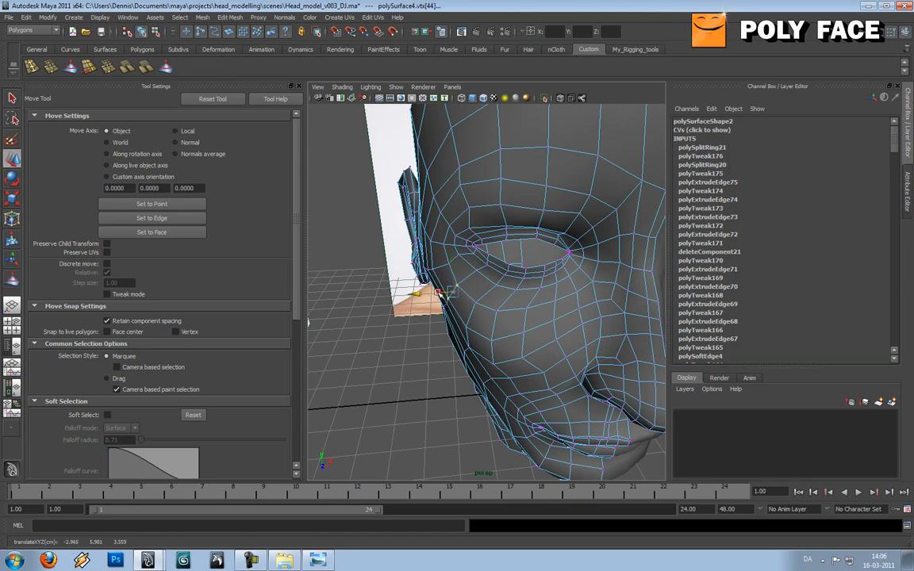
{"action": "right_click_drag", "start_coordinate": [526, 310], "coordinate": [547, 296]}
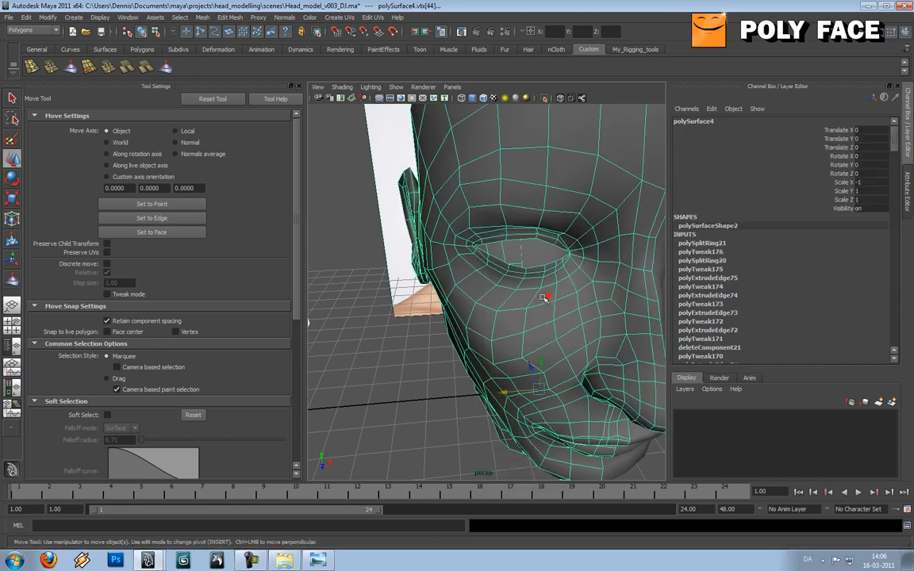
Step: Compare the cheekbone with the three-quarter reference photo and reselect the head half up close
{"action": "left_click", "coordinate": [394, 343]}
{"action": "left_click_drag", "start_coordinate": [394, 344], "coordinate": [492, 279], "text": "alt"}
{"action": "key", "text": "alt+Tab"}
{"action": "key", "text": "alt+Tab"}
{"action": "scroll", "coordinate": [497, 298], "scroll_direction": "up", "scroll_amount": 5}
{"action": "left_click", "coordinate": [519, 280]}
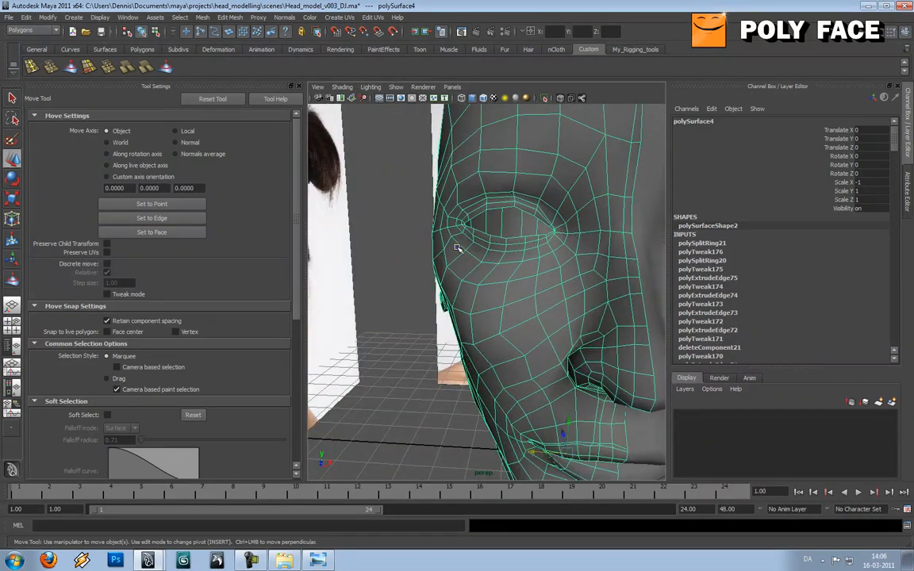
Step: Reposition the vertices beside the outer eye corner and return to object mode
{"action": "right_click_drag", "start_coordinate": [458, 248], "coordinate": [434, 245]}
{"action": "left_click_drag", "start_coordinate": [434, 245], "coordinate": [465, 241], "text": "alt"}
{"action": "left_click", "coordinate": [438, 233]}
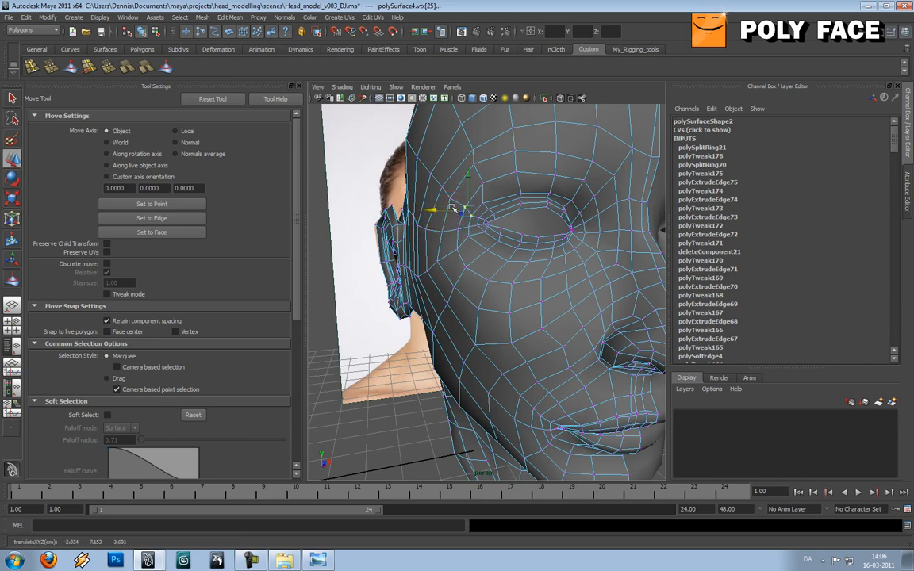
{"action": "scroll", "coordinate": [492, 229], "scroll_direction": "down", "scroll_amount": 6}
{"action": "left_click_drag", "start_coordinate": [494, 230], "coordinate": [474, 214], "text": "alt"}
{"action": "scroll", "coordinate": [473, 272], "scroll_direction": "up", "scroll_amount": 3}
{"action": "right_click_drag", "start_coordinate": [474, 272], "coordinate": [510, 257]}
{"action": "left_click", "coordinate": [355, 262]}
Step: Smooth the temple beside the outer eye corner on the unsmoothed mesh with the Sculpt Geometry Tool
{"action": "left_click_drag", "start_coordinate": [447, 269], "coordinate": [520, 296], "text": "alt"}
{"action": "scroll", "coordinate": [386, 269], "scroll_direction": "down", "scroll_amount": 4}
{"action": "scroll", "coordinate": [468, 270], "scroll_direction": "up", "scroll_amount": 5}
{"action": "left_click", "coordinate": [471, 271]}
{"action": "key", "text": "1"}
{"action": "left_click", "coordinate": [167, 67]}
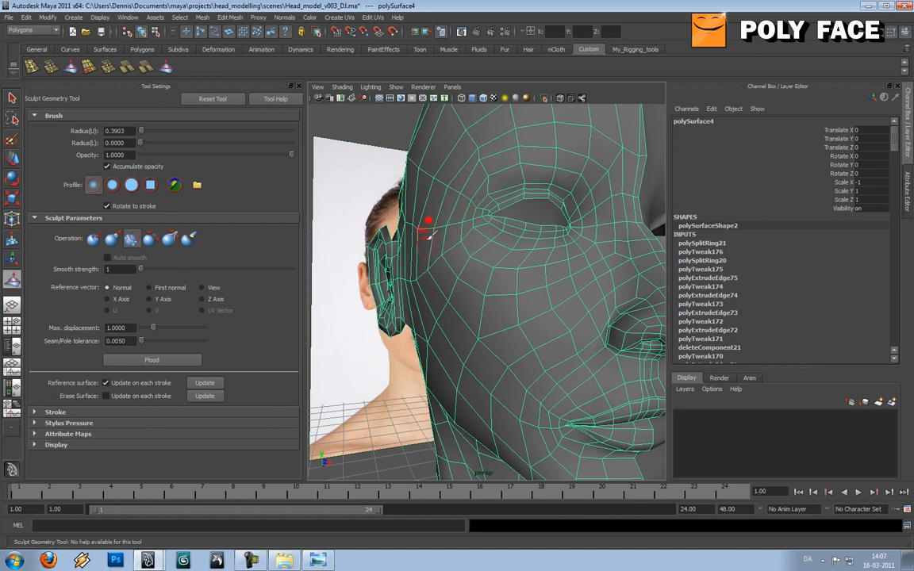
{"action": "key", "text": "w"}
{"action": "left_click", "coordinate": [400, 340]}
Step: Reselect the head half and smooth the upper outer cheekbone with the Sculpt Geometry Tool
{"action": "scroll", "coordinate": [430, 289], "scroll_direction": "down", "scroll_amount": 5}
{"action": "left_click_drag", "start_coordinate": [460, 287], "coordinate": [489, 302], "text": "alt"}
{"action": "left_click", "coordinate": [475, 300]}
{"action": "scroll", "coordinate": [516, 294], "scroll_direction": "up", "scroll_amount": 4}
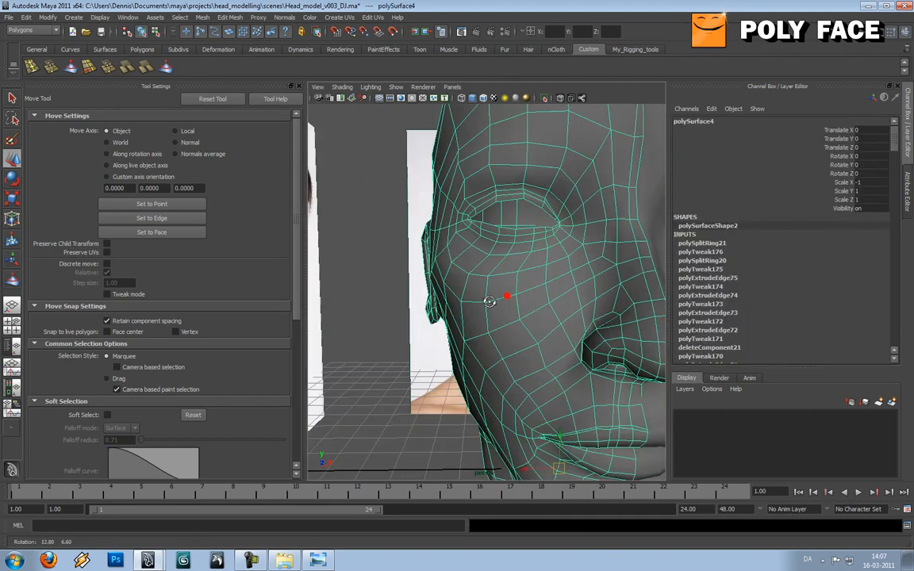
{"action": "left_click", "coordinate": [71, 68]}
{"action": "left_click_drag", "start_coordinate": [406, 216], "coordinate": [454, 242], "text": "alt"}
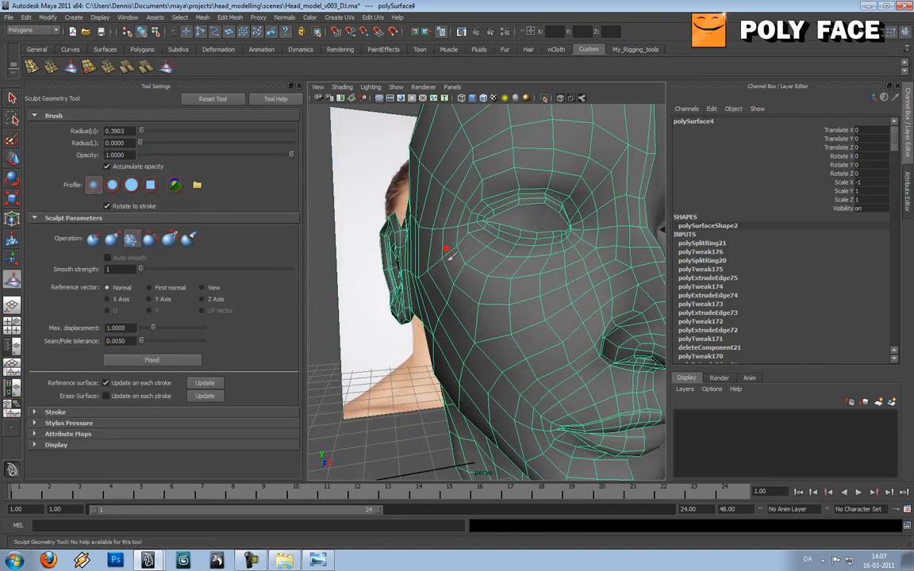
{"action": "mouse_move", "coordinate": [471, 262]}
{"action": "left_mouse_down", "text": "alt"}
{"action": "mouse_move", "coordinate": [452, 262]}
{"action": "mouse_move", "coordinate": [476, 286]}
{"action": "left_mouse_up", "text": "alt"}
{"action": "key", "text": "w"}
Step: Adjust the cheek vertex below the eye and return to object mode
{"action": "right_click_drag", "start_coordinate": [498, 314], "coordinate": [456, 315]}
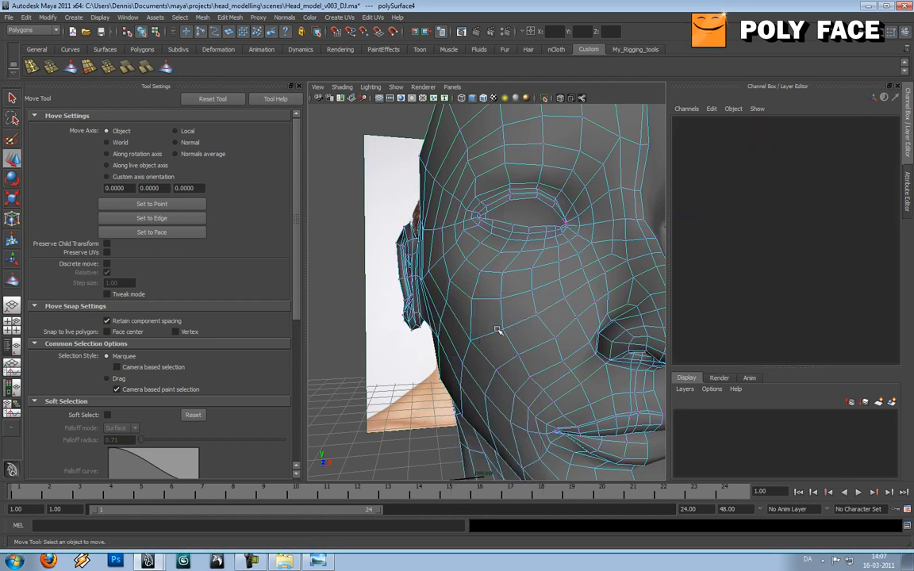
{"action": "left_click", "coordinate": [500, 330]}
{"action": "left_click", "coordinate": [539, 315], "text": "shift"}
{"action": "key", "text": "ctrl+z"}
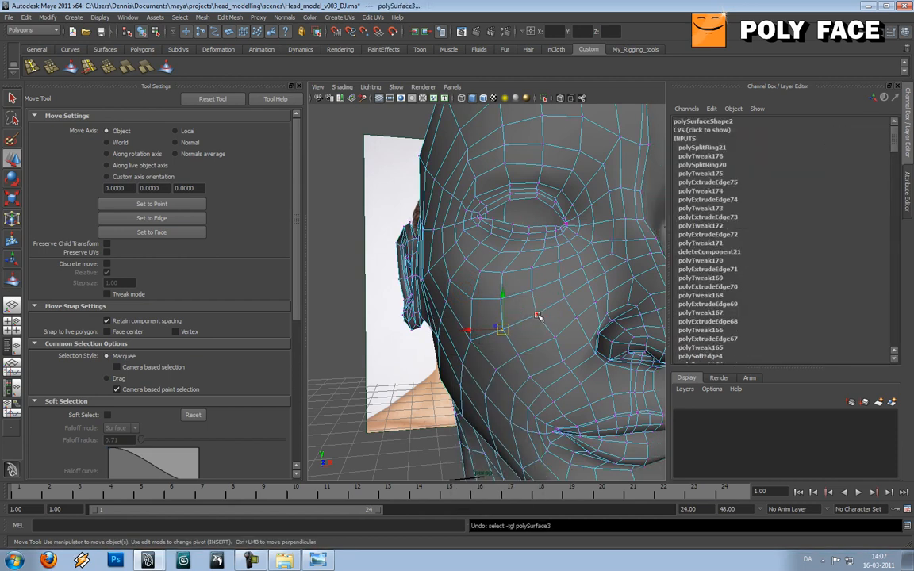
{"action": "scroll", "coordinate": [501, 328], "scroll_direction": "down", "scroll_amount": 4}
{"action": "left_click_drag", "start_coordinate": [512, 310], "coordinate": [487, 294], "text": "alt"}
{"action": "right_click_drag", "start_coordinate": [509, 282], "coordinate": [527, 265]}
{"action": "left_click", "coordinate": [400, 280]}
Step: Compare the head at a matching angle with the three-quarter reference photo
{"action": "left_click_drag", "start_coordinate": [496, 284], "coordinate": [457, 292], "text": "alt"}
{"action": "scroll", "coordinate": [476, 287], "scroll_direction": "down", "scroll_amount": 3}
{"action": "left_click", "coordinate": [478, 288]}
{"action": "left_click", "coordinate": [454, 288]}
{"action": "scroll", "coordinate": [459, 294], "scroll_direction": "down", "scroll_amount": 3}
{"action": "scroll", "coordinate": [457, 292], "scroll_direction": "up", "scroll_amount": 3}
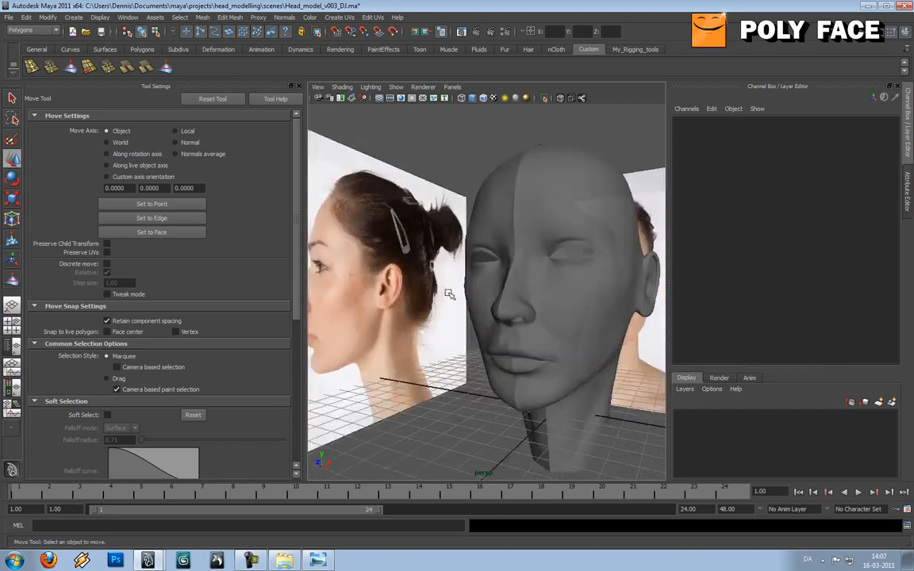
{"action": "key", "text": "alt+Tab"}
{"action": "key", "text": "alt+Tab"}
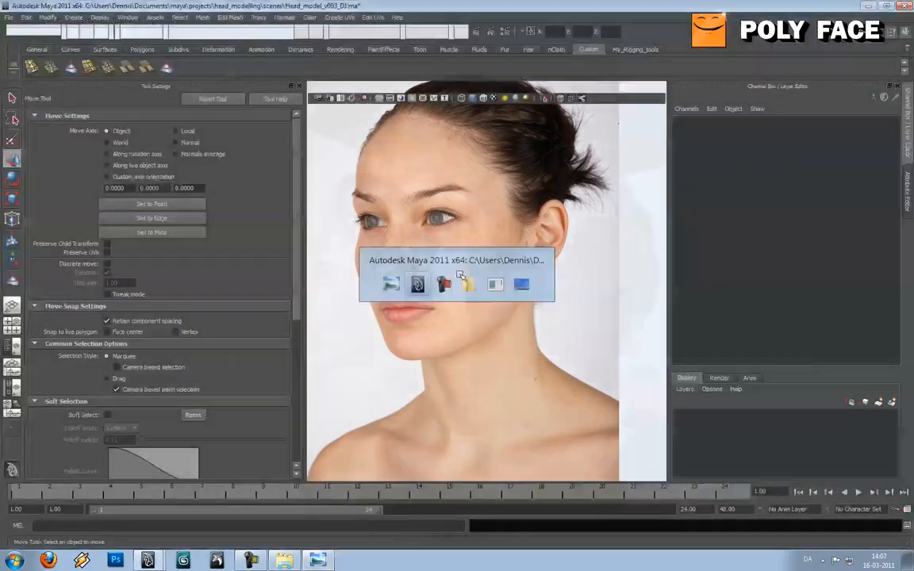
{"action": "left_click_drag", "start_coordinate": [487, 277], "coordinate": [479, 278], "text": "alt"}
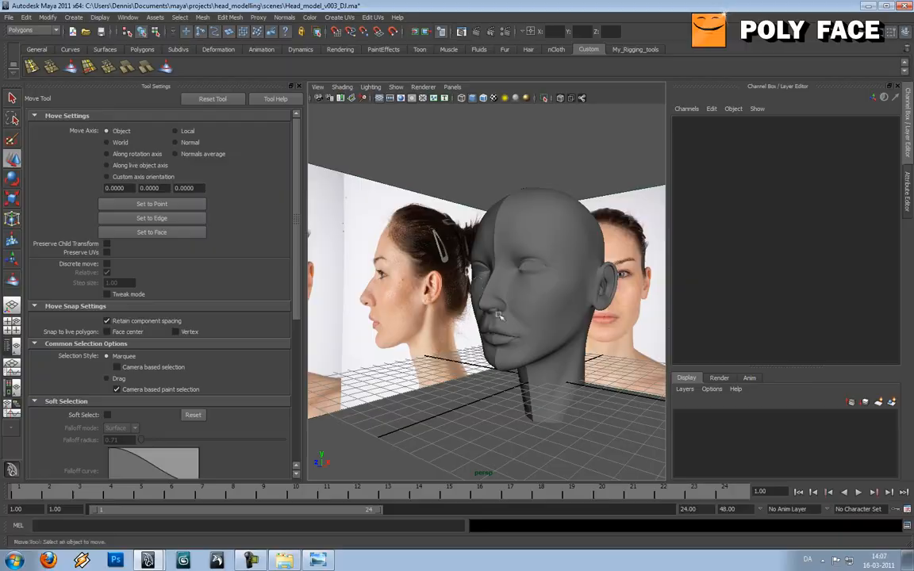
{"action": "key", "text": "alt+Tab"}
{"action": "key", "text": "alt+Tab"}
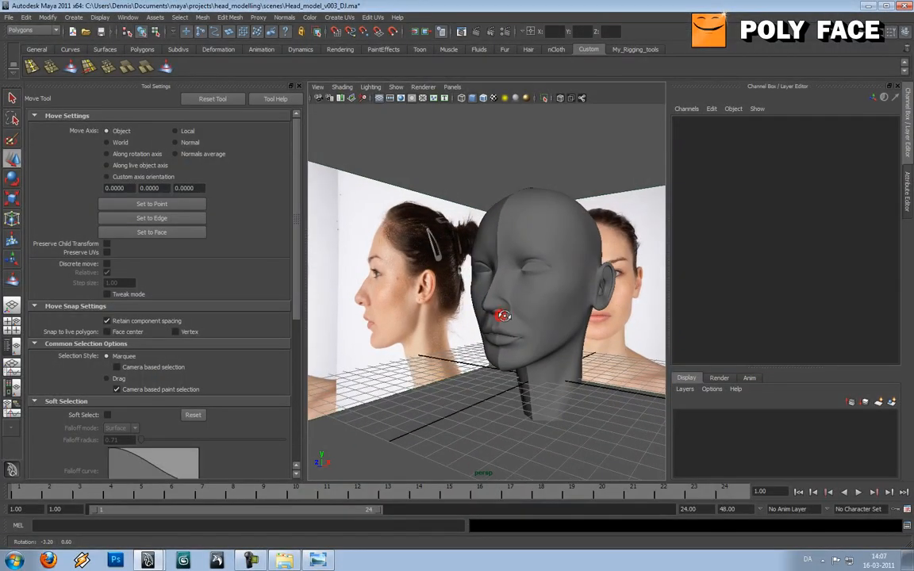
{"action": "key", "text": "alt+Tab"}
{"action": "key", "text": "alt+Tab"}
Step: Adjust the inner brow vertex of the head half and return to object mode
{"action": "left_click_drag", "start_coordinate": [506, 321], "coordinate": [559, 314], "text": "alt"}
{"action": "scroll", "coordinate": [538, 307], "scroll_direction": "up", "scroll_amount": 4}
{"action": "left_click", "coordinate": [535, 285]}
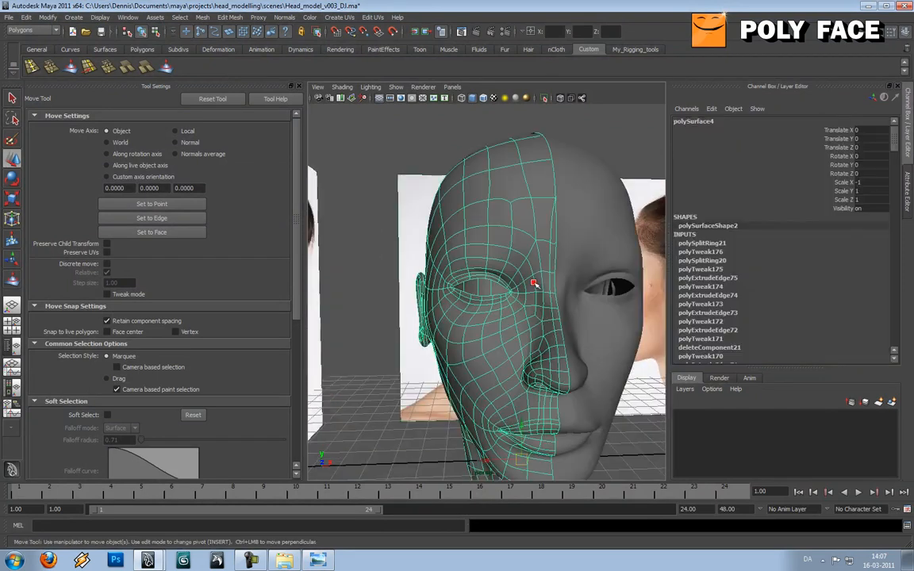
{"action": "scroll", "coordinate": [528, 293], "scroll_direction": "up", "scroll_amount": 3}
{"action": "right_click", "coordinate": [526, 293]}
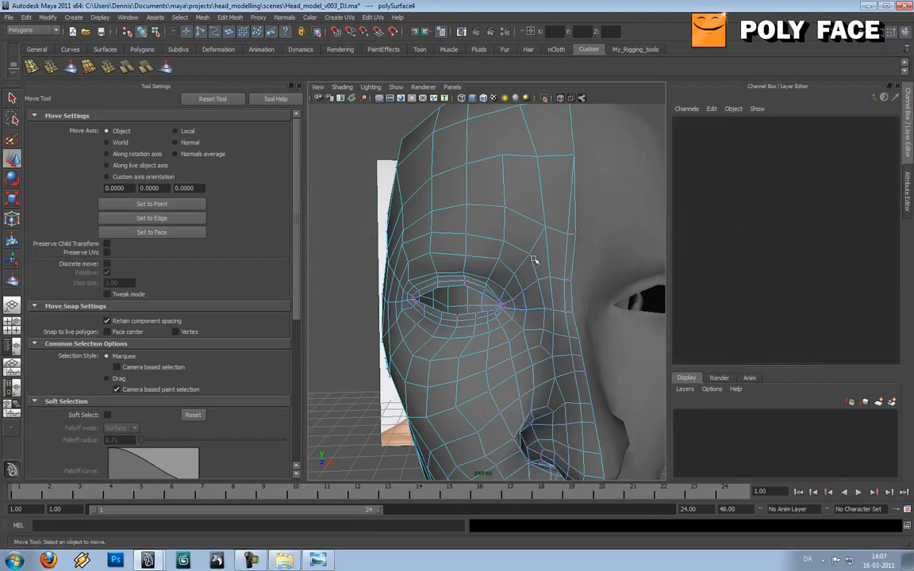
{"action": "left_click", "coordinate": [529, 256]}
{"action": "left_click_drag", "start_coordinate": [525, 261], "coordinate": [618, 261], "text": "alt"}
{"action": "mouse_move", "coordinate": [556, 266]}
{"action": "left_mouse_down", "text": "alt"}
{"action": "mouse_move", "coordinate": [567, 265]}
{"action": "mouse_move", "coordinate": [551, 269]}
{"action": "mouse_move", "coordinate": [556, 262]}
{"action": "left_mouse_up", "text": "alt"}
{"action": "right_click_drag", "start_coordinate": [555, 262], "coordinate": [573, 244]}
{"action": "left_click", "coordinate": [561, 266]}
Step: Delete the diagonal edge between the inner brow and the lower forehead
{"action": "mouse_move", "coordinate": [561, 265]}
{"action": "left_mouse_down", "text": "alt"}
{"action": "mouse_move", "coordinate": [525, 271]}
{"action": "mouse_move", "coordinate": [581, 261]}
{"action": "mouse_move", "coordinate": [563, 264]}
{"action": "left_mouse_up", "text": "alt"}
{"action": "scroll", "coordinate": [526, 271], "scroll_direction": "down", "scroll_amount": 5}
{"action": "scroll", "coordinate": [510, 285], "scroll_direction": "up", "scroll_amount": 7}
{"action": "mouse_move", "coordinate": [511, 284]}
{"action": "left_mouse_down", "text": "alt"}
{"action": "mouse_move", "coordinate": [488, 296]}
{"action": "mouse_move", "coordinate": [496, 279]}
{"action": "mouse_move", "coordinate": [523, 277]}
{"action": "mouse_move", "coordinate": [512, 279]}
{"action": "left_mouse_up", "text": "alt"}
{"action": "scroll", "coordinate": [477, 303], "scroll_direction": "up", "scroll_amount": 4}
{"action": "scroll", "coordinate": [565, 262], "scroll_direction": "down", "scroll_amount": 8}
{"action": "scroll", "coordinate": [508, 279], "scroll_direction": "up", "scroll_amount": 4}
{"action": "right_click_drag", "start_coordinate": [512, 280], "coordinate": [480, 275]}
{"action": "left_click", "coordinate": [510, 264]}
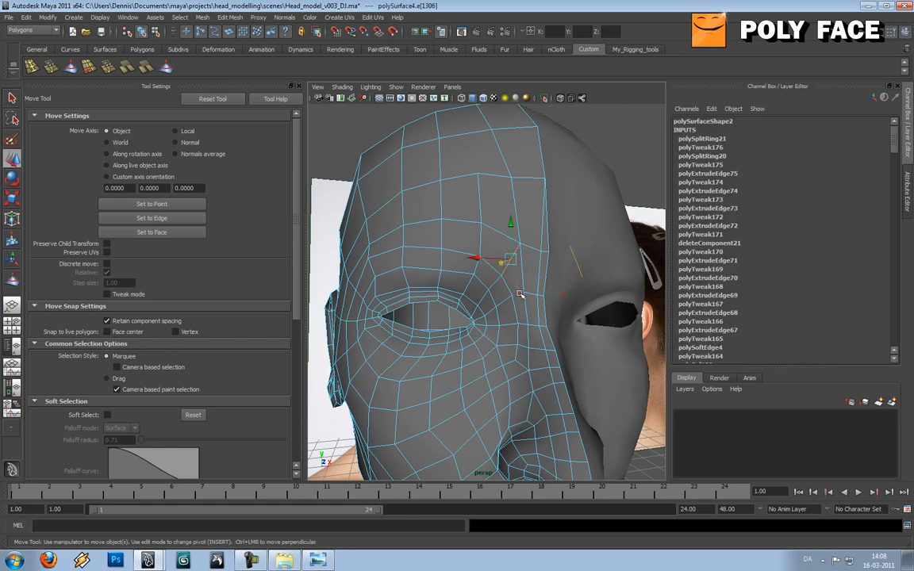
{"action": "right_click_drag", "start_coordinate": [515, 284], "coordinate": [466, 288], "text": "shift"}
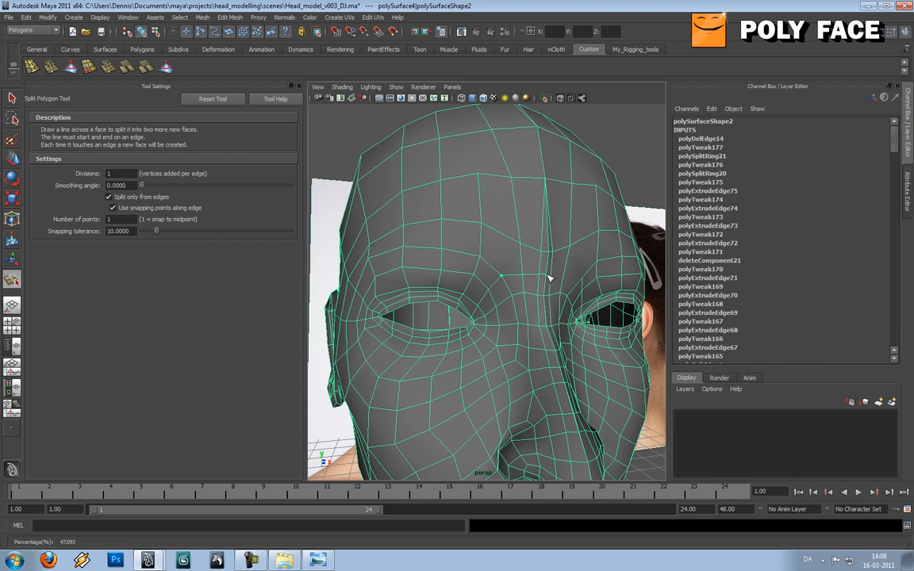
Step: Cut new edges from the inner brow vertex across to the head's centre line with the Split Polygon Tool
{"action": "key", "text": "Return"}
{"action": "key", "text": "g"}
{"action": "left_click_drag", "start_coordinate": [498, 274], "coordinate": [507, 283]}
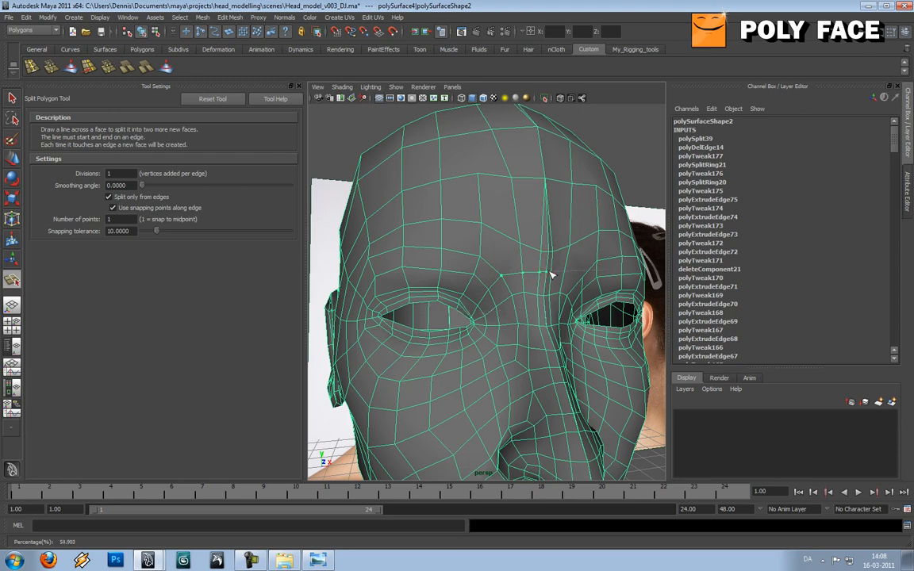
{"action": "key", "text": "Return"}
Step: Reposition the inner brow vertices along the newly cut edges
{"action": "left_click_drag", "start_coordinate": [535, 261], "coordinate": [516, 292], "text": "alt"}
{"action": "scroll", "coordinate": [520, 265], "scroll_direction": "up", "scroll_amount": 5}
{"action": "left_click", "coordinate": [554, 243]}
{"action": "left_click_drag", "start_coordinate": [554, 243], "coordinate": [473, 282], "text": "alt"}
{"action": "scroll", "coordinate": [566, 281], "scroll_direction": "down", "scroll_amount": 5}
{"action": "left_click", "coordinate": [473, 282]}
{"action": "scroll", "coordinate": [489, 280], "scroll_direction": "up", "scroll_amount": 3}
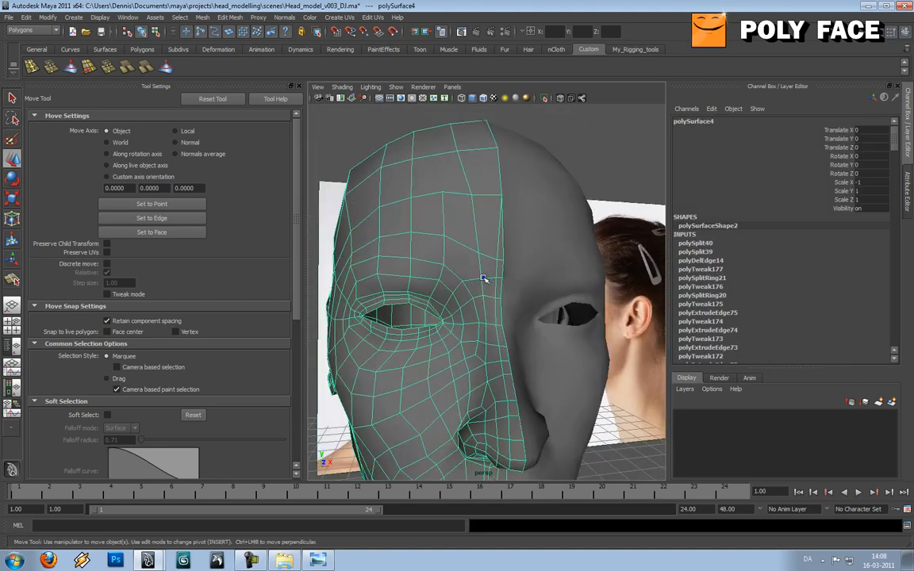
{"action": "key", "text": "F8"}
{"action": "left_click", "coordinate": [463, 283]}
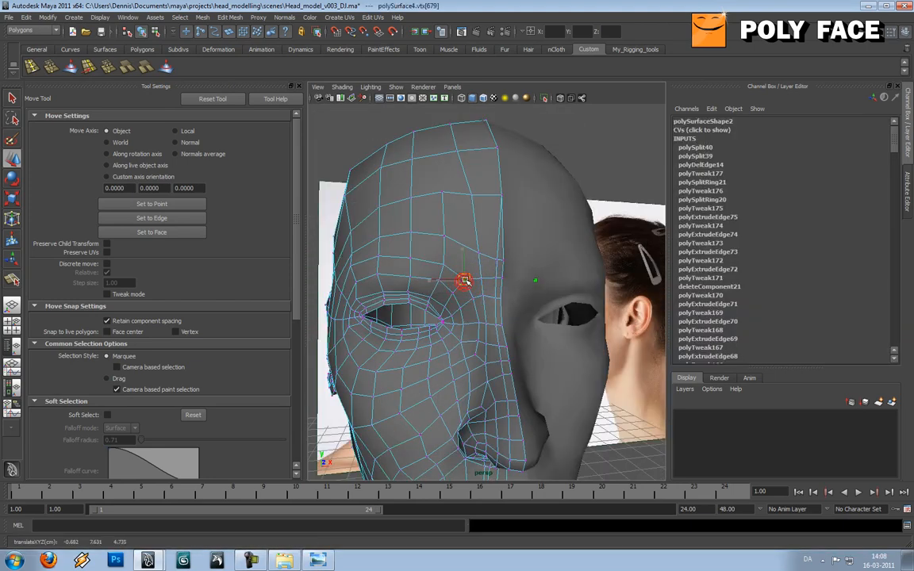
{"action": "left_click", "coordinate": [476, 271]}
Step: Align the vertices between the brow and the top of the nose bridge close to the centre line
{"action": "left_click_drag", "start_coordinate": [539, 287], "coordinate": [582, 282], "text": "alt"}
{"action": "scroll", "coordinate": [582, 281], "scroll_direction": "up", "scroll_amount": 5}
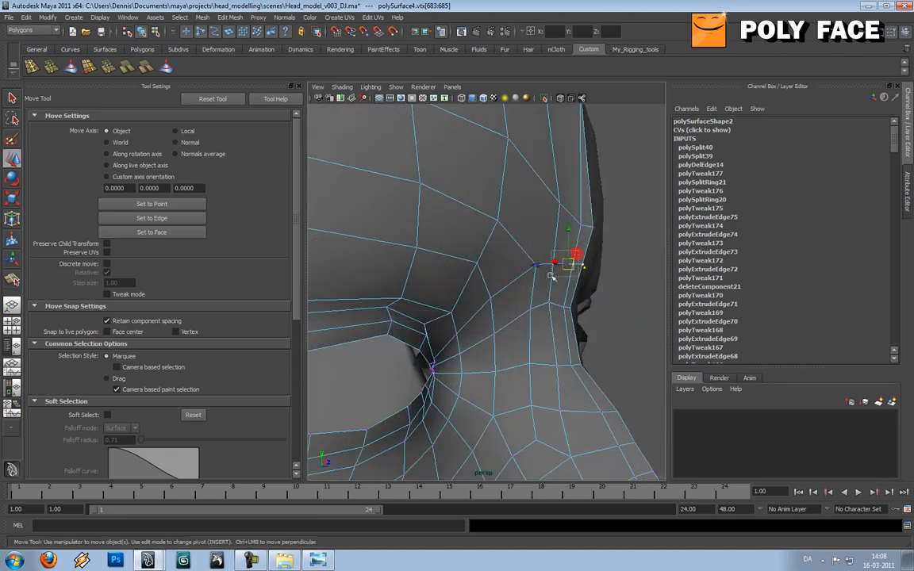
{"action": "left_click_drag", "start_coordinate": [561, 270], "coordinate": [573, 278], "text": "alt"}
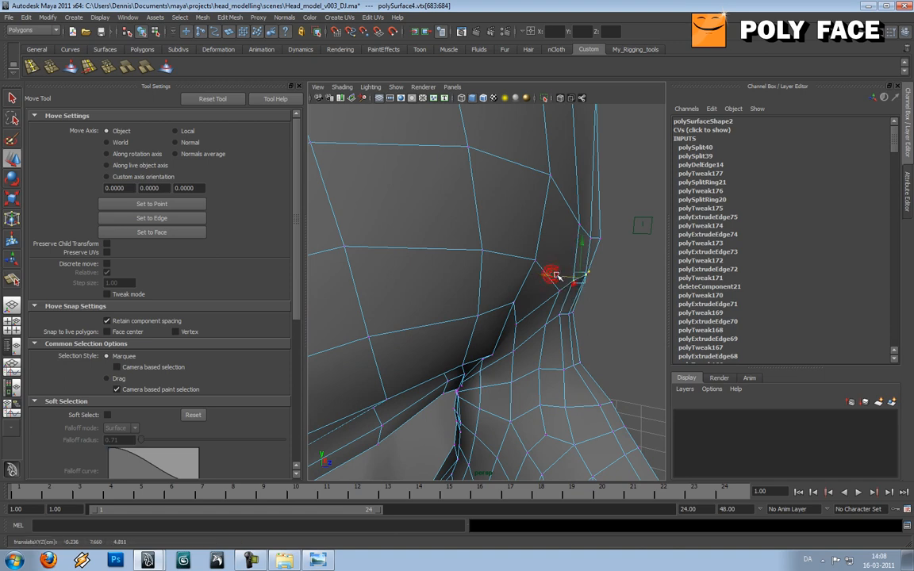
{"action": "left_click", "coordinate": [557, 295]}
{"action": "mouse_move", "coordinate": [557, 294]}
{"action": "left_mouse_down", "text": "alt"}
{"action": "mouse_move", "coordinate": [566, 298]}
{"action": "mouse_move", "coordinate": [555, 306]}
{"action": "mouse_move", "coordinate": [567, 311]}
{"action": "mouse_move", "coordinate": [547, 306]}
{"action": "left_mouse_up", "text": "alt"}
{"action": "left_click", "coordinate": [560, 303]}
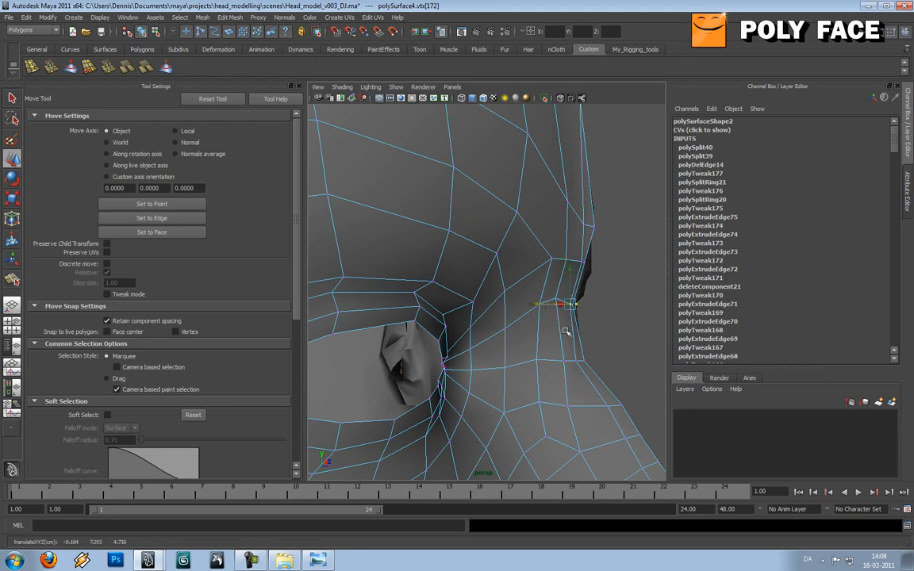
{"action": "left_click", "coordinate": [577, 358]}
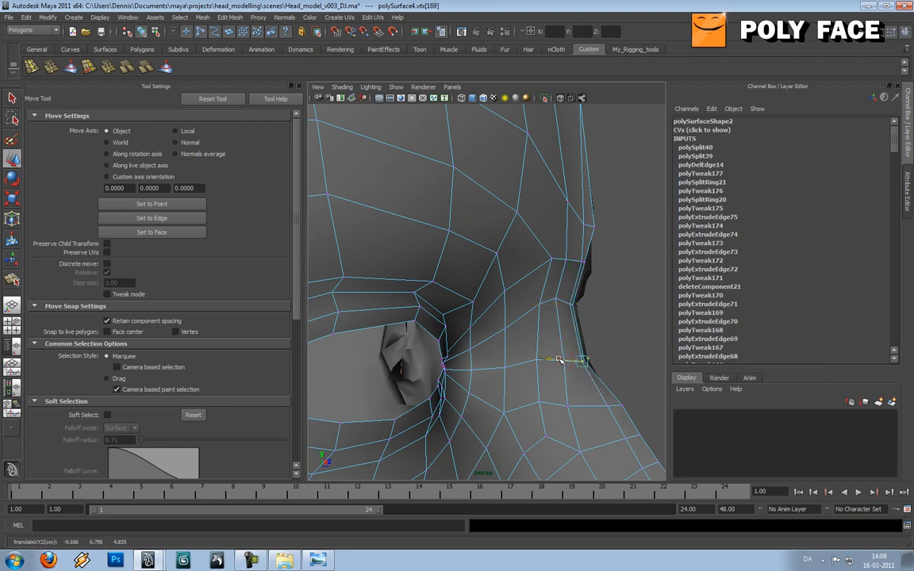
Step: Reselect the head half and reposition the vertices running down the side of the nose bridge
{"action": "key", "text": "F8"}
{"action": "left_click", "coordinate": [608, 406]}
{"action": "left_click_drag", "start_coordinate": [584, 410], "coordinate": [567, 381], "text": "alt"}
{"action": "right_click_drag", "start_coordinate": [567, 373], "coordinate": [520, 377]}
{"action": "left_click", "coordinate": [560, 369]}
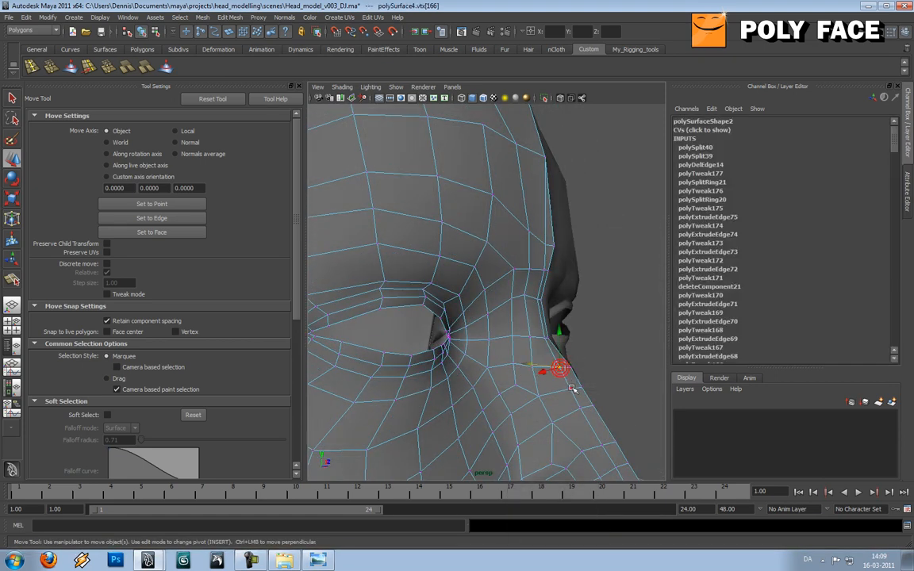
{"action": "left_click", "coordinate": [579, 406]}
{"action": "left_click_drag", "start_coordinate": [560, 405], "coordinate": [562, 404]}
Step: Preview the smoothed nose bridge in object mode and compare it with the three-quarter reference photo
{"action": "key", "text": "3"}
{"action": "right_click_drag", "start_coordinate": [538, 368], "coordinate": [607, 285]}
{"action": "left_click", "coordinate": [612, 280]}
{"action": "scroll", "coordinate": [608, 280], "scroll_direction": "down", "scroll_amount": 5}
{"action": "mouse_move", "coordinate": [595, 279]}
{"action": "left_mouse_down", "text": "alt"}
{"action": "mouse_move", "coordinate": [523, 286]}
{"action": "mouse_move", "coordinate": [548, 278]}
{"action": "mouse_move", "coordinate": [526, 287]}
{"action": "mouse_move", "coordinate": [536, 306]}
{"action": "mouse_move", "coordinate": [509, 284]}
{"action": "mouse_move", "coordinate": [494, 285]}
{"action": "left_mouse_up", "text": "alt"}
{"action": "scroll", "coordinate": [522, 286], "scroll_direction": "down", "scroll_amount": 5}
{"action": "key", "text": "alt+Tab"}
{"action": "key", "text": "alt+Tab"}
{"action": "scroll", "coordinate": [535, 305], "scroll_direction": "up", "scroll_amount": 5}
Step: Adjust the vertices along the nose bridge and up to the brow on the unsmoothed mesh
{"action": "left_click", "coordinate": [494, 285]}
{"action": "key", "text": "1"}
{"action": "right_click_drag", "start_coordinate": [493, 288], "coordinate": [455, 290]}
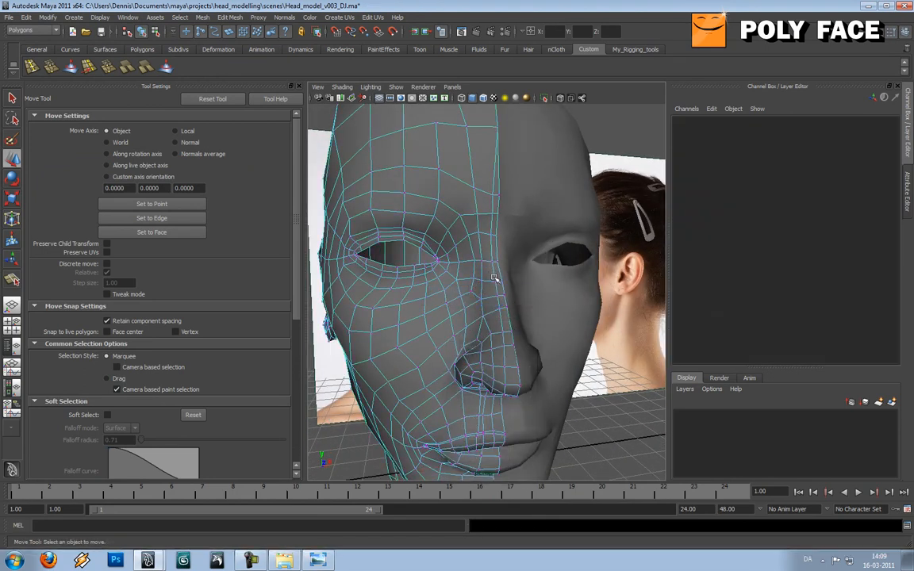
{"action": "left_click", "coordinate": [495, 281]}
{"action": "left_click_drag", "start_coordinate": [476, 292], "coordinate": [472, 291]}
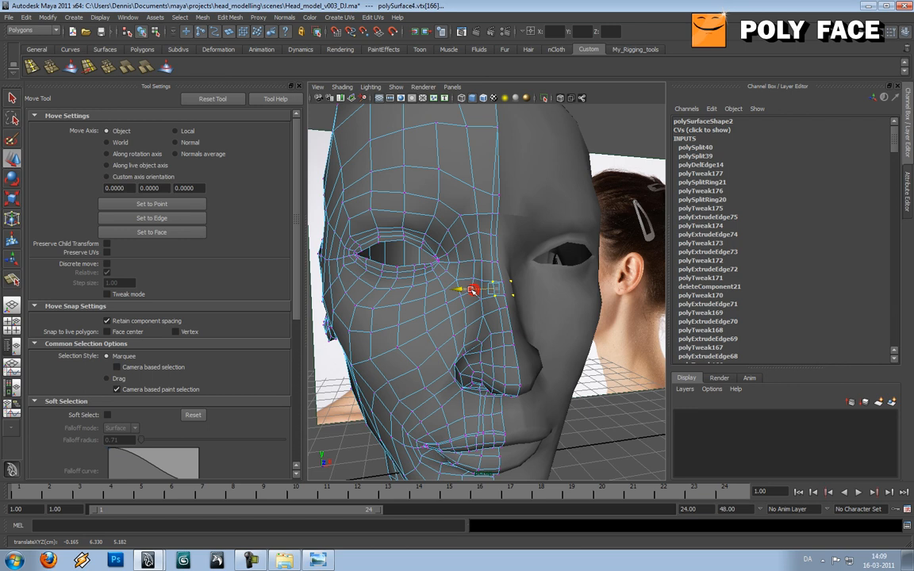
{"action": "left_click", "coordinate": [497, 310]}
{"action": "left_click_drag", "start_coordinate": [484, 327], "coordinate": [479, 321]}
{"action": "left_click_drag", "start_coordinate": [491, 262], "coordinate": [493, 236]}
{"action": "left_click", "coordinate": [492, 215]}
{"action": "left_click", "coordinate": [493, 196]}
Step: Return to object mode and preview the smoothed nose bridge and brow
{"action": "right_click_drag", "start_coordinate": [480, 255], "coordinate": [509, 233]}
{"action": "left_click", "coordinate": [492, 251]}
{"action": "key", "text": "3"}
{"action": "left_click", "coordinate": [600, 219]}
{"action": "left_click_drag", "start_coordinate": [470, 251], "coordinate": [413, 279], "text": "alt"}
{"action": "scroll", "coordinate": [487, 259], "scroll_direction": "down", "scroll_amount": 4}
{"action": "scroll", "coordinate": [451, 259], "scroll_direction": "up", "scroll_amount": 4}
Step: Smooth the side of the nose bridge with the Sculpt Geometry Tool and restore the smoothed preview
{"action": "left_click", "coordinate": [486, 268]}
{"action": "key", "text": "1"}
{"action": "left_click", "coordinate": [166, 67]}
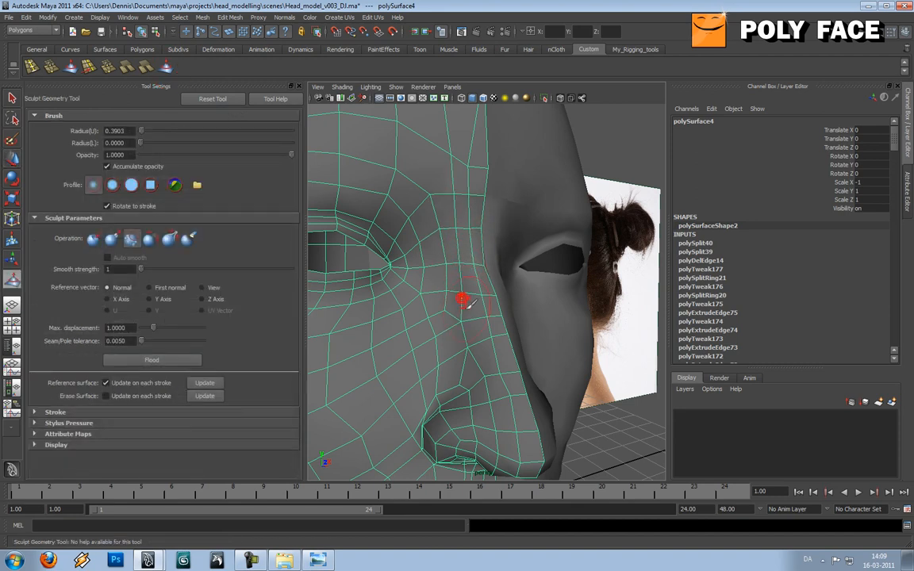
{"action": "key", "text": "w"}
{"action": "key", "text": "3"}
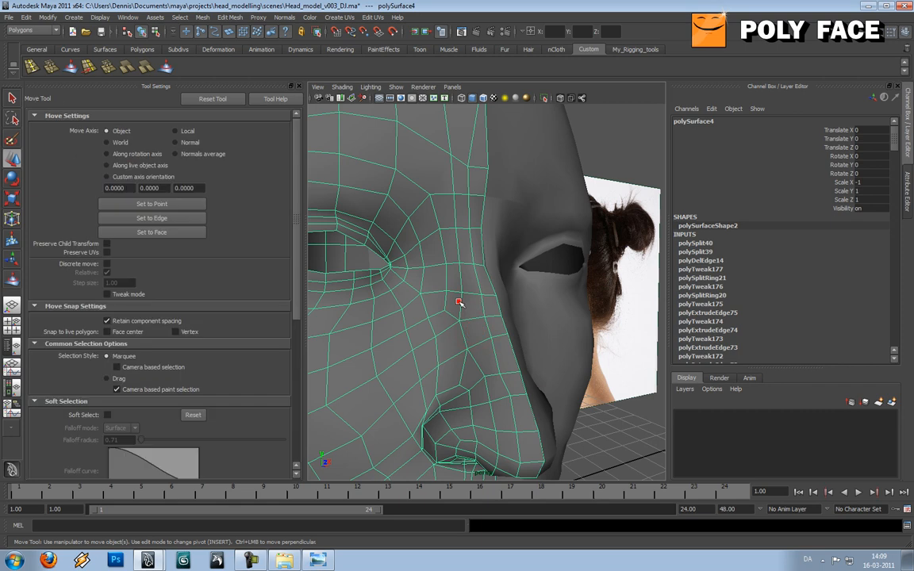
Step: Deselect the head half and examine the nose bridge and brow from near and far
{"action": "left_click", "coordinate": [625, 158]}
{"action": "left_click_drag", "start_coordinate": [530, 252], "coordinate": [501, 262], "text": "alt"}
{"action": "scroll", "coordinate": [436, 269], "scroll_direction": "down", "scroll_amount": 4}
{"action": "scroll", "coordinate": [429, 272], "scroll_direction": "down", "scroll_amount": 3}
{"action": "mouse_move", "coordinate": [486, 301]}
{"action": "left_mouse_down", "text": "alt"}
{"action": "mouse_move", "coordinate": [553, 318]}
{"action": "mouse_move", "coordinate": [477, 327]}
{"action": "mouse_move", "coordinate": [446, 308]}
{"action": "mouse_move", "coordinate": [394, 304]}
{"action": "mouse_move", "coordinate": [486, 291]}
{"action": "left_mouse_up", "text": "alt"}
{"action": "scroll", "coordinate": [517, 305], "scroll_direction": "up", "scroll_amount": 4}
{"action": "scroll", "coordinate": [445, 308], "scroll_direction": "down", "scroll_amount": 5}
{"action": "scroll", "coordinate": [432, 302], "scroll_direction": "up", "scroll_amount": 5}
Step: Adjust the centre-line vertices of the nose bridge and between the brows, and return to object mode
{"action": "left_click", "coordinate": [471, 299]}
{"action": "middle_click_drag", "start_coordinate": [485, 292], "coordinate": [480, 321], "text": "alt"}
{"action": "scroll", "coordinate": [480, 321], "scroll_direction": "up", "scroll_amount": 3}
{"action": "left_click_drag", "start_coordinate": [478, 321], "coordinate": [457, 316], "text": "alt"}
{"action": "right_click_drag", "start_coordinate": [465, 312], "coordinate": [433, 312]}
{"action": "left_click", "coordinate": [485, 323]}
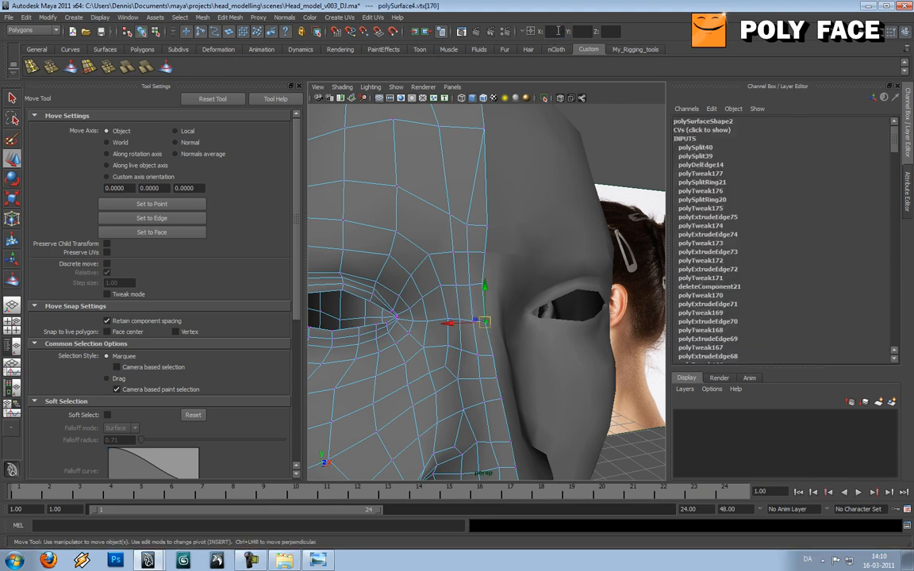
{"action": "scroll", "coordinate": [460, 213], "scroll_direction": "down", "scroll_amount": 4}
{"action": "left_click_drag", "start_coordinate": [463, 218], "coordinate": [455, 229], "text": "alt"}
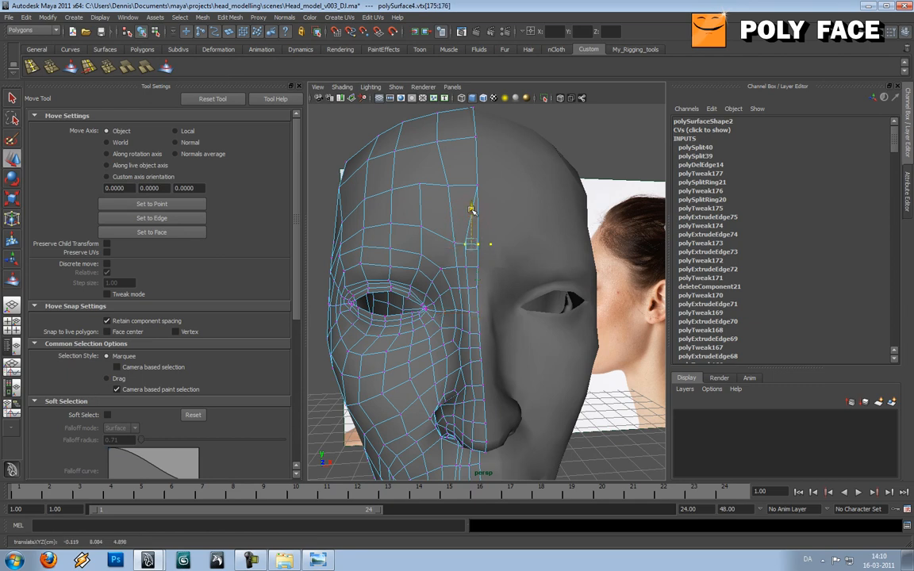
{"action": "mouse_move", "coordinate": [446, 213]}
{"action": "left_mouse_down", "text": "alt"}
{"action": "mouse_move", "coordinate": [478, 218]}
{"action": "mouse_move", "coordinate": [456, 208]}
{"action": "mouse_move", "coordinate": [456, 188]}
{"action": "mouse_move", "coordinate": [436, 219]}
{"action": "left_mouse_up", "text": "alt"}
{"action": "scroll", "coordinate": [456, 198], "scroll_direction": "down", "scroll_amount": 5}
{"action": "right_click_drag", "start_coordinate": [427, 257], "coordinate": [468, 244]}
{"action": "left_click", "coordinate": [393, 256]}
Step: Examine the whole head from the front and both three-quarter sides beside the reference images
{"action": "mouse_move", "coordinate": [393, 257]}
{"action": "left_mouse_down", "text": "alt"}
{"action": "mouse_move", "coordinate": [414, 236]}
{"action": "mouse_move", "coordinate": [407, 250]}
{"action": "left_mouse_up", "text": "alt"}
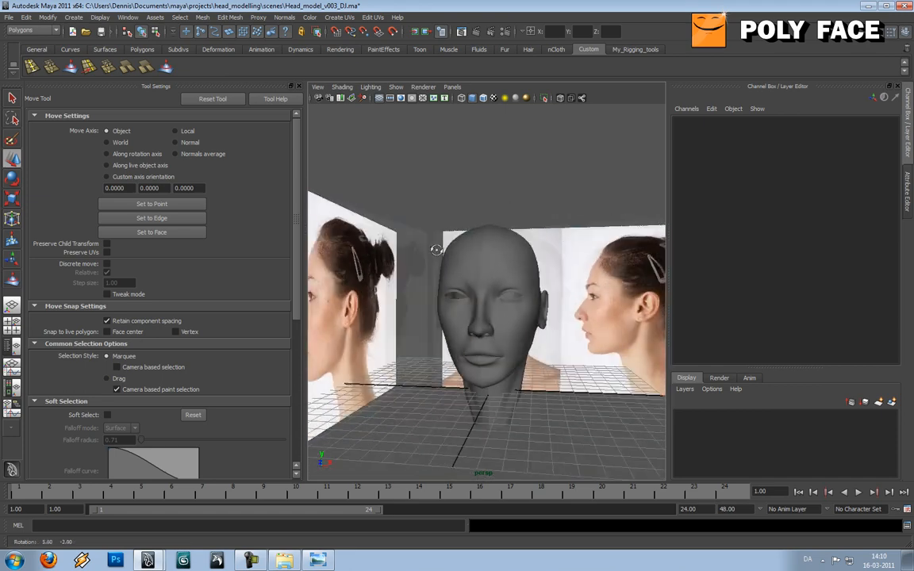
{"action": "scroll", "coordinate": [463, 263], "scroll_direction": "up", "scroll_amount": 5}
{"action": "left_click_drag", "start_coordinate": [467, 270], "coordinate": [430, 273], "text": "alt"}
{"action": "scroll", "coordinate": [465, 270], "scroll_direction": "down", "scroll_amount": 5}
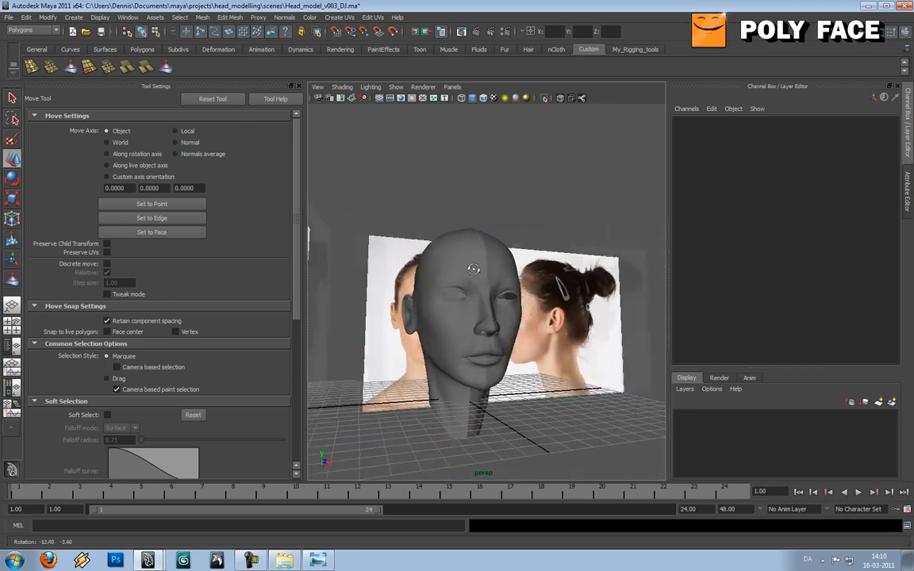
{"action": "scroll", "coordinate": [525, 275], "scroll_direction": "up", "scroll_amount": 5}
{"action": "left_click_drag", "start_coordinate": [377, 271], "coordinate": [454, 282], "text": "alt"}
{"action": "scroll", "coordinate": [452, 284], "scroll_direction": "down", "scroll_amount": 5}
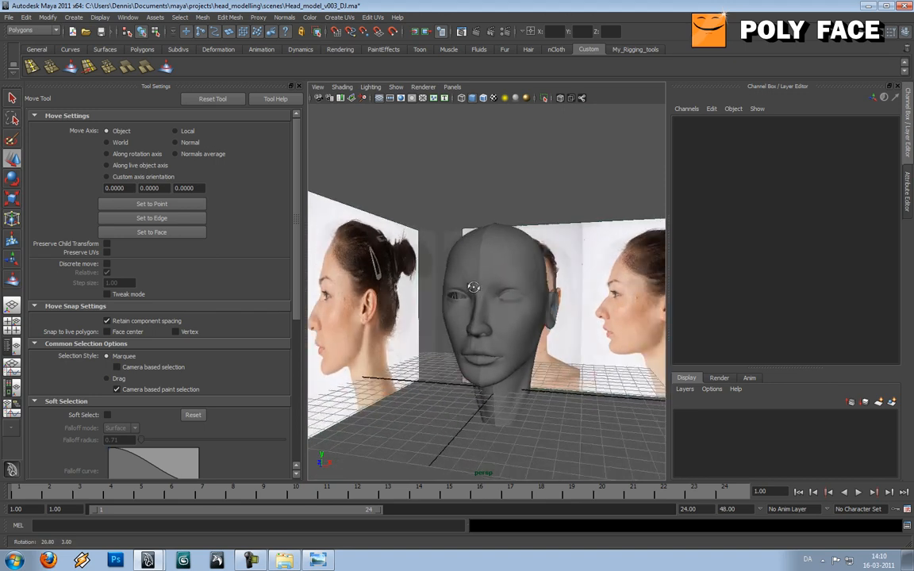
{"action": "left_click", "coordinate": [495, 279]}
{"action": "left_click", "coordinate": [534, 242]}
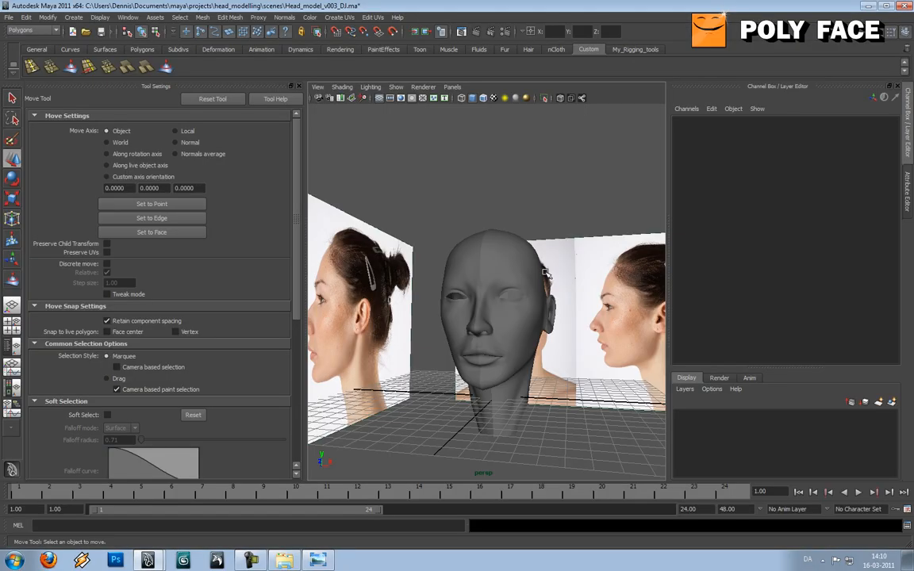
{"action": "mouse_move", "coordinate": [547, 274]}
{"action": "left_mouse_down", "text": "alt"}
{"action": "mouse_move", "coordinate": [539, 276]}
{"action": "mouse_move", "coordinate": [561, 276]}
{"action": "left_mouse_up", "text": "alt"}
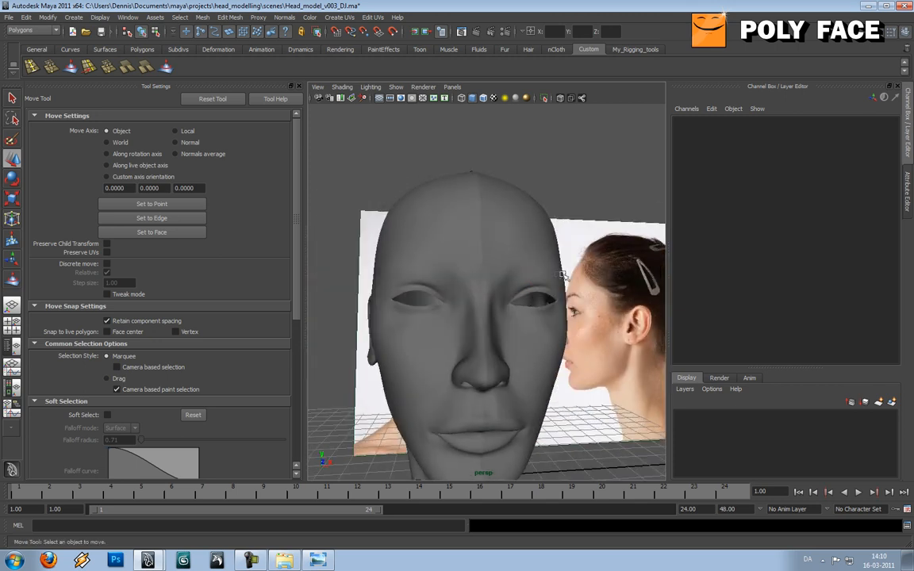
{"action": "left_click", "coordinate": [463, 267]}
{"action": "mouse_move", "coordinate": [463, 267]}
{"action": "left_mouse_down", "text": "alt"}
{"action": "mouse_move", "coordinate": [408, 267]}
{"action": "mouse_move", "coordinate": [457, 270]}
{"action": "mouse_move", "coordinate": [435, 255]}
{"action": "mouse_move", "coordinate": [462, 254]}
{"action": "left_mouse_up", "text": "alt"}
{"action": "left_click", "coordinate": [418, 226]}
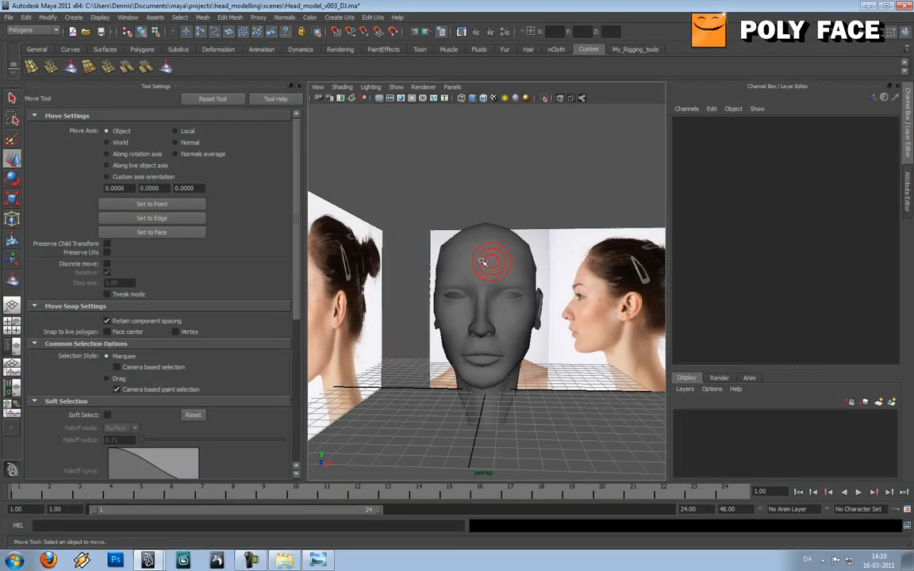
Step: Raise the crown and upper forehead vertices of the head half in the front view to match the reference photo's skull outline
{"action": "key", "text": "space"}
{"action": "left_click_drag", "start_coordinate": [482, 261], "coordinate": [482, 276]}
{"action": "scroll", "coordinate": [482, 275], "scroll_direction": "down", "scroll_amount": 5}
{"action": "key", "text": "4"}
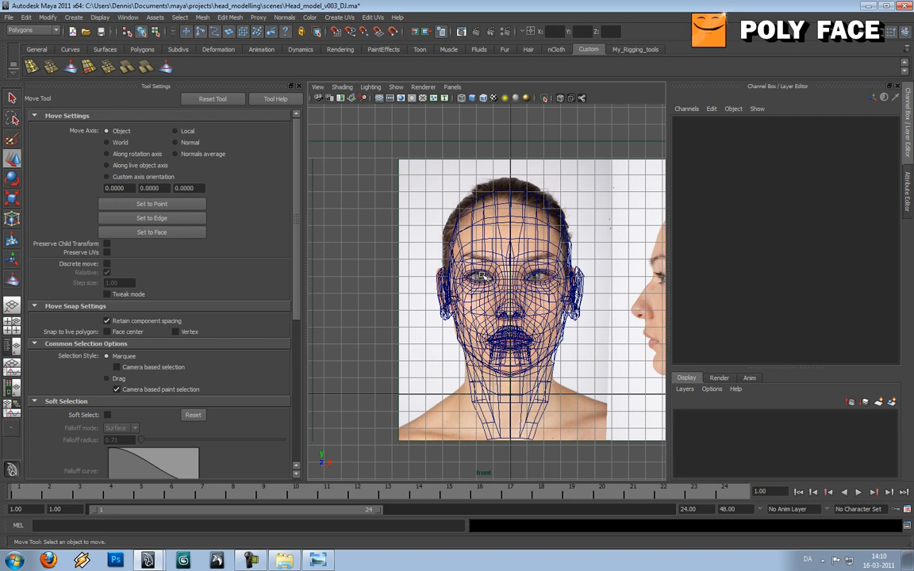
{"action": "scroll", "coordinate": [483, 276], "scroll_direction": "up", "scroll_amount": 3}
{"action": "left_click", "coordinate": [474, 231]}
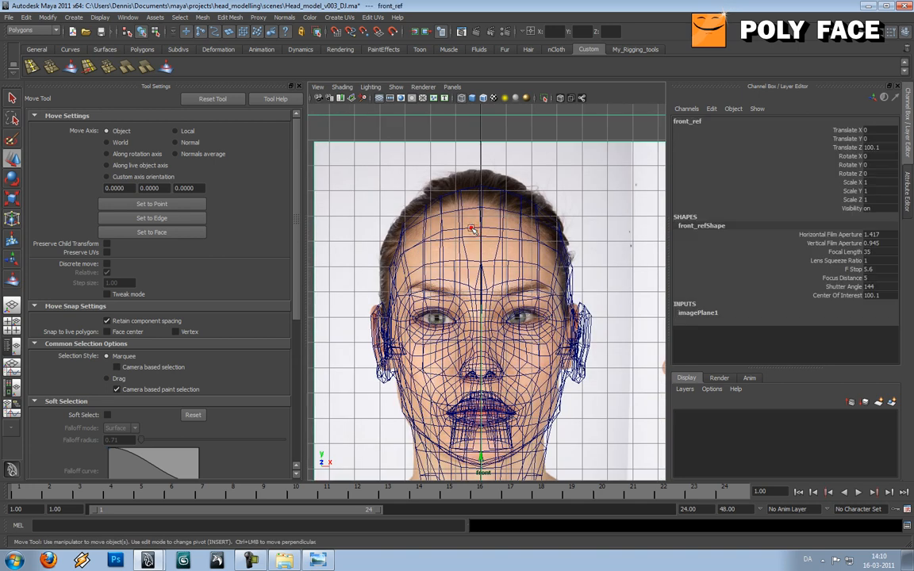
{"action": "left_click", "coordinate": [468, 228]}
{"action": "right_click_drag", "start_coordinate": [461, 228], "coordinate": [417, 213]}
{"action": "left_click_drag", "start_coordinate": [419, 162], "coordinate": [490, 220]}
{"action": "left_click", "coordinate": [411, 156]}
{"action": "key", "text": "ctrl+z"}
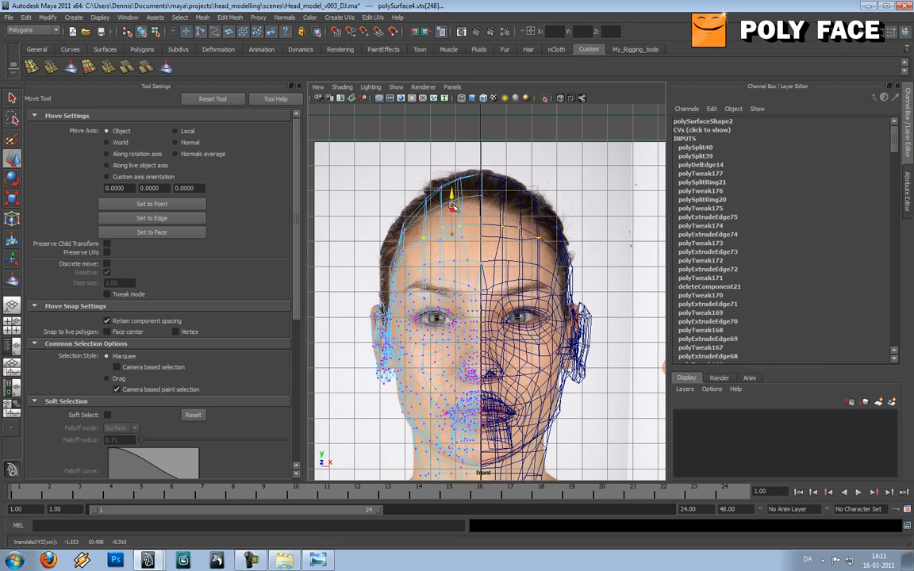
{"action": "left_click", "coordinate": [480, 207]}
Step: Return the head half to object mode in the perspective view and show it shaded without the smoothed preview
{"action": "key", "text": "space"}
{"action": "mouse_move", "coordinate": [478, 206]}
{"action": "left_mouse_down"}
{"action": "mouse_move", "coordinate": [481, 198]}
{"action": "mouse_move", "coordinate": [476, 225]}
{"action": "left_mouse_up"}
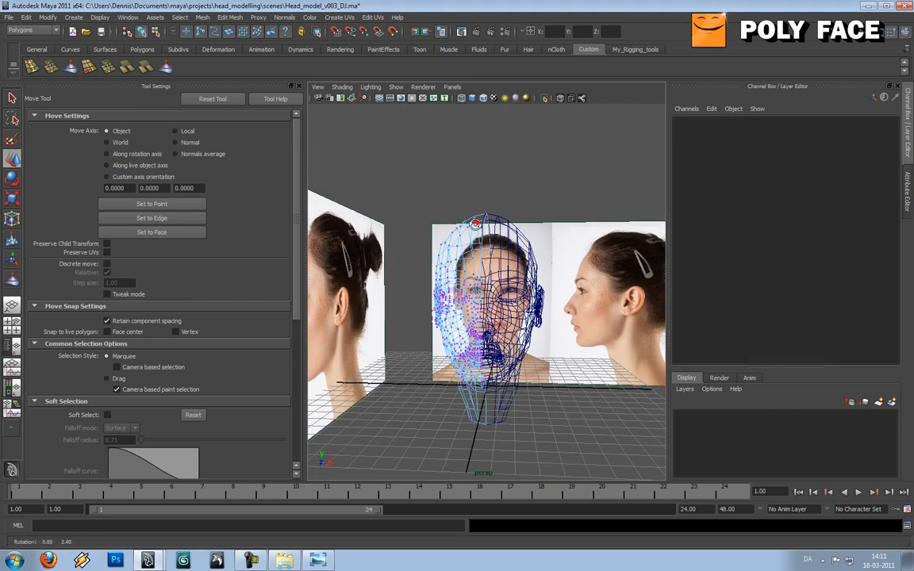
{"action": "right_click_drag", "start_coordinate": [467, 245], "coordinate": [496, 233]}
{"action": "left_click", "coordinate": [466, 246]}
{"action": "left_click", "coordinate": [419, 213]}
{"action": "left_click_drag", "start_coordinate": [467, 262], "coordinate": [435, 258], "text": "alt"}
{"action": "left_click", "coordinate": [460, 266]}
{"action": "key", "text": "1"}
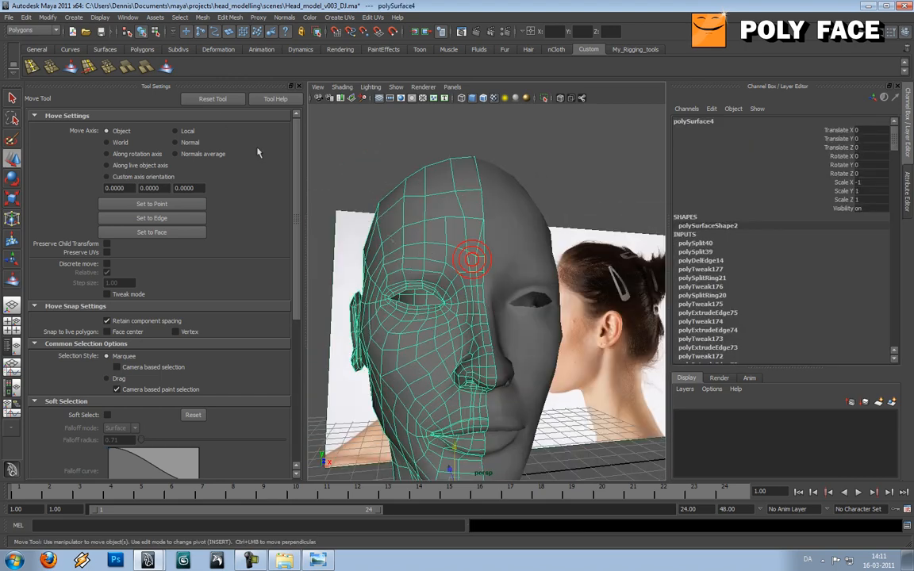
{"action": "left_click", "coordinate": [167, 67]}
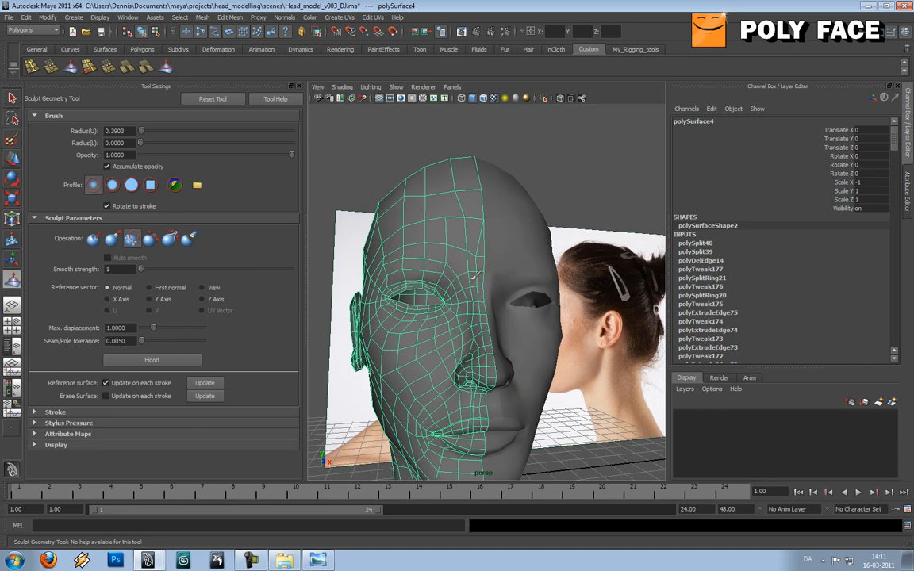
{"action": "left_click_drag", "start_coordinate": [454, 321], "coordinate": [379, 278], "text": "alt"}
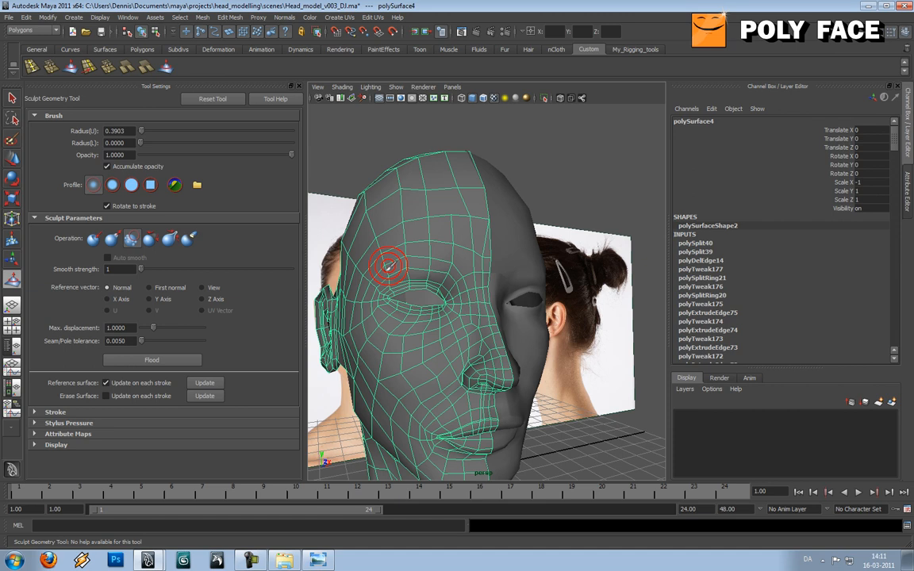
{"action": "key", "text": "w"}
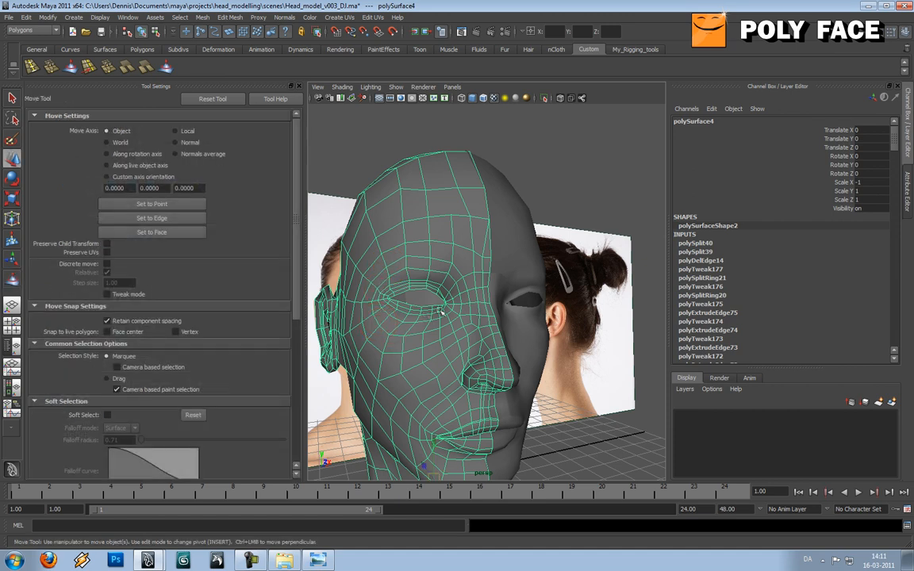
Step: Raise the vertex beside the centre line between the brows and return the head half to object mode
{"action": "left_click_drag", "start_coordinate": [457, 256], "coordinate": [524, 227], "text": "alt"}
{"action": "scroll", "coordinate": [471, 253], "scroll_direction": "up", "scroll_amount": 5}
{"action": "left_click", "coordinate": [470, 253]}
{"action": "key", "text": "1"}
{"action": "scroll", "coordinate": [471, 254], "scroll_direction": "up", "scroll_amount": 5}
{"action": "left_click_drag", "start_coordinate": [473, 255], "coordinate": [505, 260], "text": "alt"}
{"action": "right_click_drag", "start_coordinate": [505, 260], "coordinate": [488, 261]}
{"action": "left_click", "coordinate": [510, 280]}
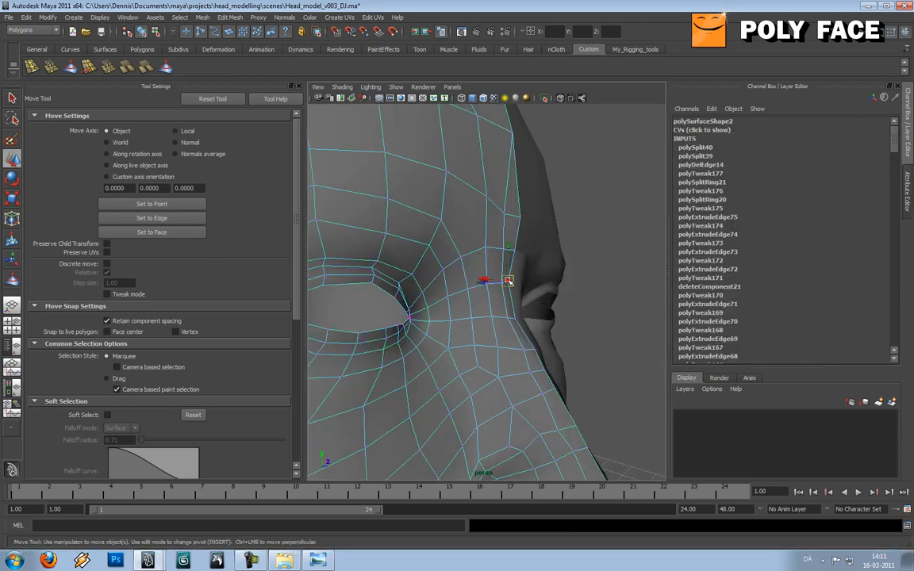
{"action": "left_click_drag", "start_coordinate": [510, 273], "coordinate": [536, 270], "text": "alt"}
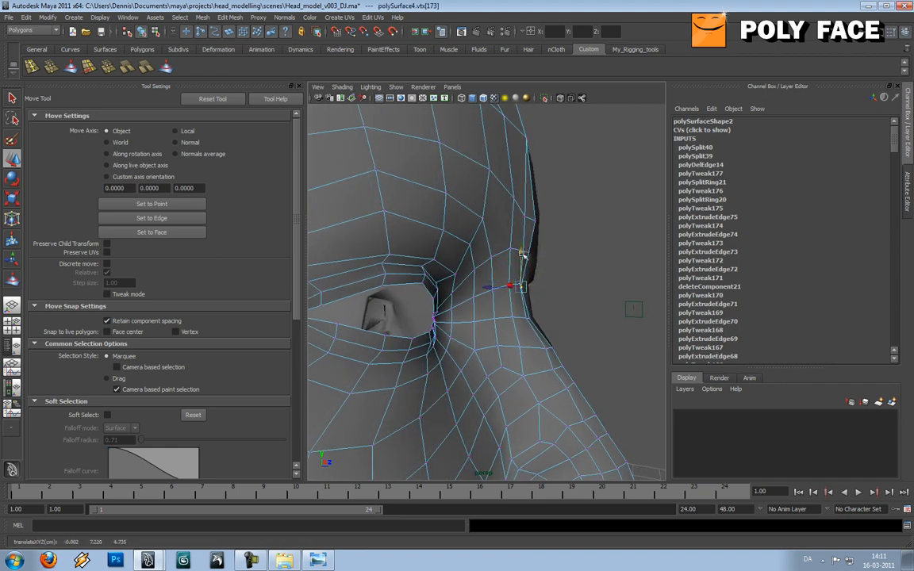
{"action": "left_click", "coordinate": [497, 309]}
{"action": "left_click_drag", "start_coordinate": [497, 309], "coordinate": [459, 250], "text": "alt"}
{"action": "left_click", "coordinate": [479, 259]}
Step: Split a diagonal edge from the lower forehead above the inner brow down to the top of the nose bridge
{"action": "right_click_drag", "start_coordinate": [459, 249], "coordinate": [494, 279], "text": "alt"}
{"action": "left_click_drag", "start_coordinate": [494, 279], "coordinate": [437, 287], "text": "alt"}
{"action": "scroll", "coordinate": [441, 286], "scroll_direction": "down", "scroll_amount": 3}
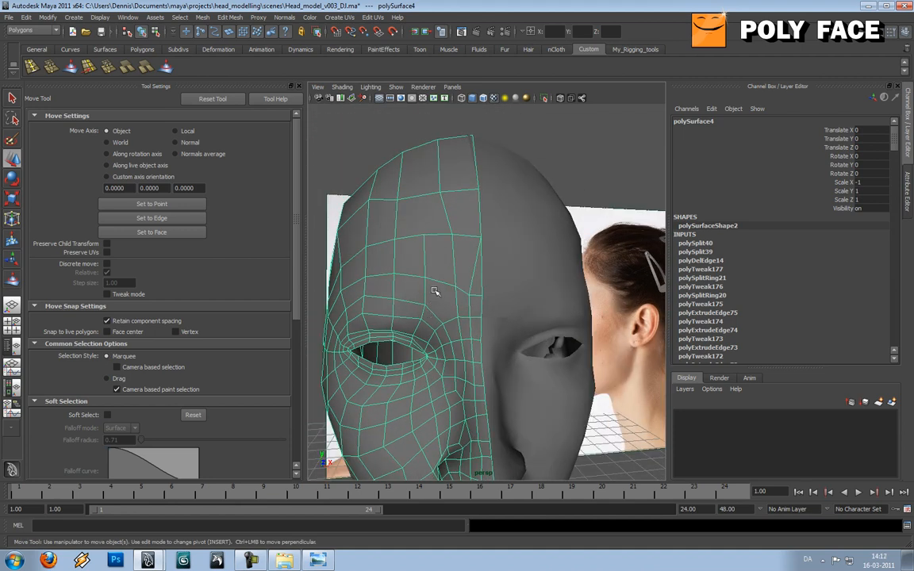
{"action": "right_click_drag", "start_coordinate": [430, 268], "coordinate": [400, 292], "text": "shift"}
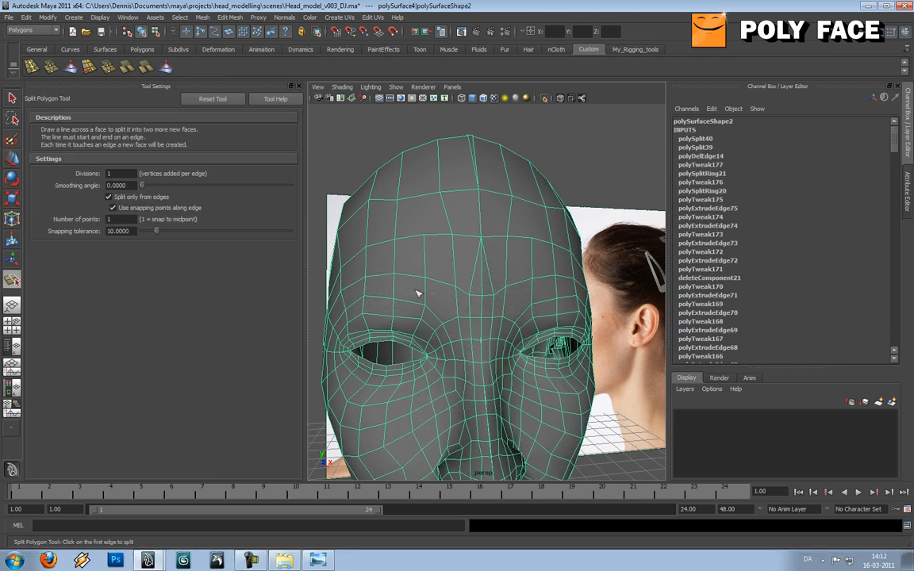
{"action": "key", "text": "w"}
{"action": "left_click", "coordinate": [444, 290]}
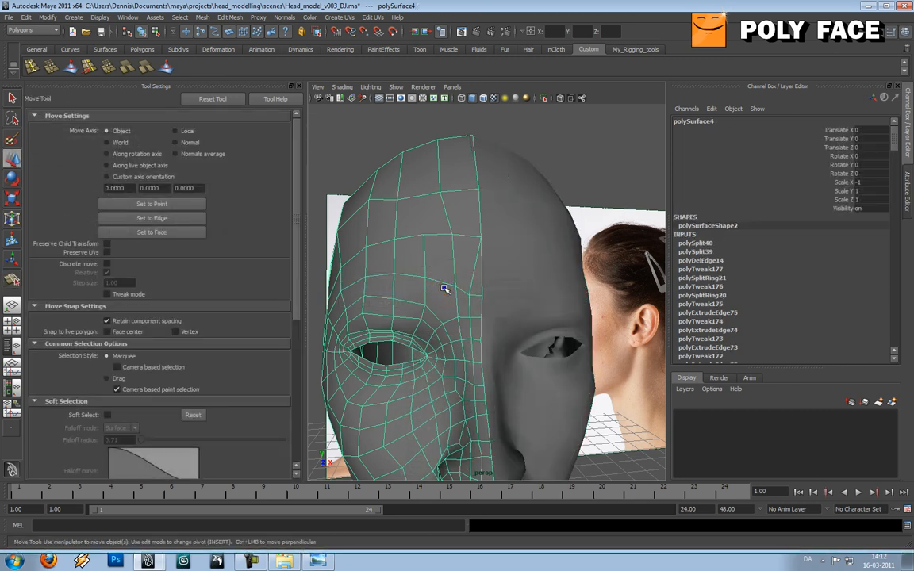
{"action": "right_click_drag", "start_coordinate": [406, 289], "coordinate": [407, 289], "text": "shift"}
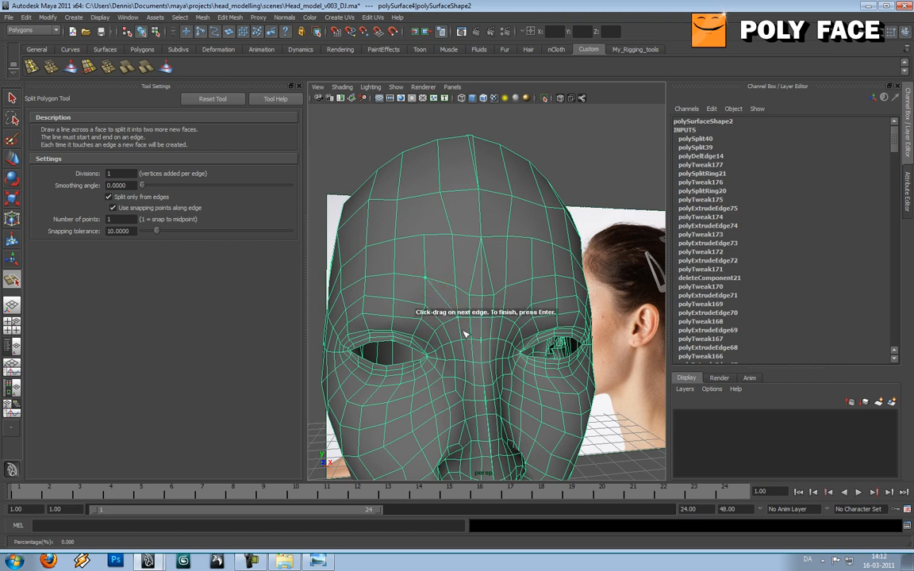
{"action": "key", "text": "Return"}
{"action": "key", "text": "w"}
{"action": "mouse_move", "coordinate": [458, 308]}
{"action": "left_mouse_down", "text": "alt"}
{"action": "mouse_move", "coordinate": [465, 300]}
{"action": "mouse_move", "coordinate": [456, 297]}
{"action": "mouse_move", "coordinate": [516, 294]}
{"action": "mouse_move", "coordinate": [465, 303]}
{"action": "mouse_move", "coordinate": [480, 297]}
{"action": "mouse_move", "coordinate": [474, 304]}
{"action": "left_mouse_up", "text": "alt"}
{"action": "scroll", "coordinate": [486, 302], "scroll_direction": "up", "scroll_amount": 3}
{"action": "scroll", "coordinate": [485, 302], "scroll_direction": "up", "scroll_amount": 3}
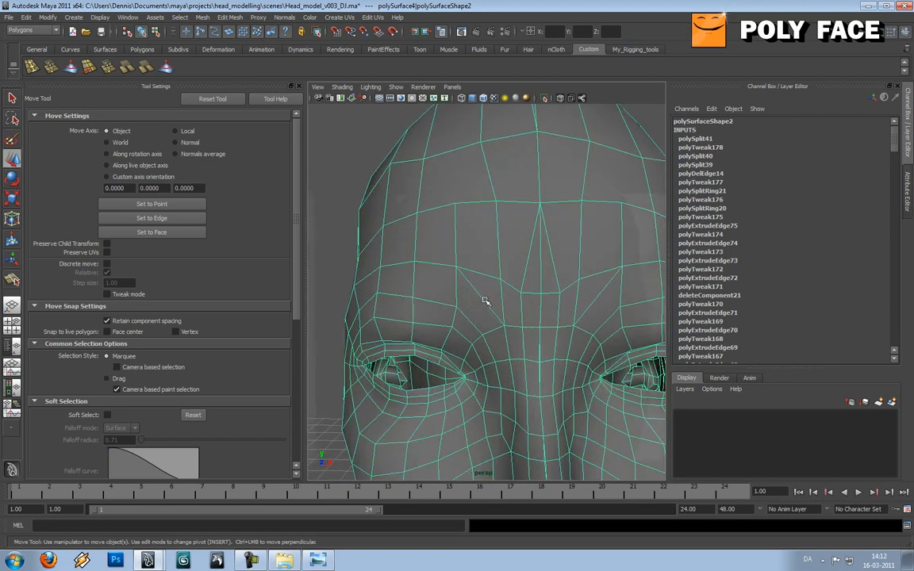
Step: Adjust the upper forehead vertex above the eye and return the head half to object mode
{"action": "scroll", "coordinate": [518, 265], "scroll_direction": "down", "scroll_amount": 6}
{"action": "mouse_move", "coordinate": [520, 270]}
{"action": "left_mouse_down", "text": "alt"}
{"action": "mouse_move", "coordinate": [529, 273]}
{"action": "mouse_move", "coordinate": [510, 272]}
{"action": "left_mouse_up", "text": "alt"}
{"action": "right_click_drag", "start_coordinate": [467, 265], "coordinate": [446, 264]}
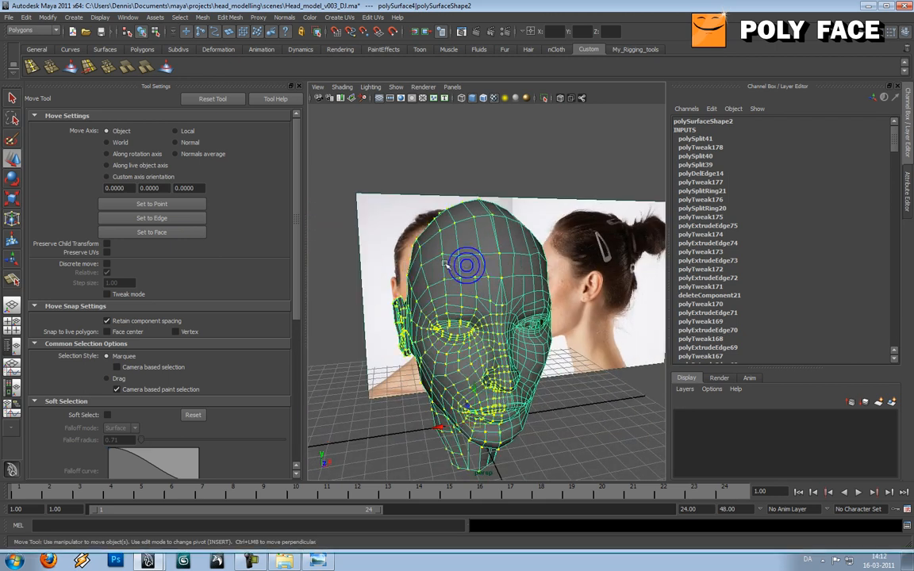
{"action": "left_click", "coordinate": [459, 258]}
{"action": "left_click_drag", "start_coordinate": [460, 260], "coordinate": [529, 263], "text": "alt"}
{"action": "scroll", "coordinate": [508, 260], "scroll_direction": "up", "scroll_amount": 5}
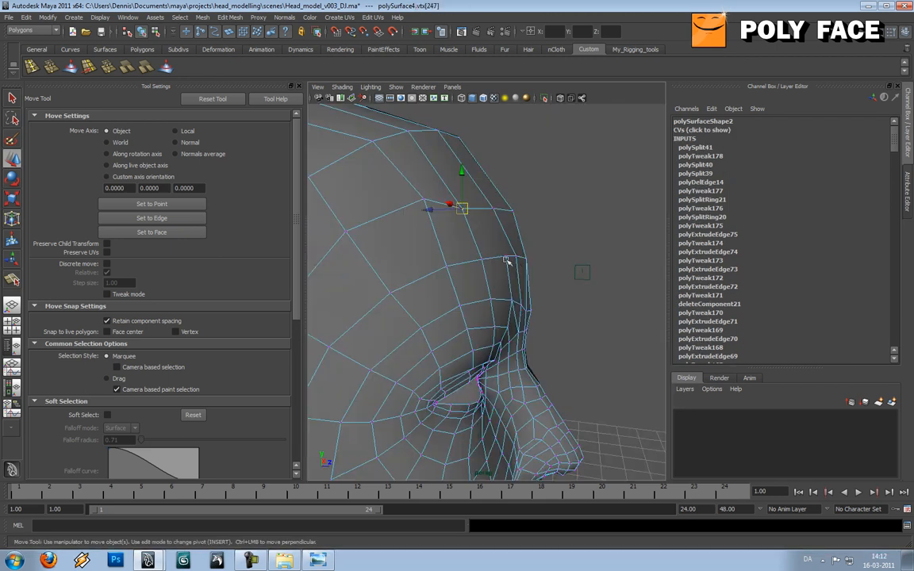
{"action": "left_click_drag", "start_coordinate": [496, 213], "coordinate": [437, 228], "text": "alt"}
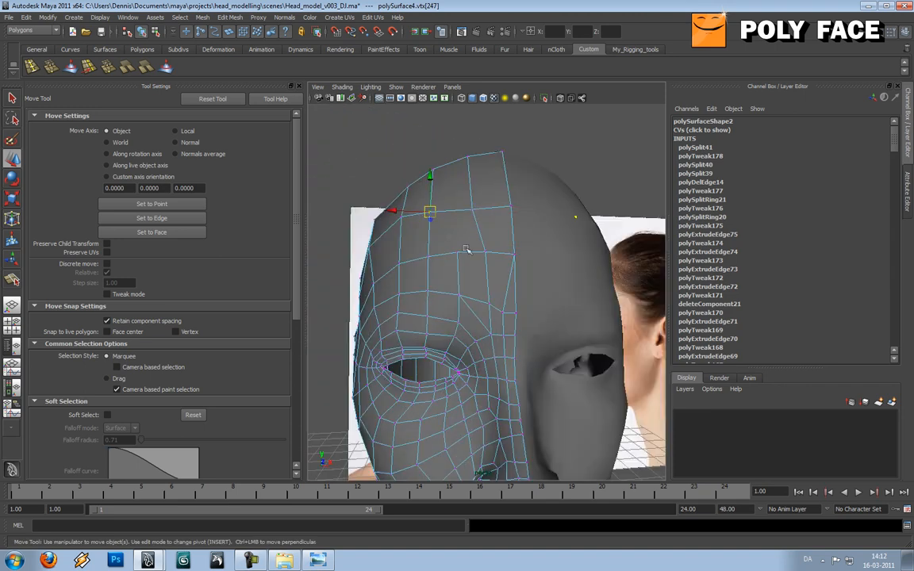
{"action": "right_click_drag", "start_coordinate": [511, 267], "coordinate": [514, 266]}
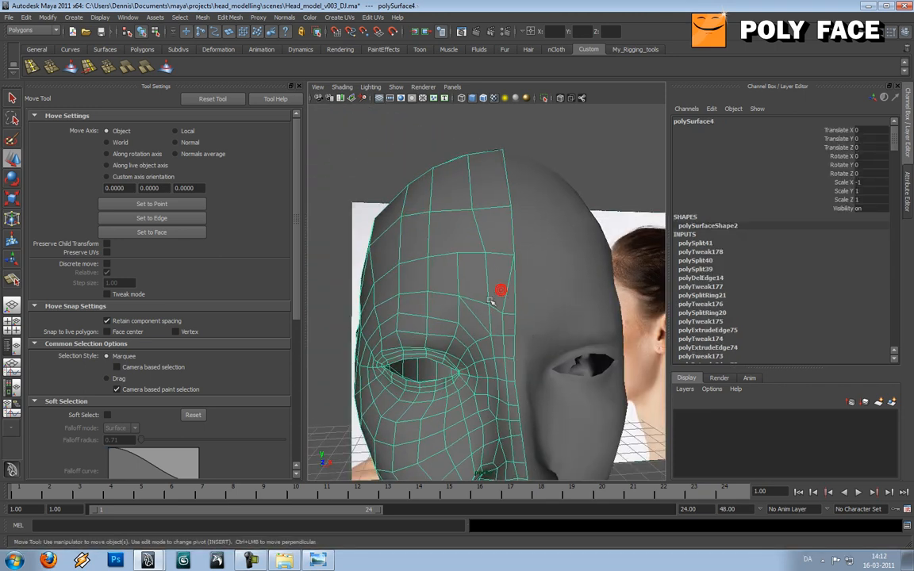
Step: Delete the short vertical edge between the new diagonal edge's lower end and the forehead row above it
{"action": "scroll", "coordinate": [508, 296], "scroll_direction": "down", "scroll_amount": 5}
{"action": "mouse_move", "coordinate": [500, 294]}
{"action": "left_mouse_down", "text": "alt"}
{"action": "mouse_move", "coordinate": [490, 292]}
{"action": "mouse_move", "coordinate": [547, 292]}
{"action": "mouse_move", "coordinate": [500, 295]}
{"action": "left_mouse_up", "text": "alt"}
{"action": "scroll", "coordinate": [500, 293], "scroll_direction": "down", "scroll_amount": 3}
{"action": "scroll", "coordinate": [494, 297], "scroll_direction": "up", "scroll_amount": 5}
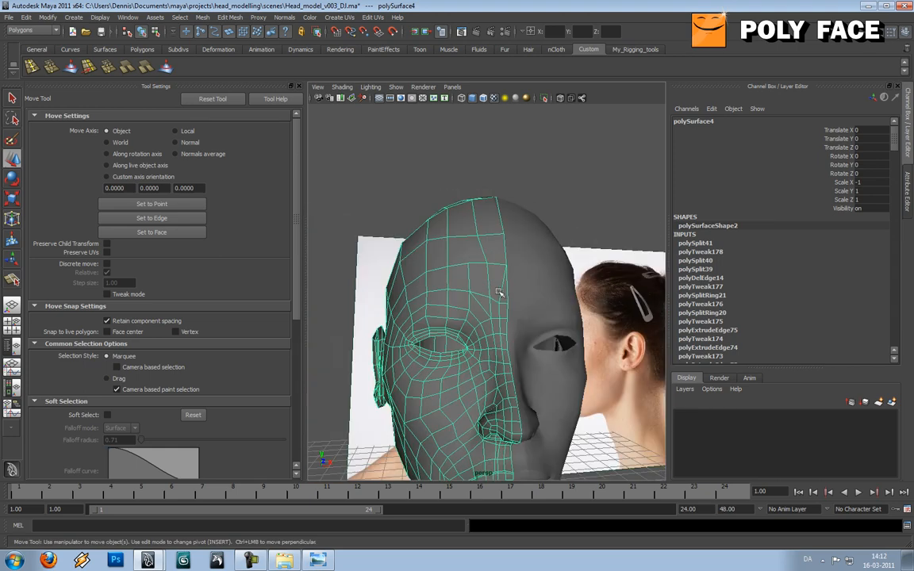
{"action": "scroll", "coordinate": [497, 296], "scroll_direction": "up", "scroll_amount": 5}
{"action": "right_click", "coordinate": [497, 297]}
{"action": "right_click_drag", "start_coordinate": [498, 288], "coordinate": [495, 306]}
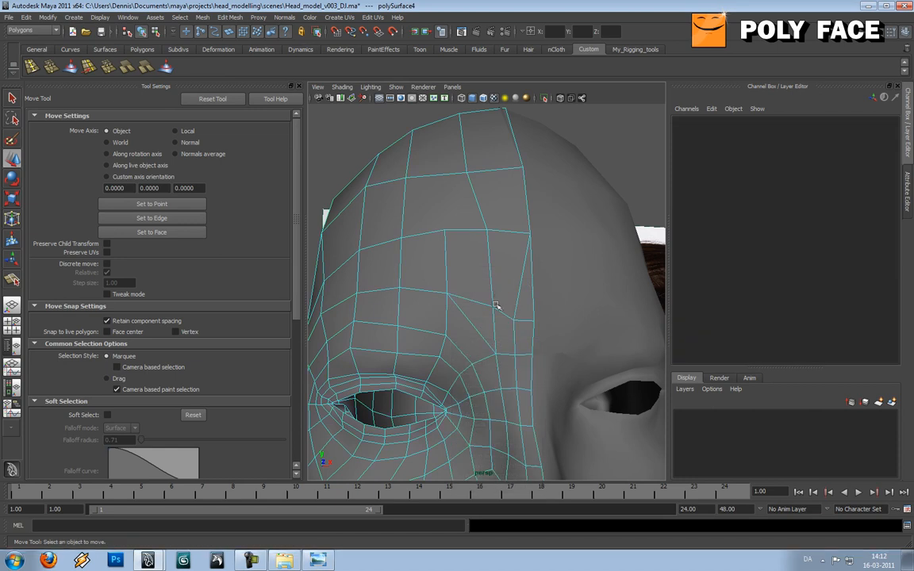
{"action": "left_click", "coordinate": [493, 319]}
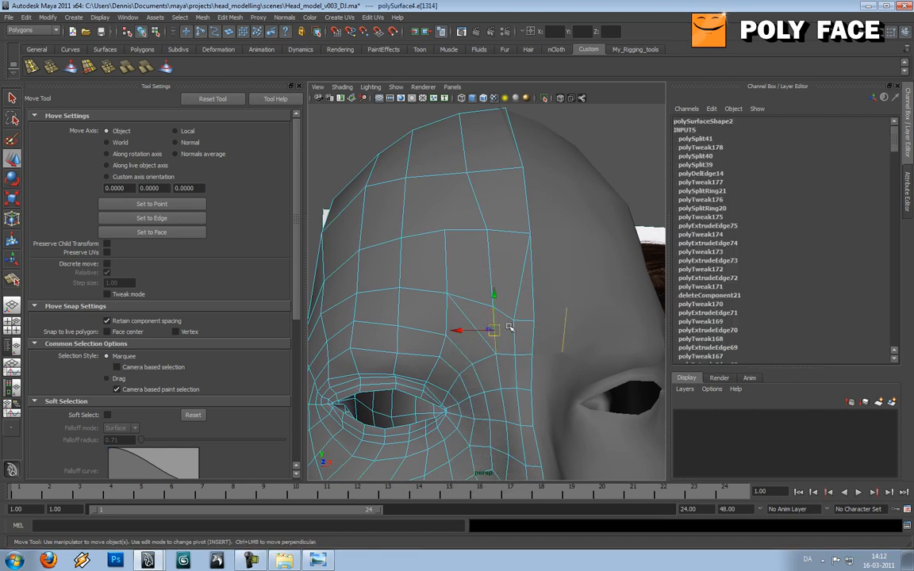
{"action": "right_click", "coordinate": [509, 326], "text": "shift"}
{"action": "left_click", "coordinate": [481, 336]}
Step: Split a second diagonal edge from the lower forehead vertex down to the edge loop beside the nose bridge's centre line
{"action": "right_click", "coordinate": [483, 318], "text": "shift"}
{"action": "key", "text": "w"}
{"action": "left_click", "coordinate": [498, 295]}
{"action": "key", "text": "ctrl+shift+d"}
{"action": "right_click", "coordinate": [499, 295], "text": "shift"}
{"action": "left_click", "coordinate": [447, 295]}
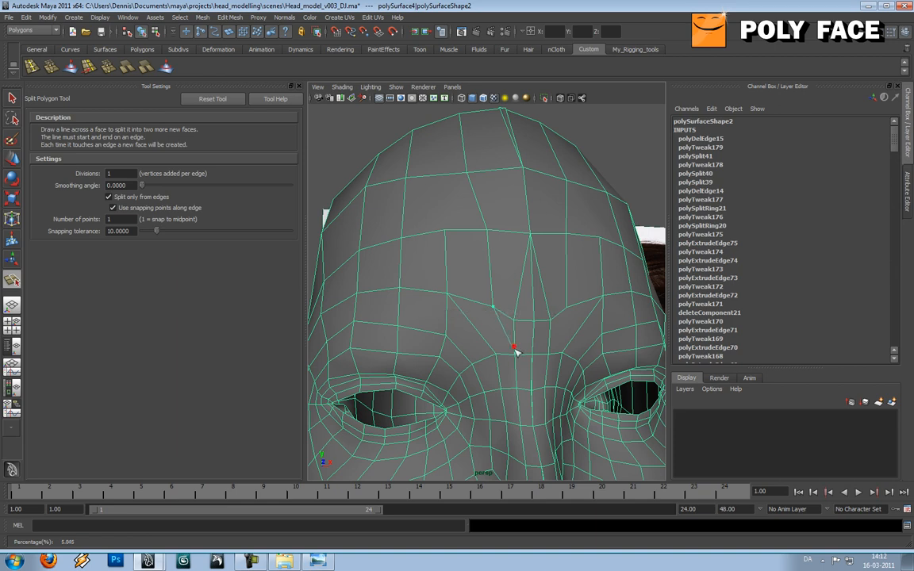
{"action": "key", "text": "w"}
{"action": "scroll", "coordinate": [519, 314], "scroll_direction": "down", "scroll_amount": 5}
{"action": "mouse_move", "coordinate": [520, 313]}
{"action": "left_mouse_down", "text": "alt"}
{"action": "mouse_move", "coordinate": [498, 312]}
{"action": "mouse_move", "coordinate": [515, 314]}
{"action": "left_mouse_up", "text": "alt"}
{"action": "scroll", "coordinate": [515, 315], "scroll_direction": "up", "scroll_amount": 3}
{"action": "scroll", "coordinate": [515, 315], "scroll_direction": "up", "scroll_amount": 4}
{"action": "scroll", "coordinate": [513, 314], "scroll_direction": "down", "scroll_amount": 3}
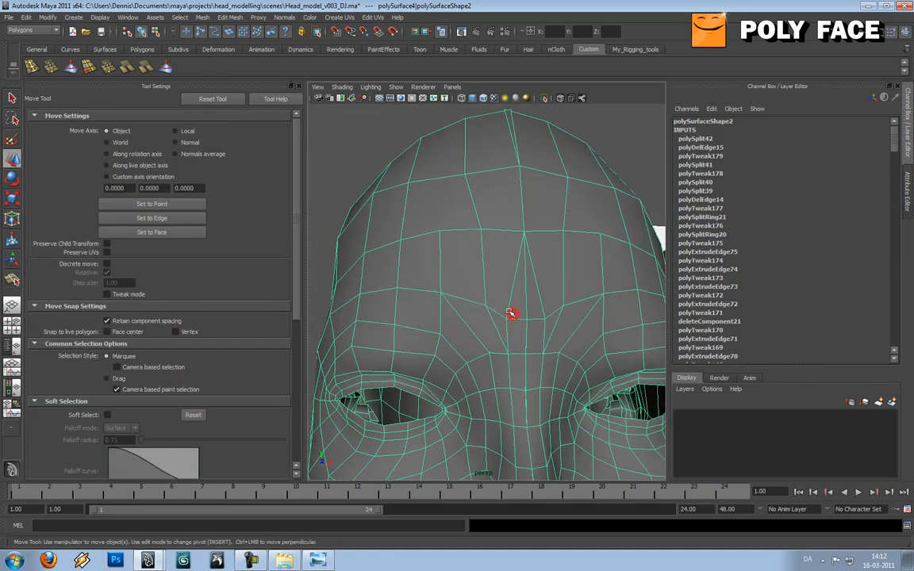
Step: Split another edge between the brows near the centre line and delete a neighbouring edge beside it
{"action": "right_click_drag", "start_coordinate": [516, 325], "coordinate": [486, 324]}
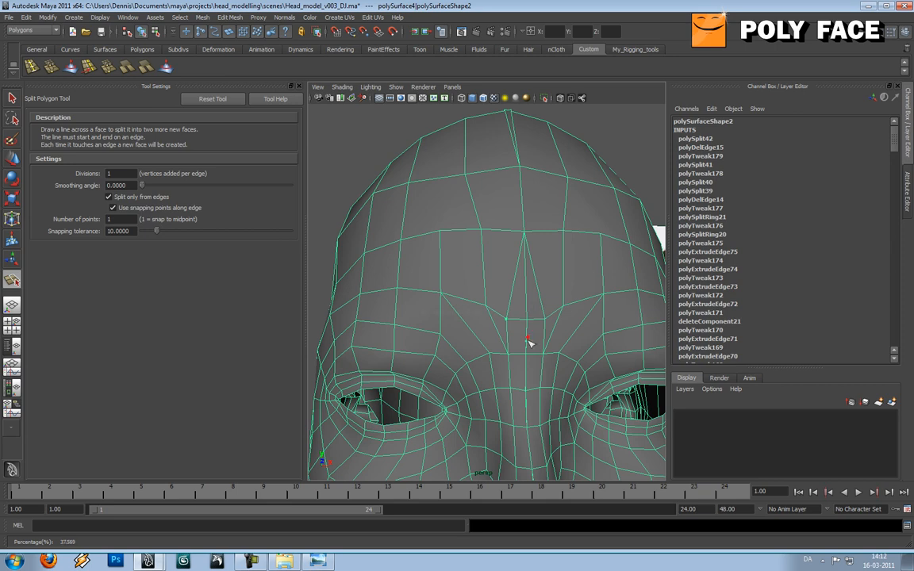
{"action": "key", "text": "w"}
{"action": "right_click_drag", "start_coordinate": [520, 365], "coordinate": [517, 342]}
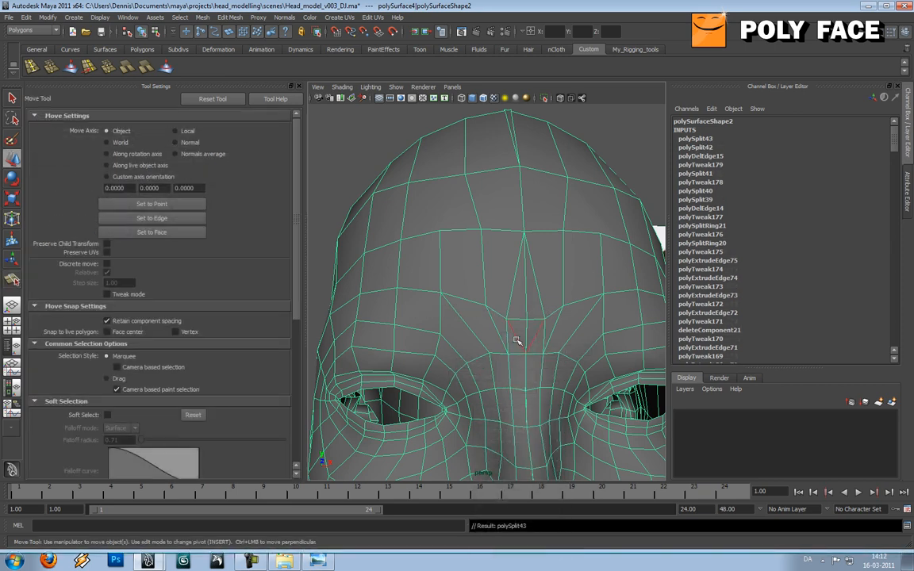
{"action": "left_click", "coordinate": [510, 337]}
{"action": "right_click_drag", "start_coordinate": [465, 300], "coordinate": [448, 306], "text": "shift"}
Step: Examine the edge flow of the forehead and brow from near and far at several angles
{"action": "scroll", "coordinate": [467, 301], "scroll_direction": "down", "scroll_amount": 6}
{"action": "left_click_drag", "start_coordinate": [468, 302], "coordinate": [504, 306], "text": "alt"}
{"action": "scroll", "coordinate": [494, 301], "scroll_direction": "up", "scroll_amount": 4}
{"action": "scroll", "coordinate": [466, 304], "scroll_direction": "down", "scroll_amount": 6}
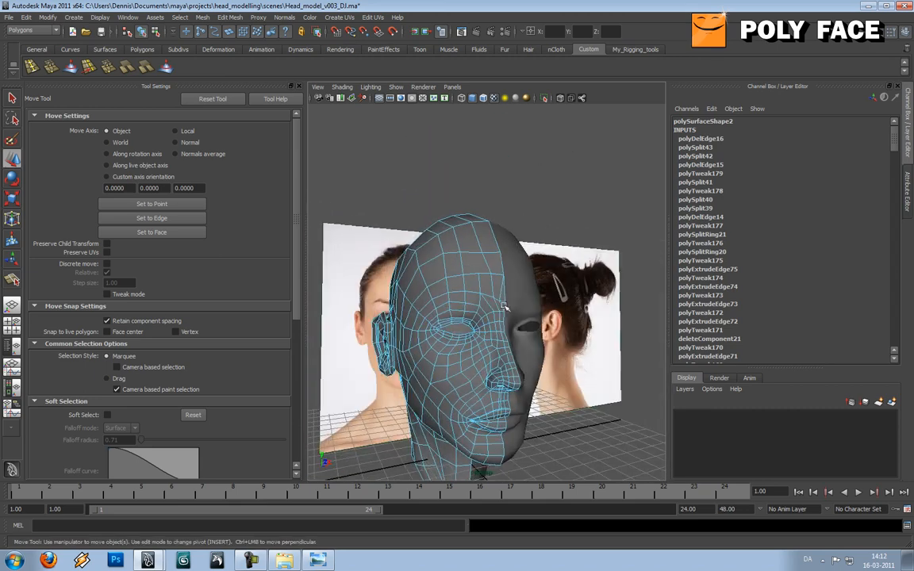
{"action": "scroll", "coordinate": [505, 306], "scroll_direction": "up", "scroll_amount": 8}
{"action": "scroll", "coordinate": [511, 312], "scroll_direction": "down", "scroll_amount": 6}
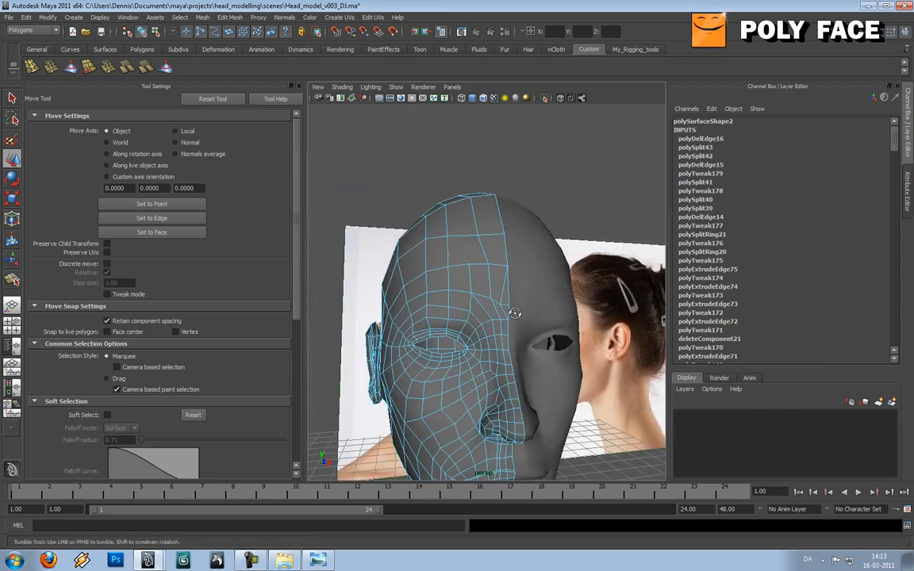
{"action": "scroll", "coordinate": [490, 316], "scroll_direction": "up", "scroll_amount": 7}
{"action": "scroll", "coordinate": [509, 312], "scroll_direction": "down", "scroll_amount": 6}
{"action": "scroll", "coordinate": [509, 312], "scroll_direction": "down", "scroll_amount": 2}
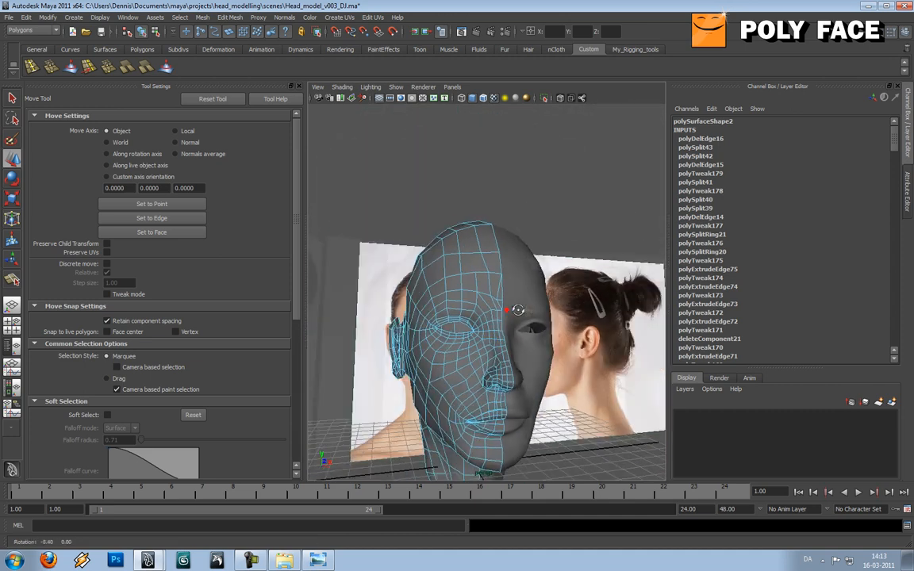
{"action": "scroll", "coordinate": [511, 310], "scroll_direction": "up", "scroll_amount": 6}
{"action": "scroll", "coordinate": [515, 309], "scroll_direction": "down", "scroll_amount": 3}
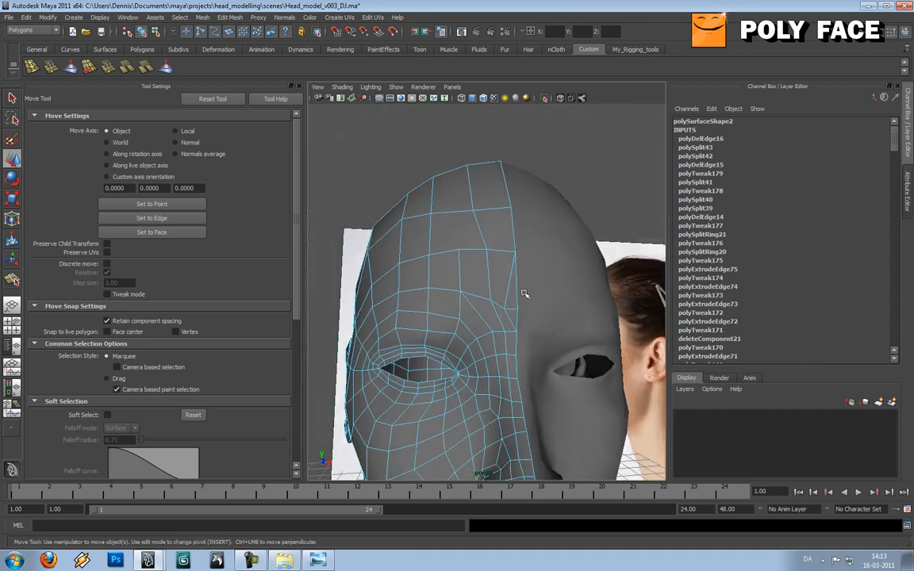
{"action": "scroll", "coordinate": [524, 295], "scroll_direction": "up", "scroll_amount": 8}
Step: Delete one more surplus edge between the brows beside the centre line
{"action": "key", "text": "ctrl+z"}
{"action": "right_click_drag", "start_coordinate": [524, 295], "coordinate": [525, 257]}
{"action": "left_click", "coordinate": [537, 348]}
{"action": "right_click_drag", "start_coordinate": [508, 312], "coordinate": [488, 330], "text": "shift"}
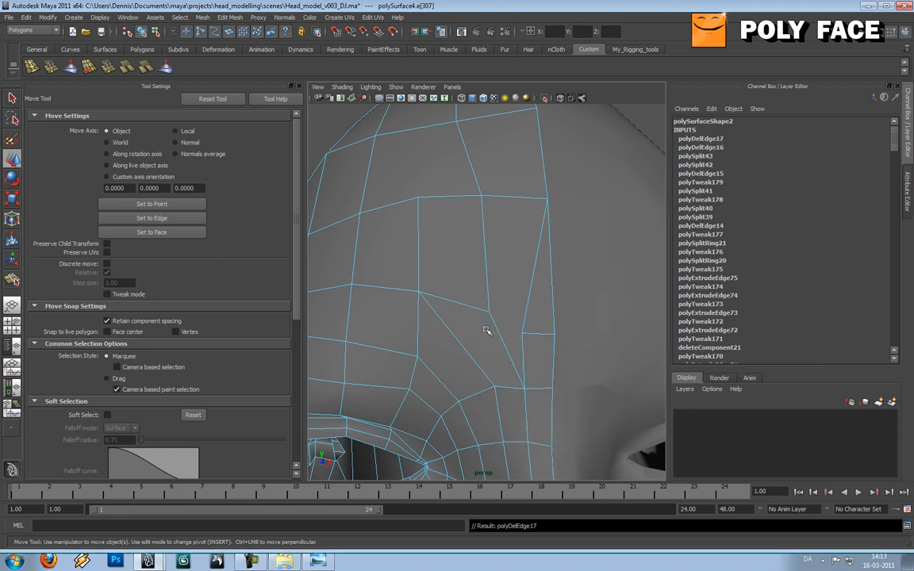
Step: Merge the two neighbouring vertices between the brows and delete the slanted edge running from them up to the centre line
{"action": "left_click", "coordinate": [490, 312]}
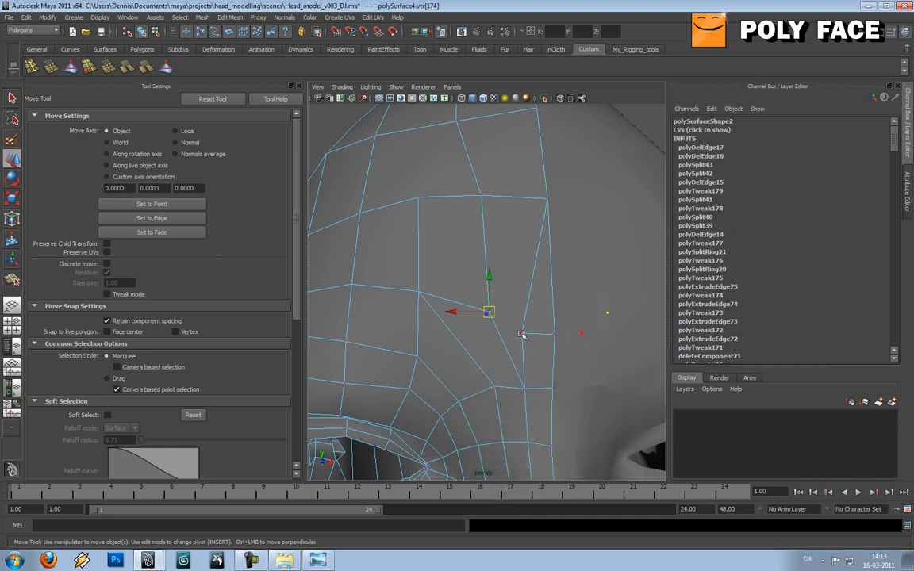
{"action": "right_click_drag", "start_coordinate": [529, 321], "coordinate": [531, 320], "text": "shift"}
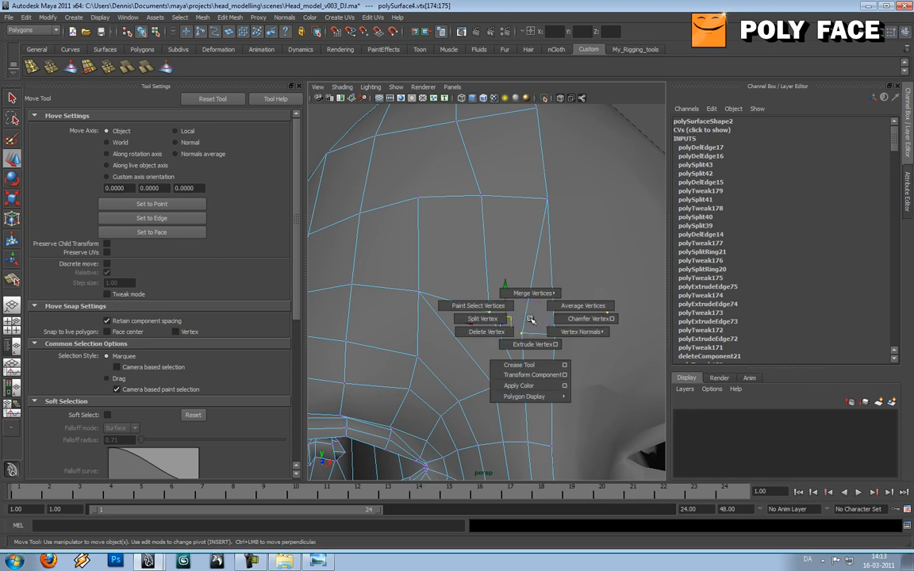
{"action": "left_click", "coordinate": [528, 256]}
{"action": "right_click_drag", "start_coordinate": [529, 263], "coordinate": [498, 292], "text": "shift"}
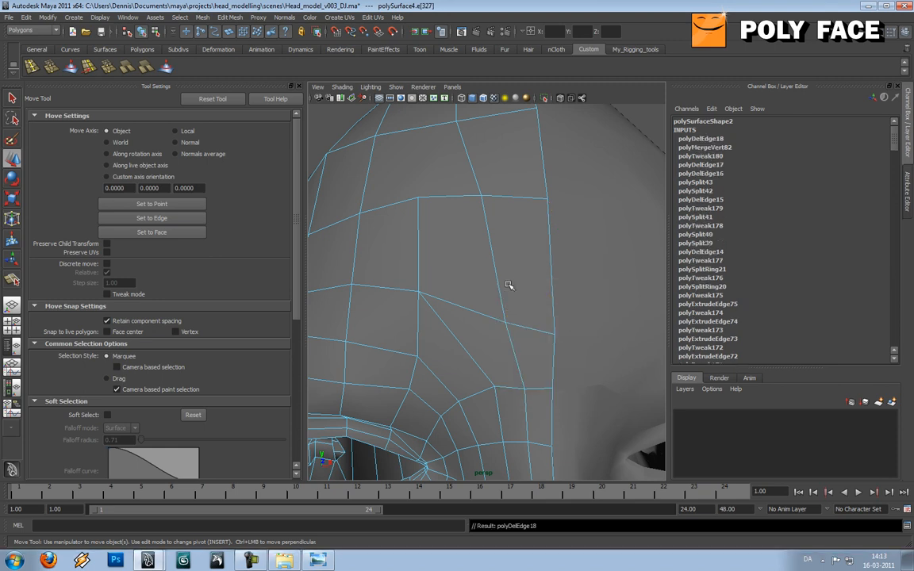
{"action": "scroll", "coordinate": [511, 286], "scroll_direction": "down", "scroll_amount": 6}
{"action": "mouse_move", "coordinate": [510, 285]}
{"action": "left_mouse_down", "text": "alt"}
{"action": "mouse_move", "coordinate": [526, 292]}
{"action": "mouse_move", "coordinate": [503, 292]}
{"action": "left_mouse_up", "text": "alt"}
{"action": "scroll", "coordinate": [510, 288], "scroll_direction": "up", "scroll_amount": 4}
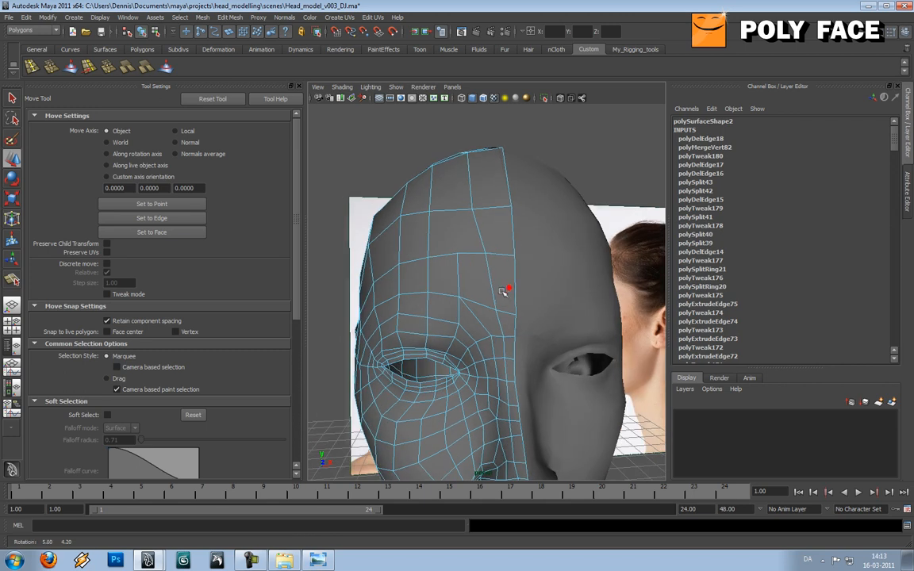
Step: Examine the edge flow of the forehead and brow from near and far
{"action": "right_click_drag", "start_coordinate": [480, 297], "coordinate": [498, 291]}
{"action": "left_click", "coordinate": [482, 290]}
{"action": "left_click", "coordinate": [398, 179]}
{"action": "left_click_drag", "start_coordinate": [475, 259], "coordinate": [496, 302], "text": "alt"}
{"action": "scroll", "coordinate": [468, 264], "scroll_direction": "down", "scroll_amount": 4}
{"action": "scroll", "coordinate": [492, 265], "scroll_direction": "up", "scroll_amount": 4}
{"action": "scroll", "coordinate": [492, 278], "scroll_direction": "down", "scroll_amount": 4}
{"action": "scroll", "coordinate": [450, 260], "scroll_direction": "up", "scroll_amount": 3}
{"action": "scroll", "coordinate": [506, 273], "scroll_direction": "down", "scroll_amount": 4}
{"action": "scroll", "coordinate": [490, 268], "scroll_direction": "up", "scroll_amount": 2}
Step: Split edges across the upper forehead from the centre line, branching to the neighbouring vertices in the rows below and above
{"action": "left_click", "coordinate": [490, 268]}
{"action": "scroll", "coordinate": [496, 284], "scroll_direction": "up", "scroll_amount": 2}
{"action": "scroll", "coordinate": [498, 292], "scroll_direction": "up", "scroll_amount": 2}
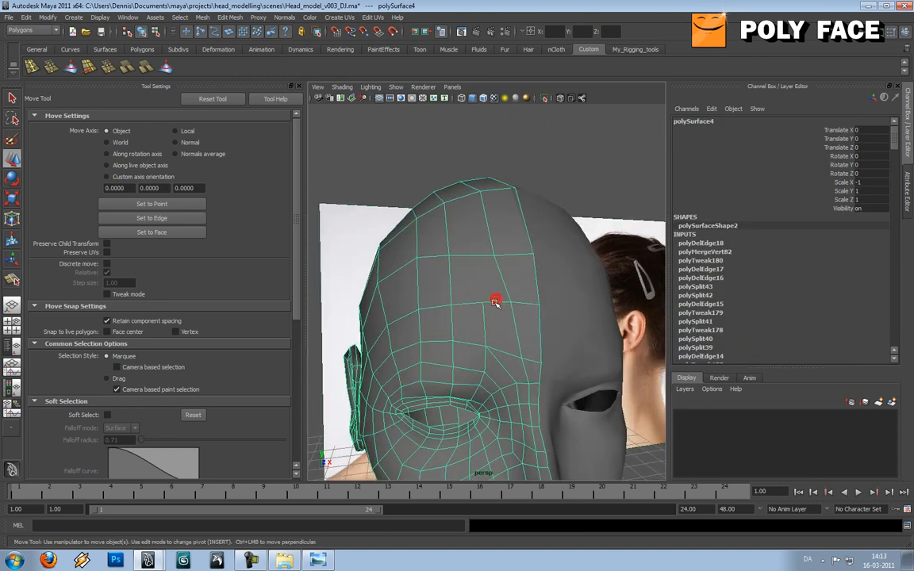
{"action": "right_click", "coordinate": [495, 303], "text": "shift"}
{"action": "left_click", "coordinate": [456, 304]}
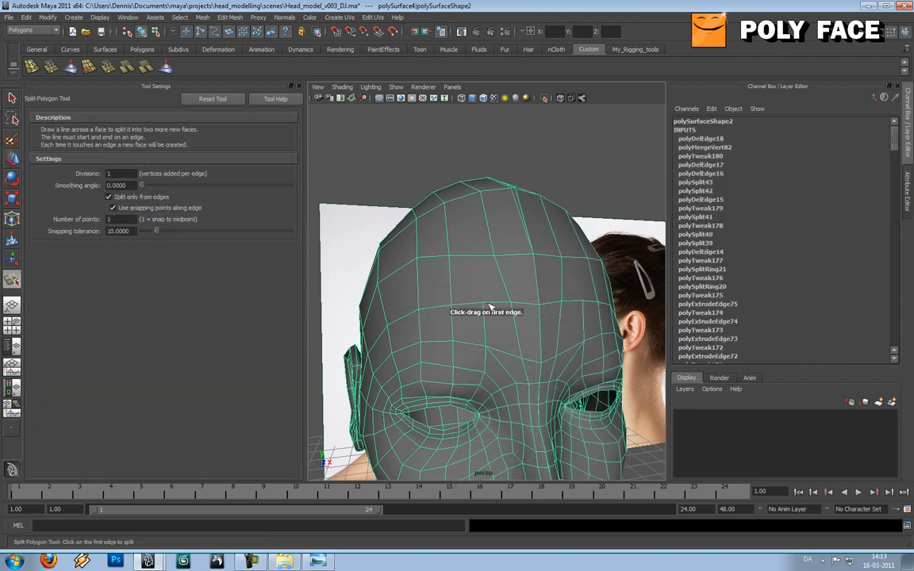
{"action": "left_click", "coordinate": [538, 276]}
{"action": "left_click", "coordinate": [562, 276]}
{"action": "left_click", "coordinate": [589, 303]}
{"action": "key", "text": "Return"}
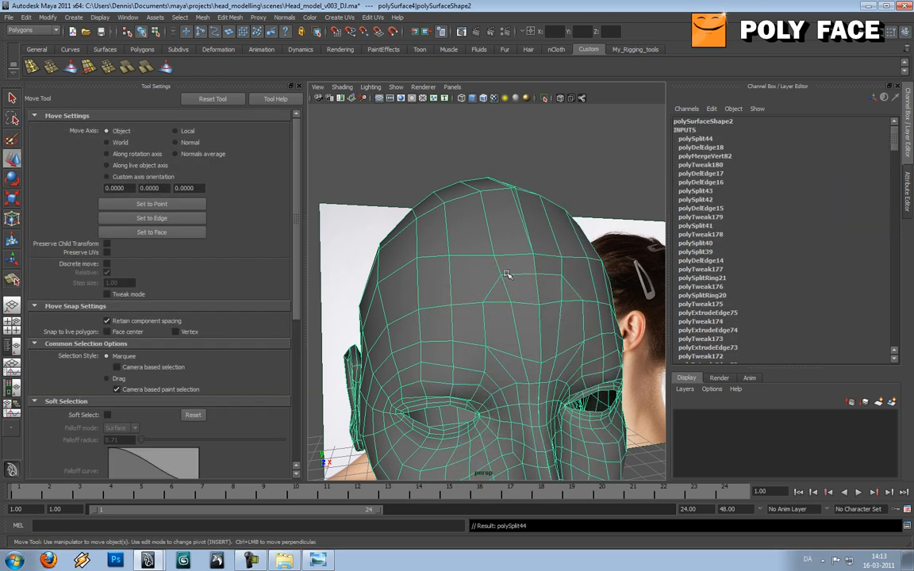
{"action": "key", "text": "g"}
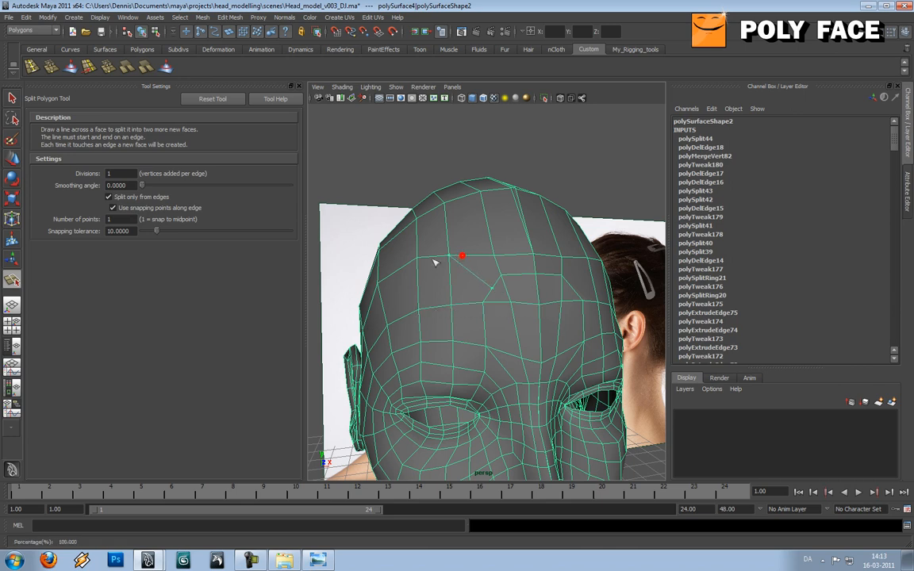
Step: Smooth the newly split edges on the upper forehead with the Sculpt Geometry Tool
{"action": "left_click", "coordinate": [169, 69]}
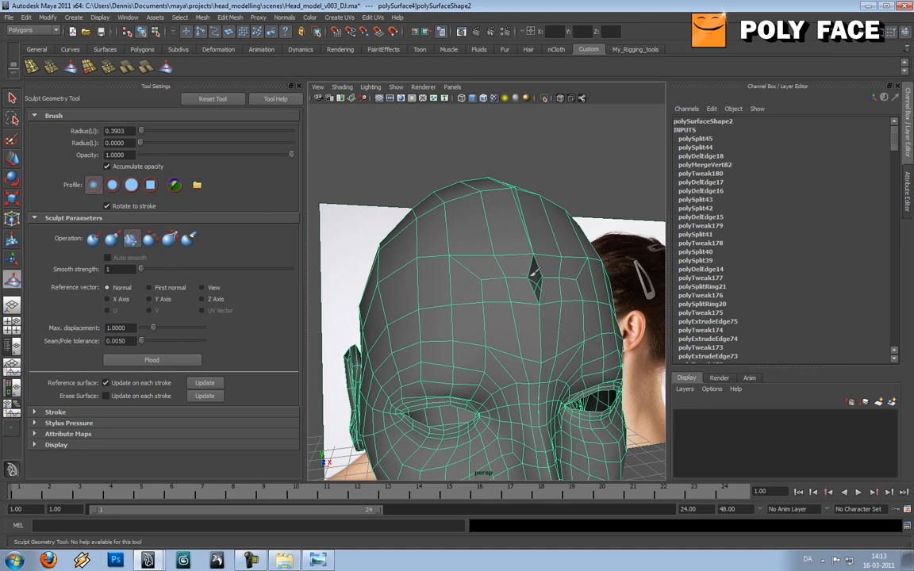
{"action": "left_click_drag", "start_coordinate": [507, 276], "coordinate": [555, 280], "text": "alt"}
{"action": "key", "text": "w"}
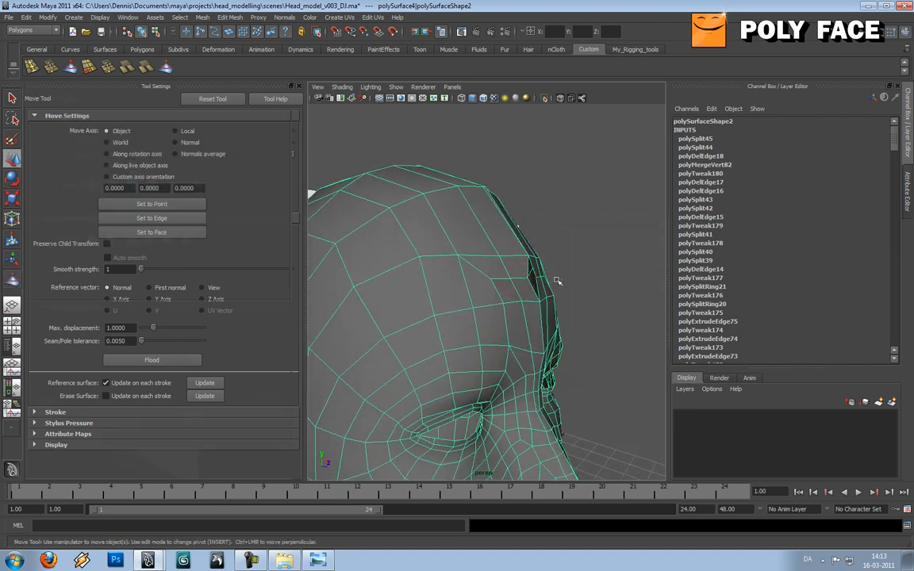
Step: Move the displaced upper forehead vertex back onto the centre line to close the gap between the two halves
{"action": "right_click_drag", "start_coordinate": [555, 279], "coordinate": [580, 279], "text": "alt"}
{"action": "left_click_drag", "start_coordinate": [542, 283], "coordinate": [527, 292], "text": "alt"}
{"action": "right_click_drag", "start_coordinate": [527, 284], "coordinate": [542, 269]}
{"action": "left_click_drag", "start_coordinate": [502, 277], "coordinate": [419, 278]}
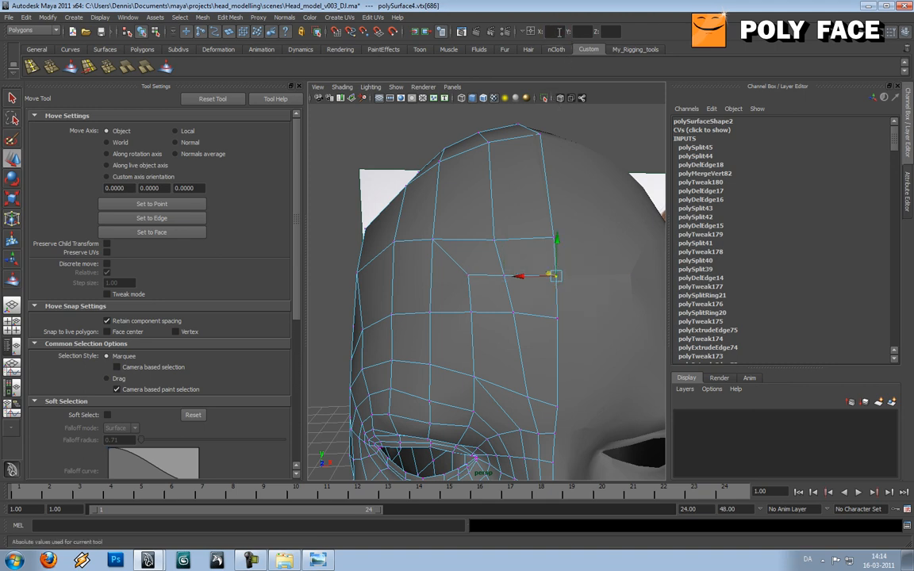
Step: Examine the whole head and the reworked forehead from the front and at an angle
{"action": "left_click_drag", "start_coordinate": [484, 276], "coordinate": [459, 292], "text": "alt"}
{"action": "scroll", "coordinate": [525, 286], "scroll_direction": "down", "scroll_amount": 4}
{"action": "scroll", "coordinate": [461, 291], "scroll_direction": "down", "scroll_amount": 5}
{"action": "scroll", "coordinate": [474, 308], "scroll_direction": "up", "scroll_amount": 5}
{"action": "right_click_drag", "start_coordinate": [474, 311], "coordinate": [512, 302]}
{"action": "mouse_move", "coordinate": [476, 309]}
{"action": "left_mouse_down", "text": "alt"}
{"action": "mouse_move", "coordinate": [460, 250]}
{"action": "mouse_move", "coordinate": [482, 304]}
{"action": "left_mouse_up", "text": "alt"}
{"action": "scroll", "coordinate": [549, 309], "scroll_direction": "up", "scroll_amount": 5}
{"action": "left_click_drag", "start_coordinate": [549, 309], "coordinate": [500, 310], "text": "alt"}
{"action": "scroll", "coordinate": [500, 310], "scroll_direction": "down", "scroll_amount": 5}
{"action": "left_click", "coordinate": [479, 297]}
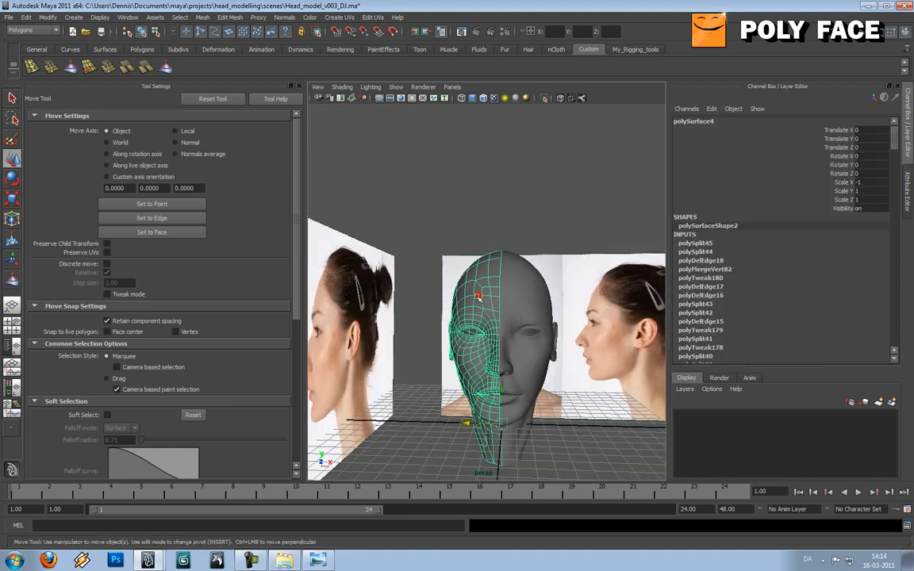
{"action": "left_click_drag", "start_coordinate": [542, 342], "coordinate": [521, 302], "text": "alt"}
{"action": "scroll", "coordinate": [551, 300], "scroll_direction": "up", "scroll_amount": 5}
{"action": "left_click", "coordinate": [521, 302]}
{"action": "left_click", "coordinate": [507, 256]}
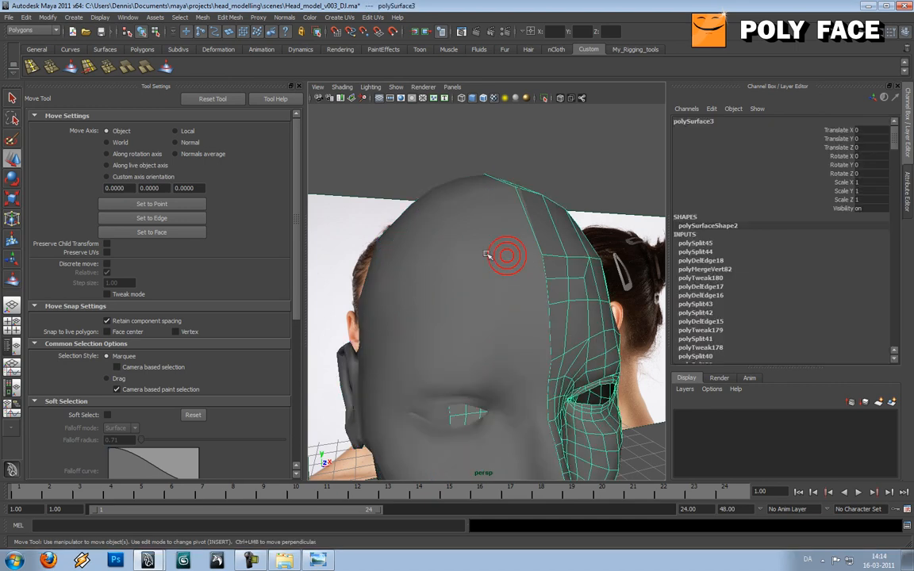
Step: Inspect the upper forehead vertices from the side and back, and check the skull's curvature in smooth preview
{"action": "right_click_drag", "start_coordinate": [479, 255], "coordinate": [486, 203]}
{"action": "left_click", "coordinate": [505, 257]}
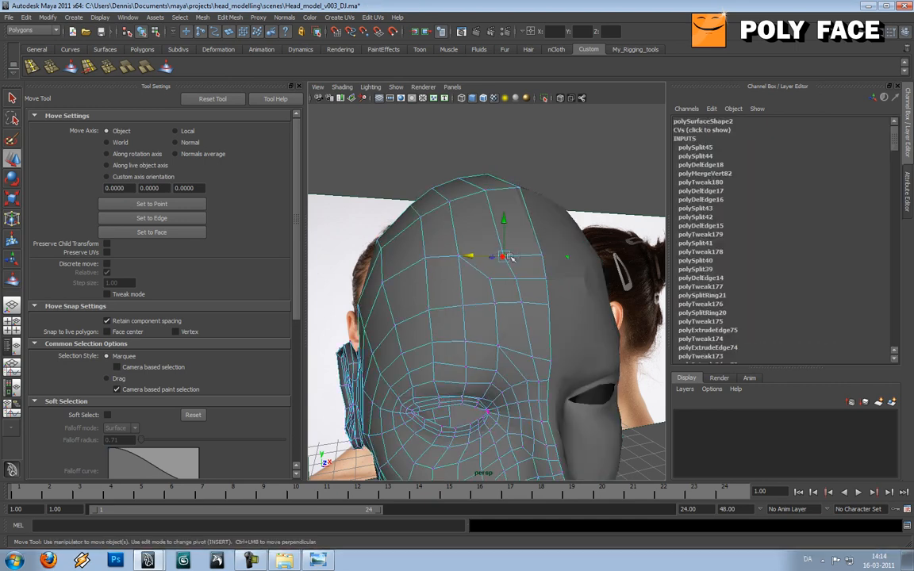
{"action": "left_click_drag", "start_coordinate": [526, 252], "coordinate": [596, 252], "text": "alt"}
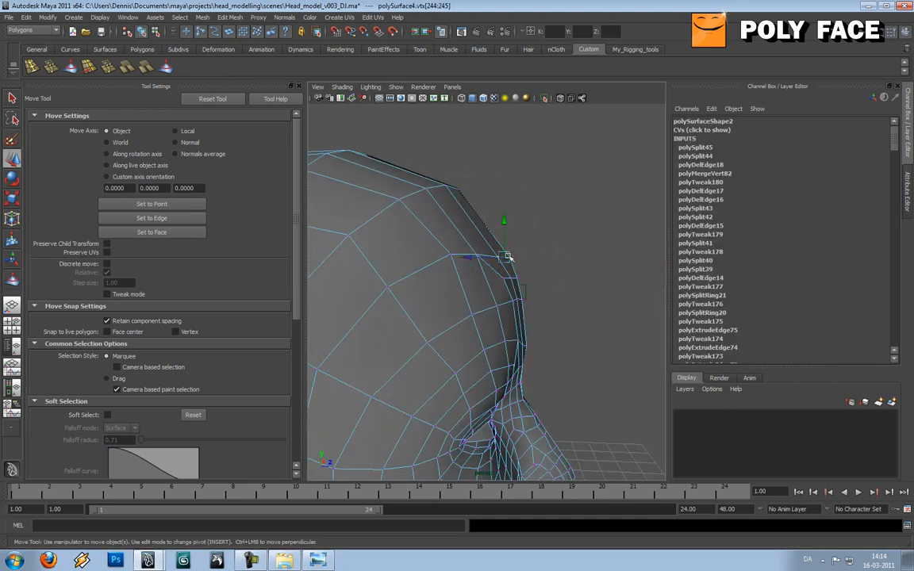
{"action": "left_click_drag", "start_coordinate": [512, 261], "coordinate": [514, 284], "text": "alt"}
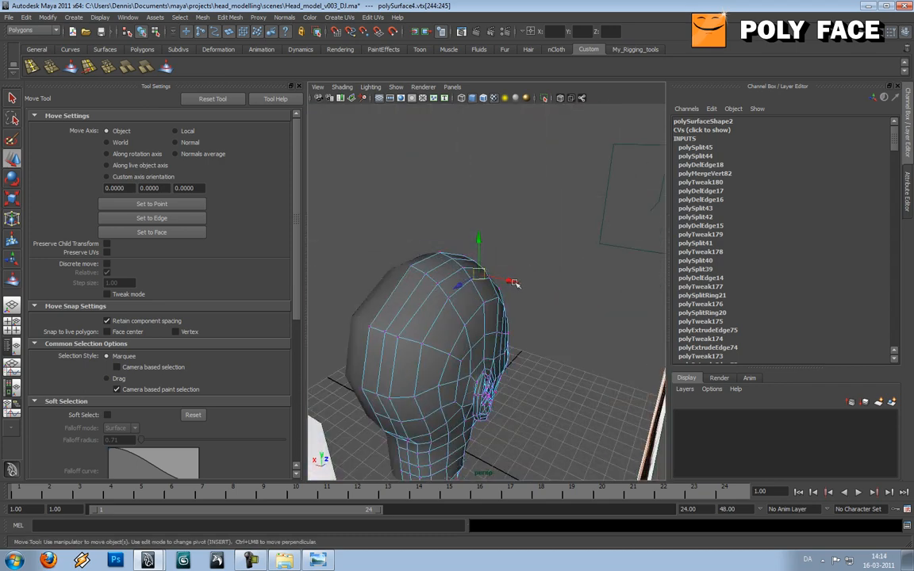
{"action": "left_click_drag", "start_coordinate": [447, 291], "coordinate": [588, 325], "text": "alt"}
{"action": "right_click_drag", "start_coordinate": [564, 308], "coordinate": [582, 300]}
{"action": "key", "text": "3"}
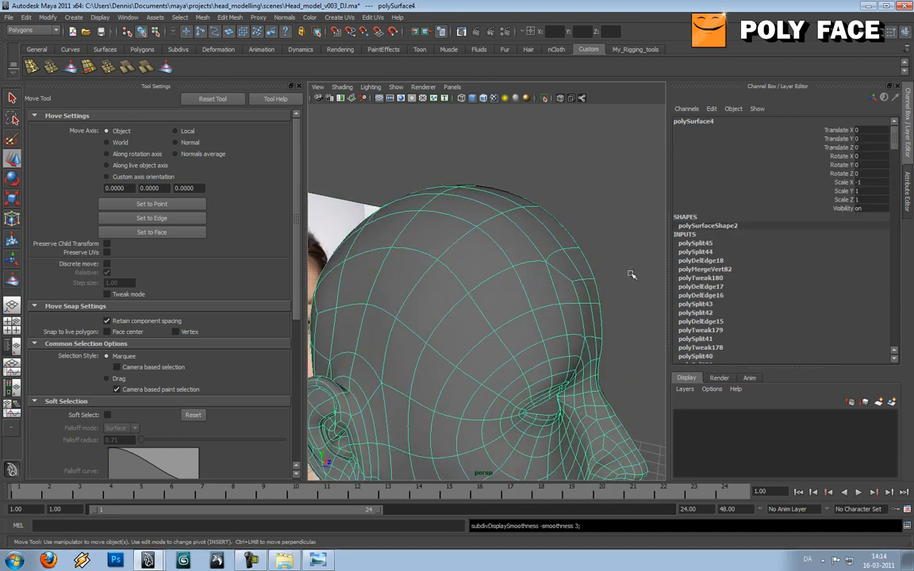
{"action": "left_click", "coordinate": [631, 273]}
{"action": "left_click_drag", "start_coordinate": [617, 278], "coordinate": [573, 293], "text": "alt"}
Step: Turn off smooth preview and reposition the new upper forehead vertices beside the centre line to even out the profile
{"action": "left_click", "coordinate": [543, 289]}
{"action": "key", "text": "1"}
{"action": "scroll", "coordinate": [557, 296], "scroll_direction": "up", "scroll_amount": 4}
{"action": "right_click_drag", "start_coordinate": [575, 294], "coordinate": [572, 289]}
{"action": "left_click", "coordinate": [607, 287]}
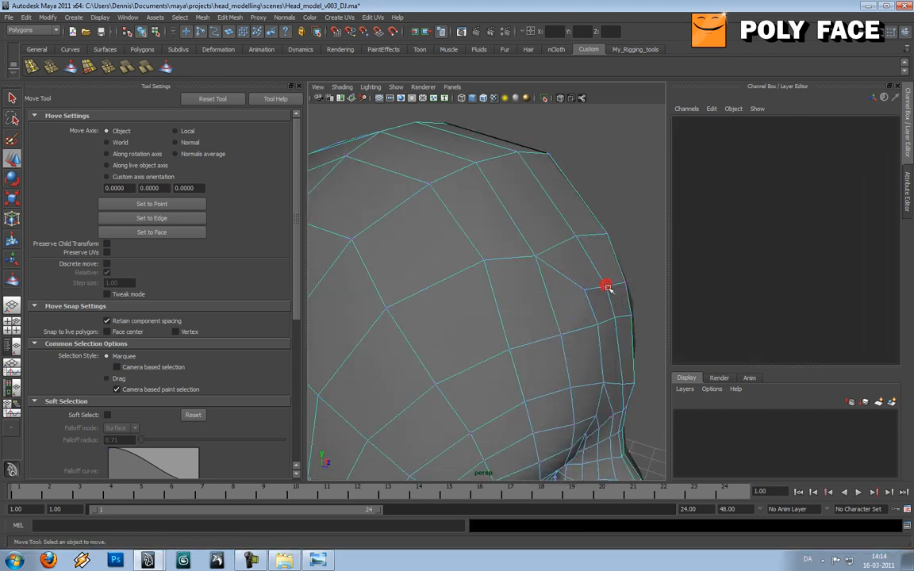
{"action": "left_click", "coordinate": [607, 286]}
{"action": "left_click_drag", "start_coordinate": [604, 285], "coordinate": [631, 273], "text": "alt"}
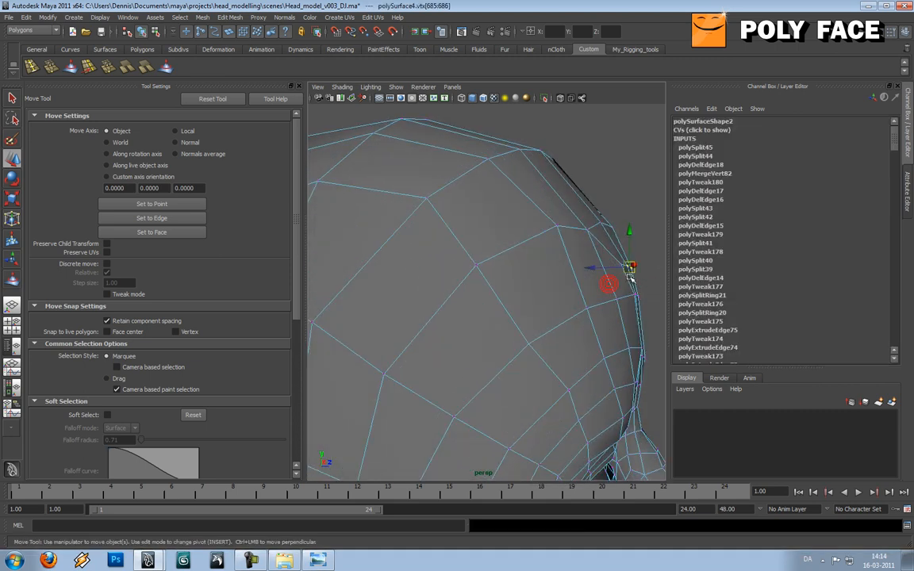
{"action": "scroll", "coordinate": [631, 272], "scroll_direction": "up", "scroll_amount": 3}
{"action": "middle_click_drag", "start_coordinate": [631, 273], "coordinate": [571, 304], "text": "alt"}
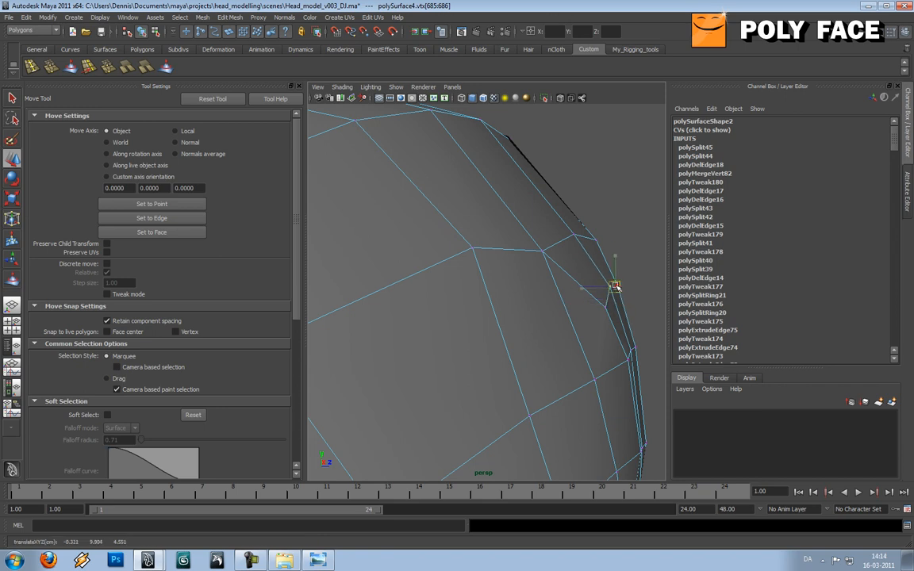
Step: Check the adjusted forehead in smooth preview and examine the face from the front
{"action": "left_click_drag", "start_coordinate": [604, 306], "coordinate": [535, 312], "text": "alt"}
{"action": "scroll", "coordinate": [528, 312], "scroll_direction": "down", "scroll_amount": 5}
{"action": "key", "text": "F8"}
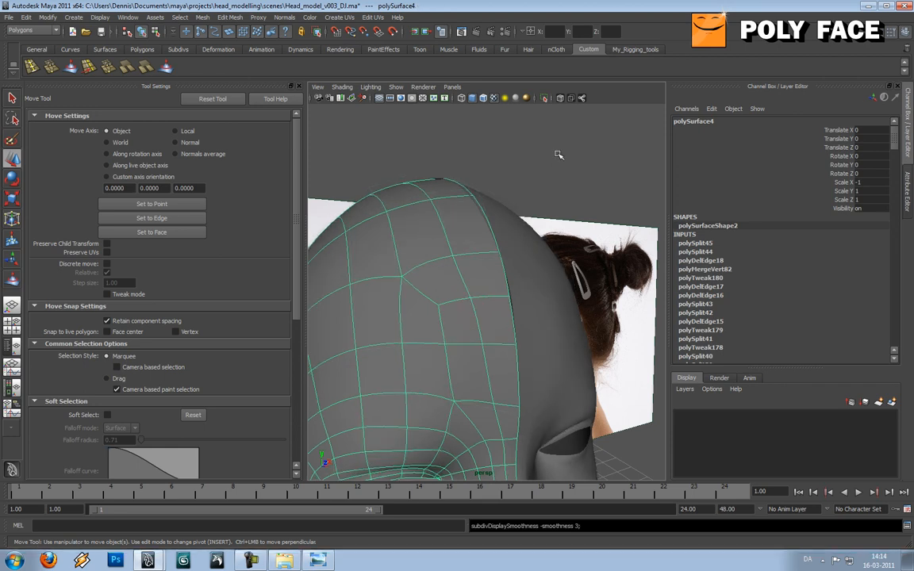
{"action": "left_click", "coordinate": [555, 162]}
{"action": "left_click_drag", "start_coordinate": [512, 240], "coordinate": [493, 286], "text": "alt"}
{"action": "scroll", "coordinate": [528, 268], "scroll_direction": "up", "scroll_amount": 2}
{"action": "scroll", "coordinate": [516, 265], "scroll_direction": "down", "scroll_amount": 4}
{"action": "scroll", "coordinate": [501, 269], "scroll_direction": "up", "scroll_amount": 2}
{"action": "left_click", "coordinate": [498, 295]}
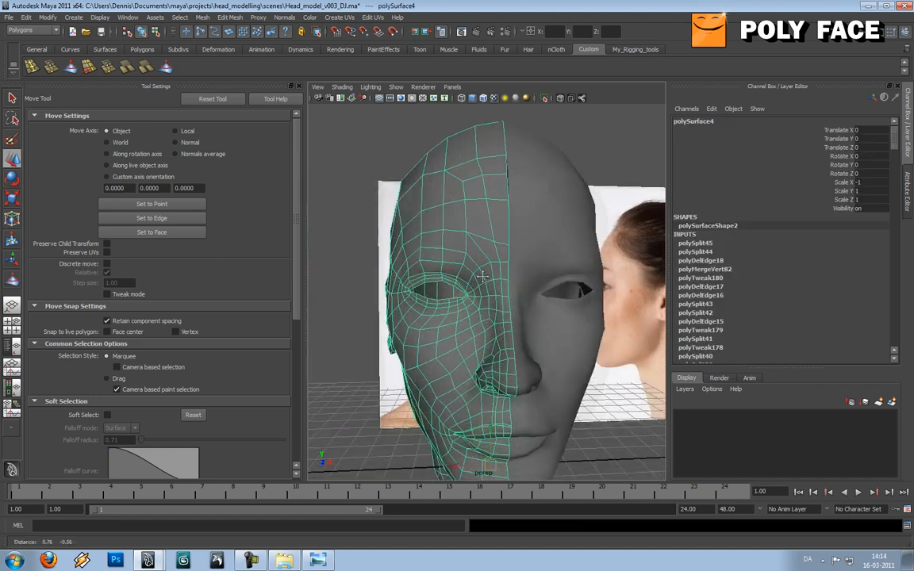
Step: Smooth the mesh between the inner eye corner and the nose bridge with the Sculpt Geometry Tool
{"action": "scroll", "coordinate": [492, 276], "scroll_direction": "up", "scroll_amount": 3}
{"action": "left_click", "coordinate": [146, 64]}
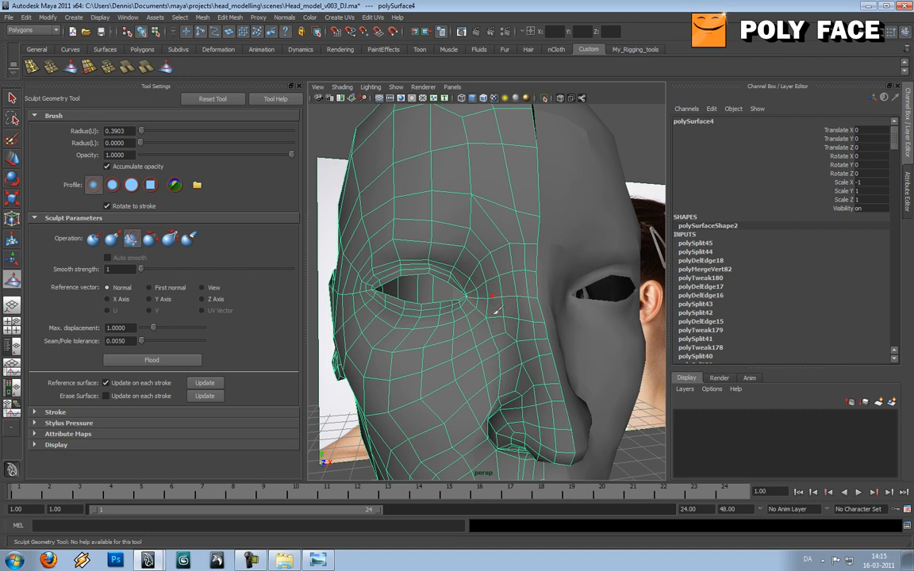
{"action": "key", "text": "w"}
Step: Compare the smoothed and unsmoothed head from several angles, checking the forehead, eye and nose bridge
{"action": "left_click_drag", "start_coordinate": [484, 302], "coordinate": [516, 184], "text": "alt"}
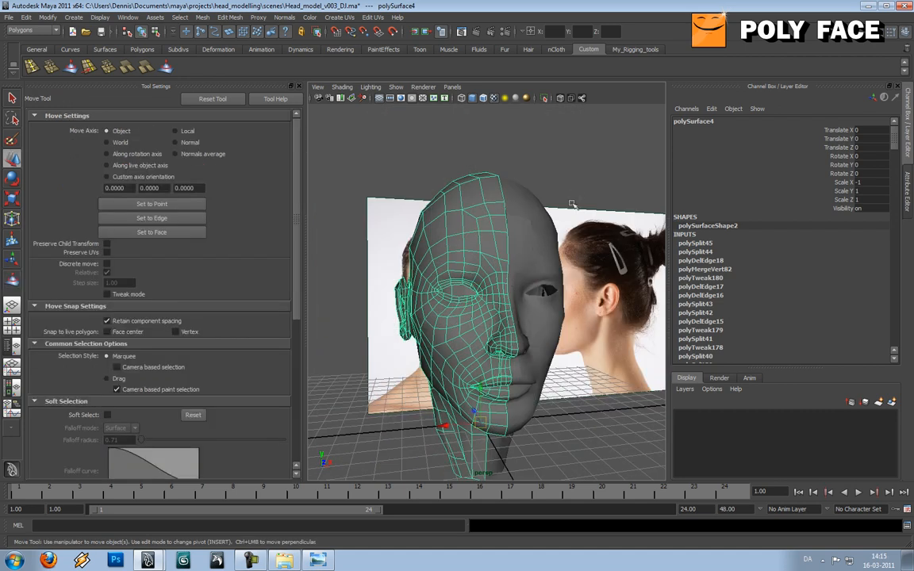
{"action": "left_click", "coordinate": [579, 183]}
{"action": "left_click_drag", "start_coordinate": [579, 184], "coordinate": [508, 284], "text": "alt"}
{"action": "left_click", "coordinate": [508, 284]}
{"action": "key", "text": "3"}
{"action": "left_click", "coordinate": [394, 157]}
{"action": "left_click_drag", "start_coordinate": [408, 223], "coordinate": [520, 283], "text": "alt"}
{"action": "left_click", "coordinate": [520, 283]}
{"action": "key", "text": "1"}
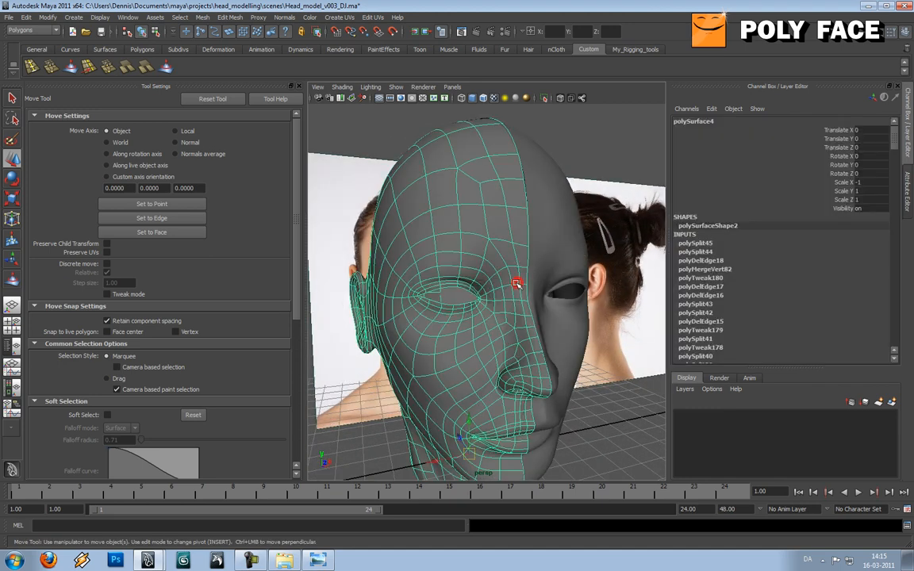
Step: Sculpt another smoothing pass over the vertices close to the inner eye corner
{"action": "scroll", "coordinate": [516, 277], "scroll_direction": "up", "scroll_amount": 5}
{"action": "left_click", "coordinate": [166, 66]}
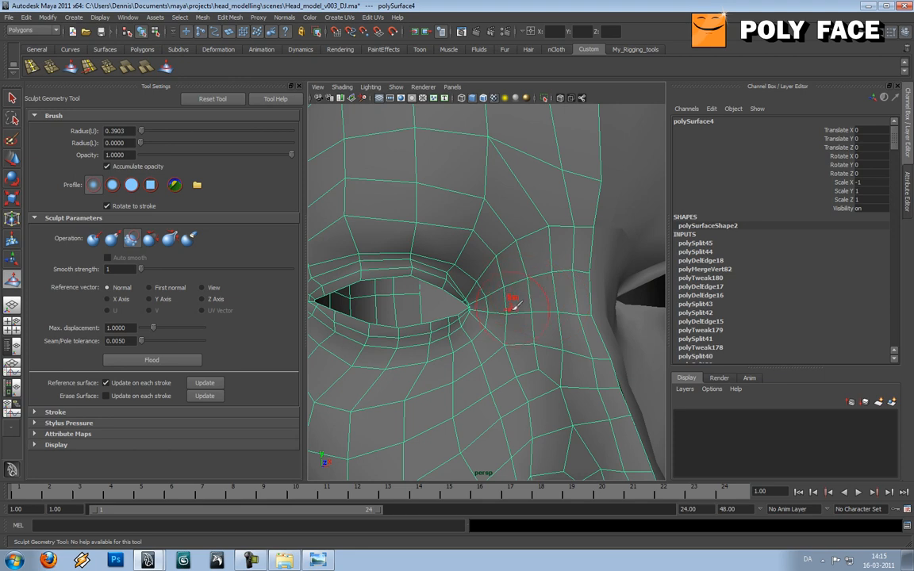
{"action": "mouse_move", "coordinate": [514, 316]}
{"action": "left_mouse_down", "text": "alt"}
{"action": "mouse_move", "coordinate": [486, 329]}
{"action": "mouse_move", "coordinate": [484, 319]}
{"action": "mouse_move", "coordinate": [505, 326]}
{"action": "mouse_move", "coordinate": [528, 318]}
{"action": "left_mouse_up", "text": "alt"}
{"action": "key", "text": "w"}
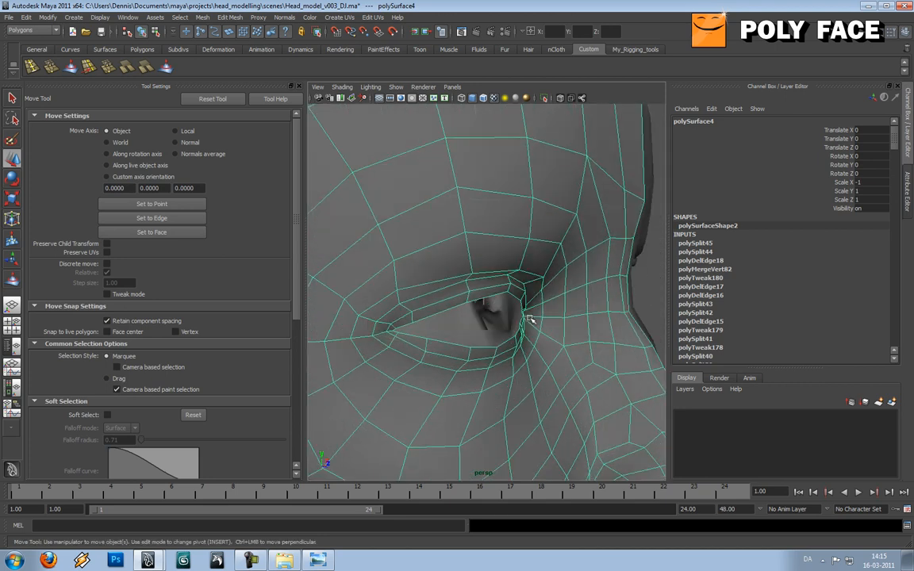
Step: Reposition the column of vertices between the inner eye corner and the side of the nose bridge
{"action": "middle_click_drag", "start_coordinate": [529, 318], "coordinate": [500, 322], "text": "alt"}
{"action": "scroll", "coordinate": [500, 322], "scroll_direction": "up", "scroll_amount": 4}
{"action": "right_click_drag", "start_coordinate": [524, 321], "coordinate": [496, 321]}
{"action": "left_click", "coordinate": [520, 320]}
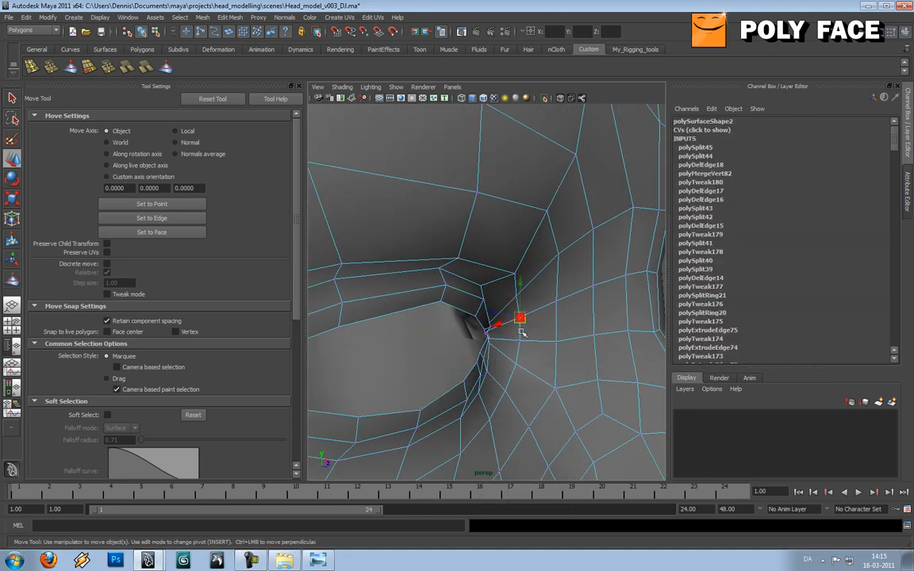
{"action": "left_click_drag", "start_coordinate": [524, 349], "coordinate": [482, 313], "text": "alt"}
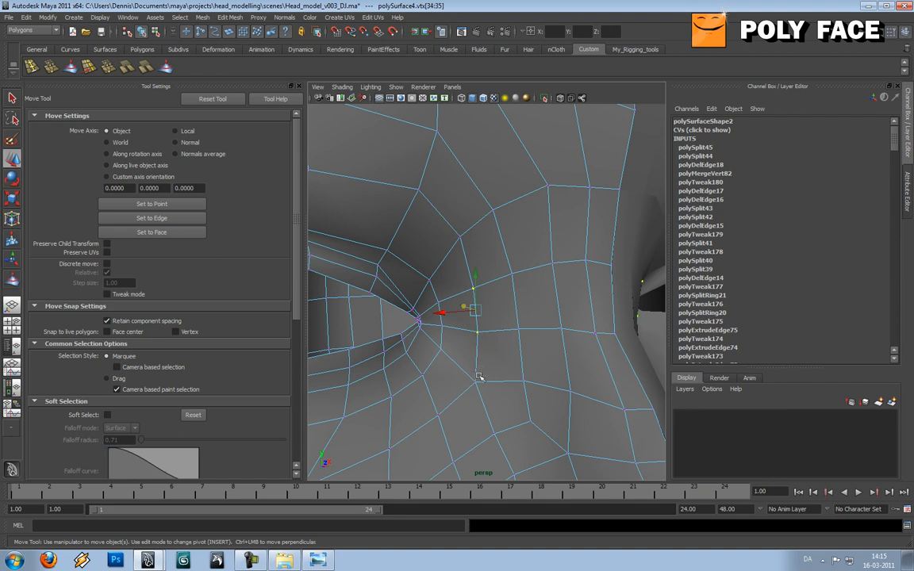
{"action": "left_click_drag", "start_coordinate": [472, 343], "coordinate": [453, 333], "text": "alt"}
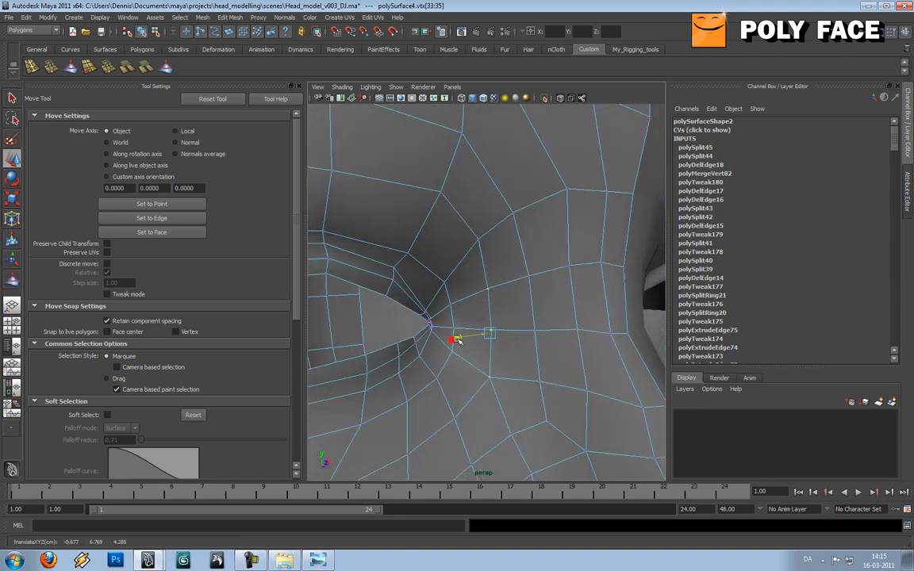
Step: Examine the inner eye corner and nose bridge in smooth preview from several angles
{"action": "right_click_drag", "start_coordinate": [458, 308], "coordinate": [464, 297]}
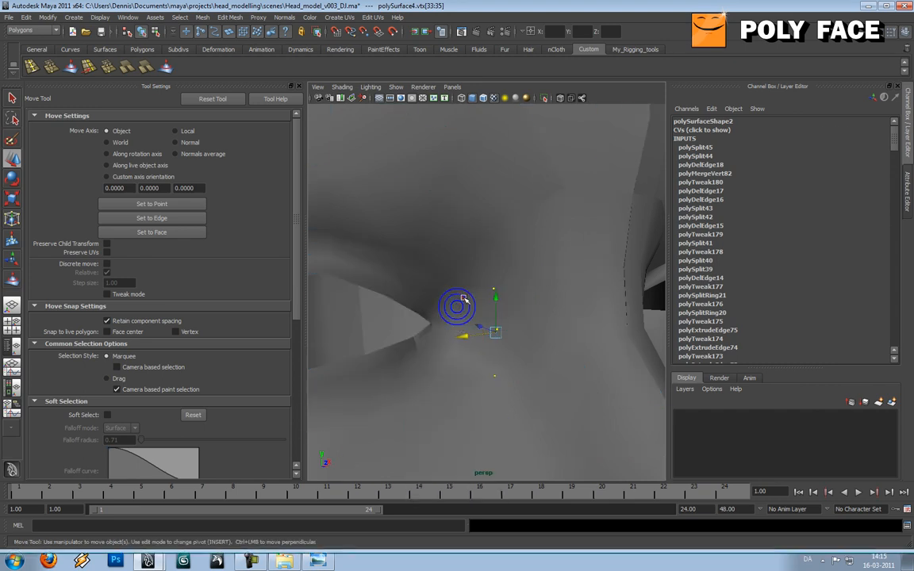
{"action": "key", "text": "3"}
{"action": "scroll", "coordinate": [465, 296], "scroll_direction": "down", "scroll_amount": 5}
{"action": "left_click", "coordinate": [359, 138]}
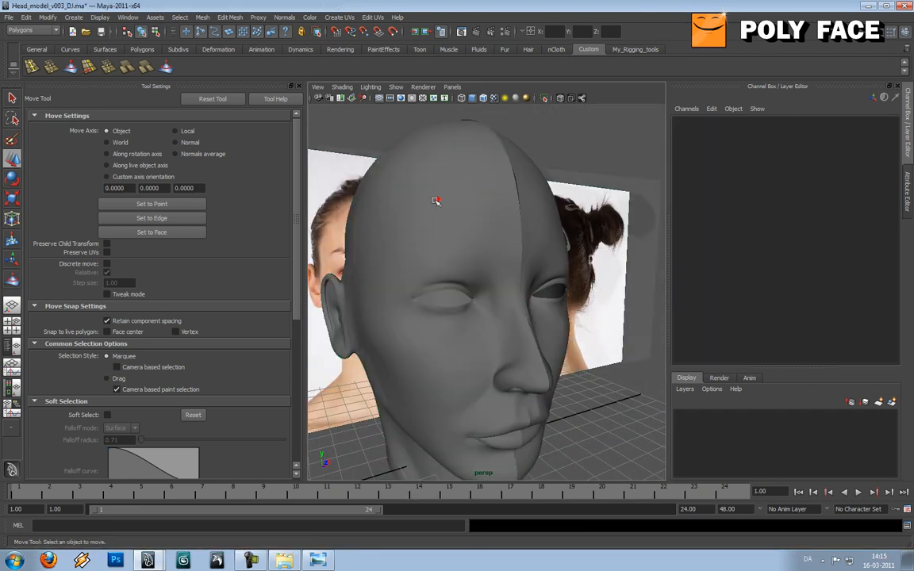
{"action": "left_click_drag", "start_coordinate": [437, 200], "coordinate": [394, 195], "text": "alt"}
{"action": "scroll", "coordinate": [449, 295], "scroll_direction": "up", "scroll_amount": 4}
{"action": "left_click_drag", "start_coordinate": [450, 295], "coordinate": [413, 213], "text": "alt"}
{"action": "left_click", "coordinate": [481, 294]}
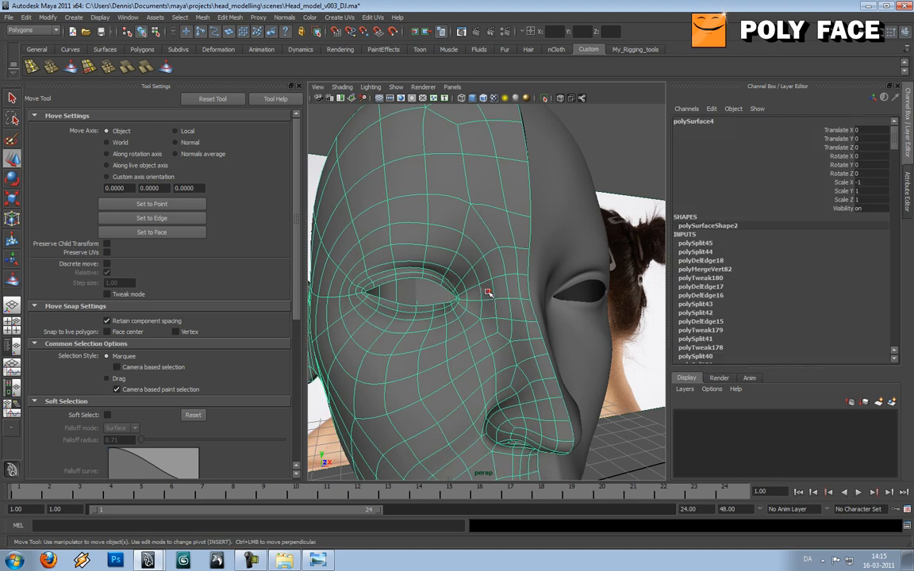
Step: Smooth the mesh around the inner eye corner with a sculpt brush of radius 0.2355 and check it in smooth preview
{"action": "key", "text": "1"}
{"action": "left_click", "coordinate": [166, 67]}
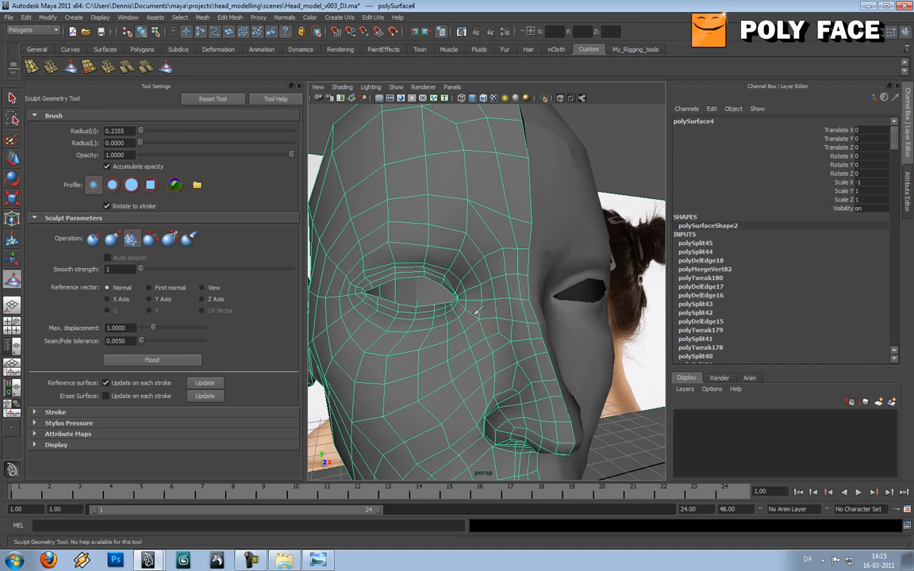
{"action": "mouse_move", "coordinate": [493, 274]}
{"action": "left_mouse_down", "text": "alt"}
{"action": "mouse_move", "coordinate": [506, 284]}
{"action": "mouse_move", "coordinate": [551, 265]}
{"action": "mouse_move", "coordinate": [432, 263]}
{"action": "mouse_move", "coordinate": [489, 265]}
{"action": "mouse_move", "coordinate": [475, 268]}
{"action": "mouse_move", "coordinate": [493, 278]}
{"action": "left_mouse_up", "text": "alt"}
{"action": "key", "text": "w"}
{"action": "key", "text": "3"}
{"action": "left_click", "coordinate": [638, 200]}
{"action": "scroll", "coordinate": [453, 262], "scroll_direction": "up", "scroll_amount": 6}
{"action": "left_click", "coordinate": [464, 267]}
{"action": "key", "text": "1"}
{"action": "scroll", "coordinate": [499, 282], "scroll_direction": "up", "scroll_amount": 4}
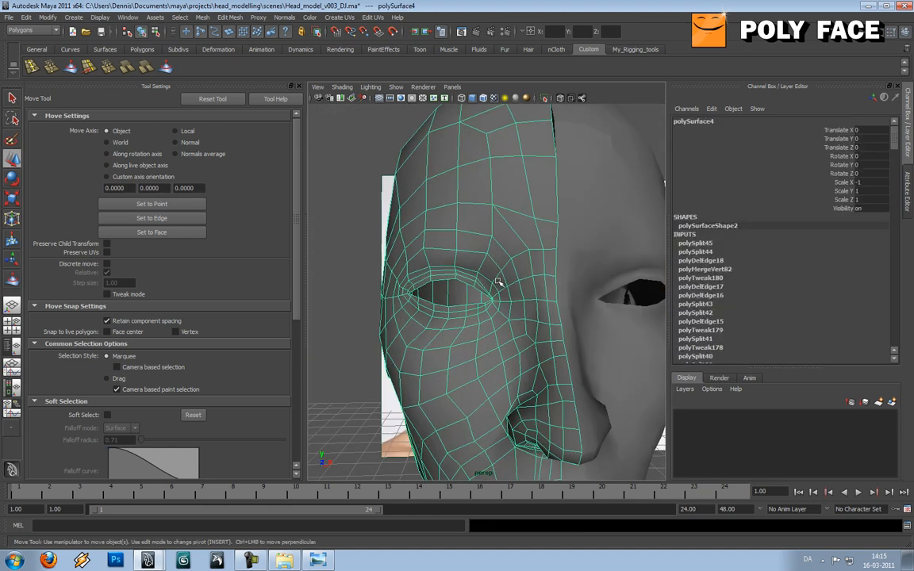
Step: Display the Outliner, hide the tool settings and unhide the eyeball sphere pSphere1
{"action": "left_click", "coordinate": [12, 350]}
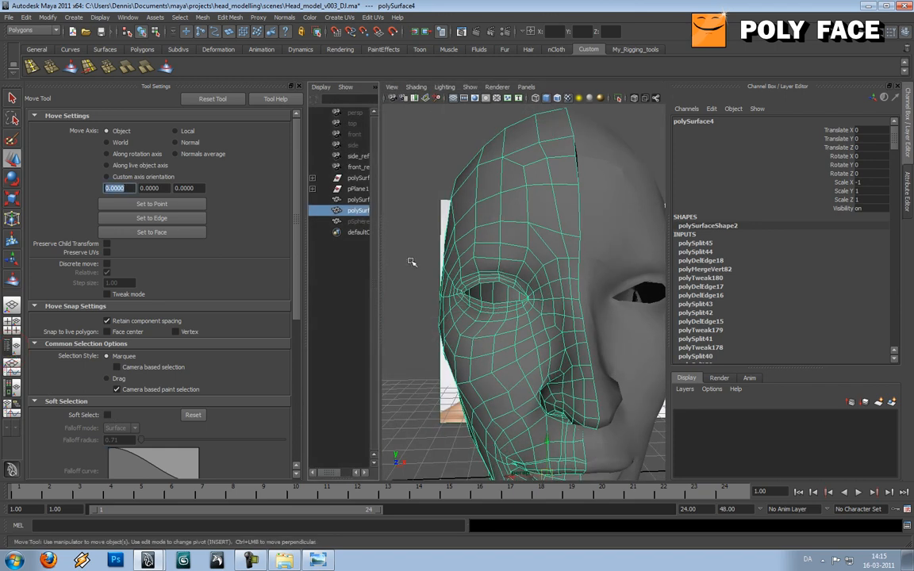
{"action": "left_click", "coordinate": [299, 86]}
{"action": "left_click", "coordinate": [64, 223]}
{"action": "key", "text": "shift+h"}
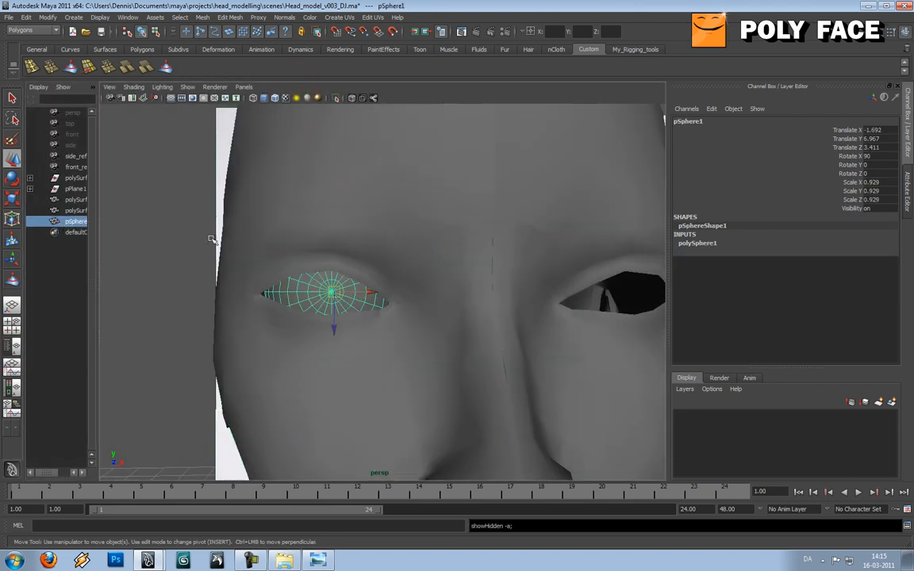
Step: Examine how the eyeball fits behind the eyelids from the front and from an angle
{"action": "left_click", "coordinate": [200, 208]}
{"action": "left_click_drag", "start_coordinate": [239, 255], "coordinate": [286, 273], "text": "alt"}
{"action": "left_click", "coordinate": [310, 255]}
{"action": "scroll", "coordinate": [310, 255], "scroll_direction": "down", "scroll_amount": 5}
{"action": "left_click", "coordinate": [278, 263]}
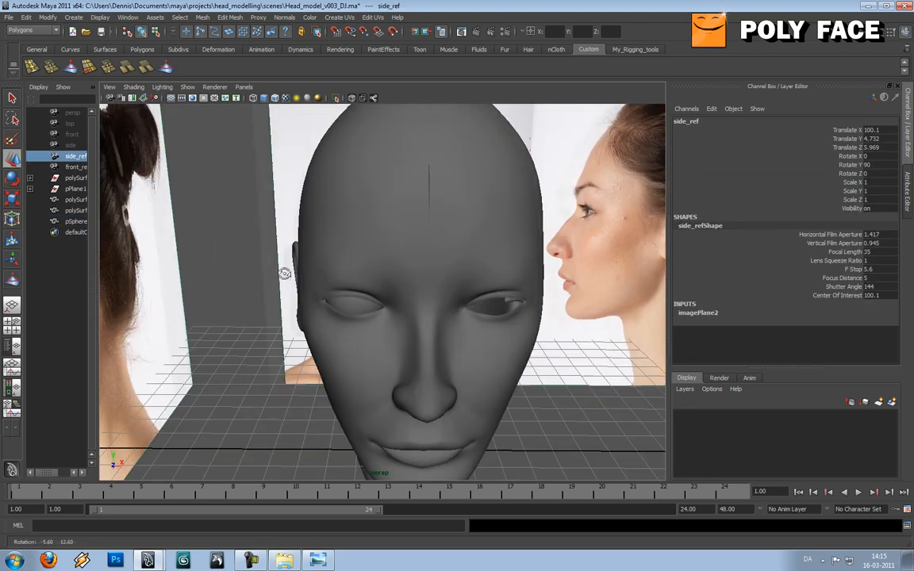
{"action": "middle_click_drag", "start_coordinate": [286, 274], "coordinate": [304, 277], "text": "alt"}
{"action": "scroll", "coordinate": [315, 272], "scroll_direction": "up", "scroll_amount": 4}
{"action": "left_click_drag", "start_coordinate": [317, 270], "coordinate": [358, 272], "text": "alt"}
Step: Reposition the vertices beside the outer corner of the eye on the head mesh
{"action": "left_click", "coordinate": [326, 251]}
{"action": "scroll", "coordinate": [360, 269], "scroll_direction": "up", "scroll_amount": 4}
{"action": "right_click_drag", "start_coordinate": [358, 272], "coordinate": [337, 271]}
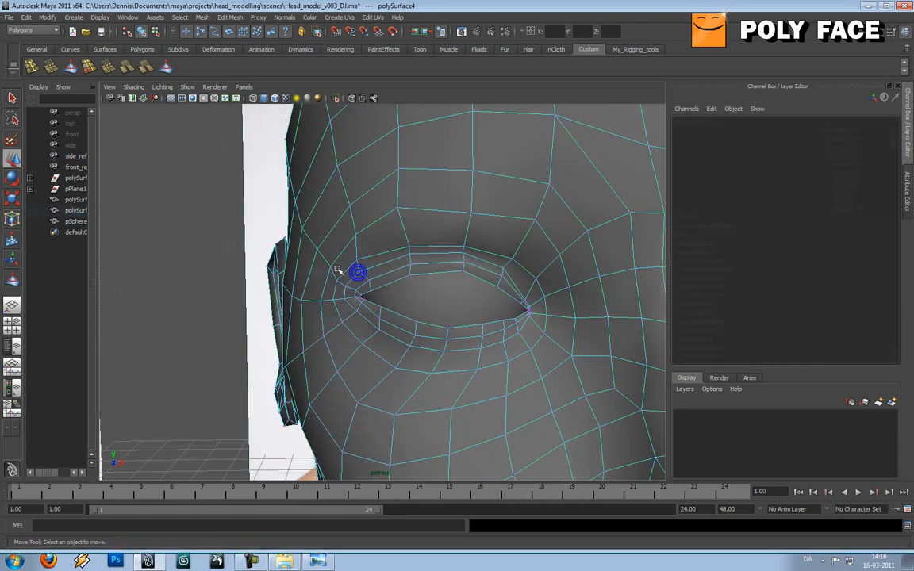
{"action": "left_click", "coordinate": [339, 279]}
{"action": "left_click_drag", "start_coordinate": [339, 280], "coordinate": [340, 283], "text": "alt"}
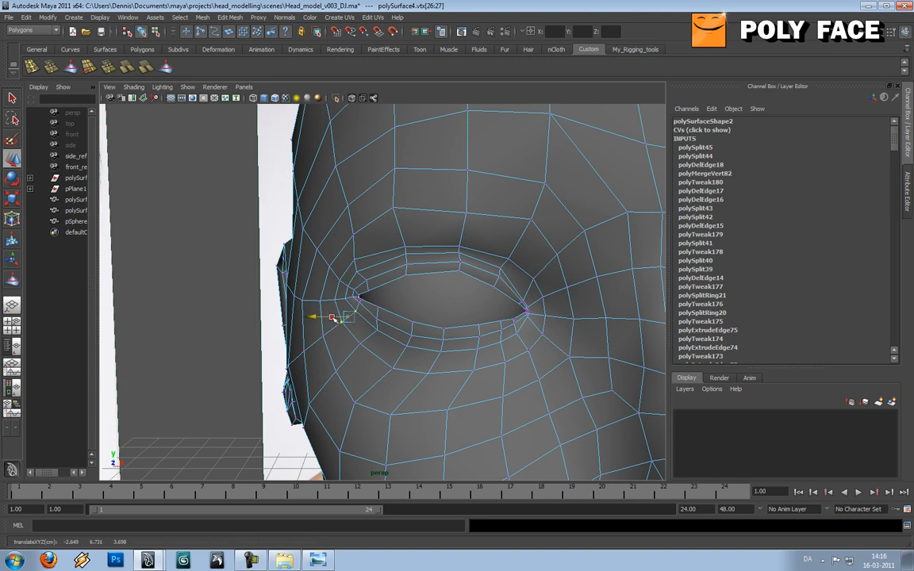
{"action": "left_click_drag", "start_coordinate": [395, 306], "coordinate": [384, 310], "text": "alt"}
{"action": "right_click_drag", "start_coordinate": [384, 310], "coordinate": [398, 304], "text": "alt"}
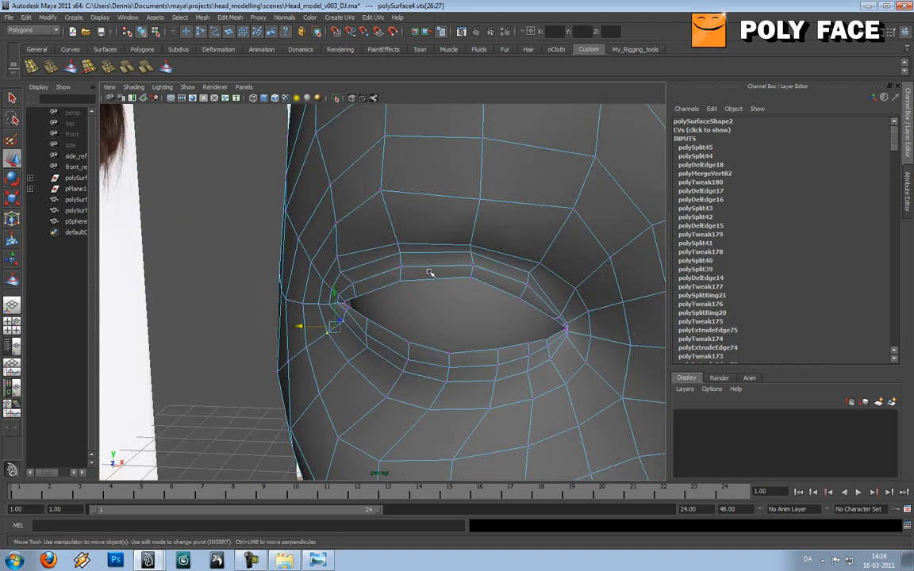
Step: Extrude the border edges of the eye opening twice, pushing the new edges inward to give the eyelids thickness
{"action": "right_click_drag", "start_coordinate": [429, 273], "coordinate": [430, 248]}
{"action": "left_click", "coordinate": [425, 282]}
{"action": "left_click_drag", "start_coordinate": [407, 286], "coordinate": [473, 311], "text": "alt"}
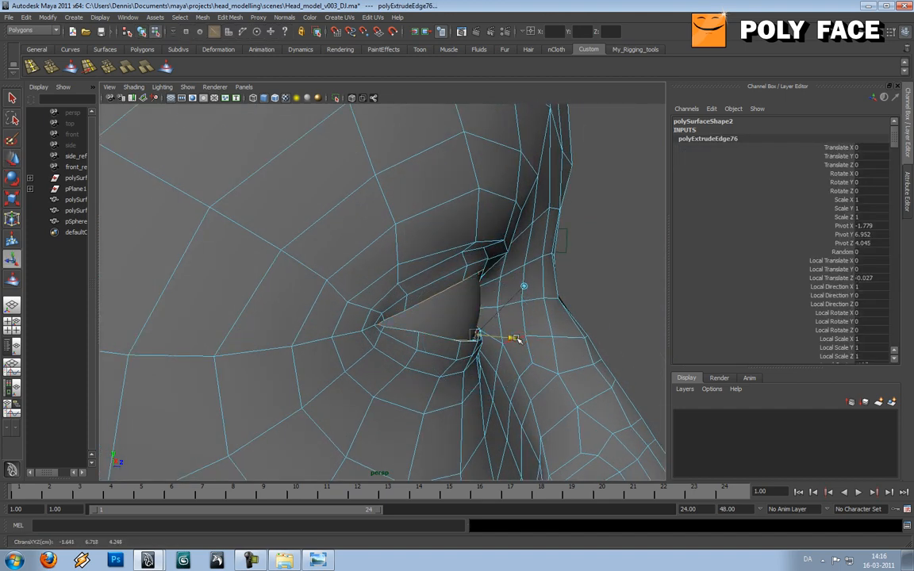
{"action": "left_click_drag", "start_coordinate": [517, 339], "coordinate": [465, 334], "text": "alt"}
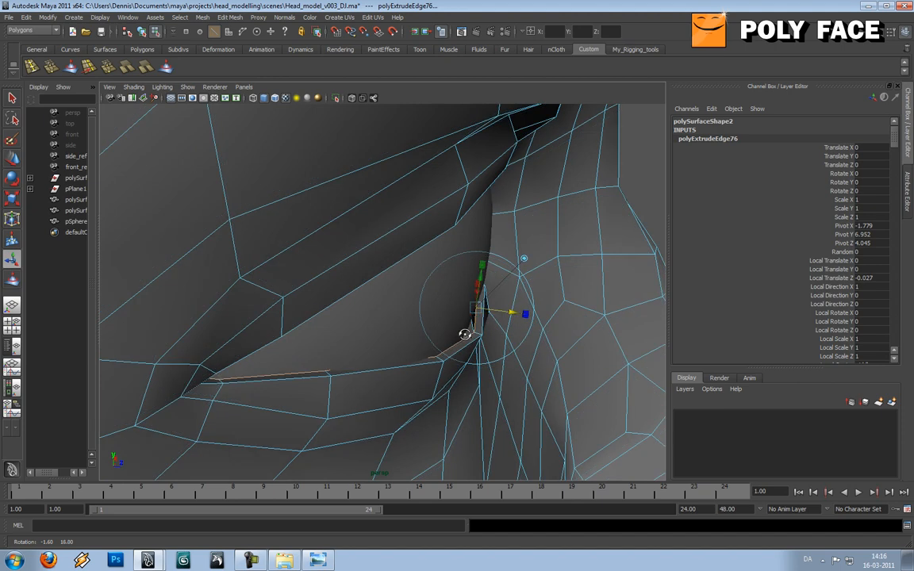
{"action": "key", "text": "g"}
{"action": "key", "text": "w"}
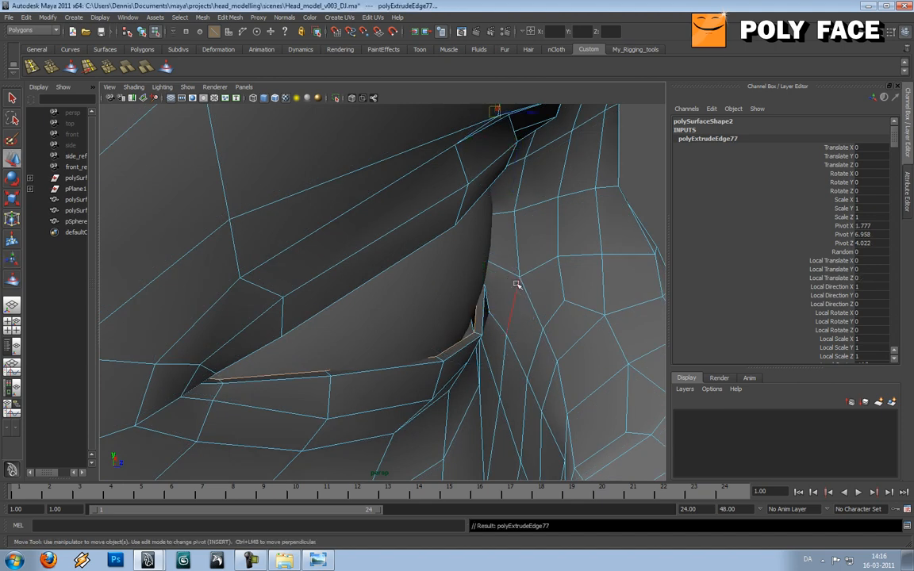
{"action": "left_click_drag", "start_coordinate": [538, 117], "coordinate": [533, 115]}
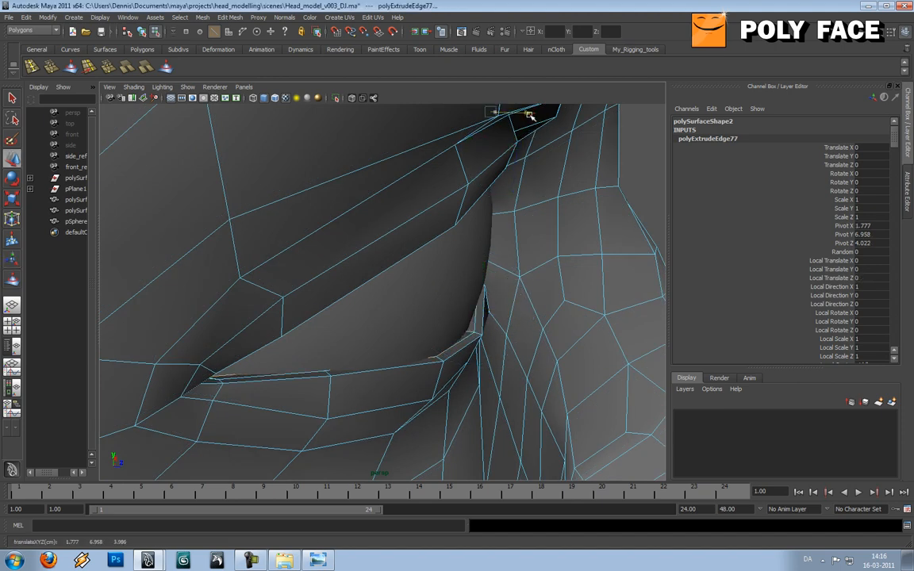
{"action": "left_click_drag", "start_coordinate": [525, 233], "coordinate": [421, 208], "text": "alt"}
Step: Examine the thickened eyelids in smooth preview from the front, up close and from a distance
{"action": "scroll", "coordinate": [438, 219], "scroll_direction": "down", "scroll_amount": 3}
{"action": "right_click_drag", "start_coordinate": [418, 208], "coordinate": [435, 201]}
{"action": "left_click", "coordinate": [430, 201]}
{"action": "key", "text": "3"}
{"action": "left_click", "coordinate": [139, 204]}
{"action": "scroll", "coordinate": [238, 253], "scroll_direction": "down", "scroll_amount": 5}
{"action": "left_click_drag", "start_coordinate": [373, 258], "coordinate": [380, 307], "text": "alt"}
{"action": "scroll", "coordinate": [397, 312], "scroll_direction": "up", "scroll_amount": 8}
{"action": "scroll", "coordinate": [371, 303], "scroll_direction": "down", "scroll_amount": 6}
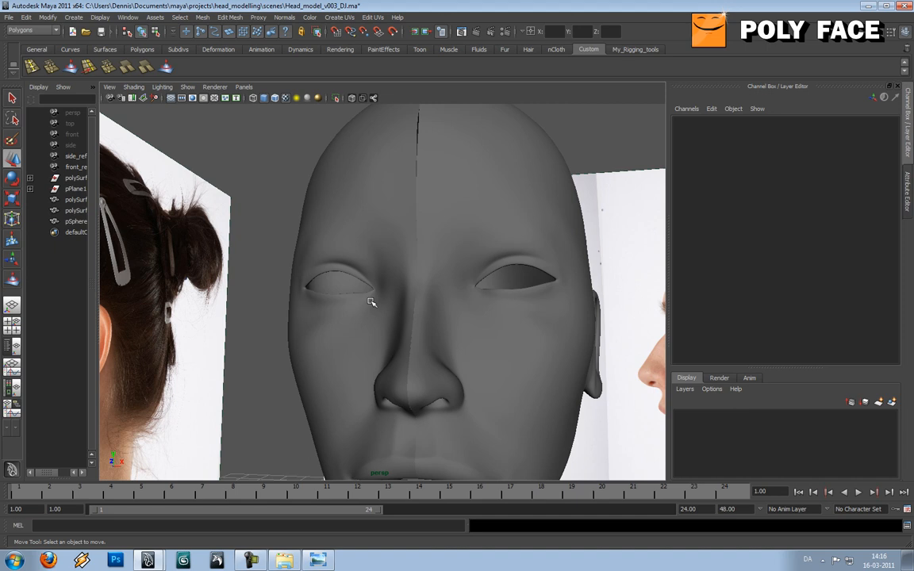
{"action": "mouse_move", "coordinate": [344, 306]}
{"action": "left_mouse_down", "text": "alt"}
{"action": "mouse_move", "coordinate": [388, 306]}
{"action": "mouse_move", "coordinate": [316, 312]}
{"action": "mouse_move", "coordinate": [340, 308]}
{"action": "left_mouse_up", "text": "alt"}
Step: Adjust the cluster of innermost eyelid vertices at the outer corner of the eye
{"action": "left_click", "coordinate": [304, 312]}
{"action": "scroll", "coordinate": [351, 304], "scroll_direction": "up", "scroll_amount": 5}
{"action": "middle_click_drag", "start_coordinate": [351, 304], "coordinate": [423, 312], "text": "alt"}
{"action": "scroll", "coordinate": [412, 311], "scroll_direction": "up", "scroll_amount": 4}
{"action": "left_click_drag", "start_coordinate": [405, 309], "coordinate": [350, 290], "text": "alt"}
{"action": "right_click_drag", "start_coordinate": [349, 290], "coordinate": [326, 291]}
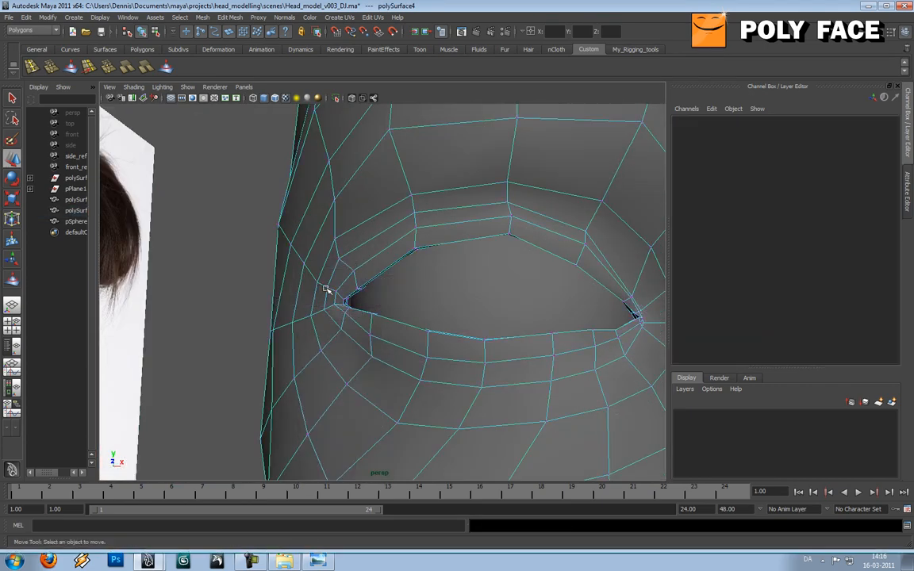
{"action": "left_click", "coordinate": [349, 310]}
{"action": "left_click_drag", "start_coordinate": [347, 311], "coordinate": [395, 230], "text": "alt"}
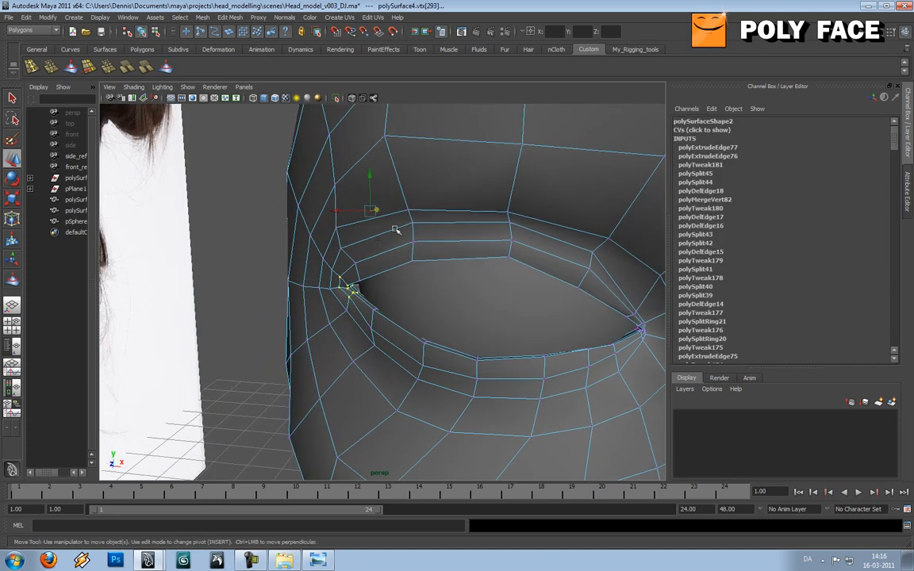
{"action": "left_click_drag", "start_coordinate": [339, 230], "coordinate": [316, 305]}
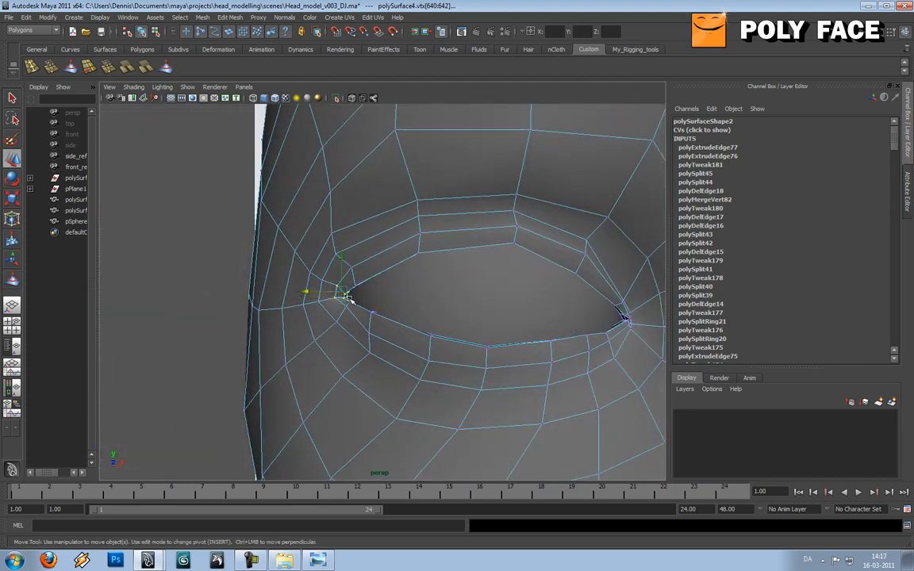
Step: Reposition the vertices of the surrounding edge loops beside the outer eye corner and check the eye in smooth preview
{"action": "mouse_move", "coordinate": [327, 292]}
{"action": "left_mouse_down", "text": "alt"}
{"action": "mouse_move", "coordinate": [317, 294]}
{"action": "mouse_move", "coordinate": [332, 277]}
{"action": "left_mouse_up", "text": "alt"}
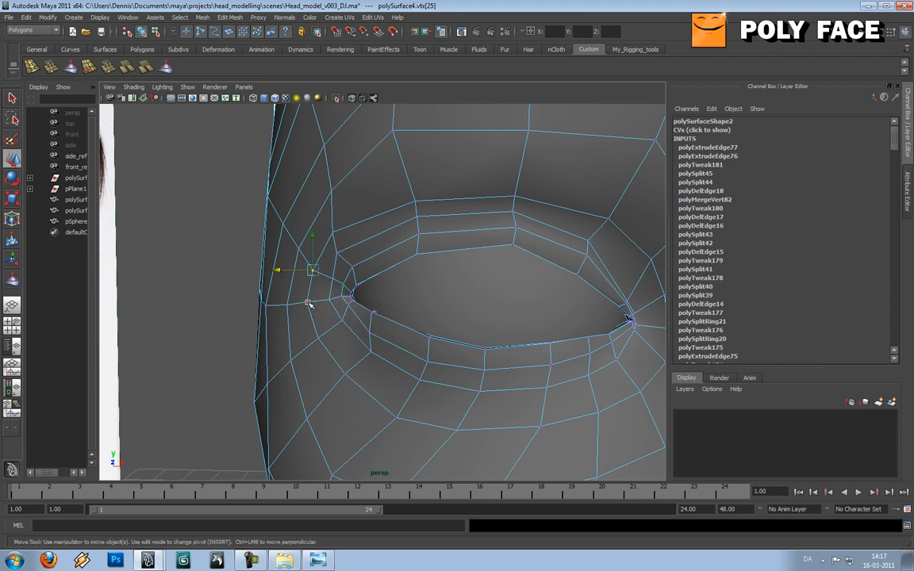
{"action": "left_click_drag", "start_coordinate": [290, 307], "coordinate": [294, 307]}
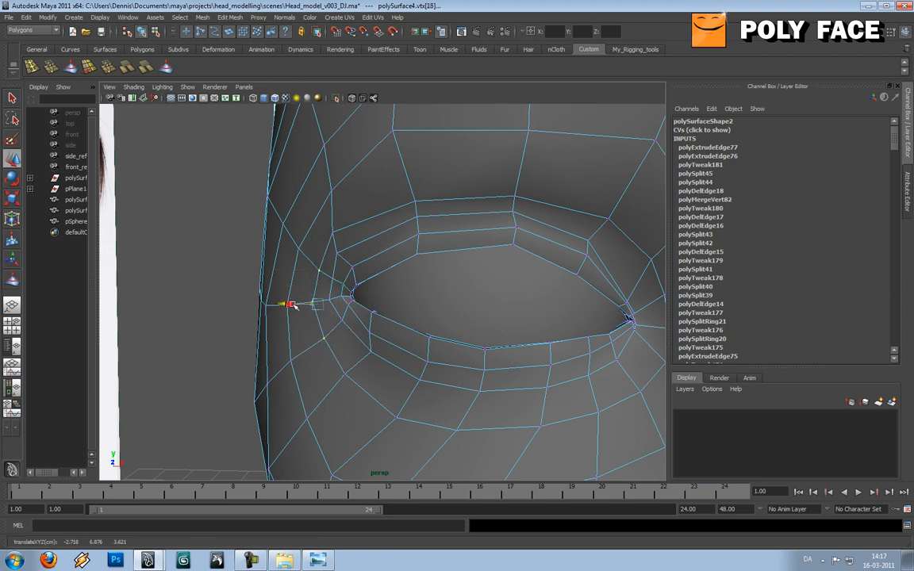
{"action": "left_click", "coordinate": [320, 254]}
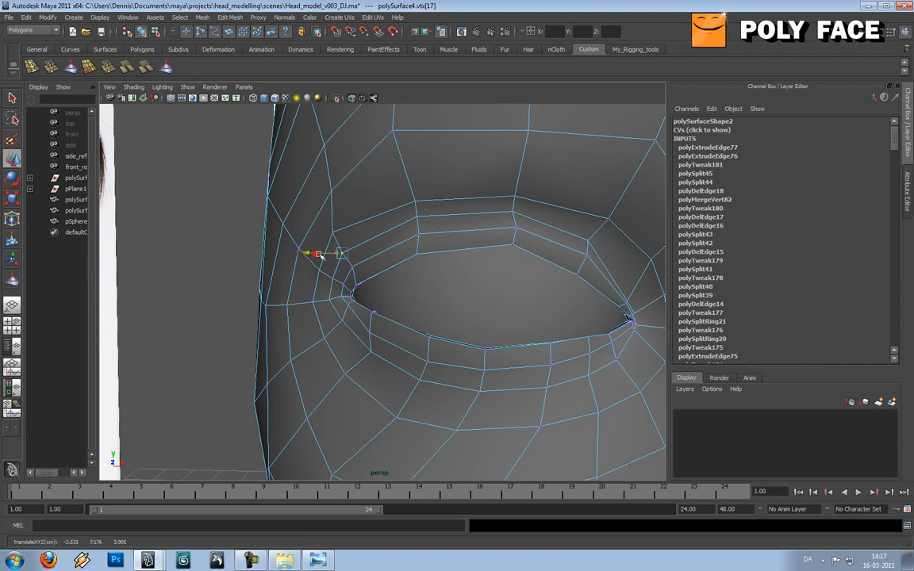
{"action": "right_click_drag", "start_coordinate": [393, 239], "coordinate": [406, 226]}
{"action": "left_click", "coordinate": [212, 222]}
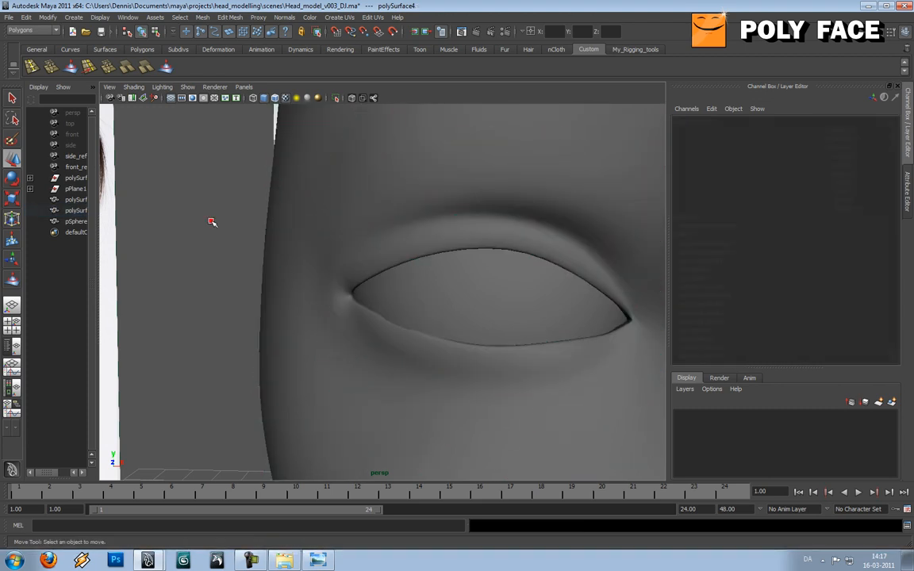
{"action": "scroll", "coordinate": [266, 252], "scroll_direction": "down", "scroll_amount": 4}
{"action": "left_click_drag", "start_coordinate": [265, 253], "coordinate": [365, 257], "text": "alt"}
{"action": "left_click_drag", "start_coordinate": [310, 260], "coordinate": [297, 261], "text": "alt"}
{"action": "scroll", "coordinate": [325, 268], "scroll_direction": "up", "scroll_amount": 5}
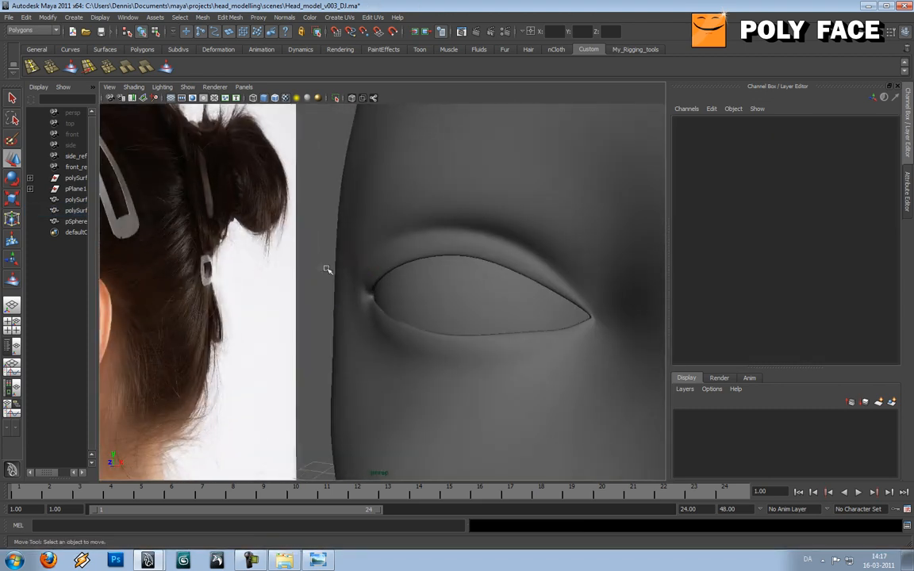
Step: Even out the vertices just above the outer eye corner on the unsmoothed mesh
{"action": "left_click", "coordinate": [375, 264]}
{"action": "key", "text": "1"}
{"action": "scroll", "coordinate": [397, 277], "scroll_direction": "up", "scroll_amount": 3}
{"action": "left_click_drag", "start_coordinate": [396, 283], "coordinate": [410, 273], "text": "alt"}
{"action": "right_click_drag", "start_coordinate": [409, 272], "coordinate": [364, 268]}
{"action": "left_click", "coordinate": [380, 307]}
{"action": "left_click_drag", "start_coordinate": [373, 309], "coordinate": [359, 306]}
{"action": "left_click", "coordinate": [382, 253]}
{"action": "left_click_drag", "start_coordinate": [366, 270], "coordinate": [373, 248]}
{"action": "left_click", "coordinate": [371, 250]}
{"action": "left_click", "coordinate": [380, 270]}
{"action": "left_click", "coordinate": [380, 270]}
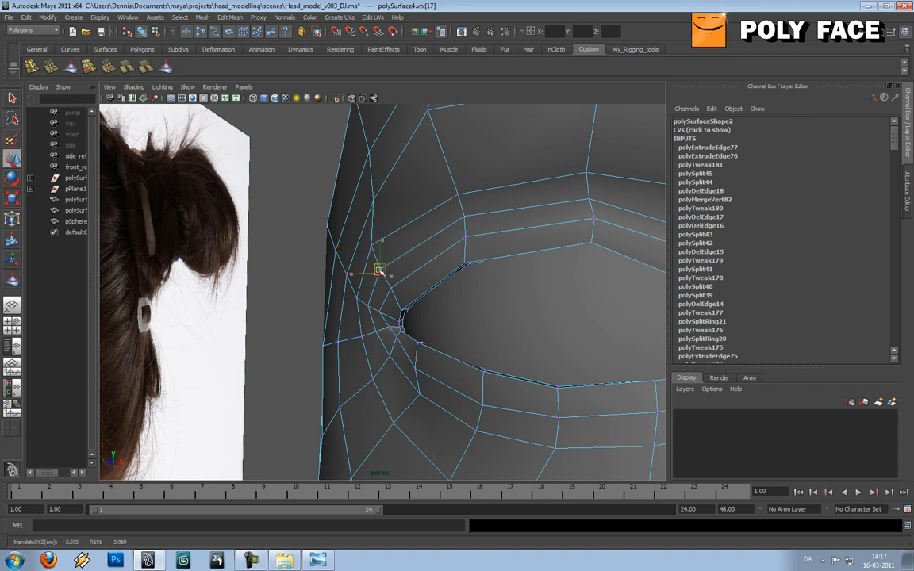
Step: Move the loop vertex beside the outer eye corner and check the whole face in smooth preview
{"action": "left_click", "coordinate": [368, 306]}
{"action": "left_click", "coordinate": [356, 298]}
{"action": "right_click_drag", "start_coordinate": [448, 215], "coordinate": [466, 206]}
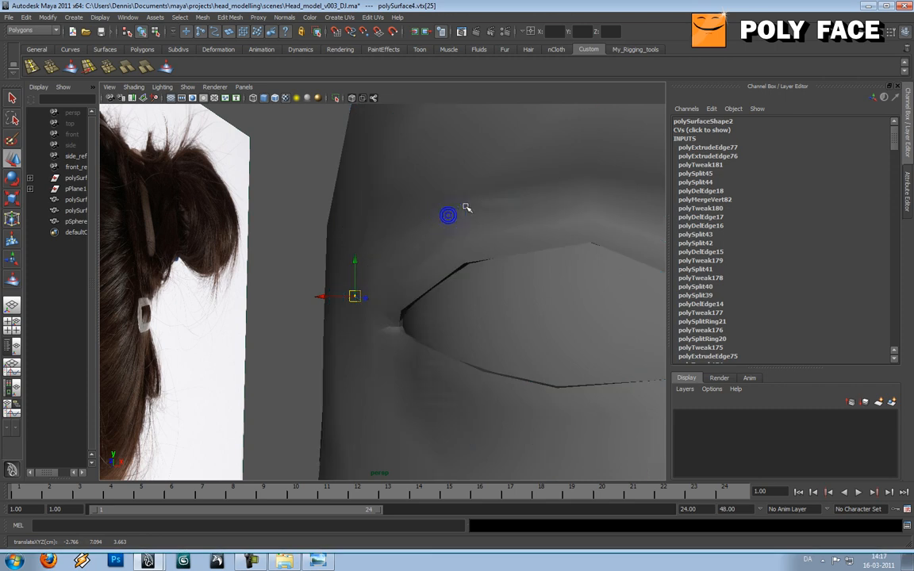
{"action": "left_click", "coordinate": [467, 207]}
{"action": "key", "text": "3"}
{"action": "left_click", "coordinate": [280, 216]}
{"action": "left_click_drag", "start_coordinate": [279, 216], "coordinate": [416, 251], "text": "alt"}
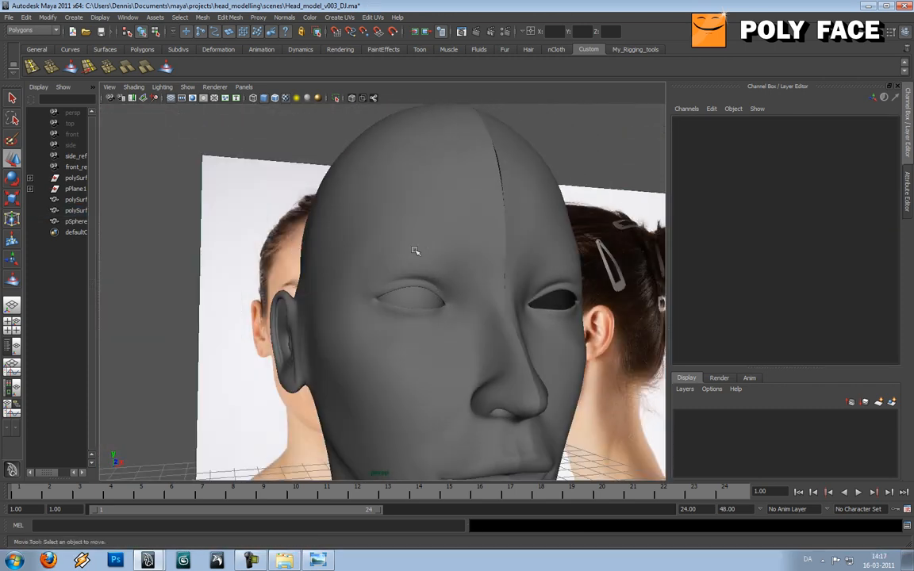
{"action": "scroll", "coordinate": [405, 253], "scroll_direction": "up", "scroll_amount": 5}
Step: Smooth the mesh around the outer eye corner with a sculpt brush of radius 0.2355 and check it in smooth preview
{"action": "left_click", "coordinate": [391, 257]}
{"action": "key", "text": "1"}
{"action": "left_click", "coordinate": [166, 68]}
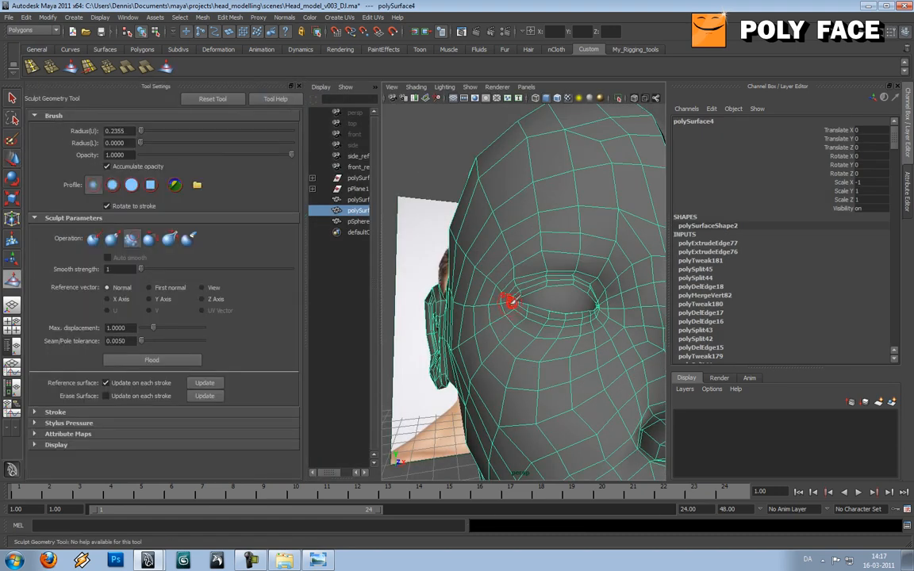
{"action": "key", "text": "3"}
{"action": "mouse_move", "coordinate": [445, 221]}
{"action": "left_mouse_down", "text": "alt"}
{"action": "mouse_move", "coordinate": [474, 247]}
{"action": "mouse_move", "coordinate": [407, 244]}
{"action": "left_mouse_up", "text": "alt"}
{"action": "key", "text": "w"}
{"action": "left_click", "coordinate": [384, 282]}
{"action": "mouse_move", "coordinate": [383, 285]}
{"action": "left_mouse_down", "text": "alt"}
{"action": "mouse_move", "coordinate": [445, 283]}
{"action": "mouse_move", "coordinate": [386, 288]}
{"action": "mouse_move", "coordinate": [427, 306]}
{"action": "mouse_move", "coordinate": [444, 284]}
{"action": "mouse_move", "coordinate": [505, 320]}
{"action": "left_mouse_up", "text": "alt"}
Step: Smooth the brow area above the eye with the sculpt brush in its smooth operation, radius 0.2355
{"action": "left_click", "coordinate": [444, 283]}
{"action": "left_click", "coordinate": [165, 65]}
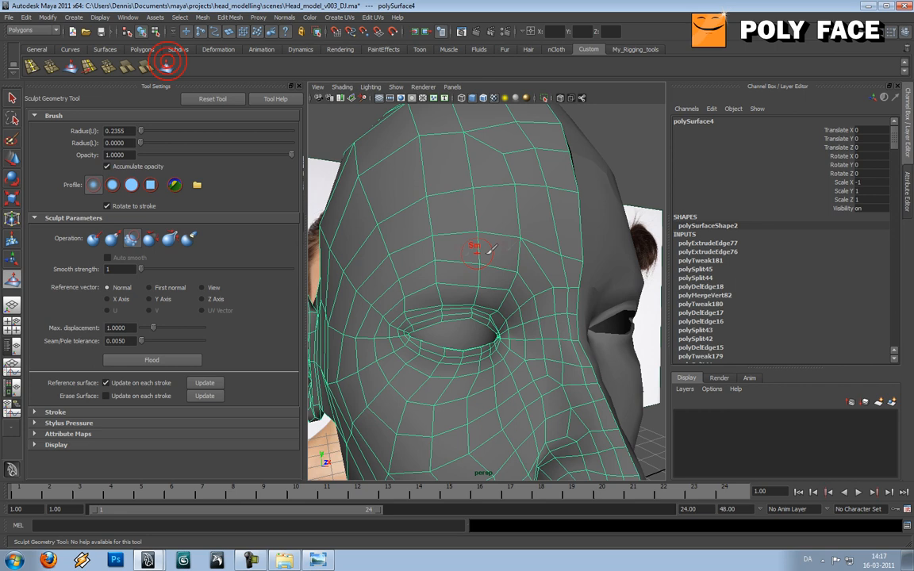
{"action": "key", "text": "w"}
{"action": "left_click", "coordinate": [336, 141]}
{"action": "left_click", "coordinate": [391, 175]}
{"action": "left_click", "coordinate": [336, 142]}
Step: Examine the whole head in smooth preview from the front and both three-quarter angles against the reference photos
{"action": "scroll", "coordinate": [480, 272], "scroll_direction": "down", "scroll_amount": 5}
{"action": "left_click_drag", "start_coordinate": [494, 288], "coordinate": [436, 301], "text": "alt"}
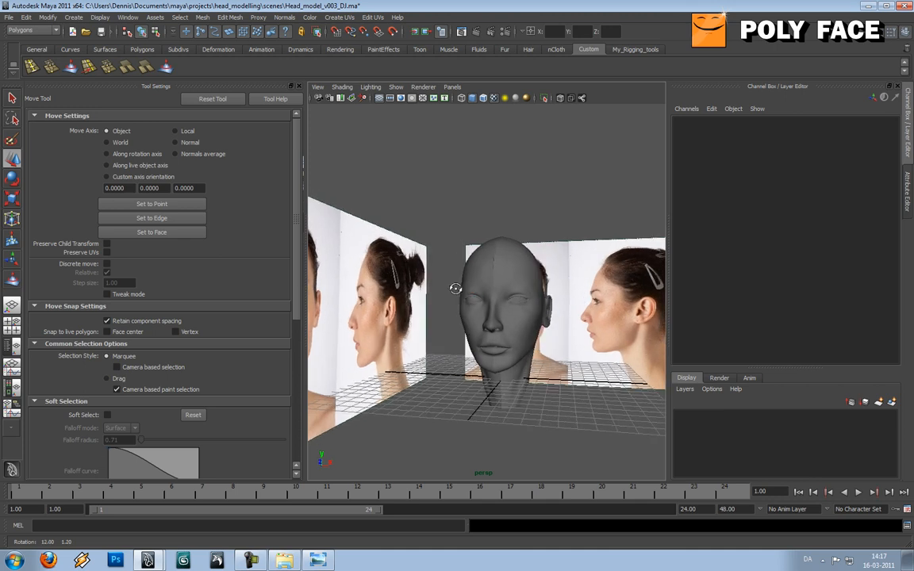
{"action": "scroll", "coordinate": [478, 300], "scroll_direction": "up", "scroll_amount": 5}
{"action": "scroll", "coordinate": [485, 298], "scroll_direction": "down", "scroll_amount": 5}
{"action": "scroll", "coordinate": [494, 295], "scroll_direction": "down", "scroll_amount": 2}
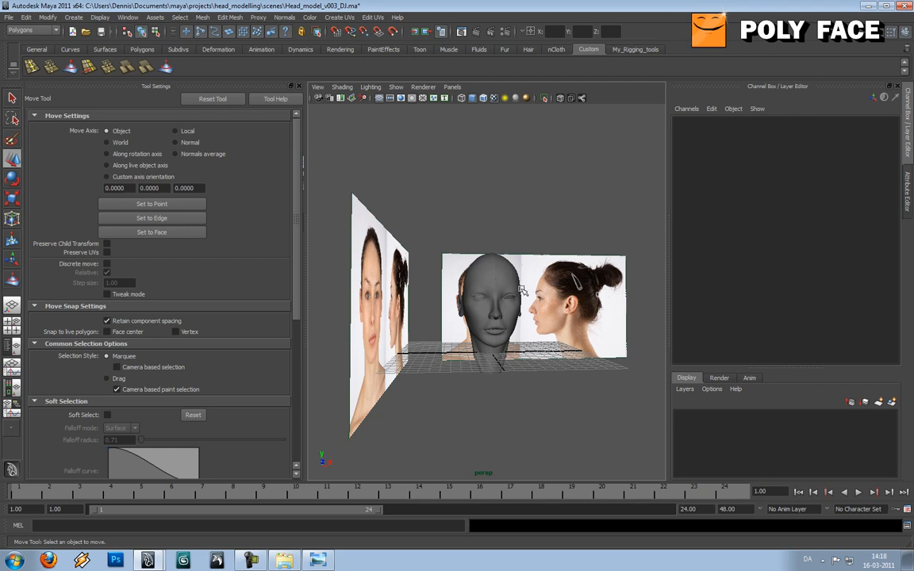
{"action": "scroll", "coordinate": [496, 288], "scroll_direction": "up", "scroll_amount": 5}
{"action": "left_click_drag", "start_coordinate": [493, 286], "coordinate": [512, 278], "text": "alt"}
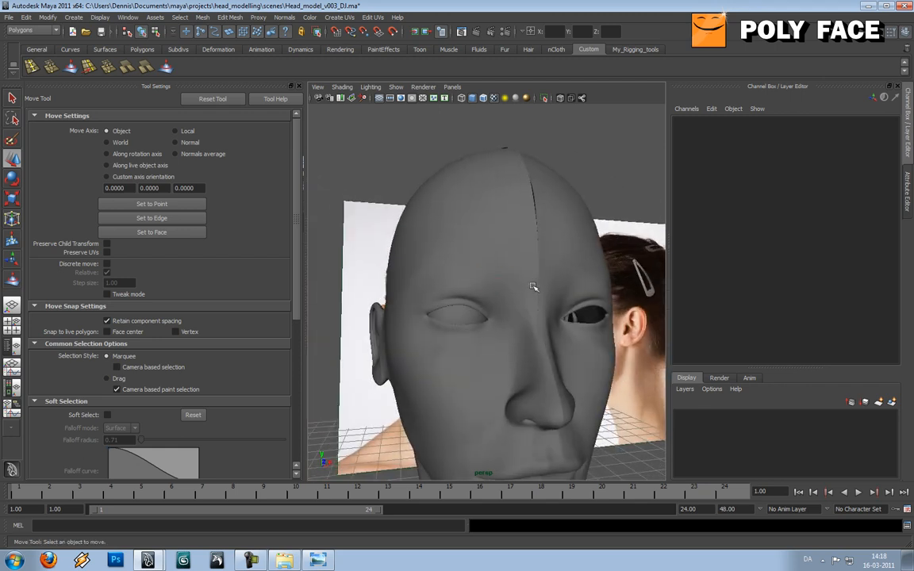
{"action": "left_click", "coordinate": [522, 275]}
{"action": "left_click", "coordinate": [353, 158]}
{"action": "left_click_drag", "start_coordinate": [386, 245], "coordinate": [316, 249], "text": "alt"}
{"action": "left_click_drag", "start_coordinate": [526, 295], "coordinate": [453, 296], "text": "alt"}
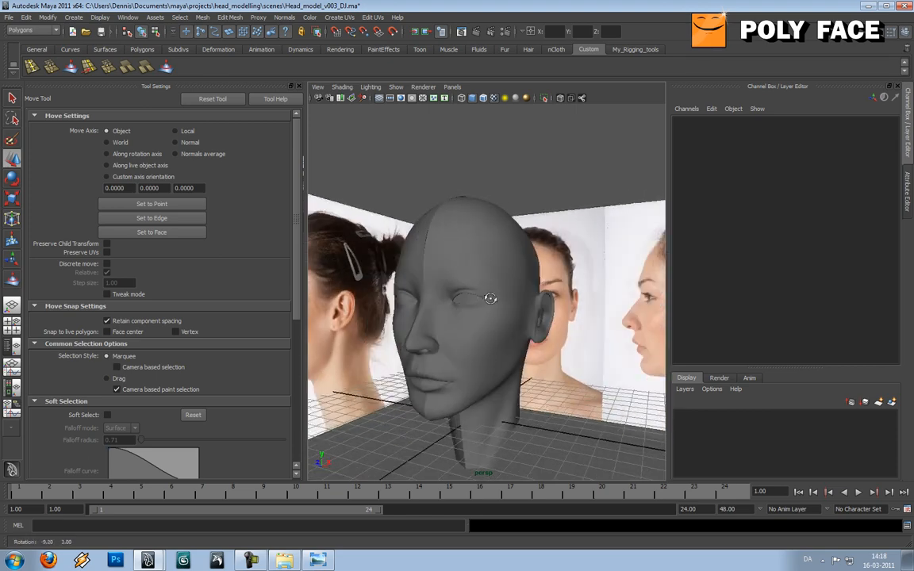
{"action": "mouse_move", "coordinate": [512, 297]}
{"action": "left_mouse_down", "text": "alt"}
{"action": "mouse_move", "coordinate": [453, 302]}
{"action": "mouse_move", "coordinate": [511, 304]}
{"action": "left_mouse_up", "text": "alt"}
{"action": "left_click_drag", "start_coordinate": [441, 297], "coordinate": [463, 308], "text": "alt"}
Step: Examine the ear and the side of the head in profile
{"action": "left_click", "coordinate": [534, 321]}
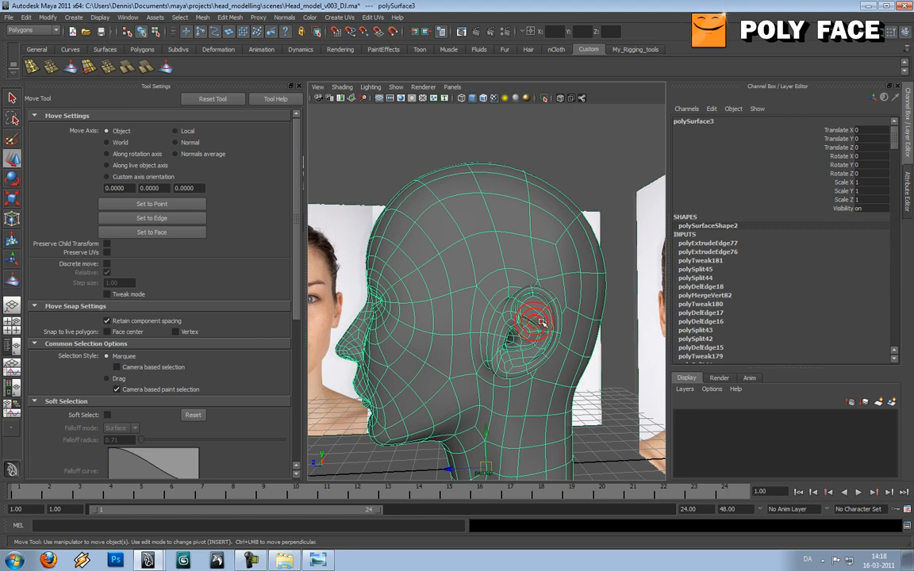
{"action": "middle_click_drag", "start_coordinate": [534, 321], "coordinate": [507, 331], "text": "alt"}
{"action": "scroll", "coordinate": [506, 330], "scroll_direction": "up", "scroll_amount": 3}
{"action": "scroll", "coordinate": [508, 330], "scroll_direction": "down", "scroll_amount": 6}
{"action": "left_click", "coordinate": [579, 412]}
{"action": "left_click_drag", "start_coordinate": [578, 412], "coordinate": [550, 367], "text": "alt"}
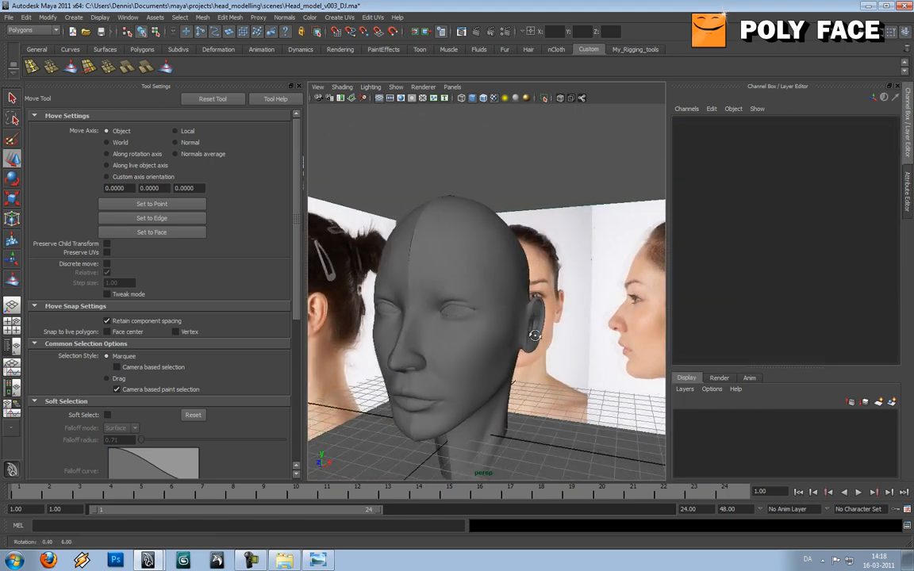
{"action": "scroll", "coordinate": [503, 321], "scroll_direction": "up", "scroll_amount": 3}
Step: Smooth the mesh between the eye and the ear with the sculpt brush, radius 0.2355
{"action": "left_click", "coordinate": [481, 323]}
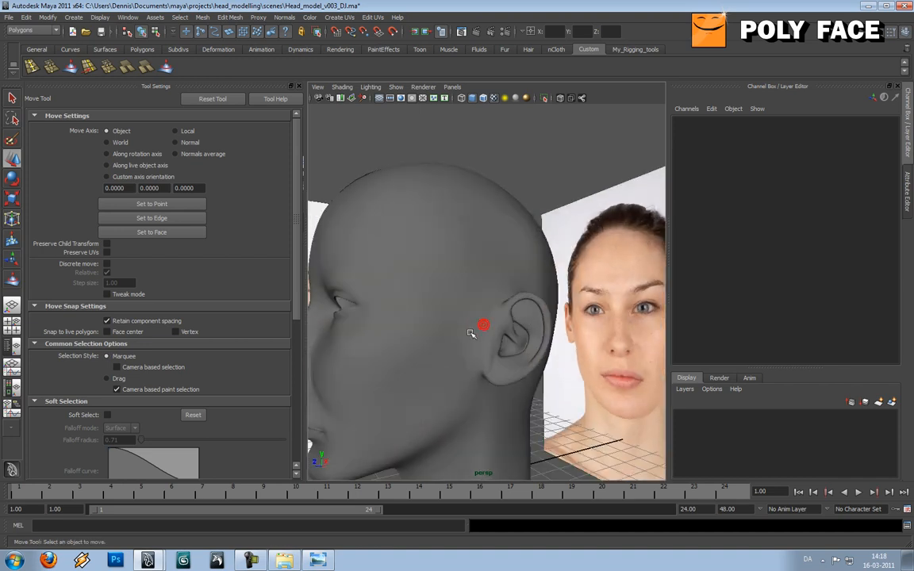
{"action": "left_click", "coordinate": [165, 71]}
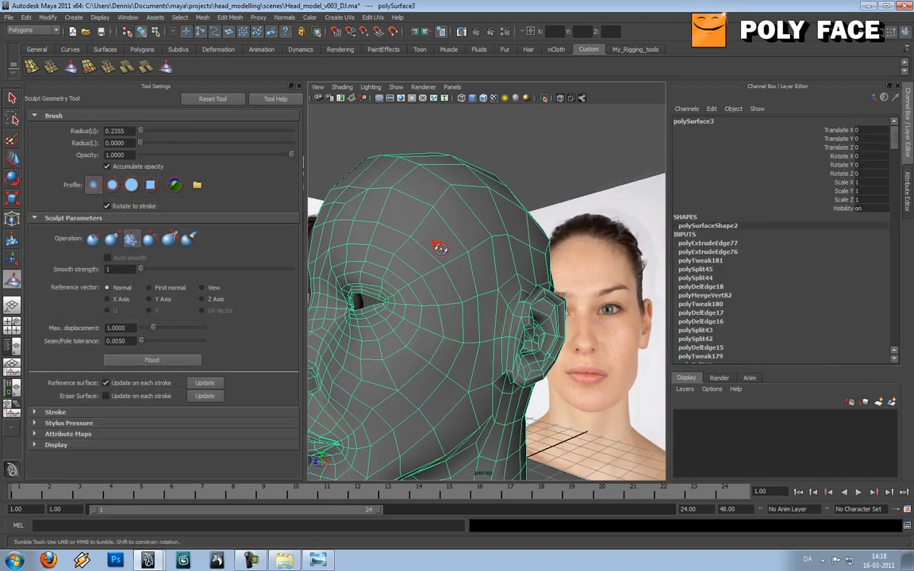
{"action": "left_click_drag", "start_coordinate": [455, 270], "coordinate": [435, 299], "text": "alt"}
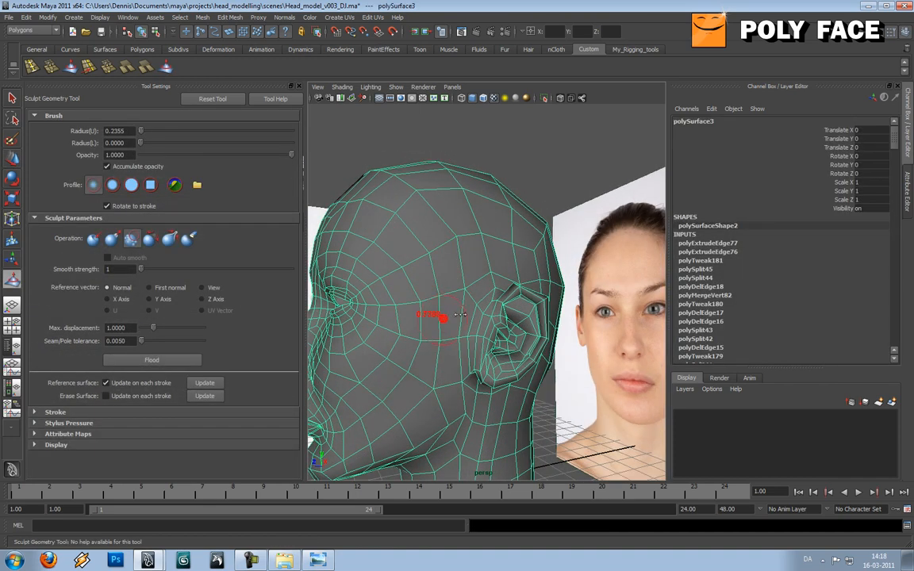
{"action": "mouse_move", "coordinate": [474, 272]}
{"action": "left_mouse_down", "text": "alt"}
{"action": "mouse_move", "coordinate": [473, 280]}
{"action": "mouse_move", "coordinate": [496, 283]}
{"action": "mouse_move", "coordinate": [475, 297]}
{"action": "mouse_move", "coordinate": [508, 310]}
{"action": "mouse_move", "coordinate": [480, 326]}
{"action": "mouse_move", "coordinate": [521, 224]}
{"action": "mouse_move", "coordinate": [556, 212]}
{"action": "mouse_move", "coordinate": [506, 255]}
{"action": "mouse_move", "coordinate": [547, 251]}
{"action": "mouse_move", "coordinate": [529, 255]}
{"action": "left_mouse_up", "text": "alt"}
{"action": "key", "text": "w"}
{"action": "left_click", "coordinate": [555, 212]}
Step: Reposition vertices on the side of the head in front of the ear and return to object mode
{"action": "middle_click_drag", "start_coordinate": [508, 305], "coordinate": [517, 278], "text": "alt"}
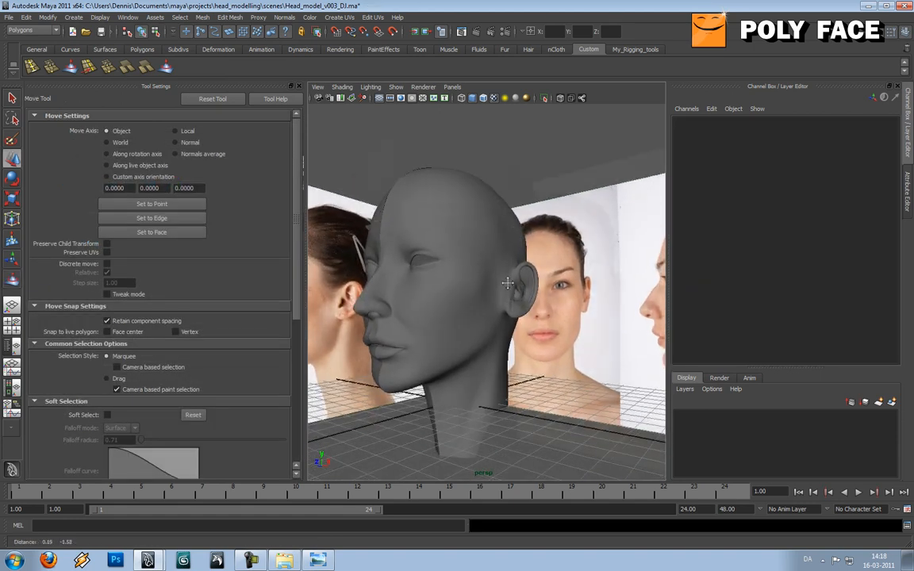
{"action": "right_click_drag", "start_coordinate": [480, 287], "coordinate": [511, 284], "text": "alt"}
{"action": "left_click", "coordinate": [510, 283]}
{"action": "left_click_drag", "start_coordinate": [511, 284], "coordinate": [544, 296], "text": "alt"}
{"action": "right_click_drag", "start_coordinate": [544, 296], "coordinate": [507, 292]}
{"action": "left_click", "coordinate": [556, 304]}
{"action": "left_click_drag", "start_coordinate": [573, 307], "coordinate": [548, 317]}
{"action": "left_click", "coordinate": [393, 290]}
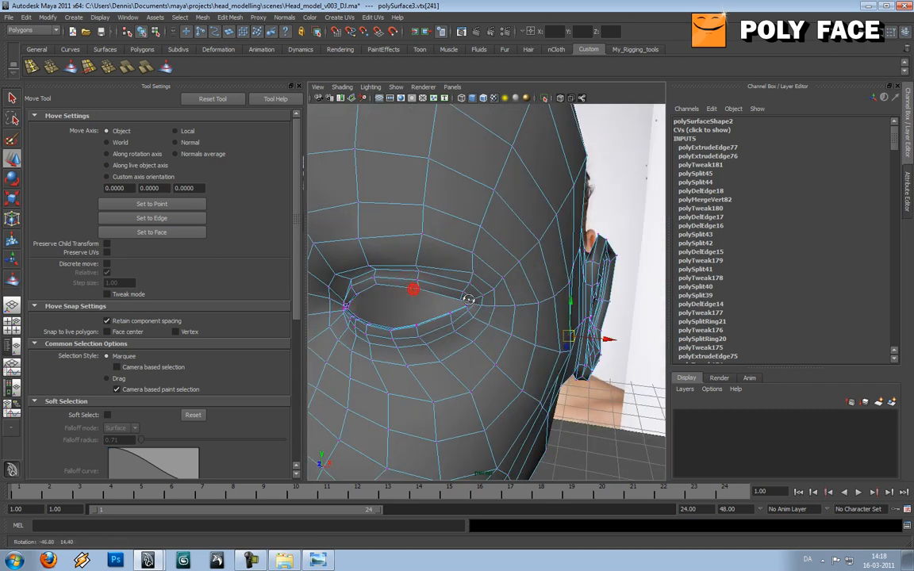
{"action": "left_click_drag", "start_coordinate": [614, 342], "coordinate": [529, 289], "text": "alt"}
{"action": "left_click", "coordinate": [488, 257]}
{"action": "scroll", "coordinate": [579, 286], "scroll_direction": "down", "scroll_amount": 5}
{"action": "right_click_drag", "start_coordinate": [435, 318], "coordinate": [454, 307]}
{"action": "left_click", "coordinate": [544, 402]}
Step: Examine the overall head shape from three-quarter views at close and far distances
{"action": "left_click_drag", "start_coordinate": [464, 346], "coordinate": [426, 324], "text": "alt"}
{"action": "scroll", "coordinate": [483, 342], "scroll_direction": "down", "scroll_amount": 4}
{"action": "scroll", "coordinate": [466, 326], "scroll_direction": "up", "scroll_amount": 5}
{"action": "scroll", "coordinate": [428, 326], "scroll_direction": "down", "scroll_amount": 4}
{"action": "middle_click_drag", "start_coordinate": [470, 311], "coordinate": [498, 304], "text": "alt"}
{"action": "left_click_drag", "start_coordinate": [447, 302], "coordinate": [517, 301], "text": "alt"}
{"action": "scroll", "coordinate": [519, 302], "scroll_direction": "down", "scroll_amount": 5}
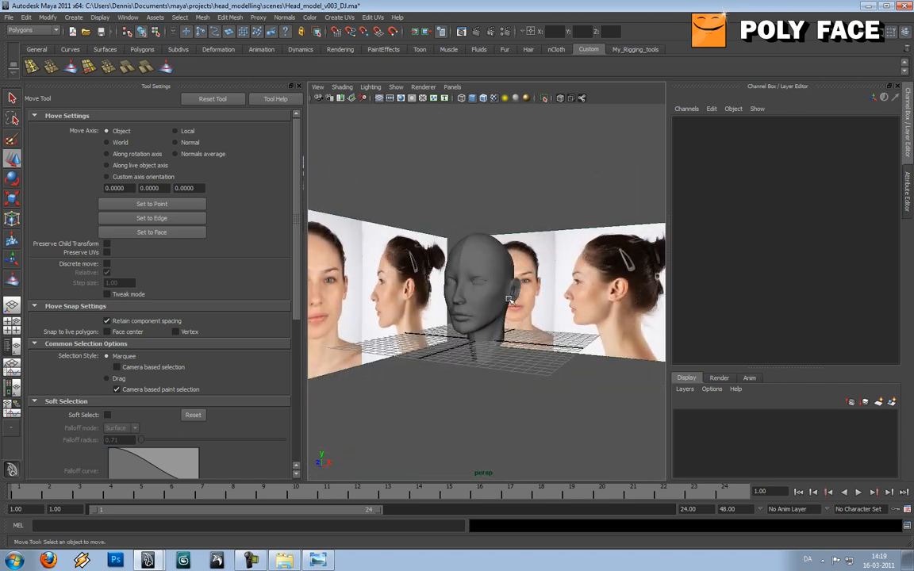
{"action": "scroll", "coordinate": [508, 296], "scroll_direction": "up", "scroll_amount": 5}
{"action": "left_click_drag", "start_coordinate": [506, 298], "coordinate": [492, 298], "text": "alt"}
Step: Compare the head's unsmoothed mesh with its smooth preview from the profile and three-quarter views
{"action": "left_click", "coordinate": [473, 298]}
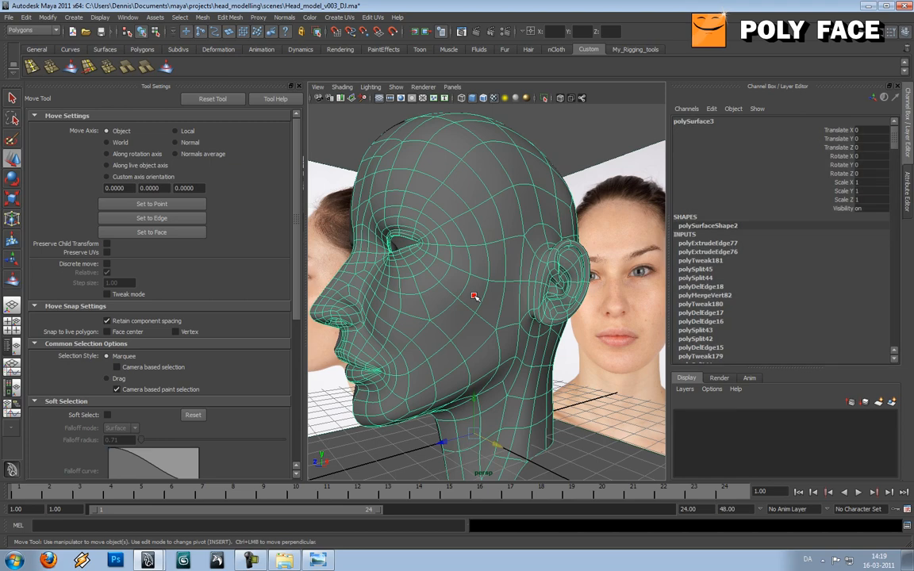
{"action": "left_click_drag", "start_coordinate": [427, 300], "coordinate": [459, 301], "text": "alt"}
{"action": "scroll", "coordinate": [487, 304], "scroll_direction": "down", "scroll_amount": 5}
{"action": "key", "text": "3"}
{"action": "left_click", "coordinate": [429, 392]}
{"action": "left_click_drag", "start_coordinate": [466, 355], "coordinate": [454, 331], "text": "alt"}
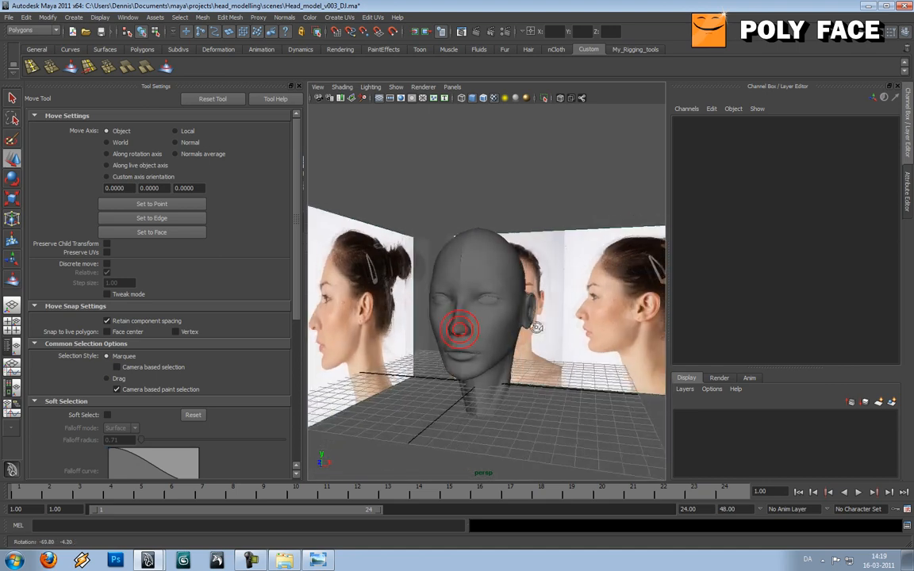
{"action": "scroll", "coordinate": [530, 328], "scroll_direction": "up", "scroll_amount": 5}
{"action": "left_click_drag", "start_coordinate": [511, 329], "coordinate": [535, 321], "text": "alt"}
{"action": "left_click", "coordinate": [523, 328]}
{"action": "key", "text": "1"}
{"action": "right_click_drag", "start_coordinate": [535, 321], "coordinate": [489, 324], "text": "alt"}
{"action": "mouse_move", "coordinate": [490, 324]}
{"action": "left_mouse_down", "text": "alt"}
{"action": "mouse_move", "coordinate": [512, 324]}
{"action": "mouse_move", "coordinate": [449, 327]}
{"action": "mouse_move", "coordinate": [490, 350]}
{"action": "mouse_move", "coordinate": [541, 347]}
{"action": "mouse_move", "coordinate": [475, 349]}
{"action": "mouse_move", "coordinate": [486, 328]}
{"action": "left_mouse_up", "text": "alt"}
{"action": "key", "text": "3"}
{"action": "left_click", "coordinate": [575, 435]}
Step: Return the head to unsmoothed display and examine its edge flow against the reference photos
{"action": "scroll", "coordinate": [507, 347], "scroll_direction": "up", "scroll_amount": 3}
{"action": "scroll", "coordinate": [514, 346], "scroll_direction": "down", "scroll_amount": 4}
{"action": "scroll", "coordinate": [518, 346], "scroll_direction": "down", "scroll_amount": 2}
{"action": "left_click", "coordinate": [474, 329]}
{"action": "key", "text": "1"}
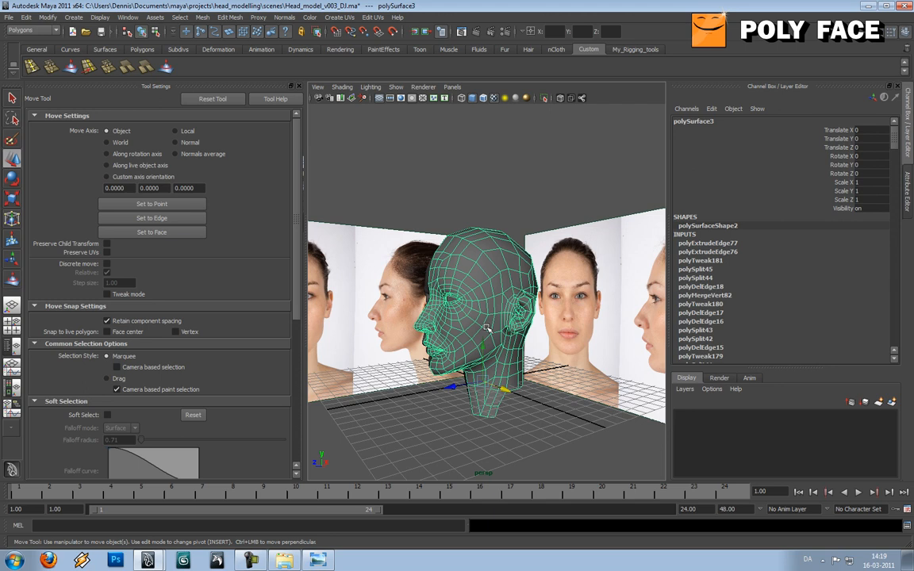
{"action": "left_click", "coordinate": [403, 425]}
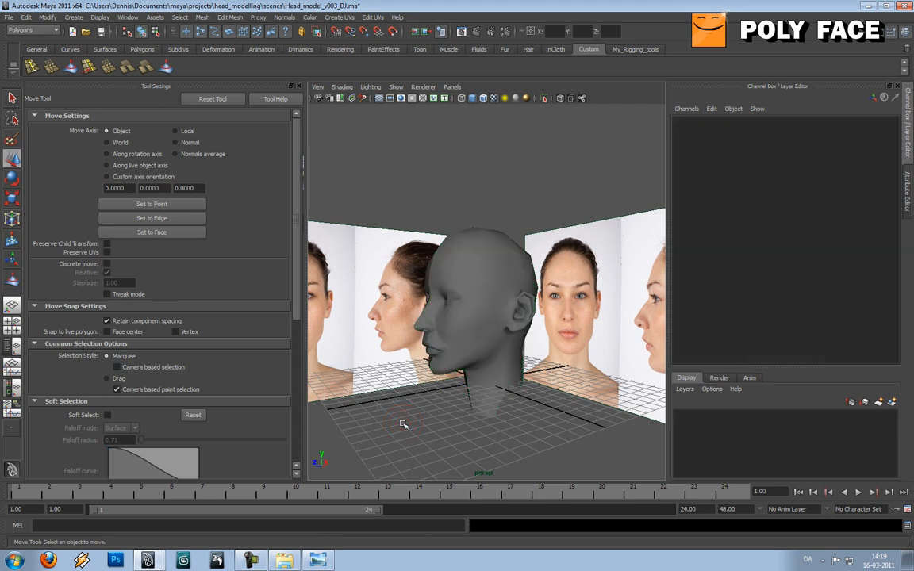
{"action": "left_click_drag", "start_coordinate": [503, 342], "coordinate": [399, 384], "text": "alt"}
{"action": "scroll", "coordinate": [512, 325], "scroll_direction": "up", "scroll_amount": 5}
{"action": "scroll", "coordinate": [534, 342], "scroll_direction": "down", "scroll_amount": 4}
{"action": "left_click", "coordinate": [513, 323]}
{"action": "scroll", "coordinate": [494, 332], "scroll_direction": "up", "scroll_amount": 3}
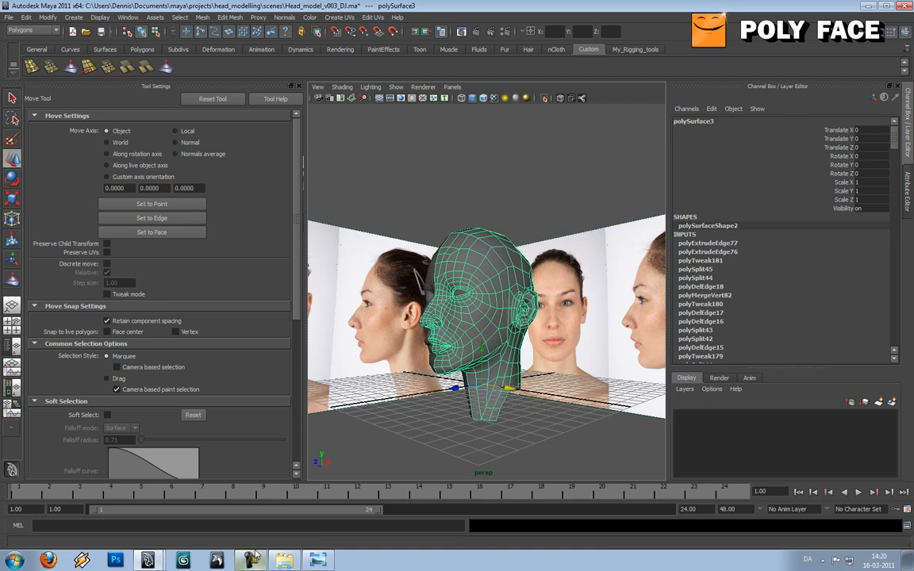